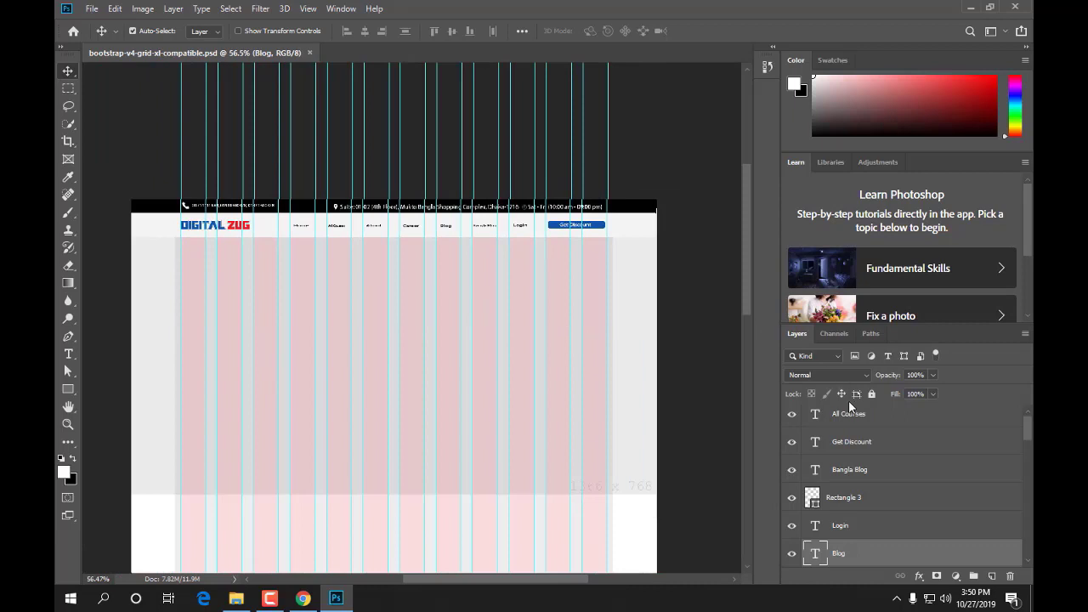
- Group all header layers, from All Courses down to the phone numbers text layer, into one layer group
{"action": "left_click", "coordinate": [854, 420]}
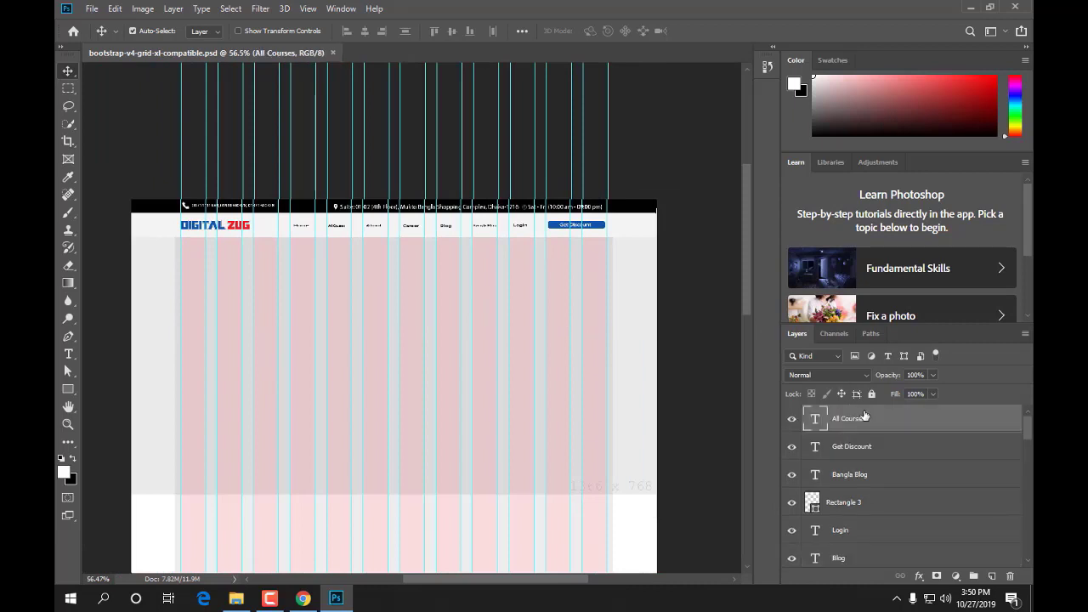
{"action": "key", "text": "ctrl+alt+a"}
{"action": "scroll", "coordinate": [867, 444], "scroll_direction": "down", "scroll_amount": 10}
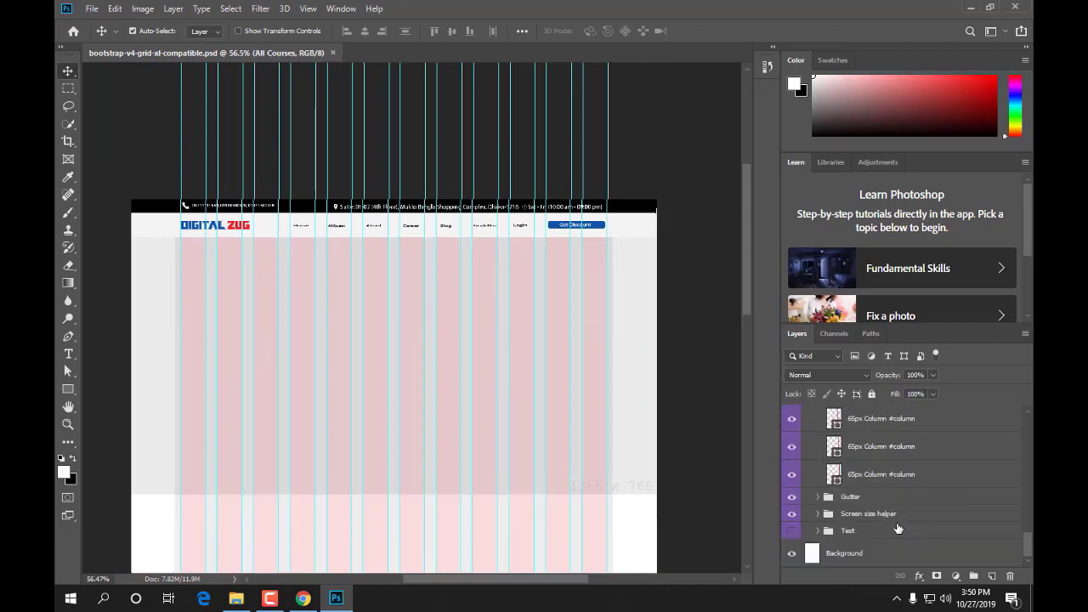
{"action": "scroll", "coordinate": [899, 529], "scroll_direction": "up", "scroll_amount": 5}
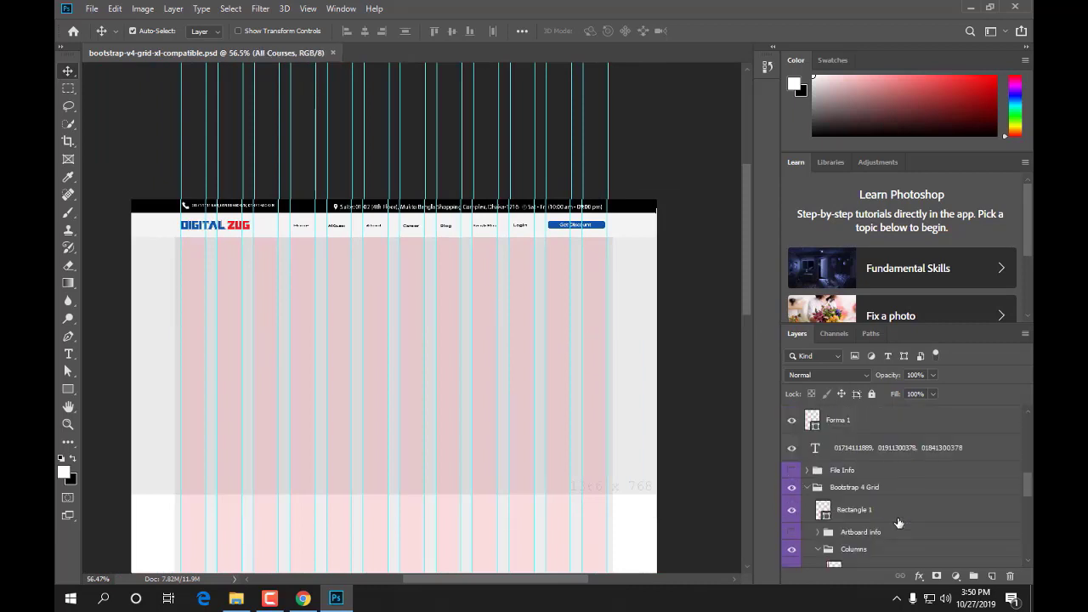
{"action": "left_click", "coordinate": [867, 453], "text": "shift"}
{"action": "scroll", "coordinate": [867, 455], "scroll_direction": "up", "scroll_amount": 6}
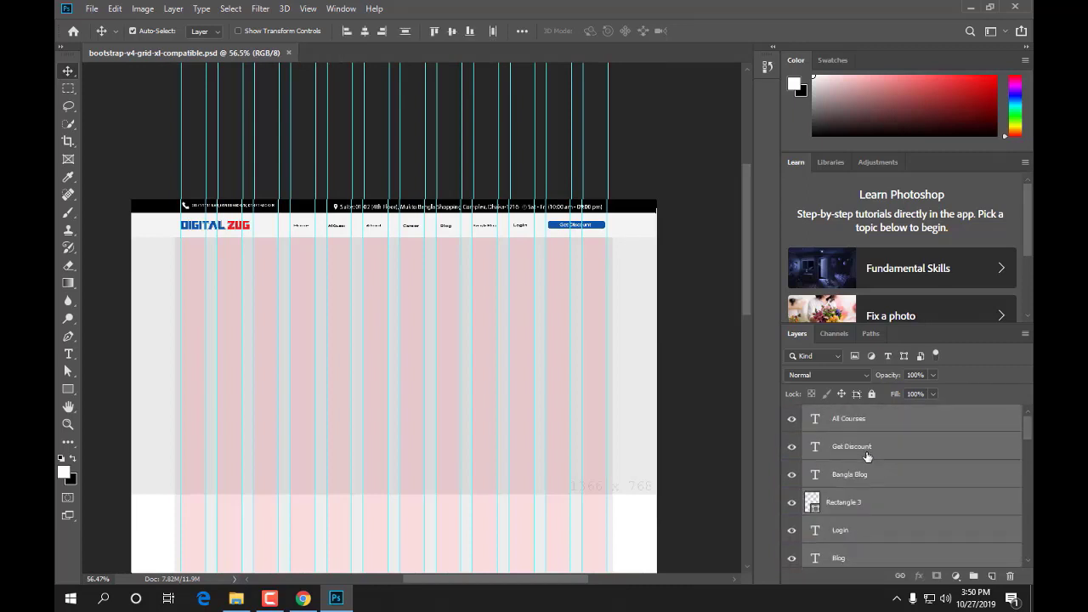
{"action": "key", "text": "ctrl+g"}
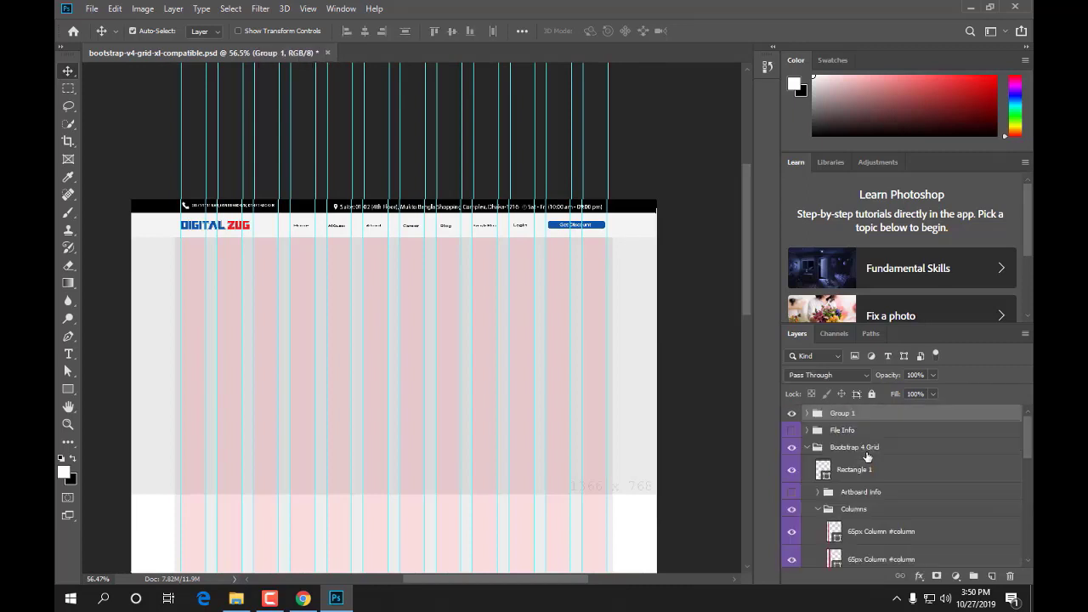
- Hide the new header group and move Rectangle 1 out of the Bootstrap 4 Grid group into it
{"action": "left_click", "coordinate": [793, 414]}
{"action": "left_click", "coordinate": [792, 414]}
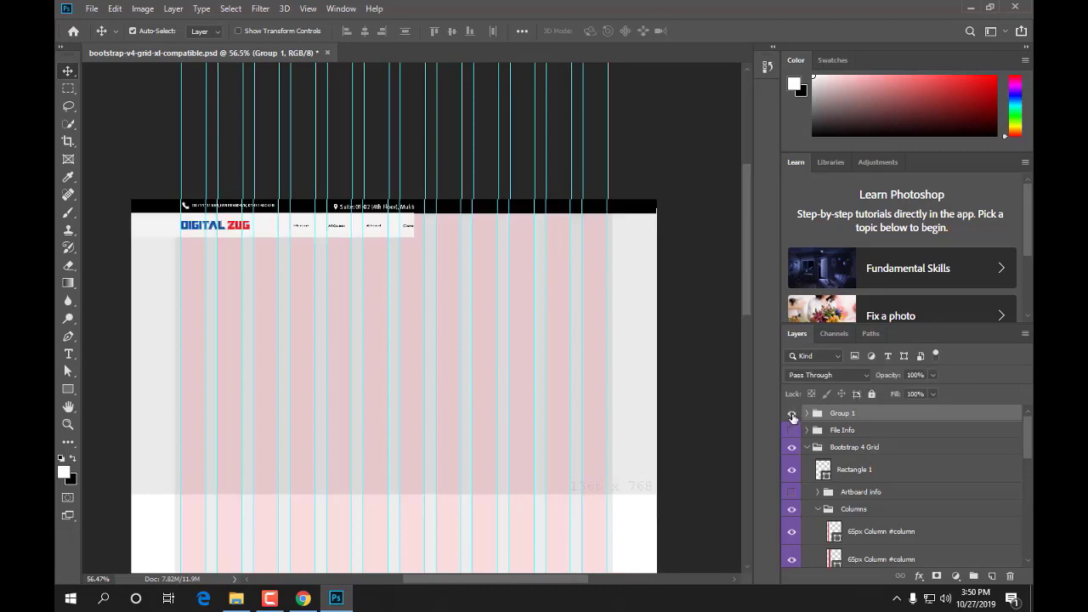
{"action": "left_click", "coordinate": [792, 414]}
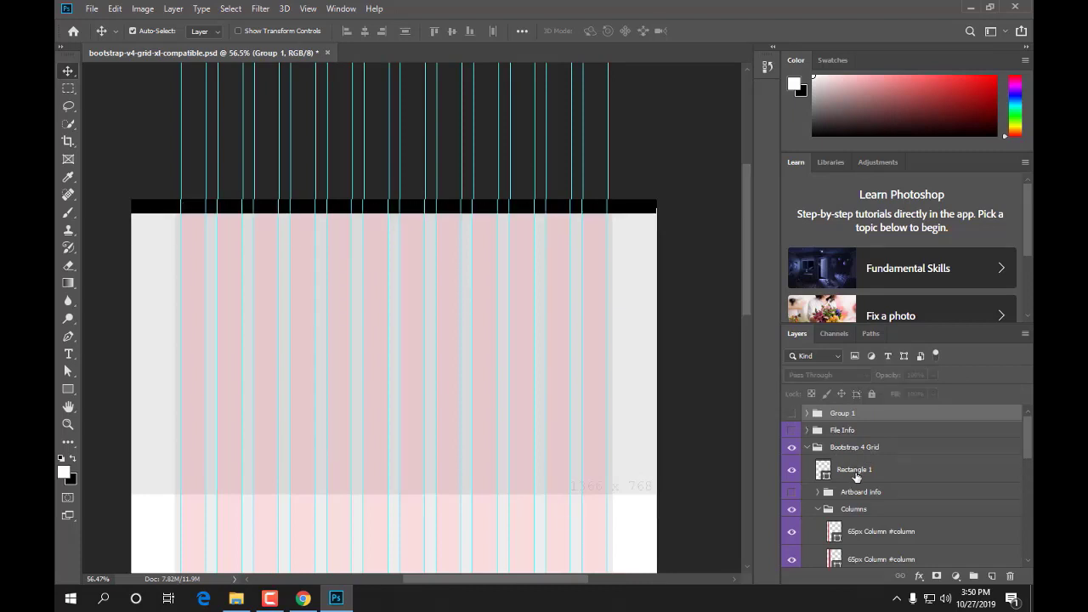
{"action": "left_click_drag", "start_coordinate": [856, 476], "coordinate": [841, 414]}
{"action": "left_click", "coordinate": [808, 414]}
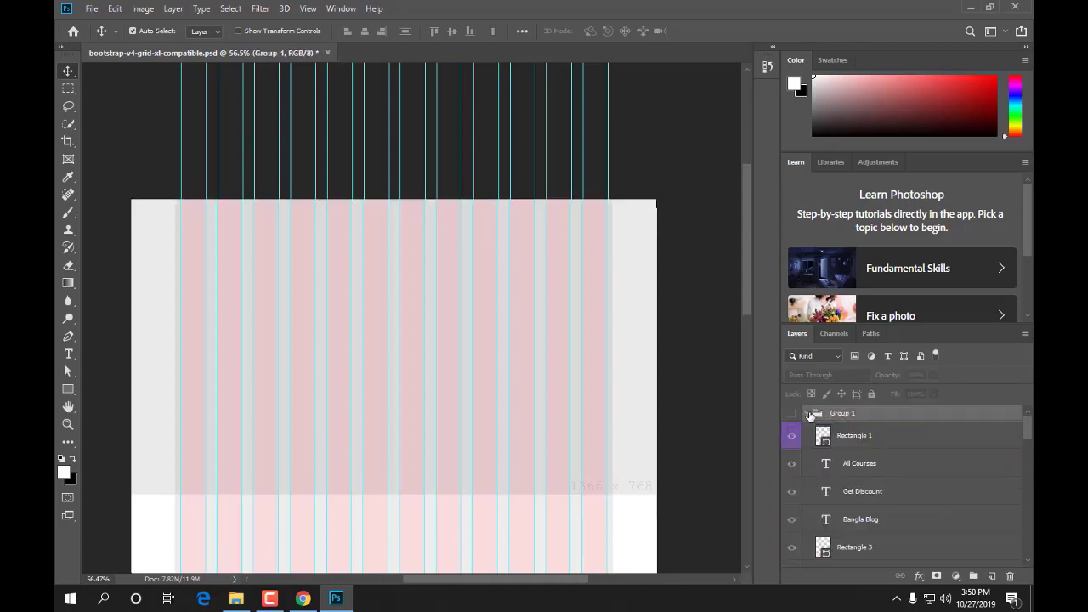
- Move Rectangle 1 beneath the contact text layers inside the header group, and leave the group collapsed and hidden
{"action": "scroll", "coordinate": [867, 452], "scroll_direction": "down", "scroll_amount": 3}
{"action": "scroll", "coordinate": [867, 476], "scroll_direction": "up", "scroll_amount": 3}
{"action": "scroll", "coordinate": [831, 435], "scroll_direction": "up", "scroll_amount": 1}
{"action": "left_click", "coordinate": [792, 414]}
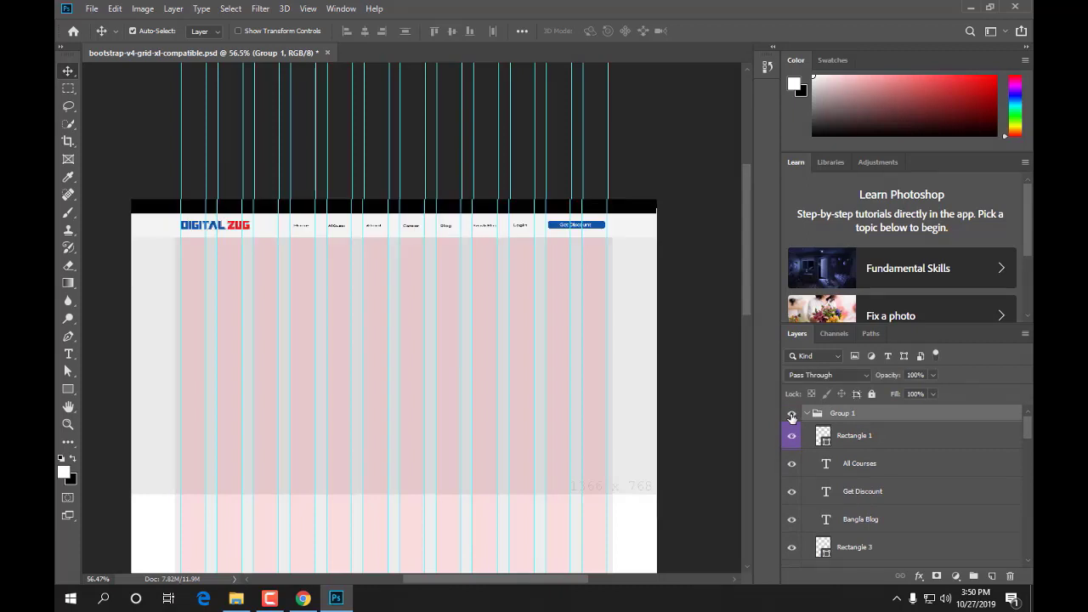
{"action": "left_click_drag", "start_coordinate": [867, 443], "coordinate": [893, 526]}
{"action": "scroll", "coordinate": [886, 492], "scroll_direction": "up", "scroll_amount": 5}
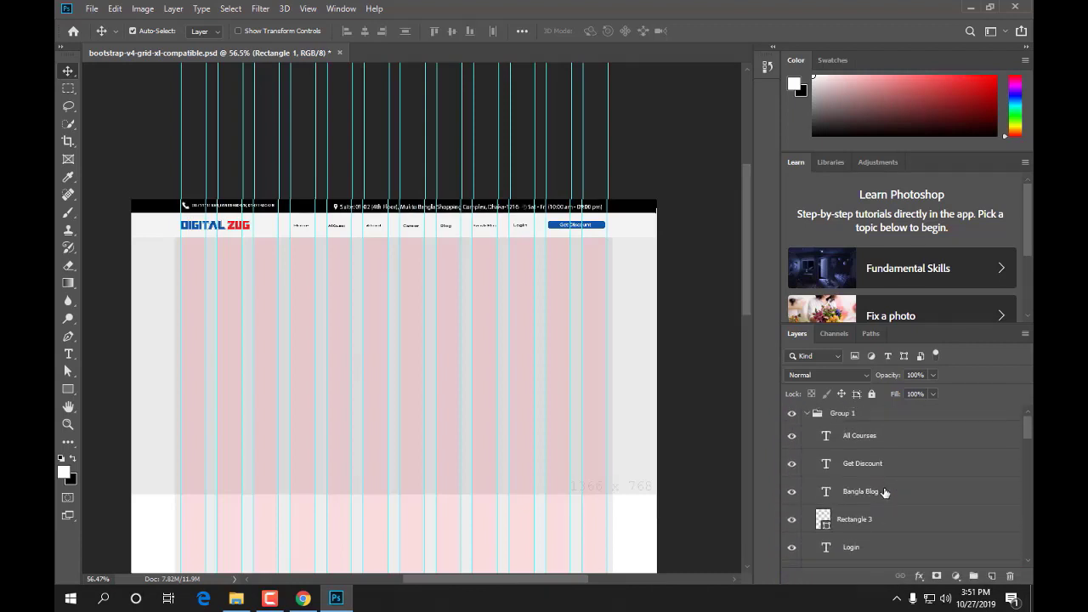
{"action": "left_click", "coordinate": [808, 414]}
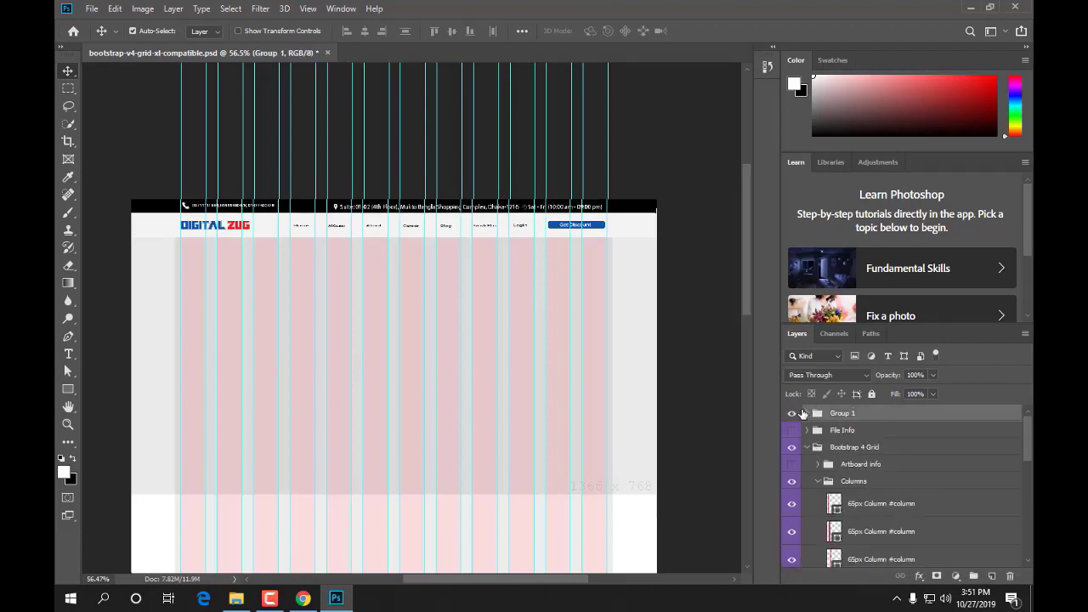
{"action": "left_click", "coordinate": [796, 413]}
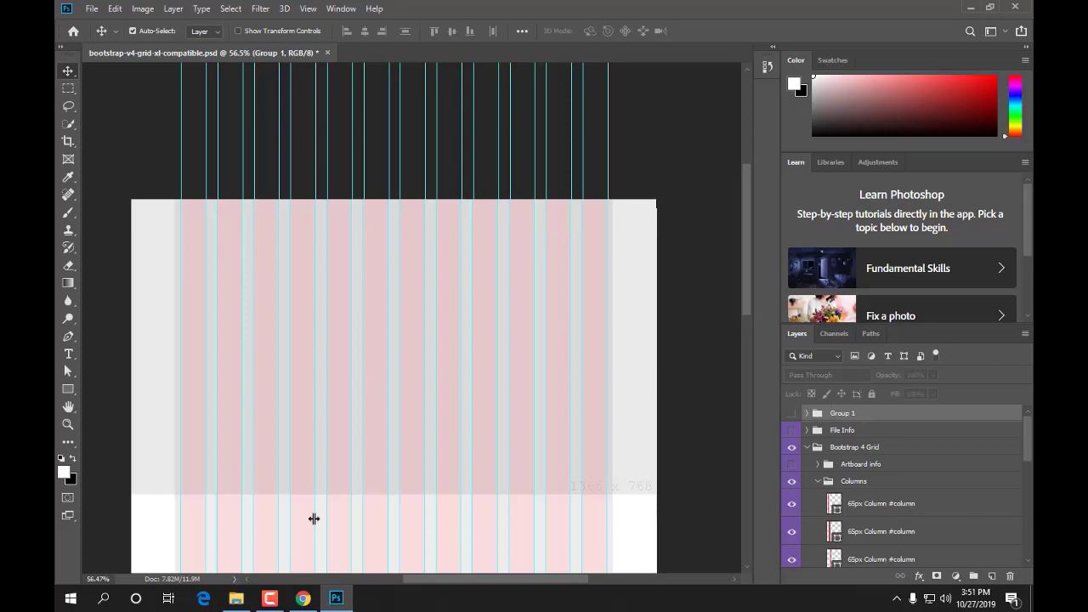
- Switch to Chrome, open digitalzugit.com without its discount popup, and examine the footer at the end of the page
{"action": "left_click", "coordinate": [303, 598]}
{"action": "left_click", "coordinate": [253, 37]}
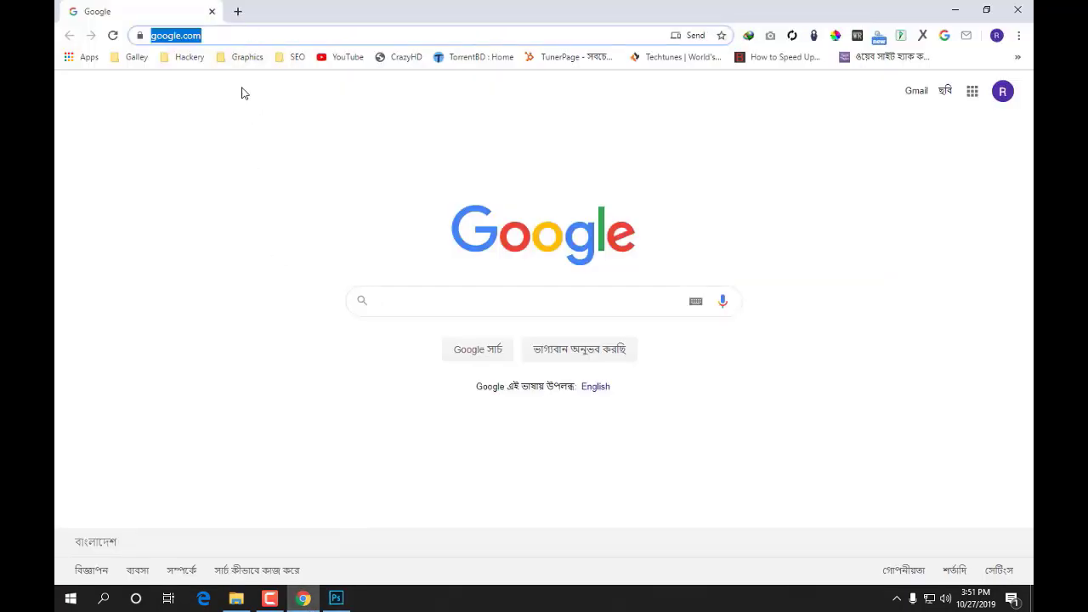
{"action": "type", "text": "d"}
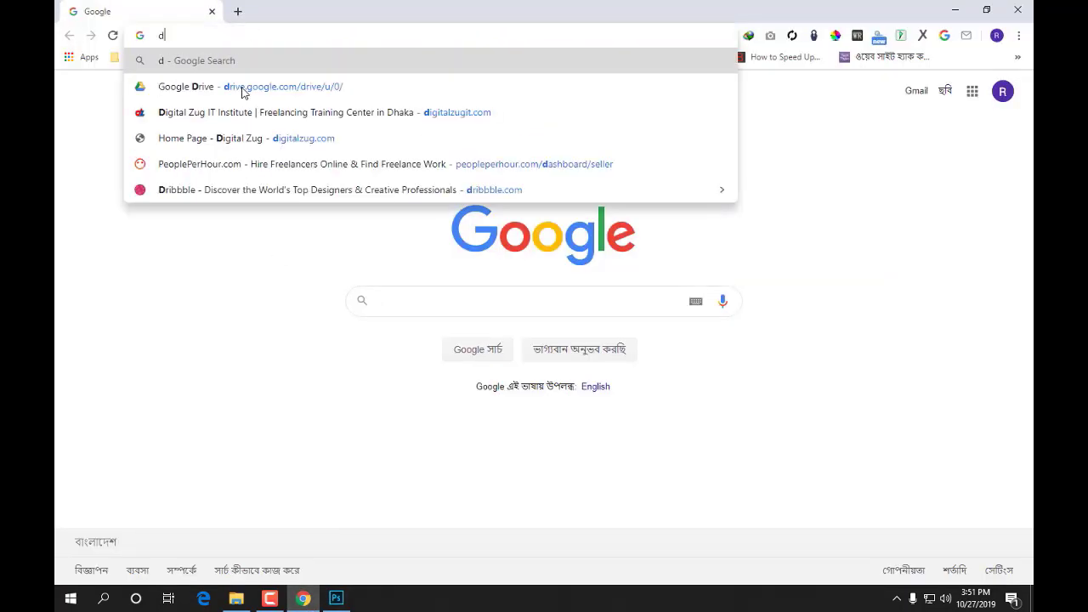
{"action": "type", "text": "i"}
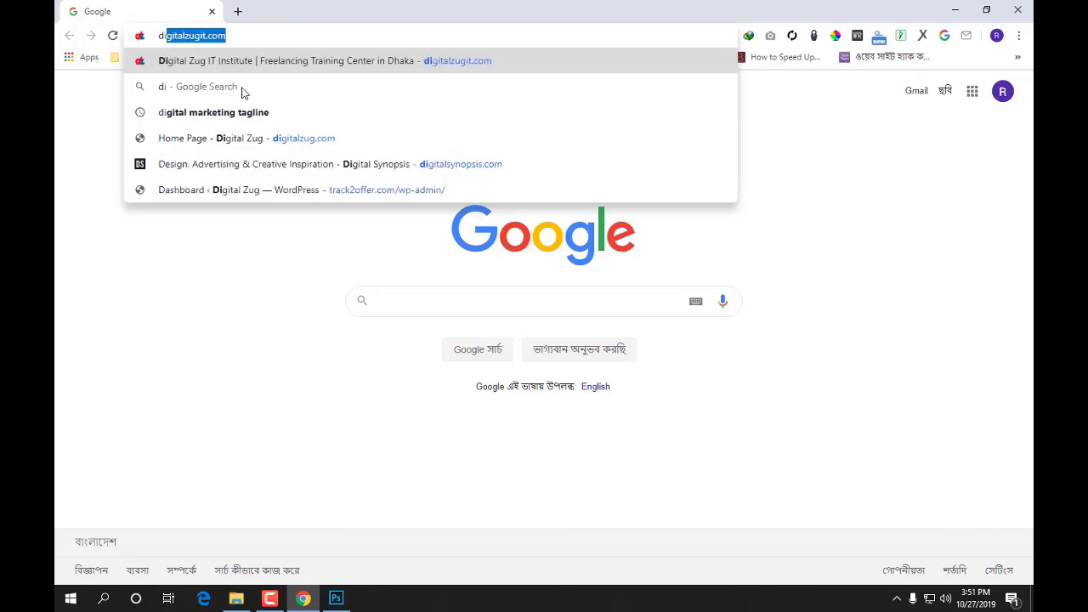
{"action": "key", "text": "Return"}
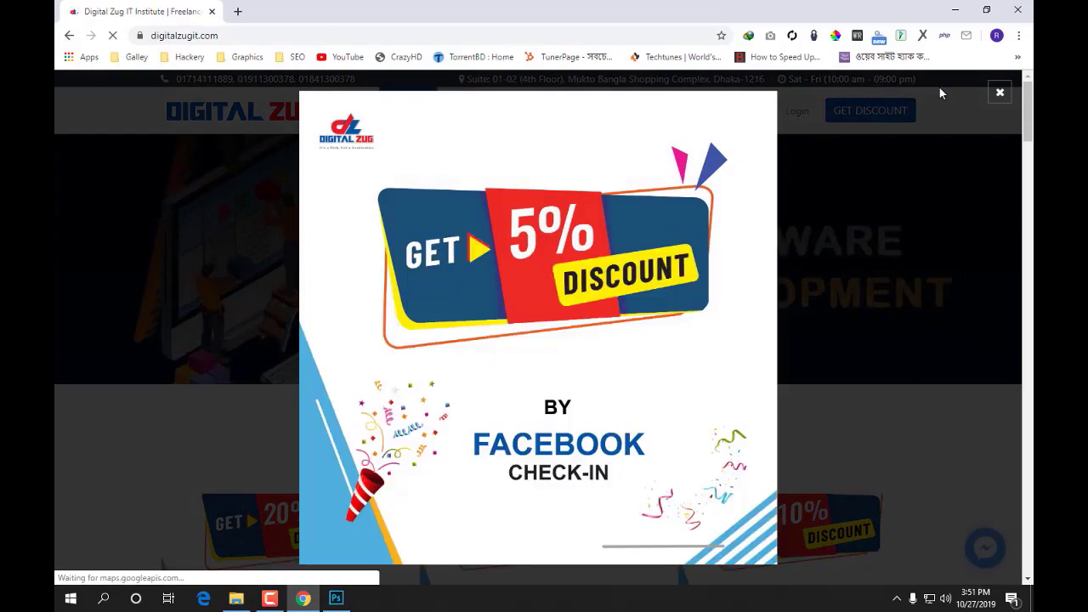
{"action": "left_click", "coordinate": [999, 93]}
{"action": "scroll", "coordinate": [982, 98], "scroll_direction": "down", "scroll_amount": 20}
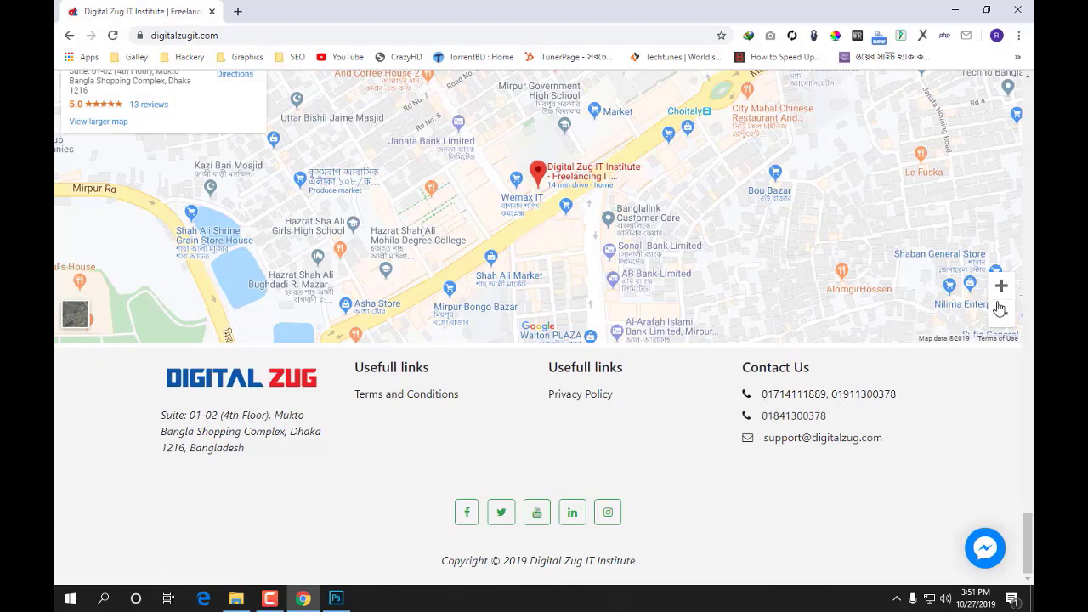
{"action": "scroll", "coordinate": [989, 323], "scroll_direction": "up", "scroll_amount": 3}
{"action": "scroll", "coordinate": [729, 324], "scroll_direction": "down", "scroll_amount": 3}
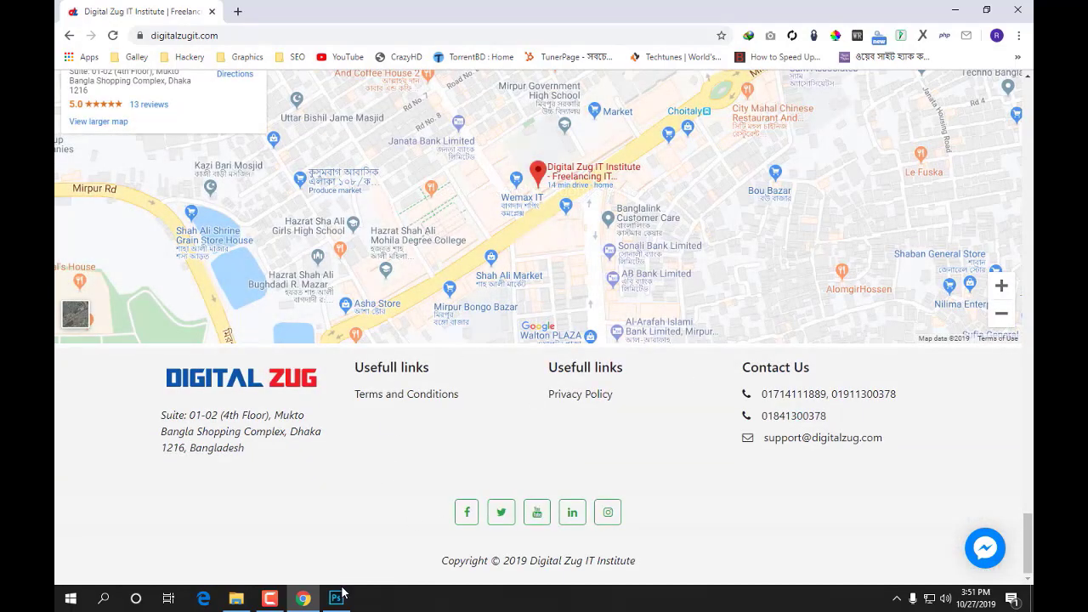
{"action": "left_click", "coordinate": [336, 598]}
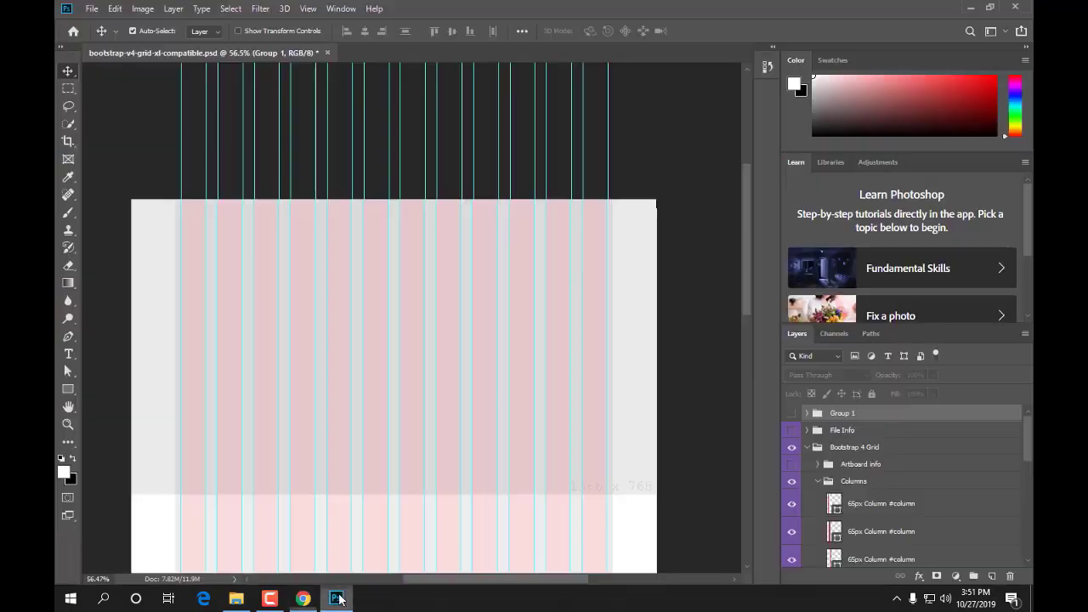
{"action": "scroll", "coordinate": [457, 434], "scroll_direction": "down", "scroll_amount": 5}
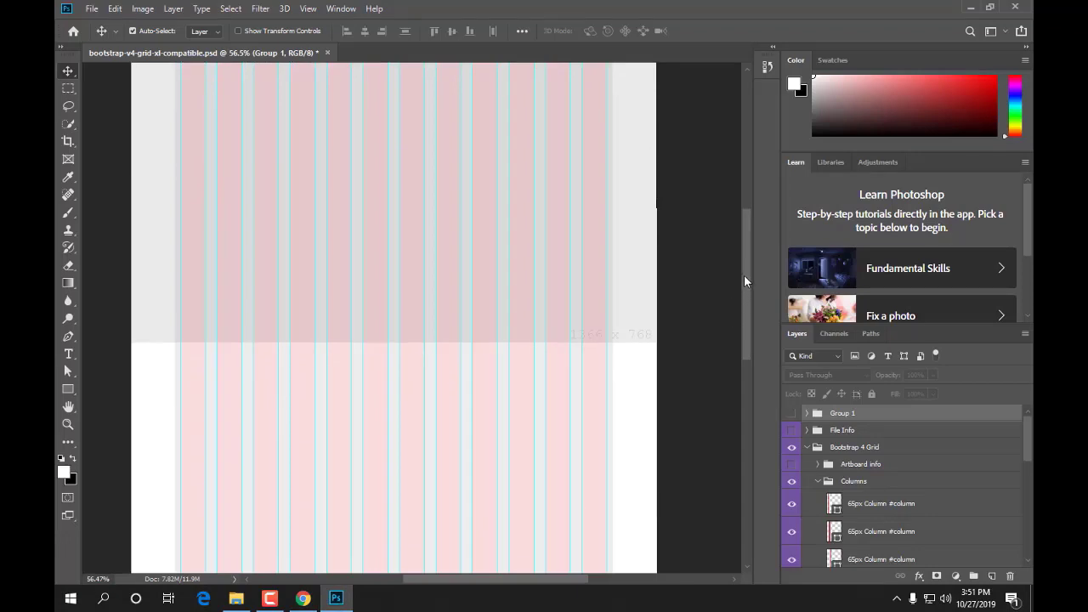
{"action": "left_click_drag", "start_coordinate": [774, 430], "coordinate": [816, 259]}
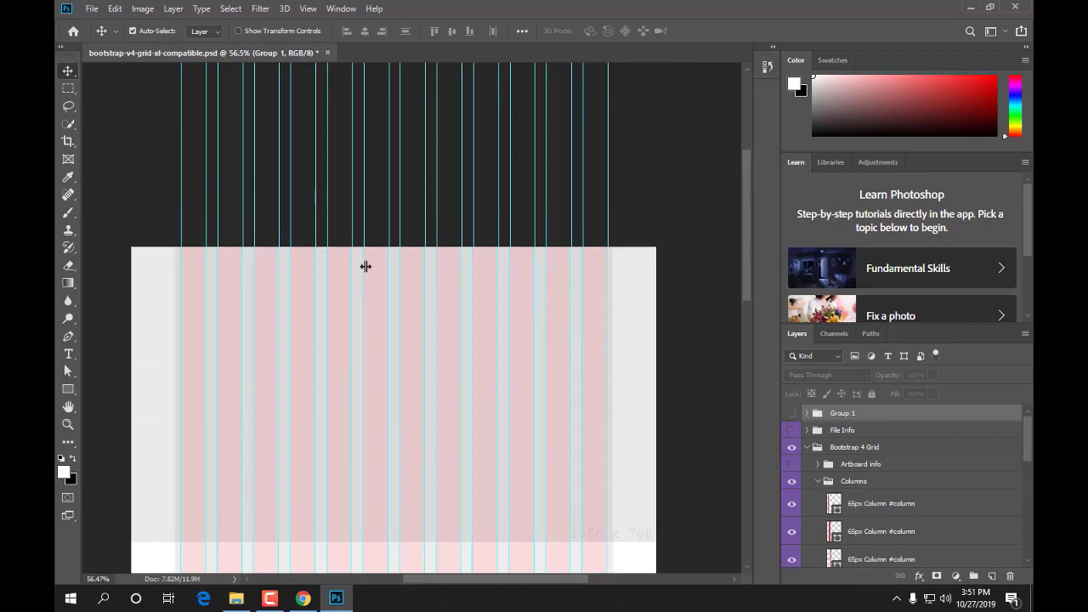
{"action": "scroll", "coordinate": [370, 262], "scroll_direction": "down", "scroll_amount": 3}
{"action": "scroll", "coordinate": [429, 306], "scroll_direction": "up", "scroll_amount": 3}
- Switch to Chrome and sample the website footer's grey background with the colour picker extension to get its hex code
{"action": "left_click", "coordinate": [303, 598]}
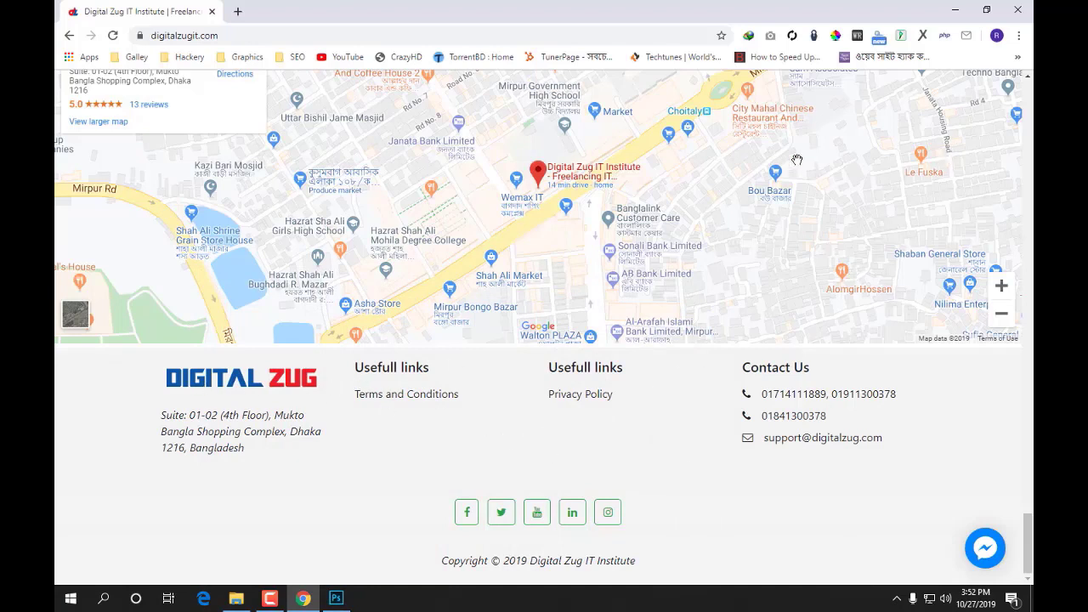
{"action": "left_click", "coordinate": [836, 38]}
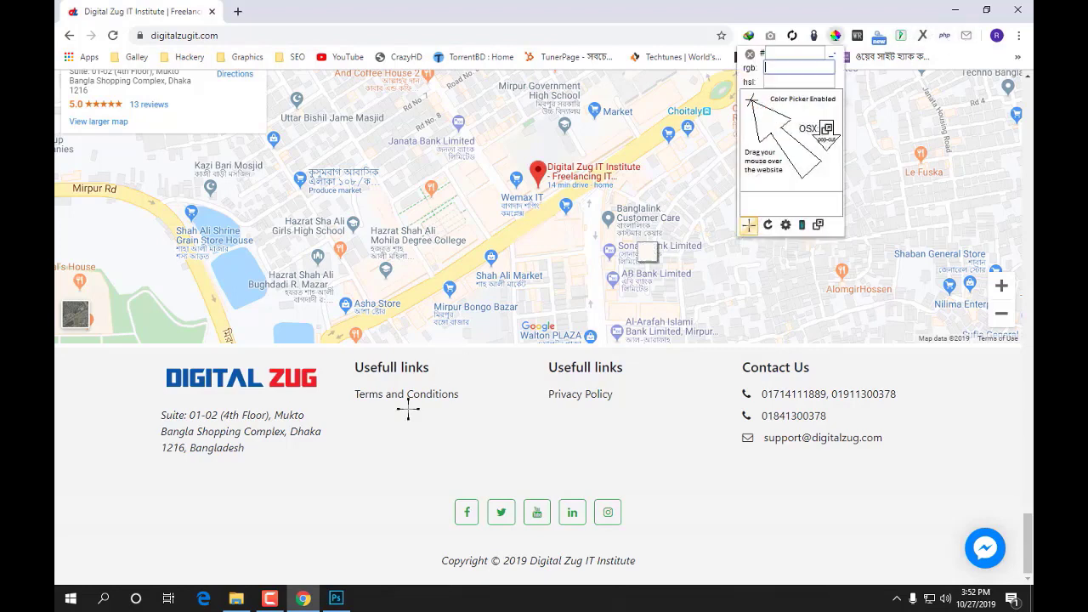
{"action": "left_click", "coordinate": [442, 446]}
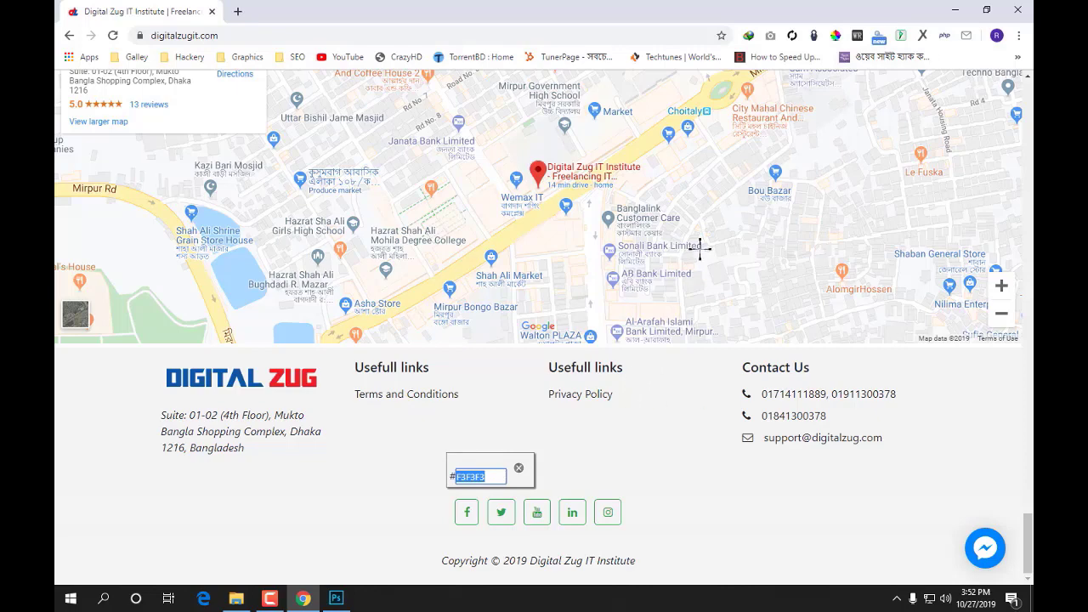
{"action": "left_click", "coordinate": [519, 468]}
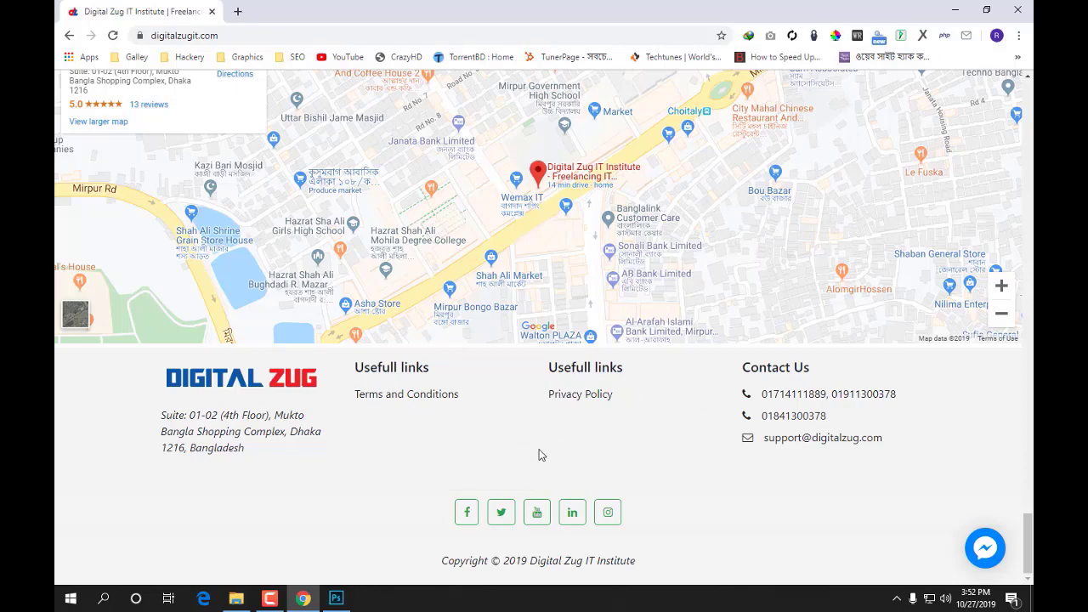
- Switch to Photoshop and draw a full-width rectangle shape about 1365 x 308 px along the canvas's upper edge
{"action": "left_click", "coordinate": [336, 598]}
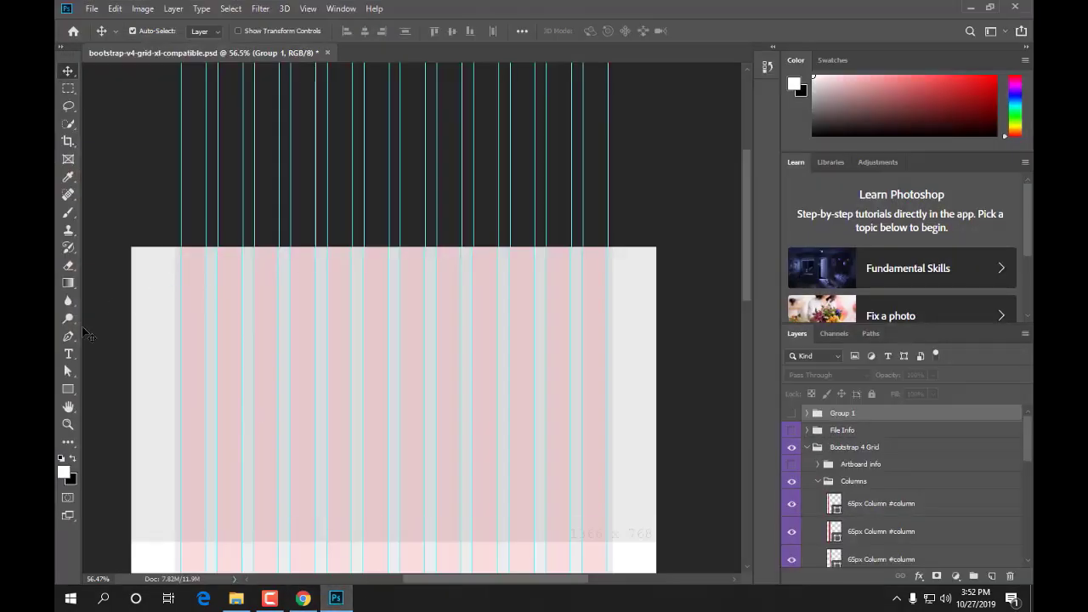
{"action": "left_click", "coordinate": [68, 390]}
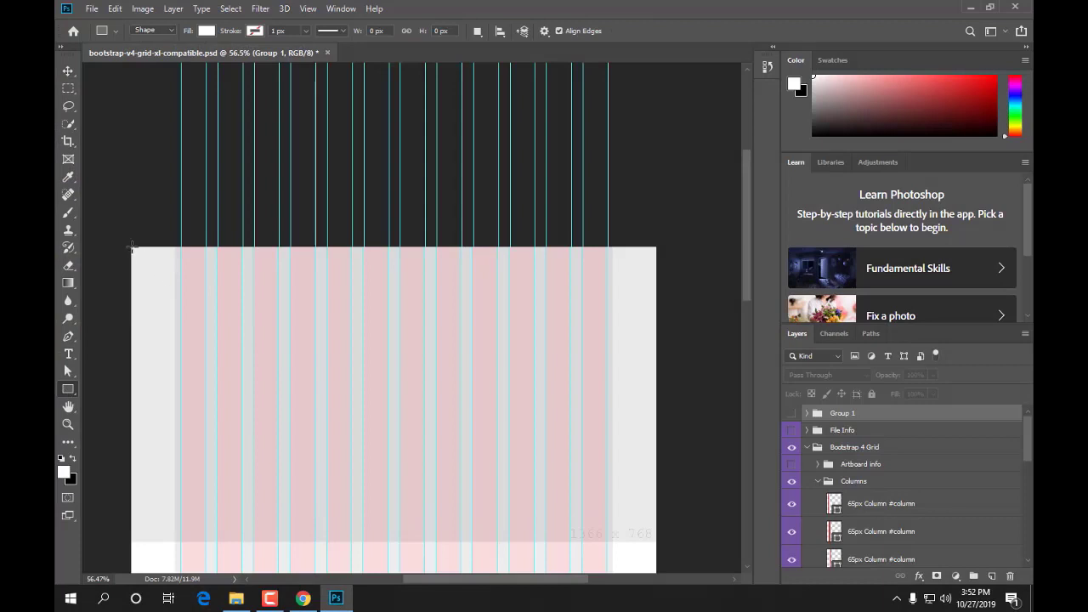
{"action": "left_click_drag", "start_coordinate": [132, 249], "coordinate": [653, 364]}
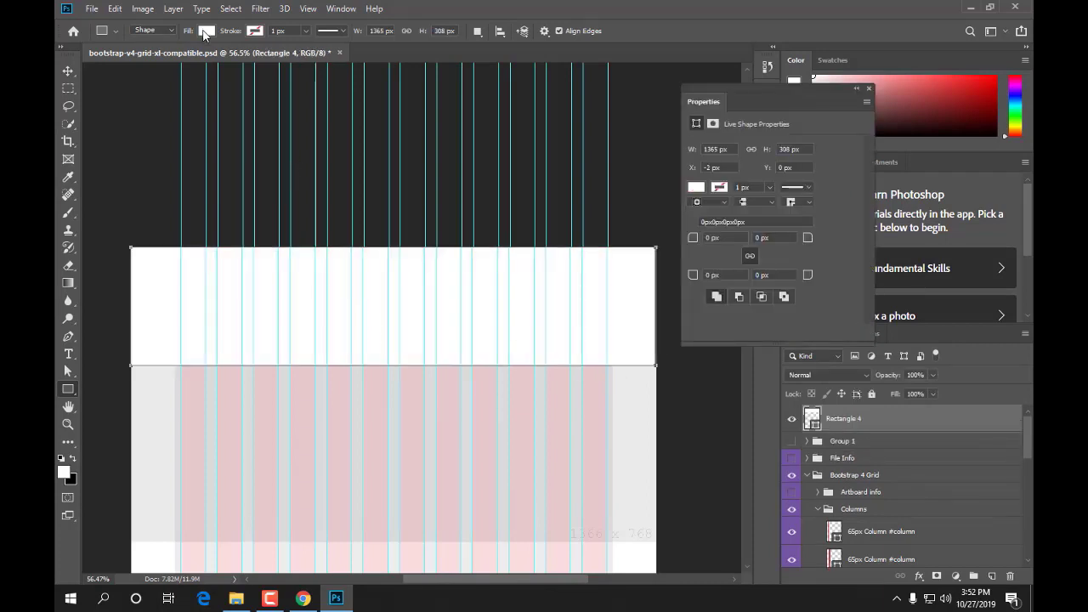
- Set the new rectangle's fill colour to F3F3F3 and return to the Move tool
{"action": "left_click", "coordinate": [207, 32]}
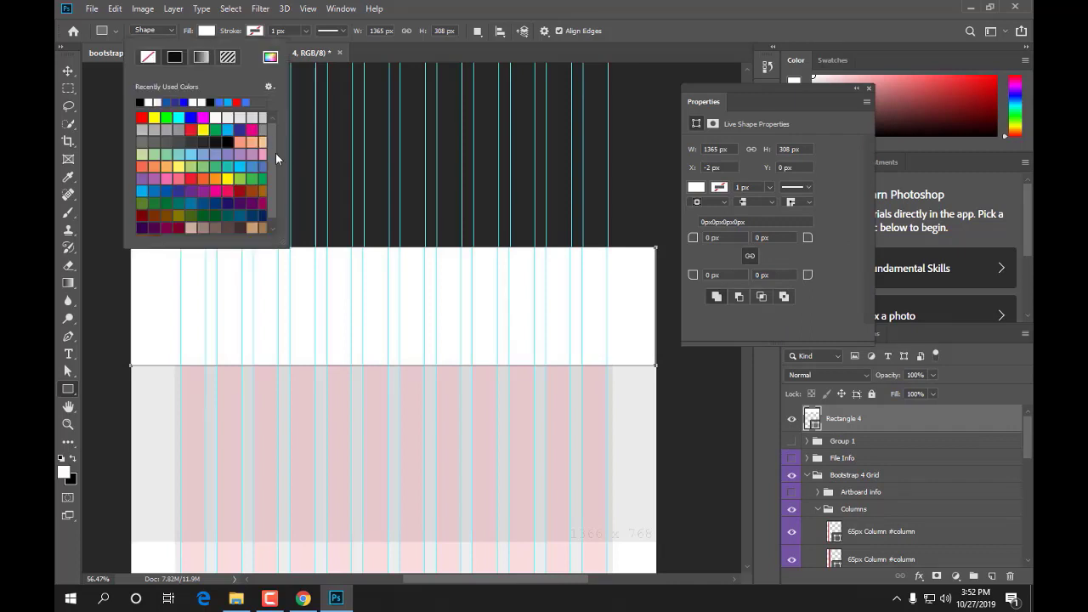
{"action": "left_click", "coordinate": [270, 58]}
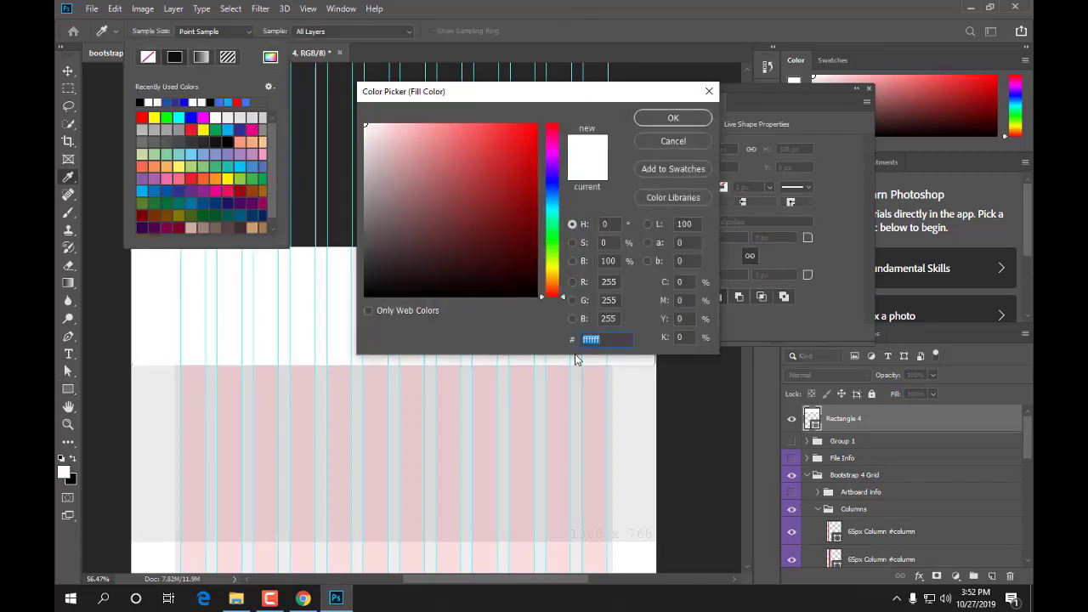
{"action": "type", "text": "F3F3F3"}
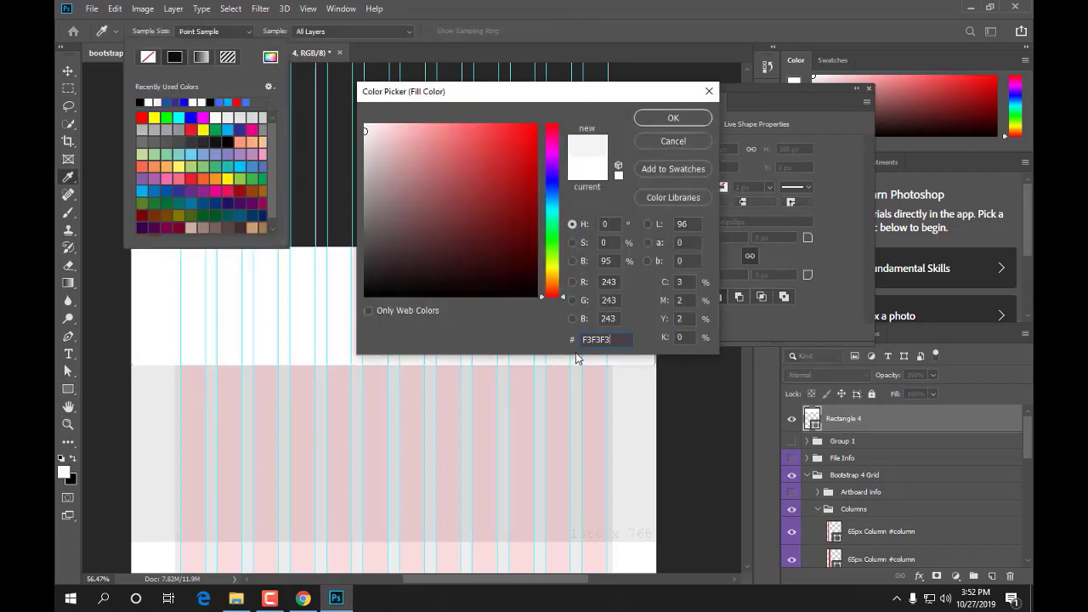
{"action": "left_click", "coordinate": [646, 121]}
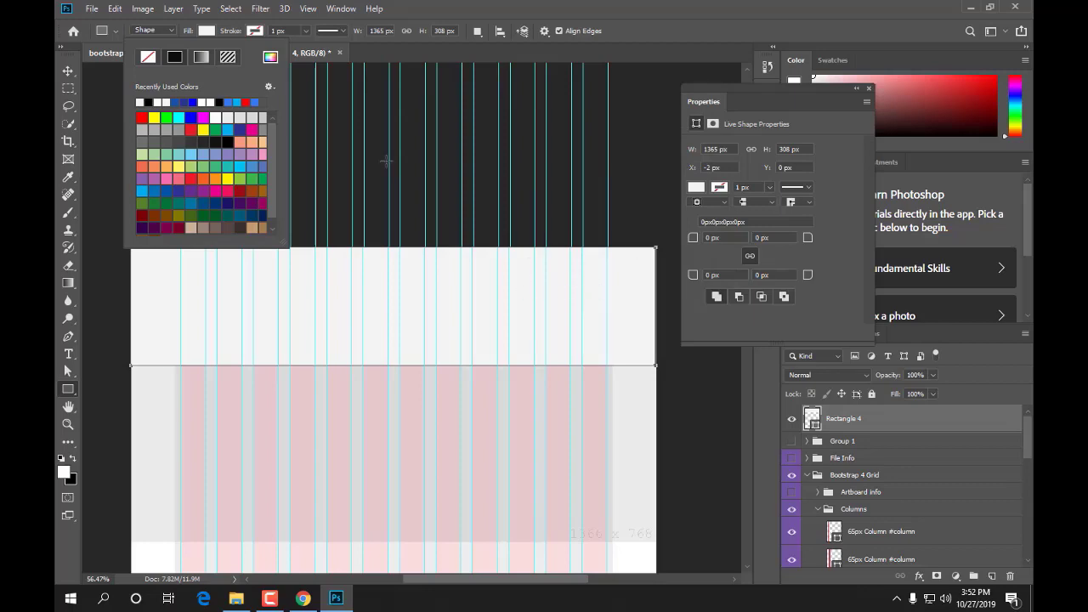
{"action": "left_click", "coordinate": [713, 7]}
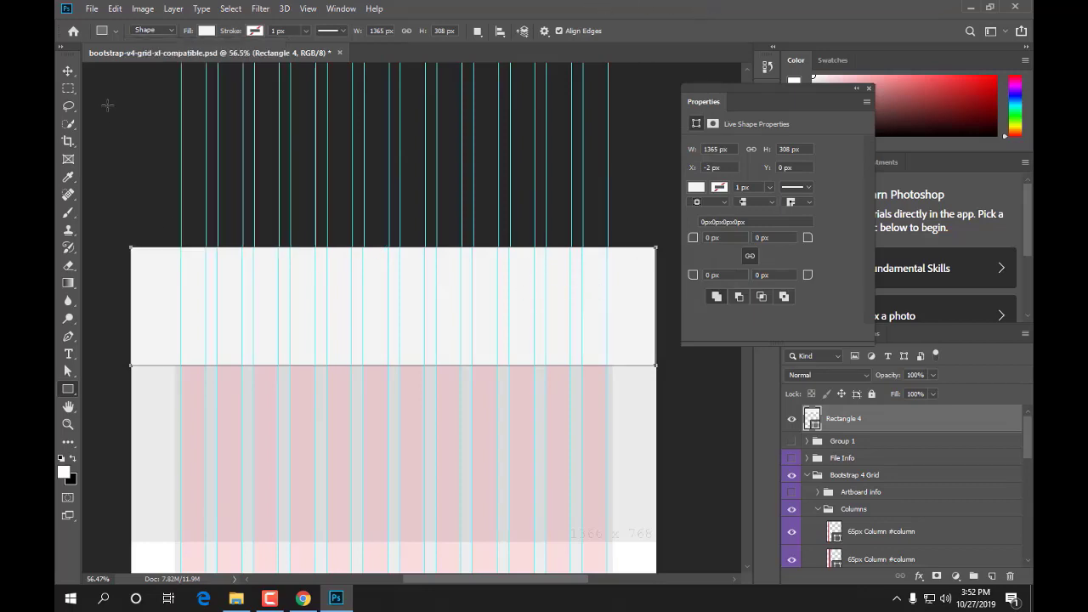
{"action": "left_click", "coordinate": [68, 70]}
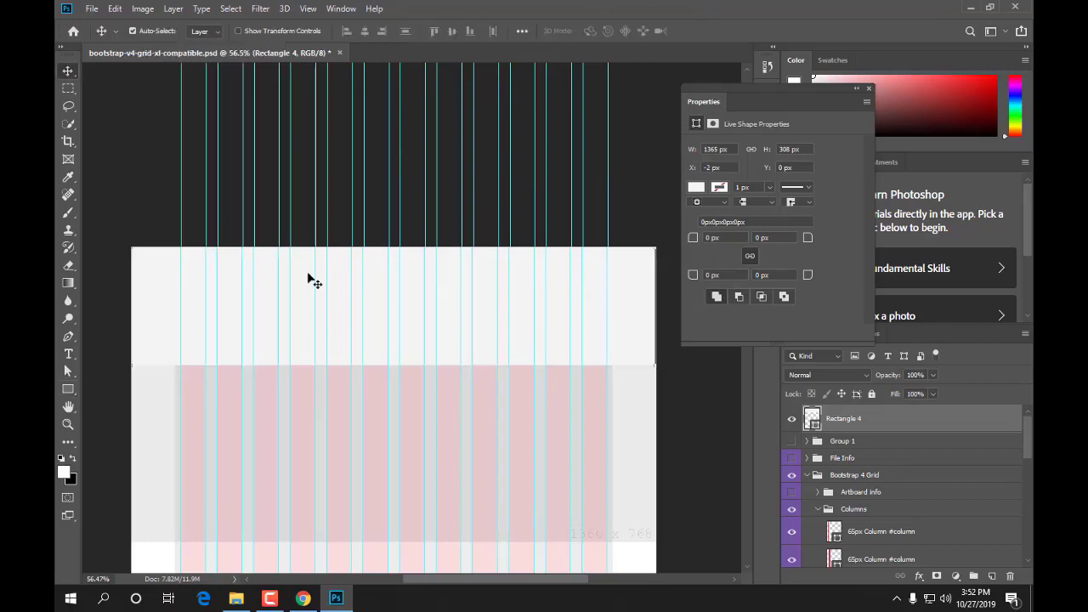
- Switch to Chrome and examine the Digital Zug homepage from its header down to the footer layout
{"action": "left_click", "coordinate": [302, 600]}
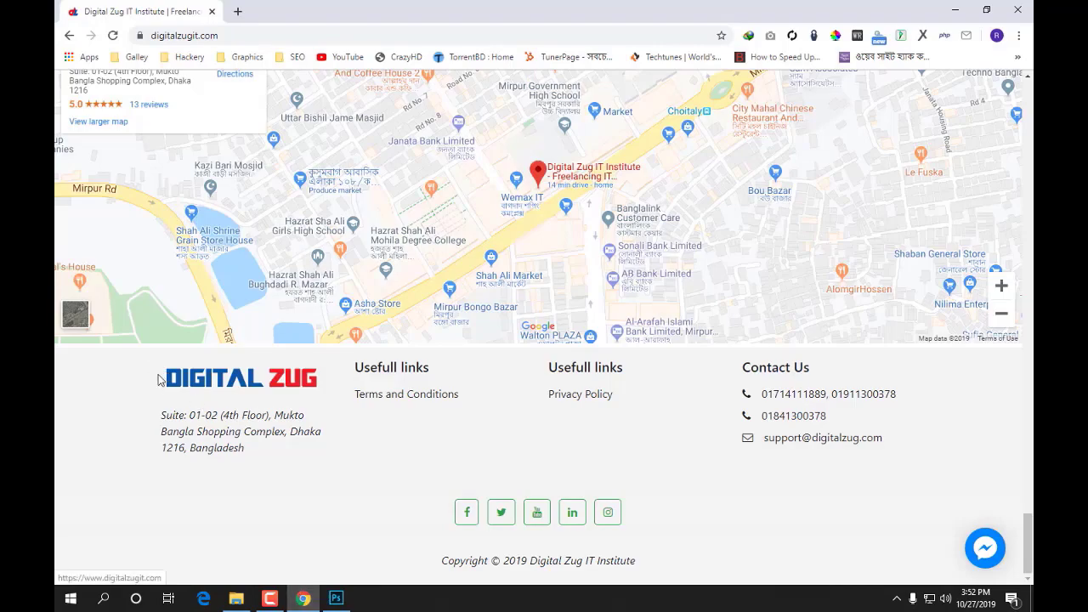
{"action": "scroll", "coordinate": [324, 381], "scroll_direction": "up", "scroll_amount": 10}
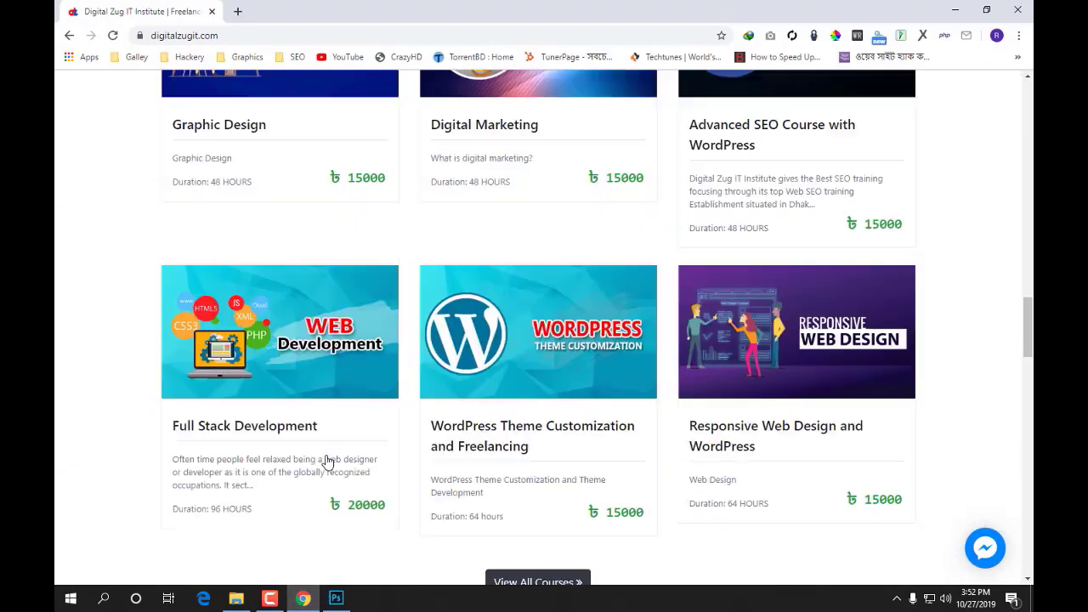
{"action": "scroll", "coordinate": [327, 462], "scroll_direction": "up", "scroll_amount": 15}
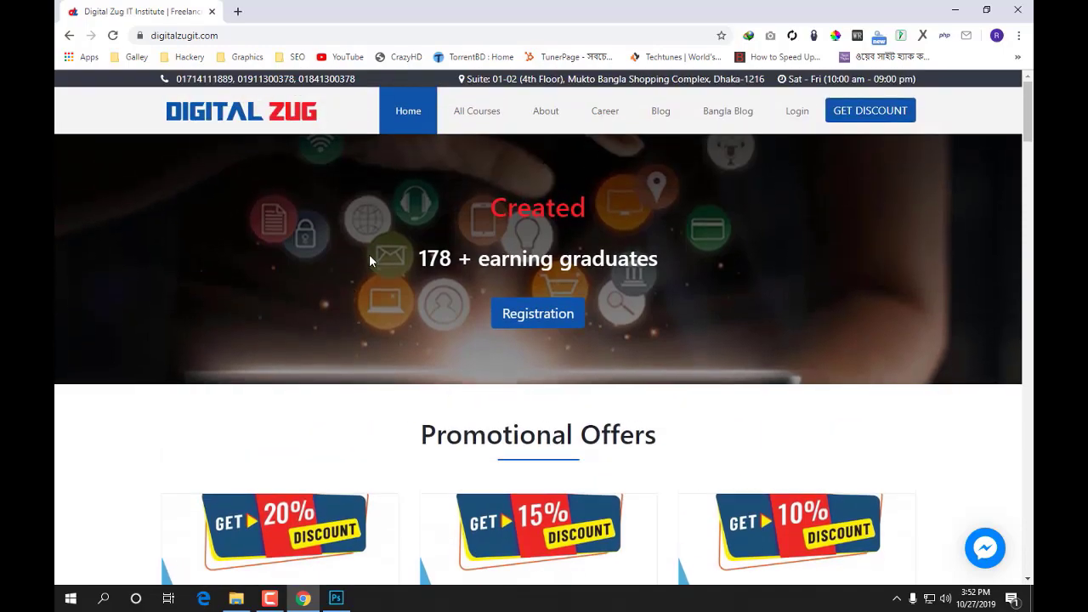
{"action": "scroll", "coordinate": [331, 309], "scroll_direction": "down", "scroll_amount": 15}
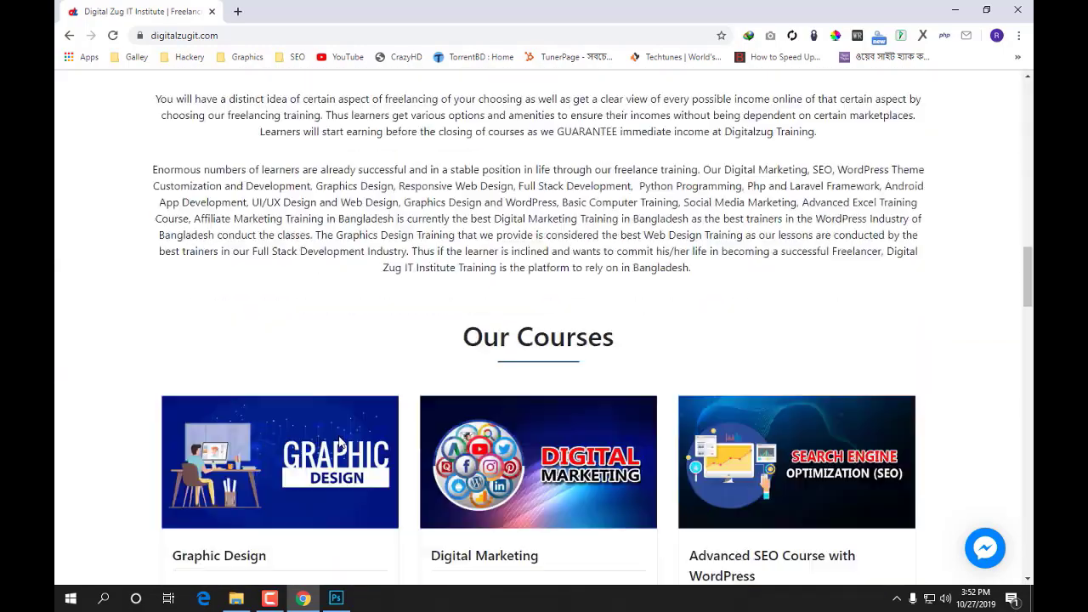
{"action": "scroll", "coordinate": [339, 442], "scroll_direction": "down", "scroll_amount": 20}
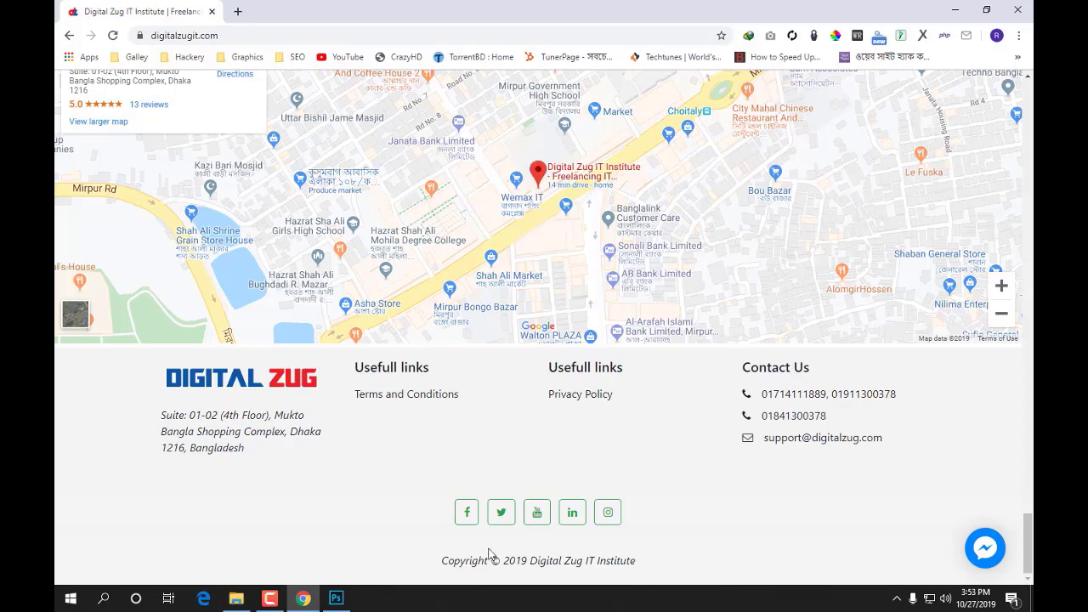
- Copy the Digital Zug logo image from the website footer and switch to the grid document in Photoshop
{"action": "left_click", "coordinate": [344, 601]}
{"action": "left_click", "coordinate": [345, 601]}
{"action": "right_click", "coordinate": [245, 387]}
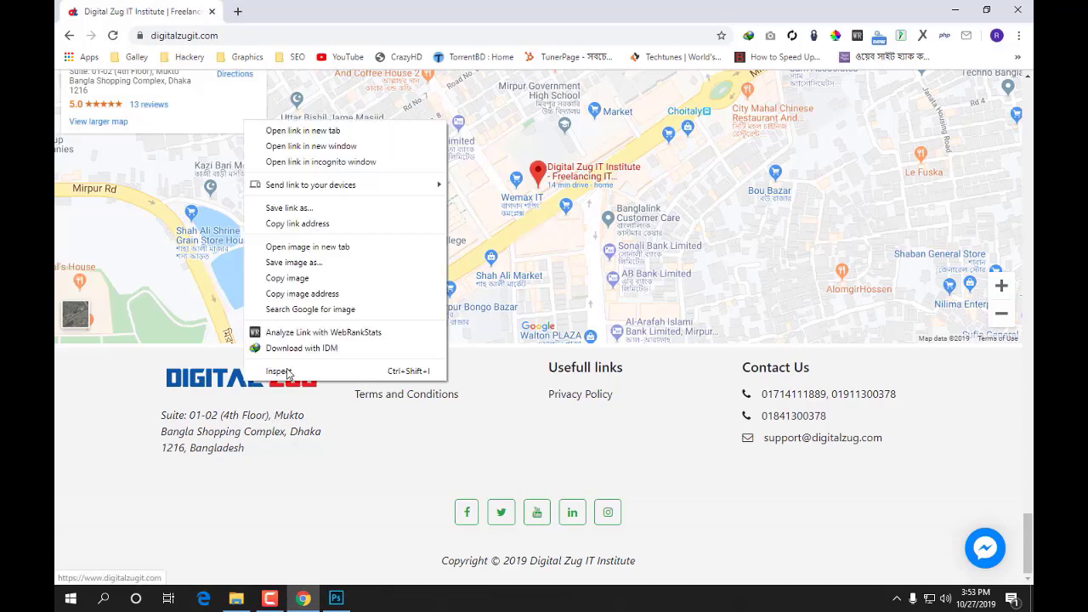
{"action": "left_click", "coordinate": [307, 279]}
{"action": "left_click", "coordinate": [337, 599]}
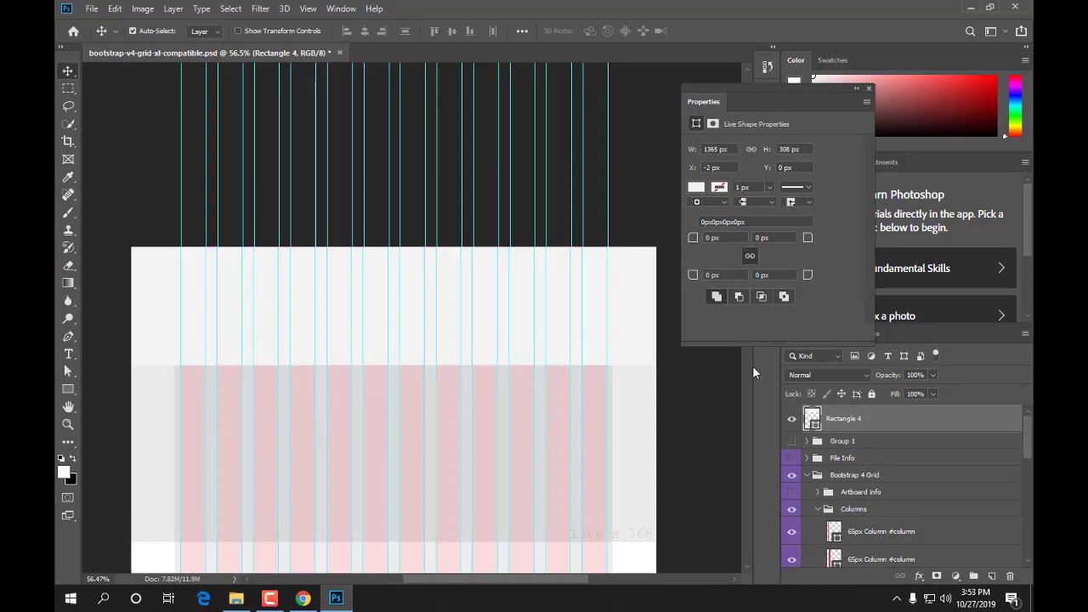
{"action": "left_click", "coordinate": [423, 349], "text": "ctrl"}
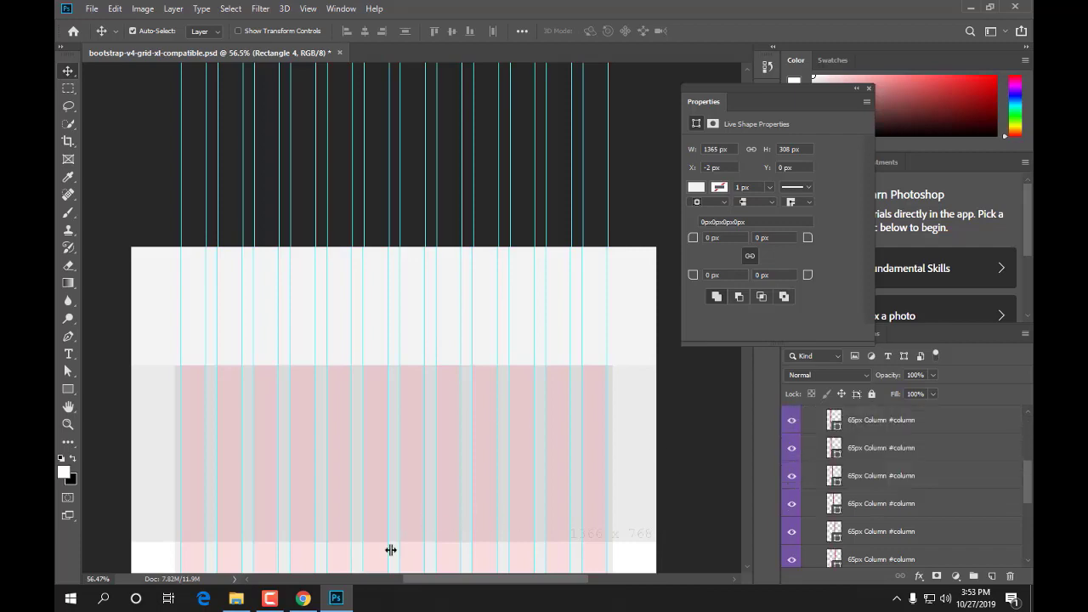
{"action": "scroll", "coordinate": [595, 508], "scroll_direction": "up", "scroll_amount": 3}
{"action": "scroll", "coordinate": [797, 532], "scroll_direction": "up", "scroll_amount": 4}
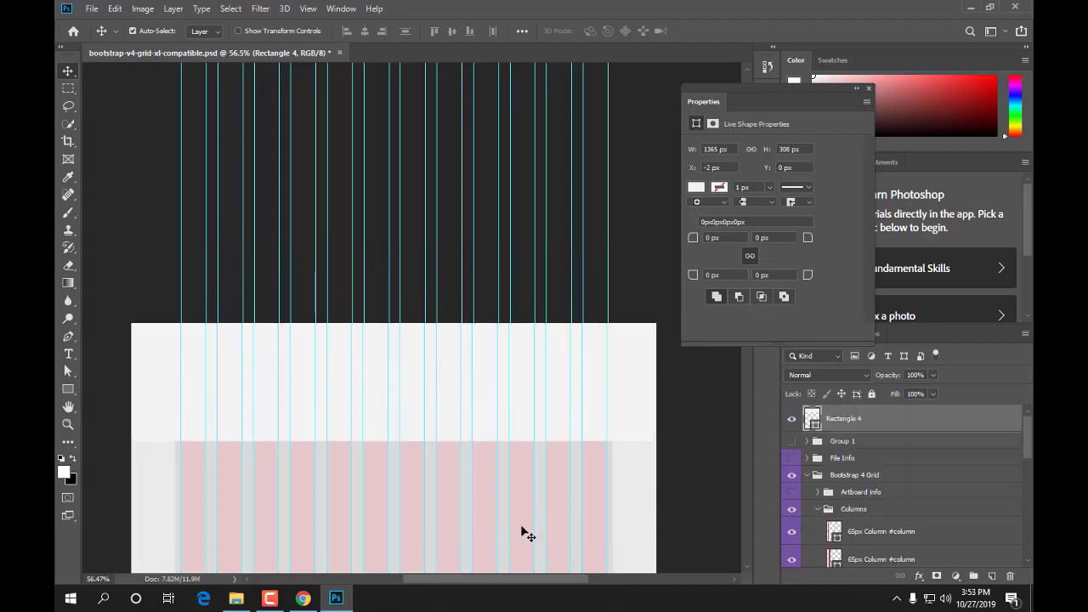
- Copy the footer's logo image in Chrome, paste it into the Photoshop document and place it over the light grey rectangle
{"action": "left_click", "coordinate": [303, 599]}
{"action": "right_click", "coordinate": [234, 386]}
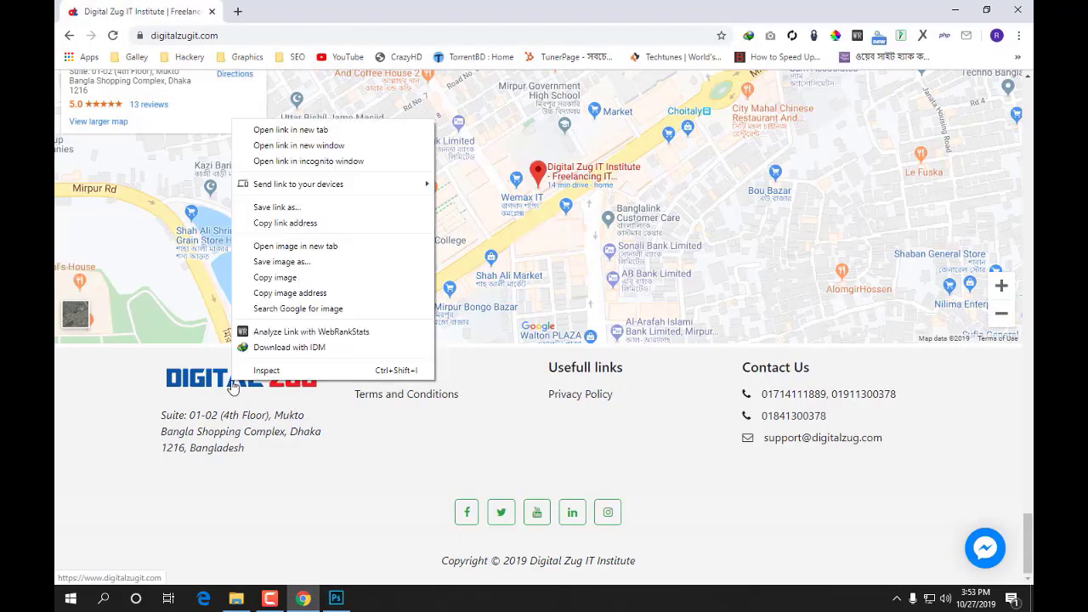
{"action": "left_click", "coordinate": [277, 281]}
{"action": "left_click", "coordinate": [336, 599]}
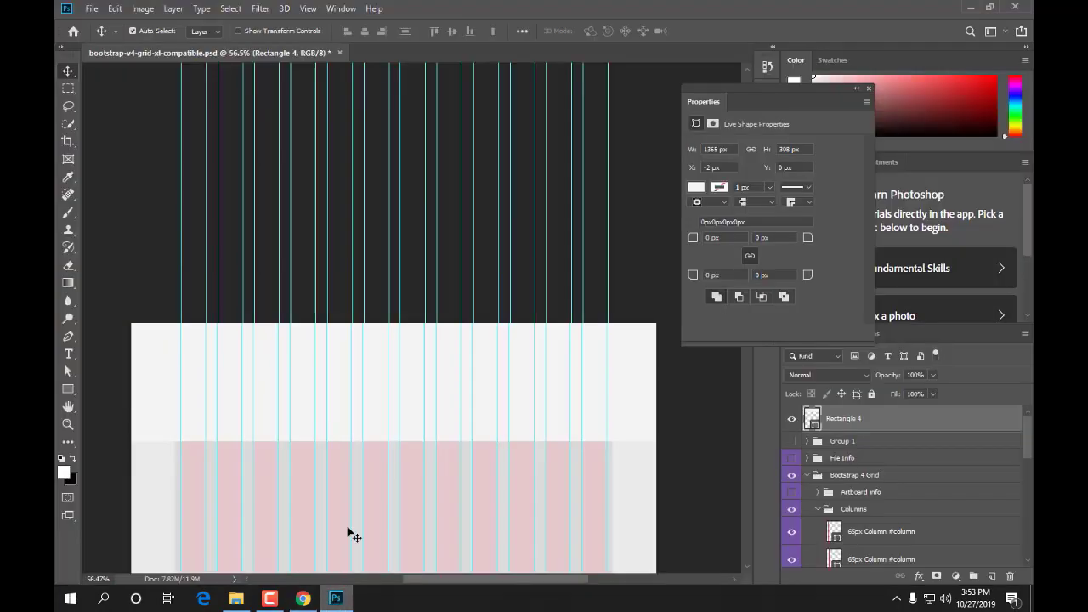
{"action": "key", "text": "ctrl+v"}
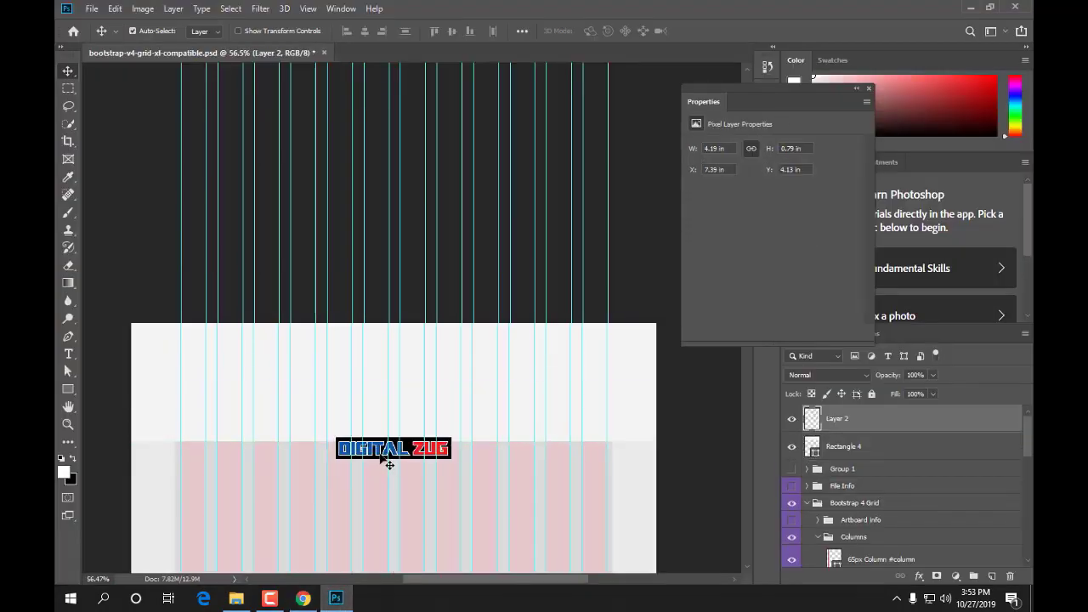
{"action": "left_click_drag", "start_coordinate": [384, 460], "coordinate": [245, 417]}
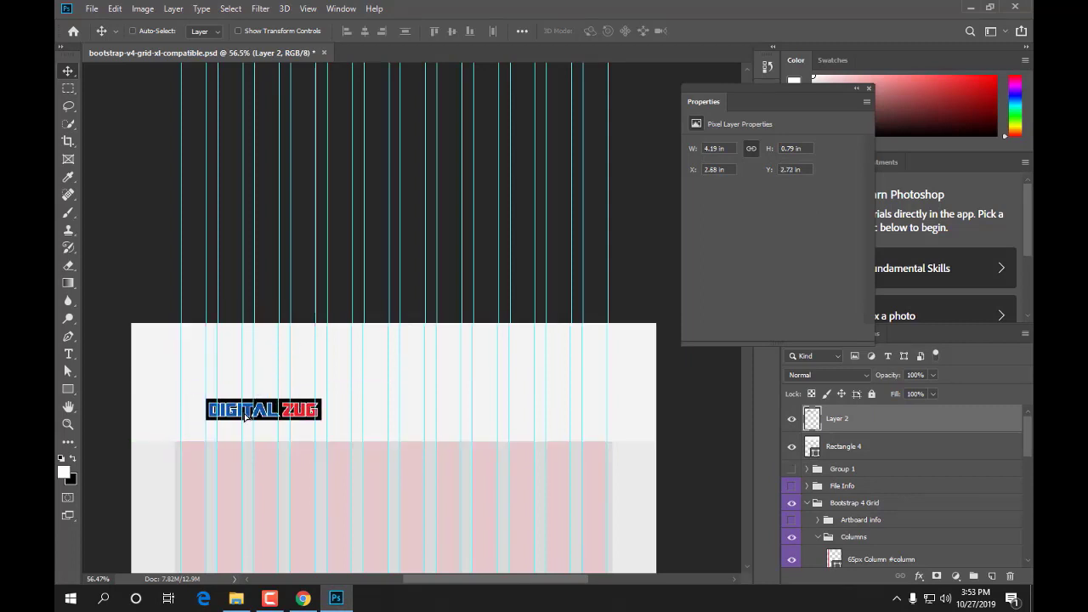
- Remove the logo's black background by selecting black with Color Range, deleting it and clearing the selection
{"action": "scroll", "coordinate": [250, 433], "scroll_direction": "up", "scroll_amount": 5}
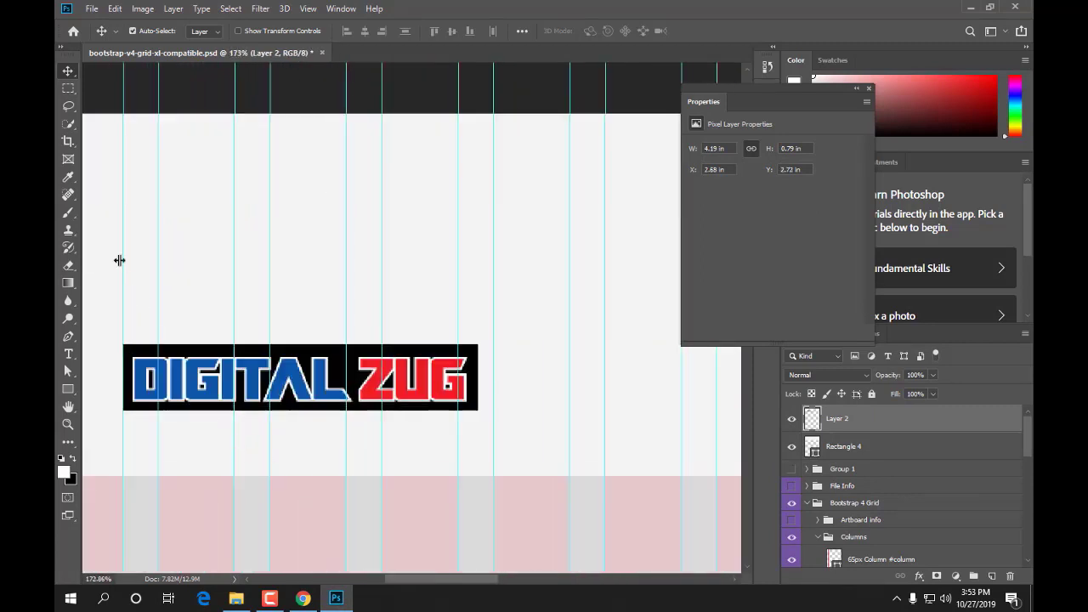
{"action": "left_click", "coordinate": [236, 10]}
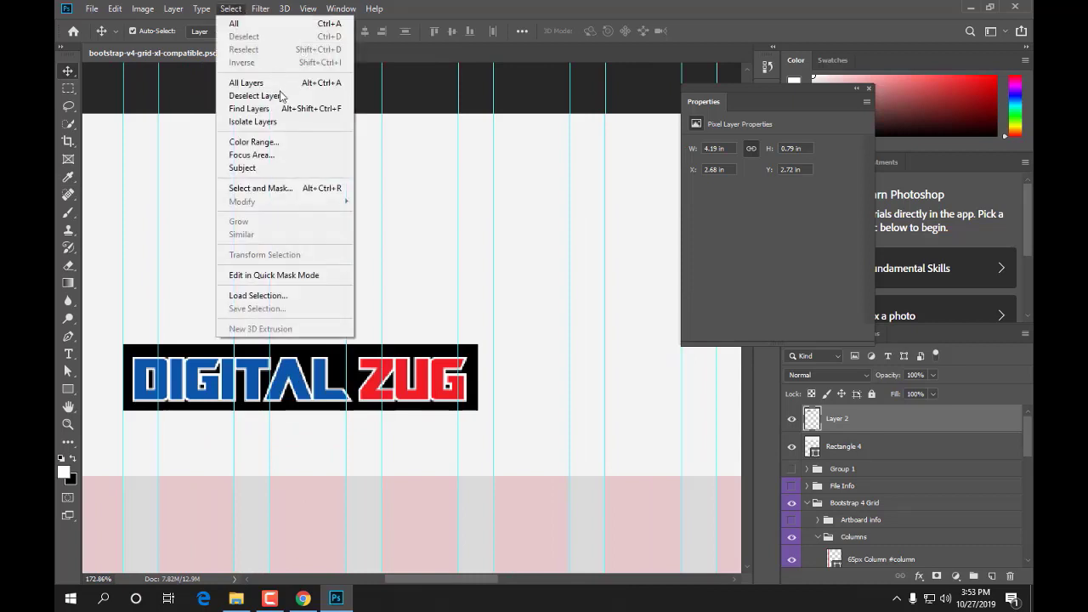
{"action": "left_click", "coordinate": [275, 142]}
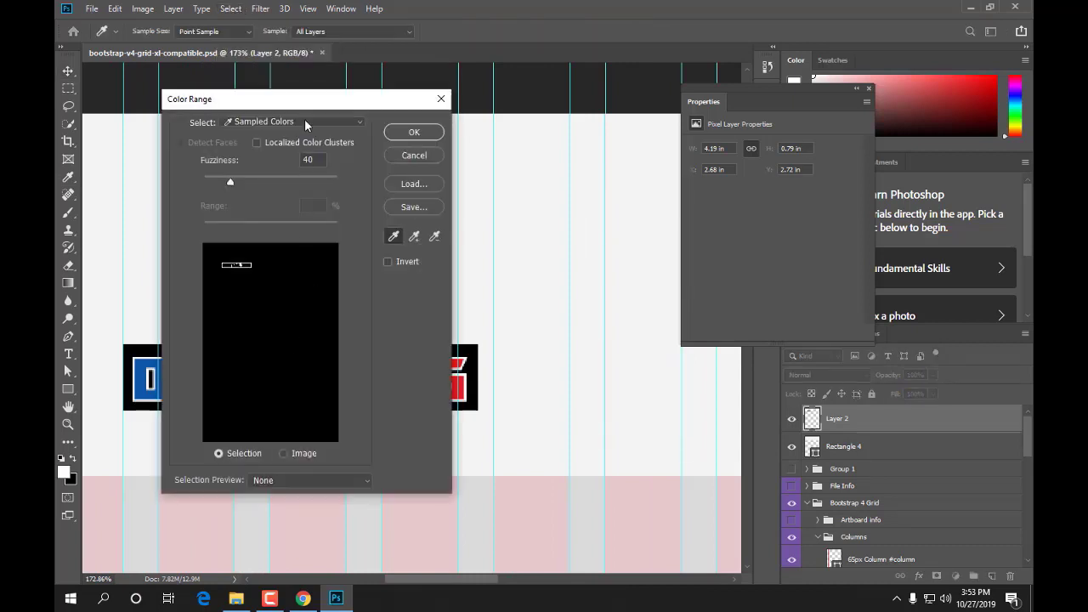
{"action": "left_click_drag", "start_coordinate": [309, 102], "coordinate": [490, 108]}
{"action": "left_click", "coordinate": [287, 345]}
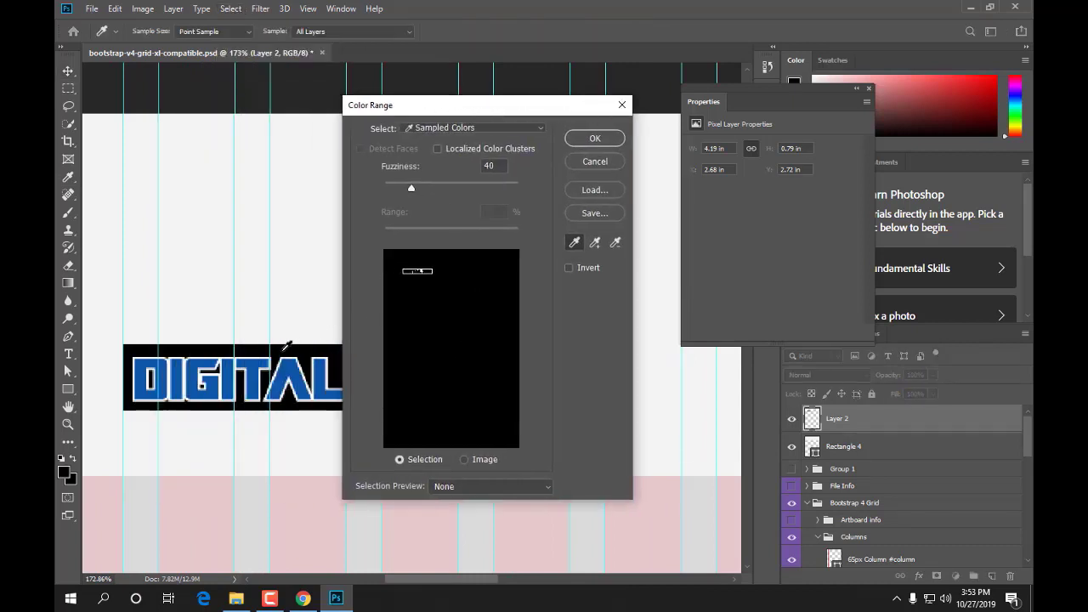
{"action": "left_click", "coordinate": [594, 138]}
{"action": "key", "text": "v"}
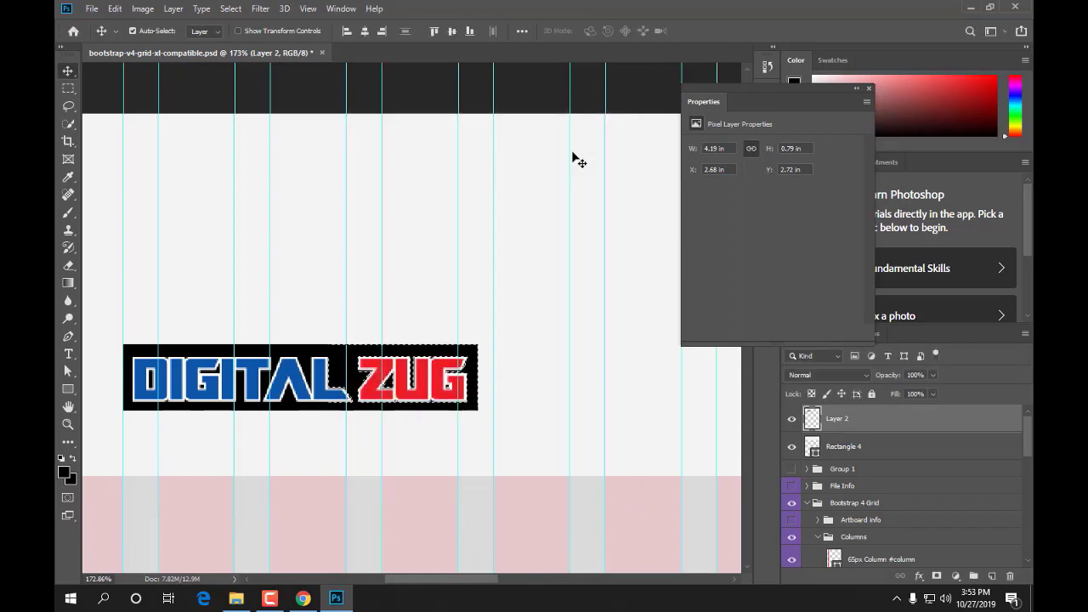
{"action": "key", "text": "Delete"}
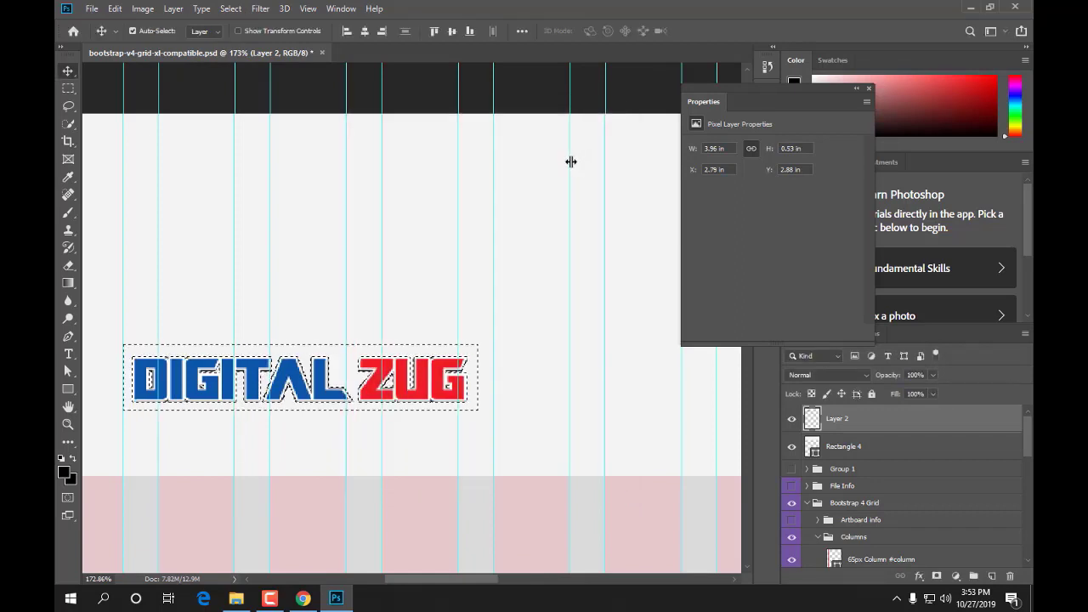
{"action": "key", "text": "ctrl+d"}
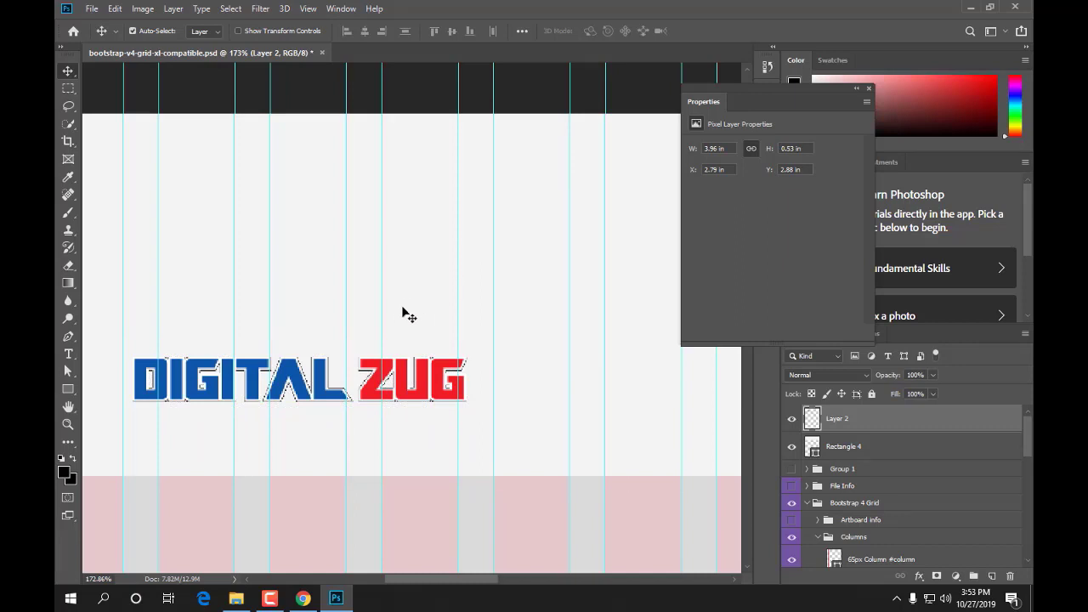
- Move the logo to the rectangle's upper edge near the first column guide and show the rulers
{"action": "scroll", "coordinate": [398, 320], "scroll_direction": "down", "scroll_amount": 3}
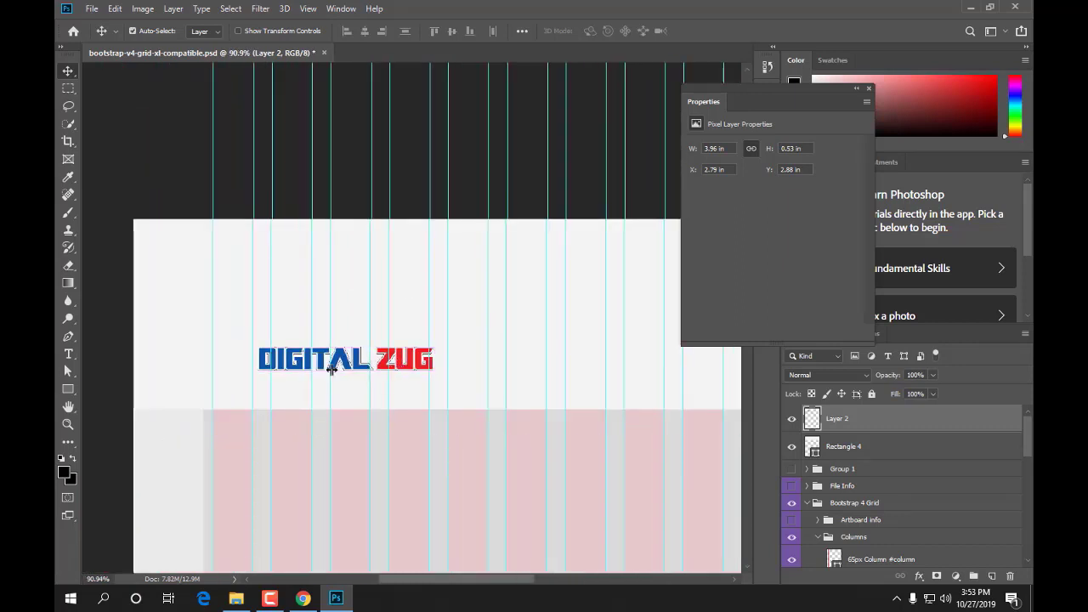
{"action": "left_click_drag", "start_coordinate": [352, 374], "coordinate": [300, 242]}
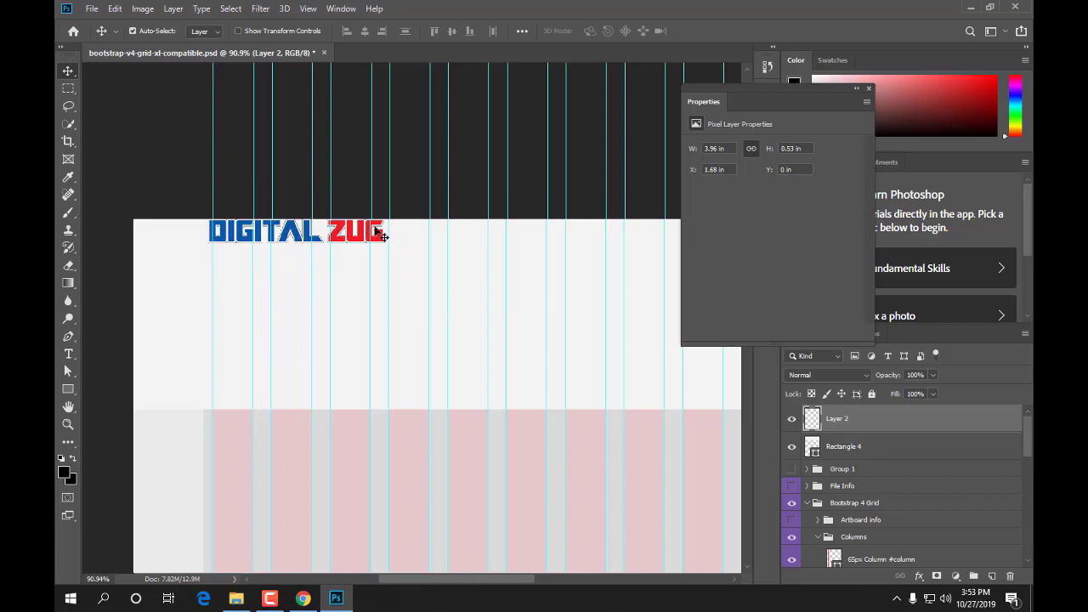
{"action": "key", "text": "ctrl+r"}
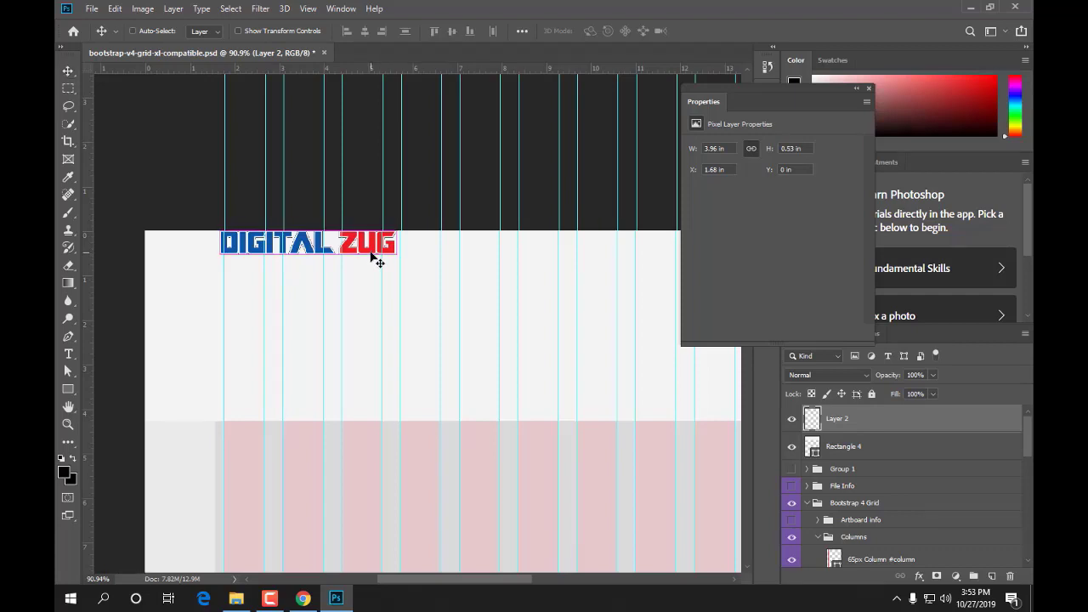
- Scale the logo down to about 3.38 x 0.51 in, starting at the first column guide
{"action": "key", "text": "ctrl+t"}
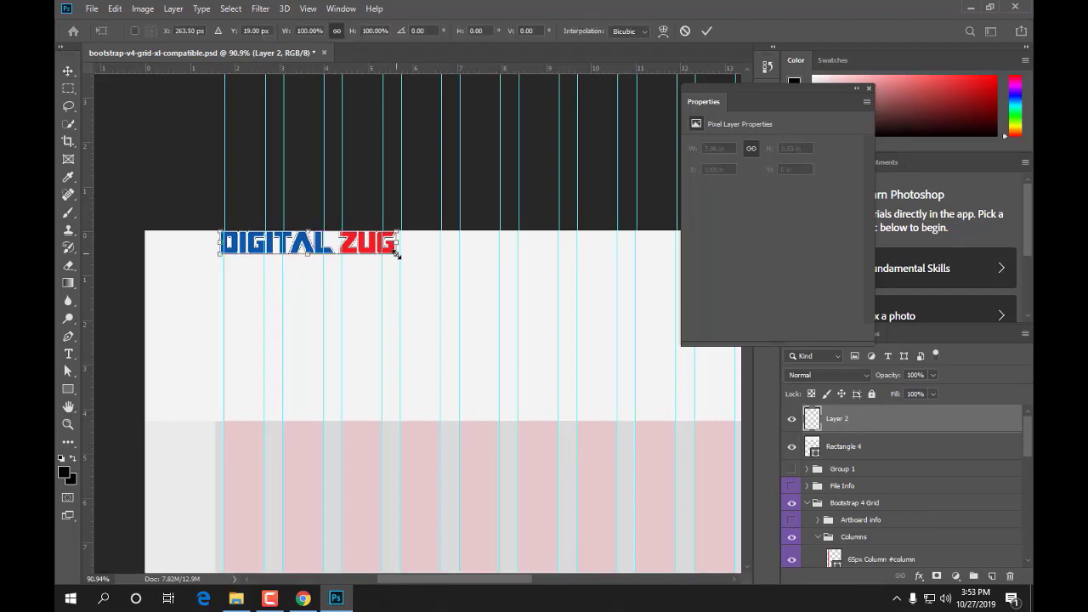
{"action": "left_click_drag", "start_coordinate": [397, 253], "coordinate": [375, 243]}
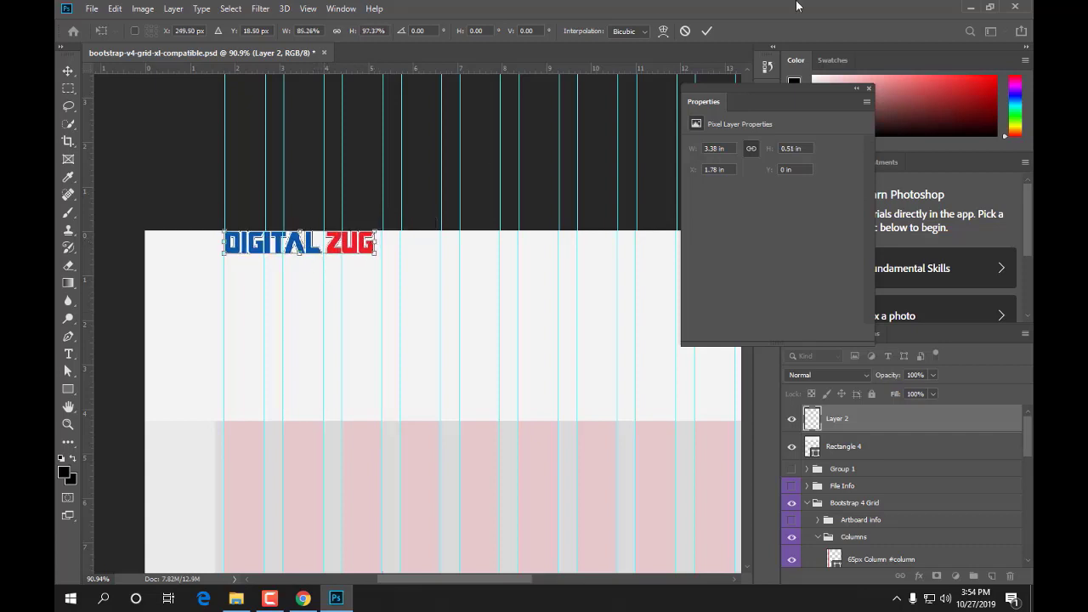
{"action": "left_click", "coordinate": [706, 32]}
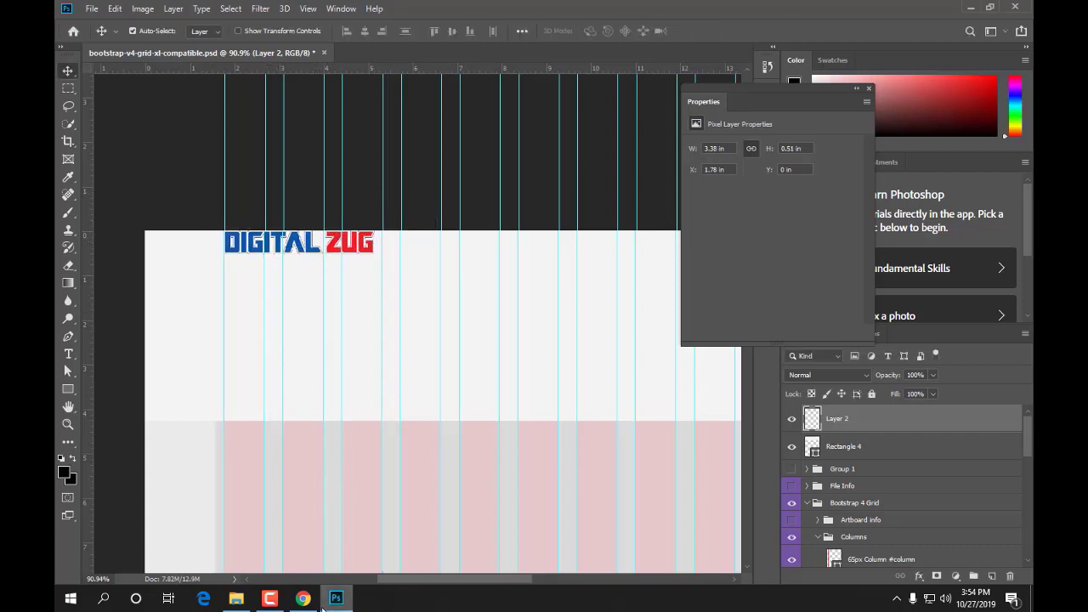
- Copy the postal address from the website footer in Chrome and paste it as a new text line below the logo in Photoshop
{"action": "left_click", "coordinate": [303, 600]}
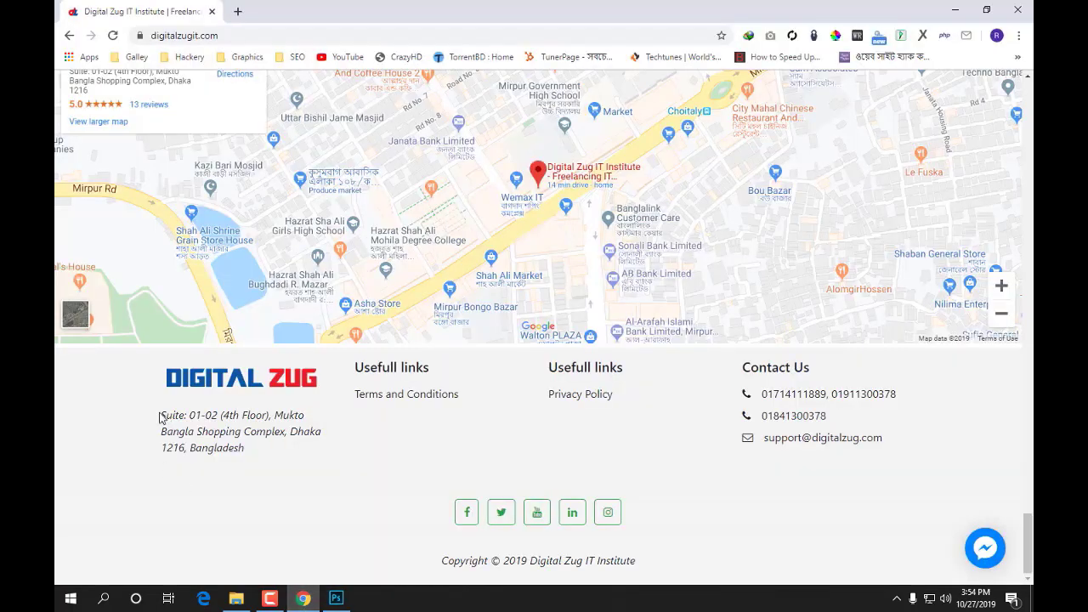
{"action": "left_click_drag", "start_coordinate": [159, 417], "coordinate": [245, 456]}
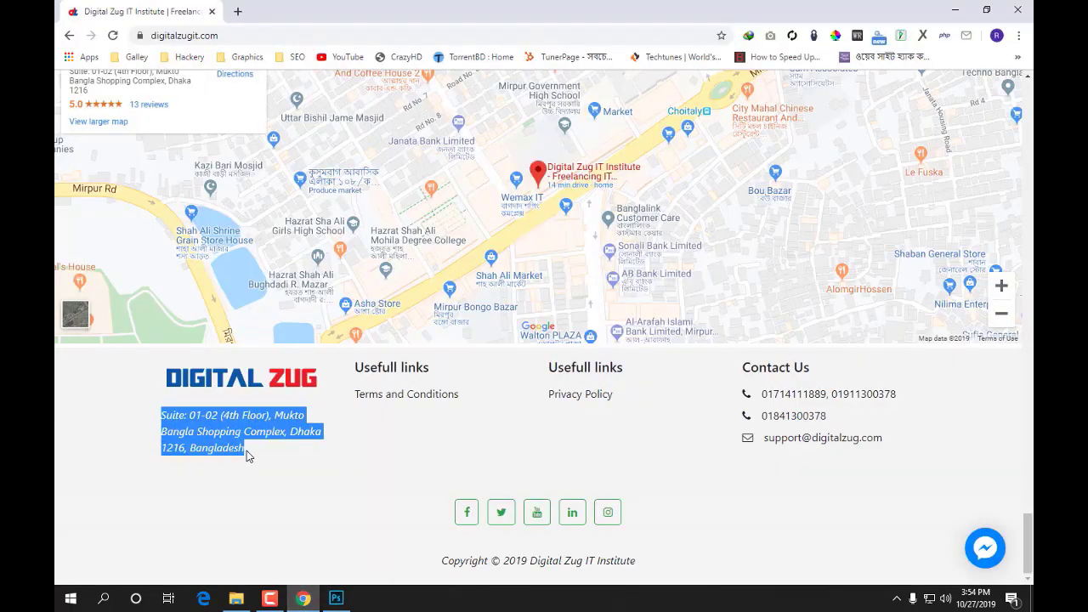
{"action": "left_click", "coordinate": [336, 599]}
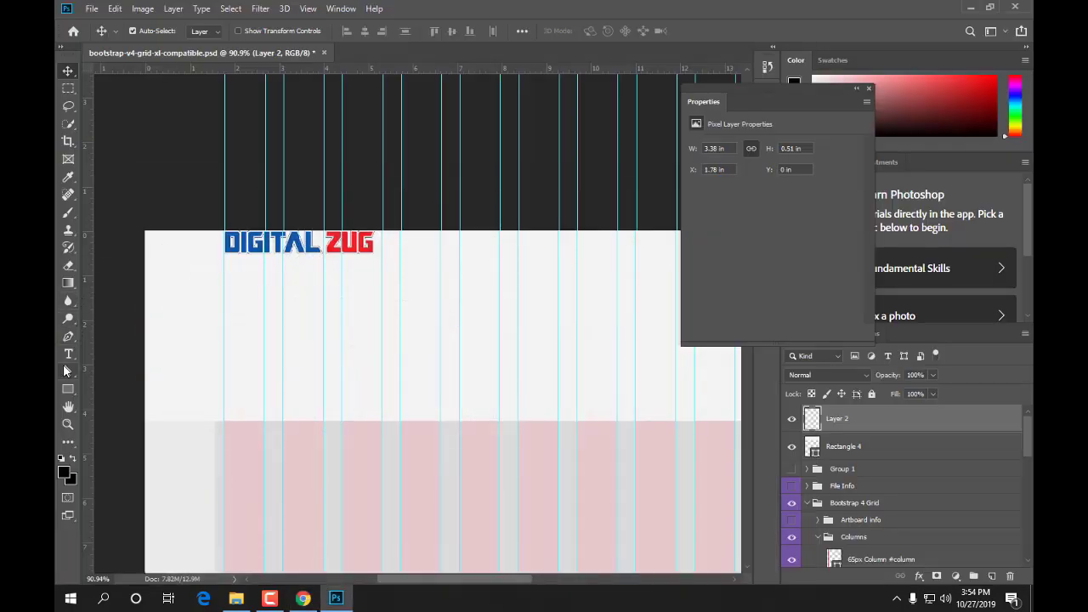
{"action": "left_click", "coordinate": [69, 354]}
{"action": "left_click", "coordinate": [297, 321]}
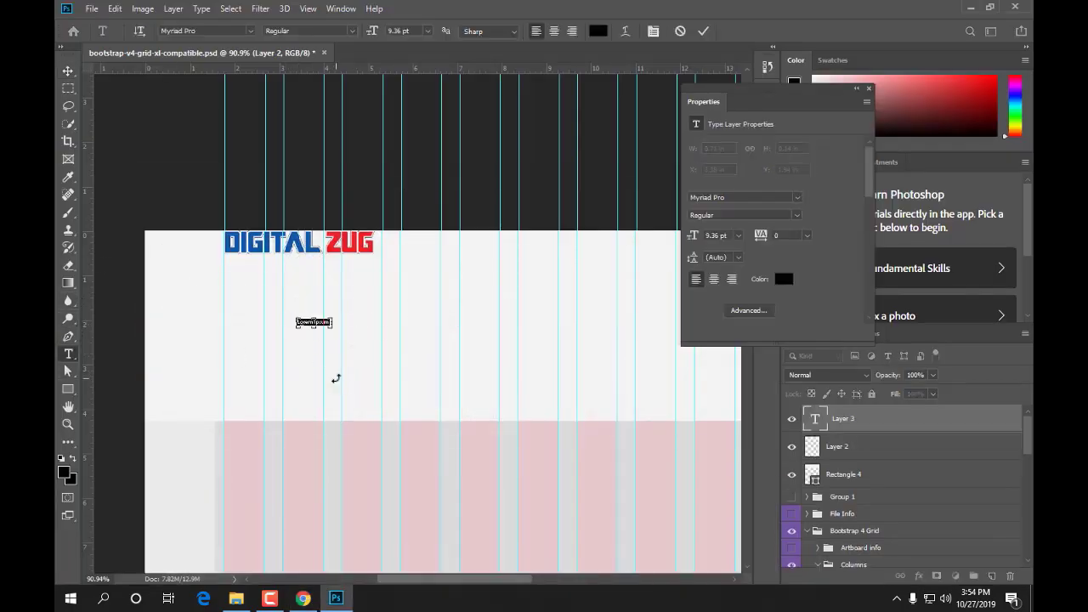
{"action": "key", "text": "ctrl+v"}
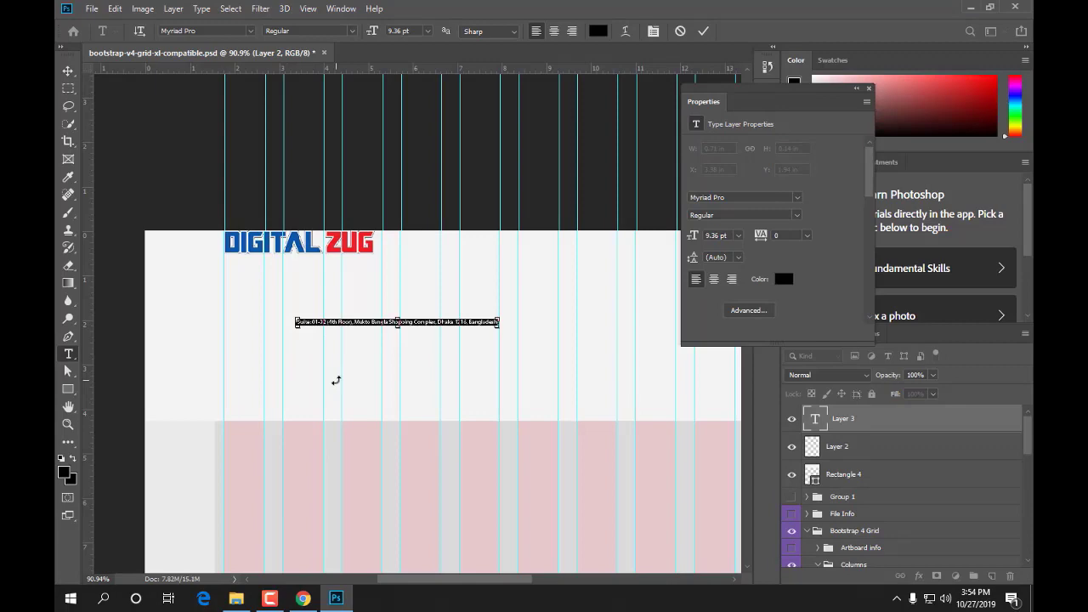
- Check the address block in Chrome's footer, then commit the pasted address text in Photoshop and return to the Move tool
{"action": "left_click", "coordinate": [303, 598]}
{"action": "left_click", "coordinate": [230, 460]}
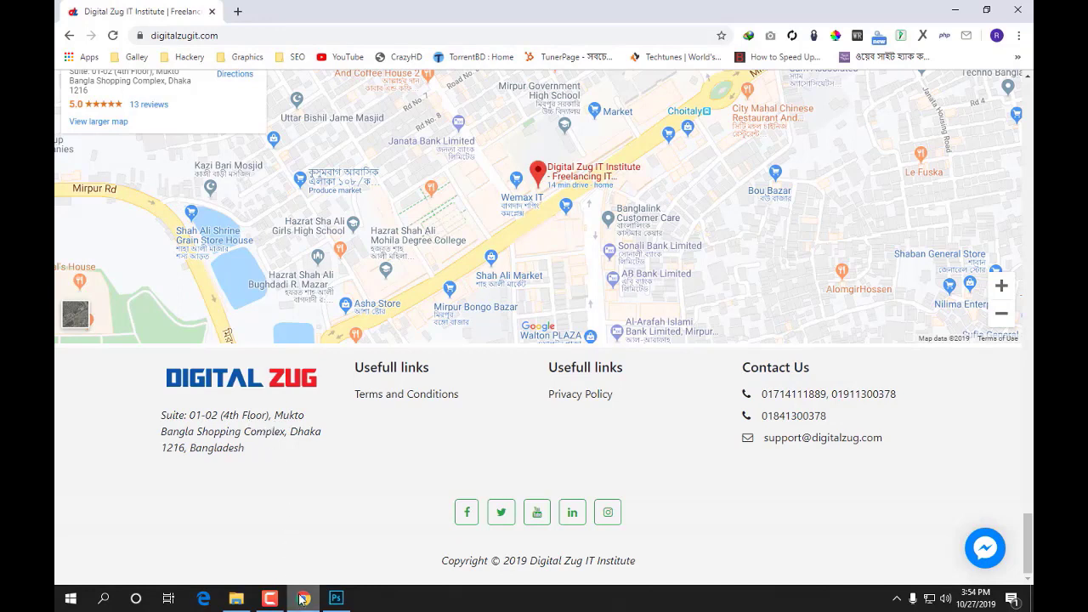
{"action": "mouse_move", "coordinate": [303, 598]}
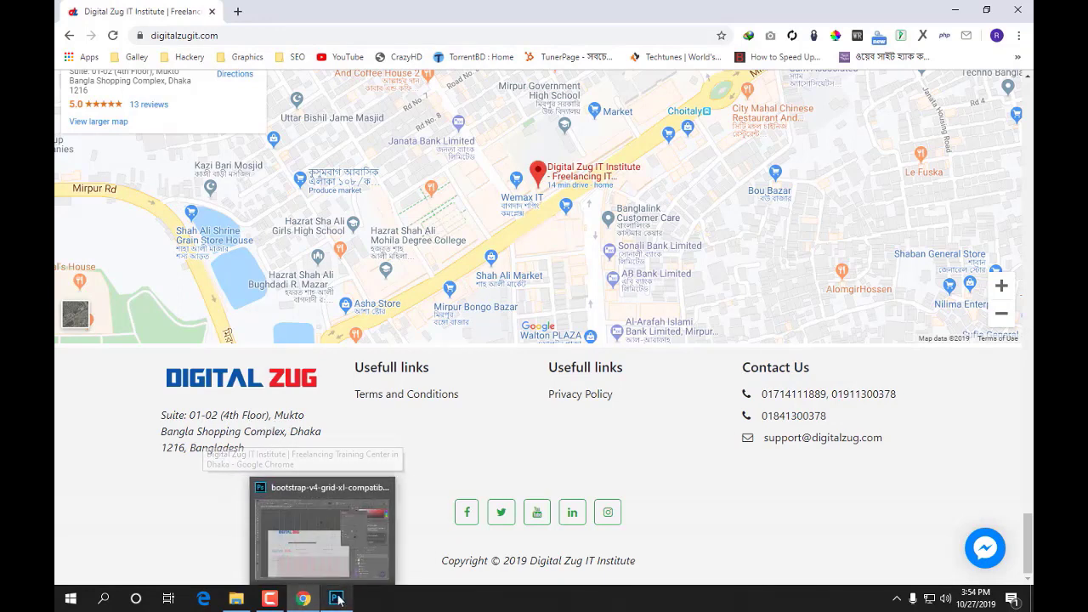
{"action": "left_click", "coordinate": [336, 598]}
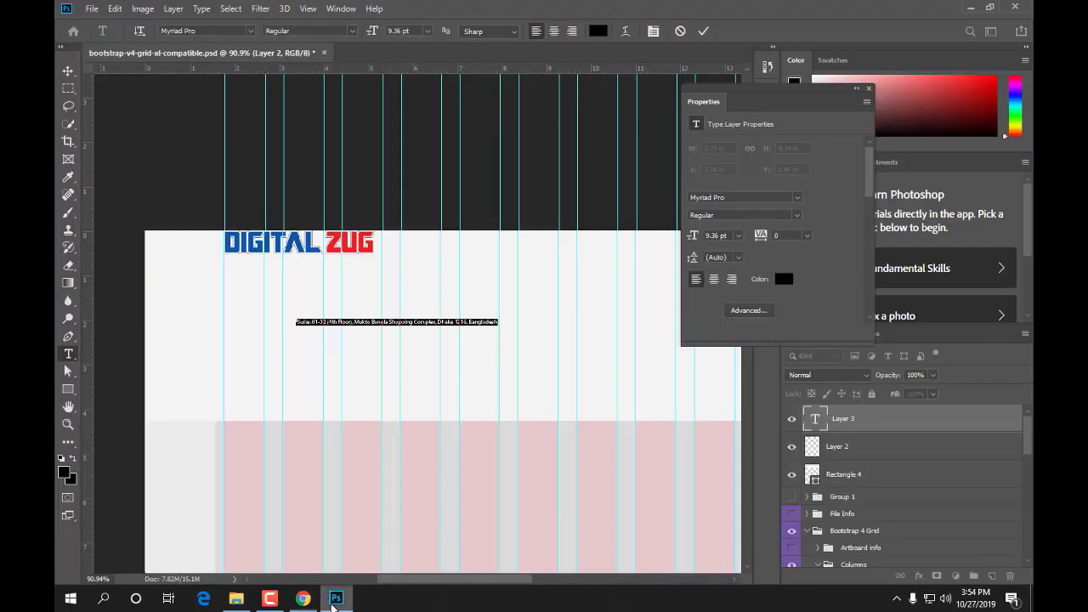
{"action": "left_click", "coordinate": [59, 69]}
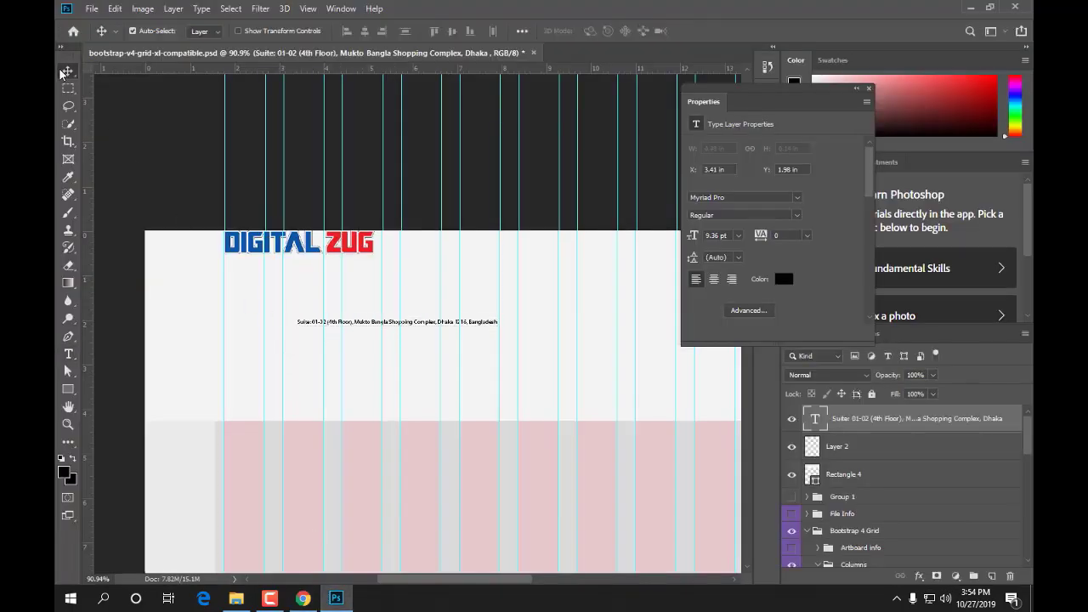
- Move the address text below the logo at the first column guide, at about X 1.75 in, Y 0.9 in, and compare it with Chrome's footer
{"action": "left_click_drag", "start_coordinate": [371, 323], "coordinate": [299, 271]}
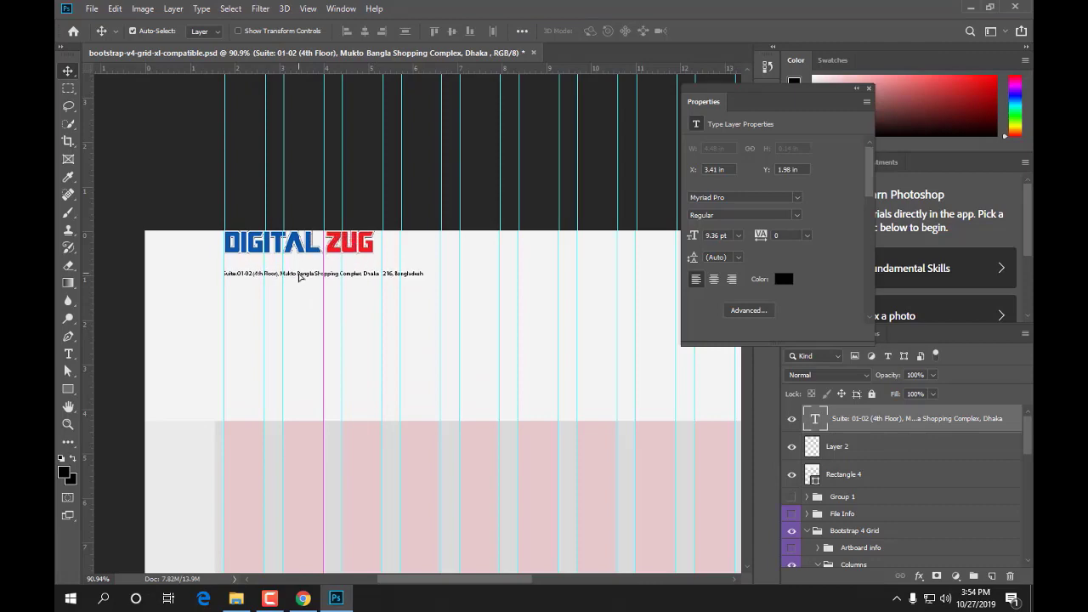
{"action": "left_click", "coordinate": [304, 598]}
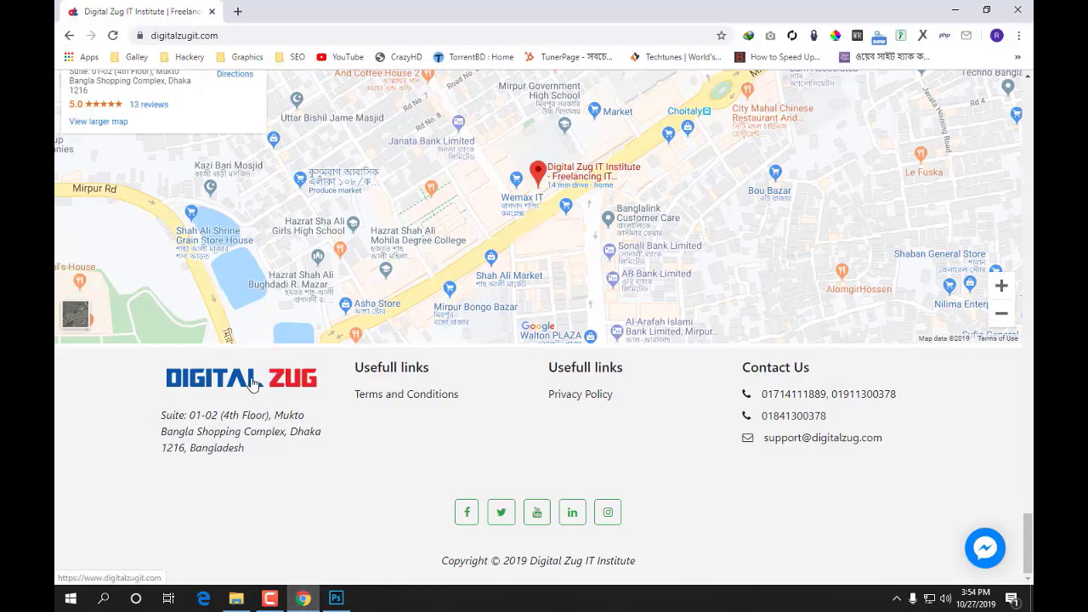
{"action": "left_click", "coordinate": [336, 599]}
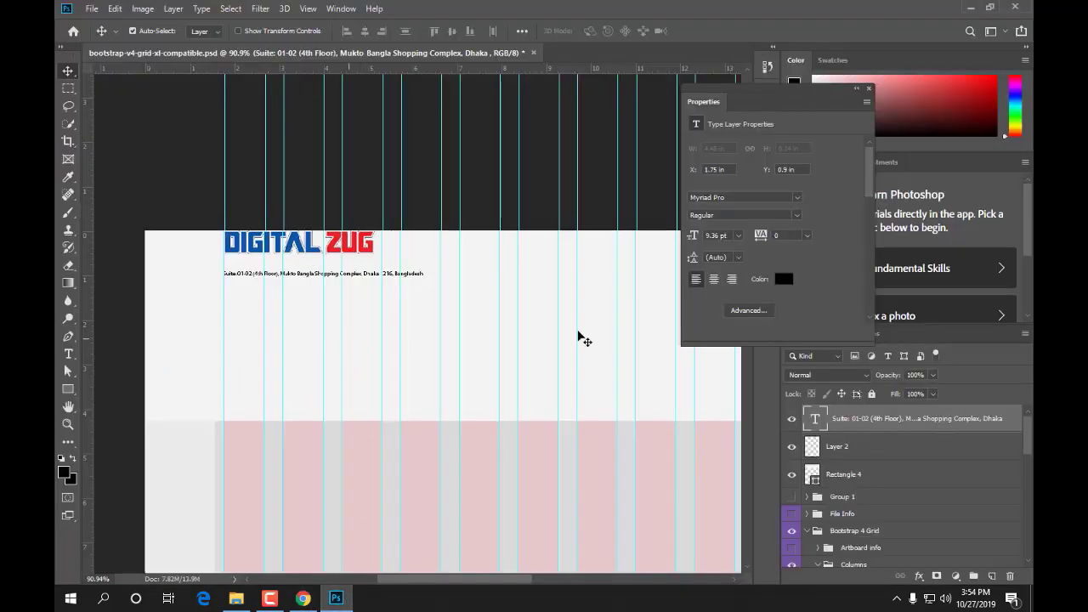
- Shift the logo and address text layers down together by about 0.46 in
{"action": "left_click", "coordinate": [888, 451]}
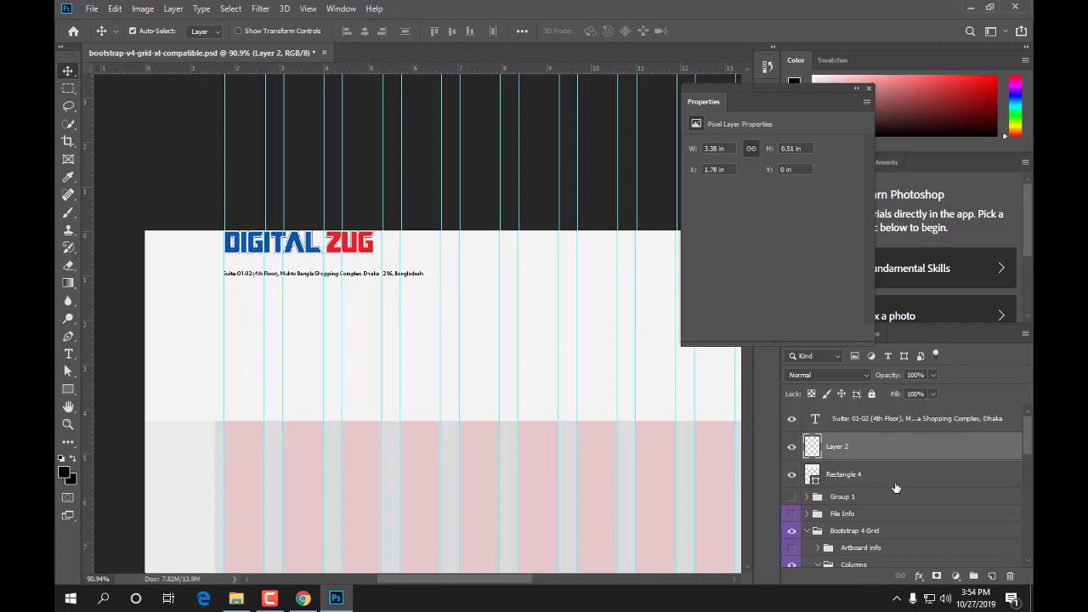
{"action": "left_click", "coordinate": [858, 420], "text": "shift"}
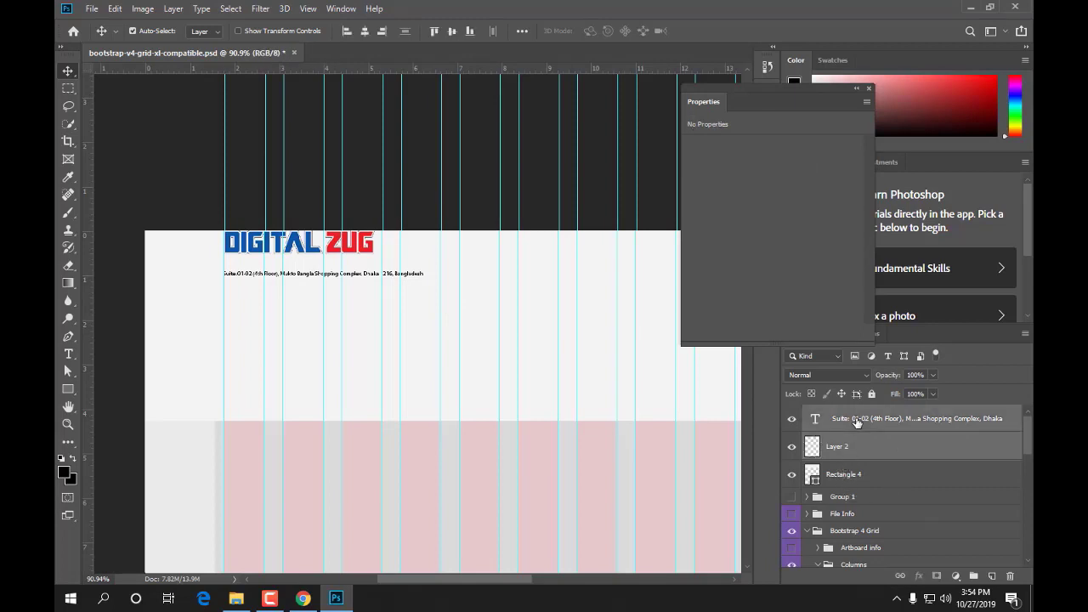
{"action": "key", "text": "Down"}
{"action": "key", "text": "Down"}
{"action": "key", "text": "Down"}
{"action": "key", "text": "Down"}
{"action": "key", "text": "Down"}
{"action": "key", "text": "Down"}
{"action": "key", "text": "Down"}
{"action": "key", "text": "Down"}
{"action": "key", "text": "Down"}
{"action": "key", "text": "Down"}
{"action": "key", "text": "Down"}
{"action": "key", "text": "Down"}
{"action": "key", "text": "Down"}
{"action": "key", "text": "Down"}
{"action": "key", "text": "Down"}
{"action": "key", "text": "Down"}
{"action": "key", "text": "Down"}
{"action": "key", "text": "Down"}
{"action": "key", "text": "Down"}
{"action": "key", "text": "Down"}
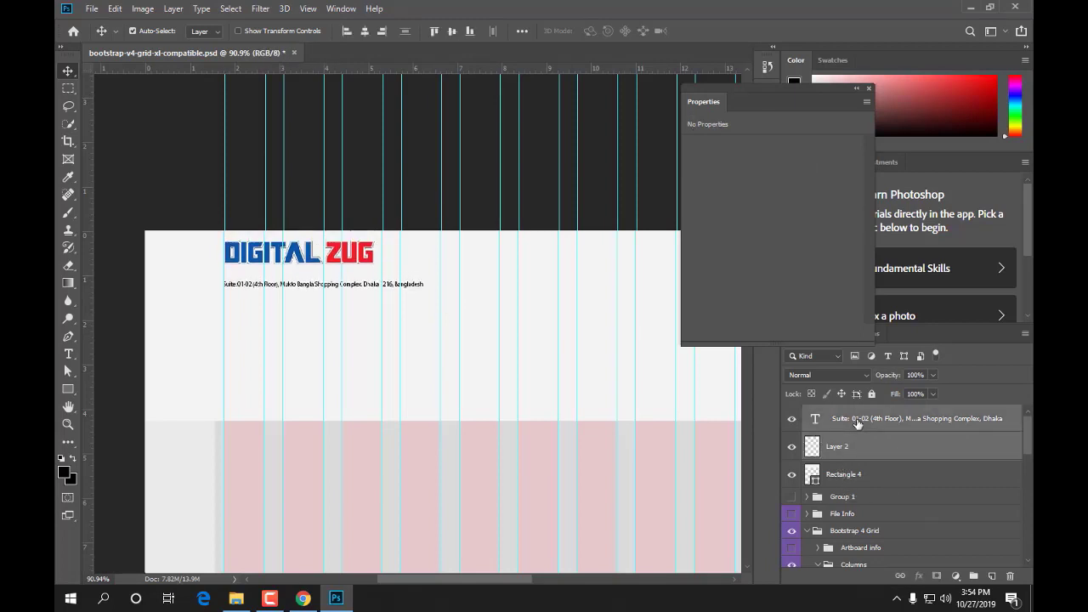
{"action": "key", "text": "Up"}
{"action": "key", "text": "Up"}
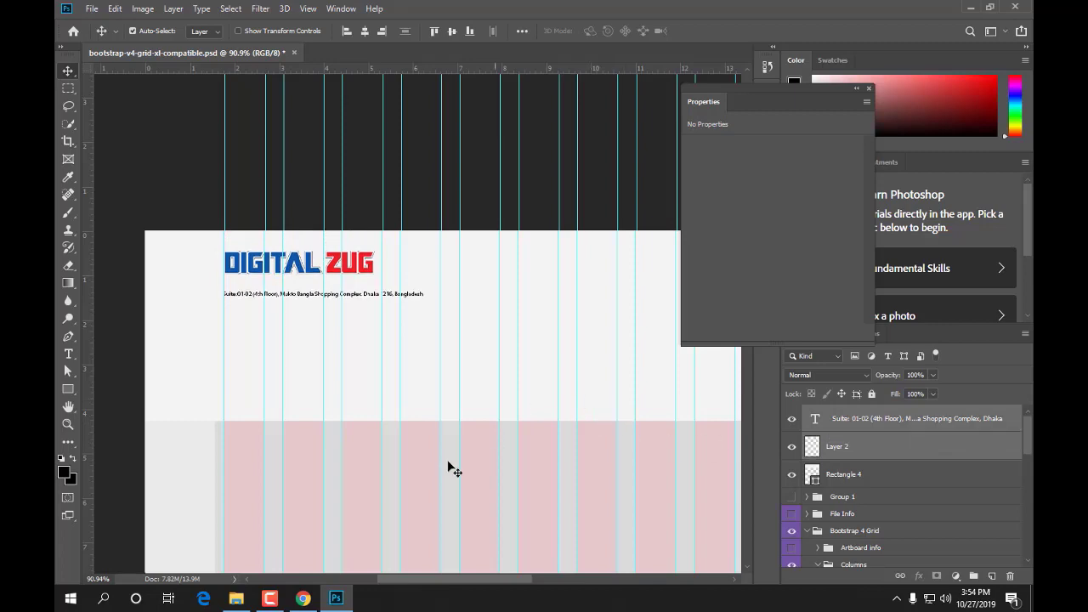
{"action": "left_click", "coordinate": [272, 599]}
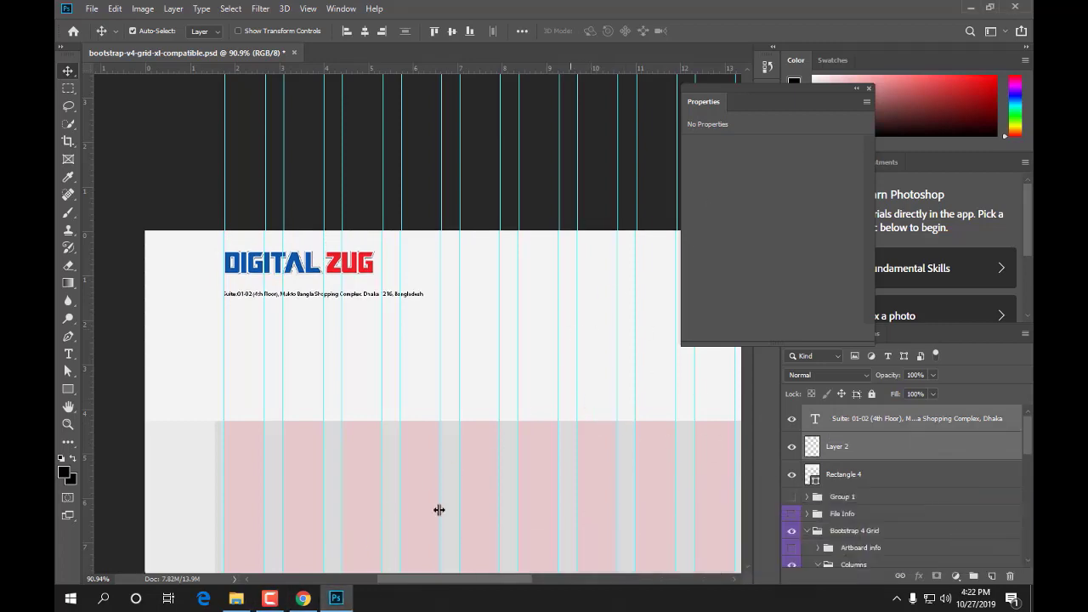
- Break the address text into three lines matching the website footer in Chrome, and commit the edit in Photoshop
{"action": "left_click", "coordinate": [302, 599]}
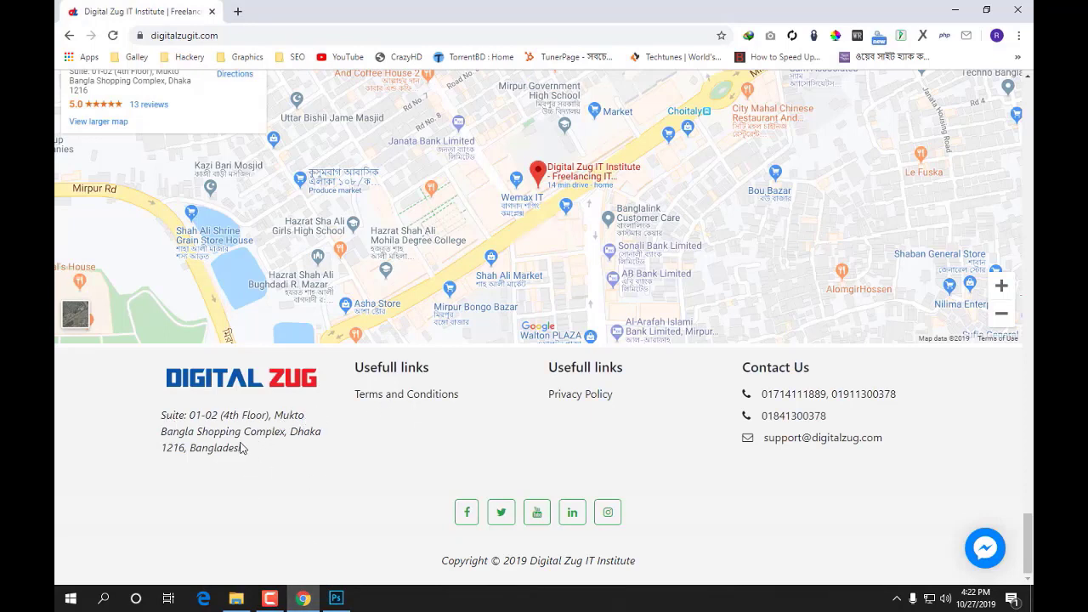
{"action": "left_click", "coordinate": [303, 599]}
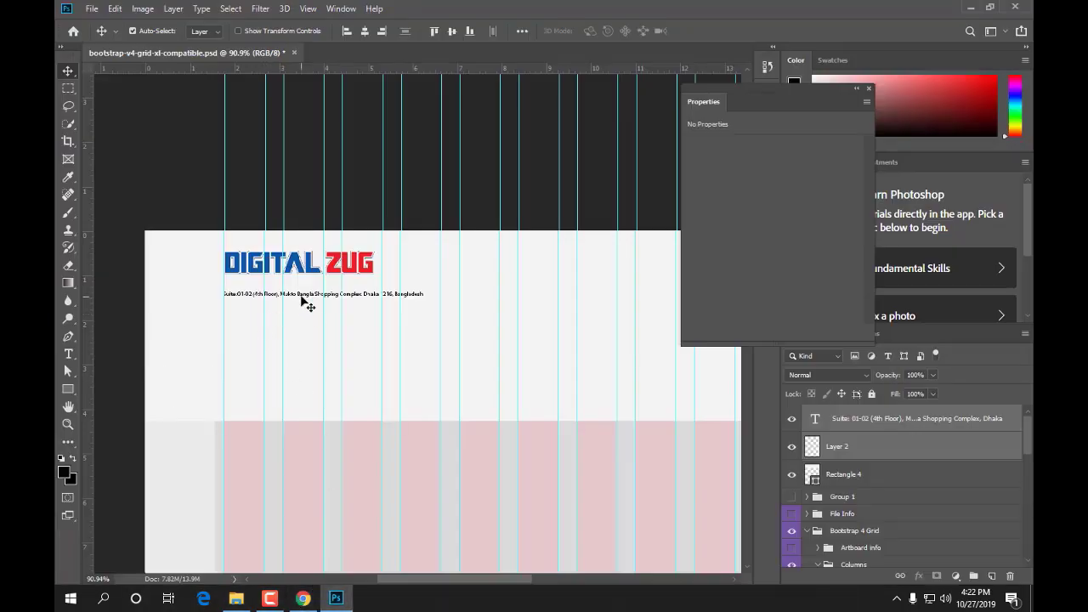
{"action": "left_click", "coordinate": [68, 354]}
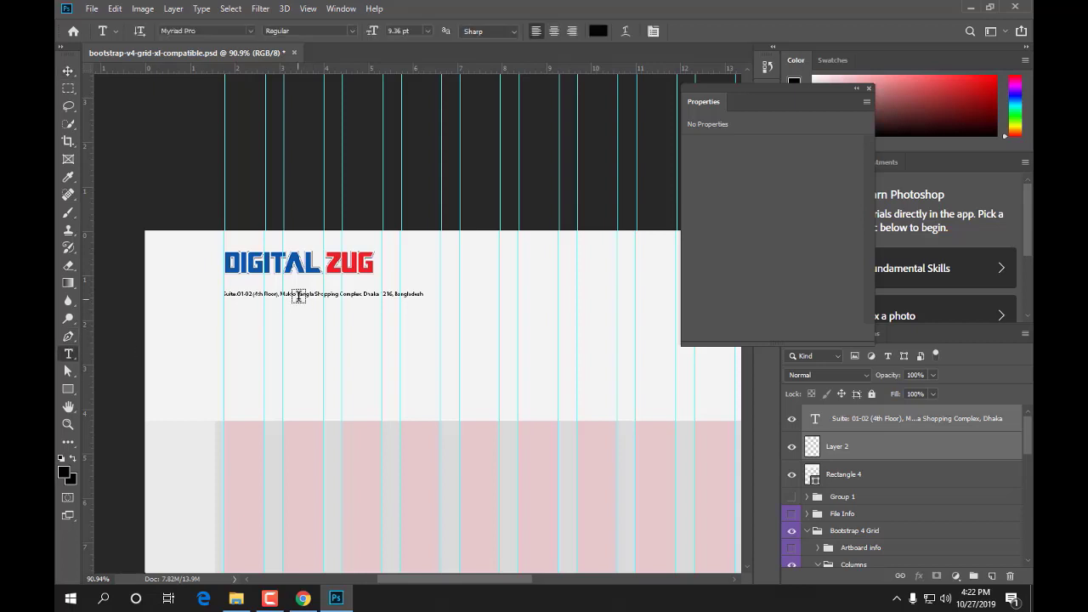
{"action": "left_click", "coordinate": [295, 293]}
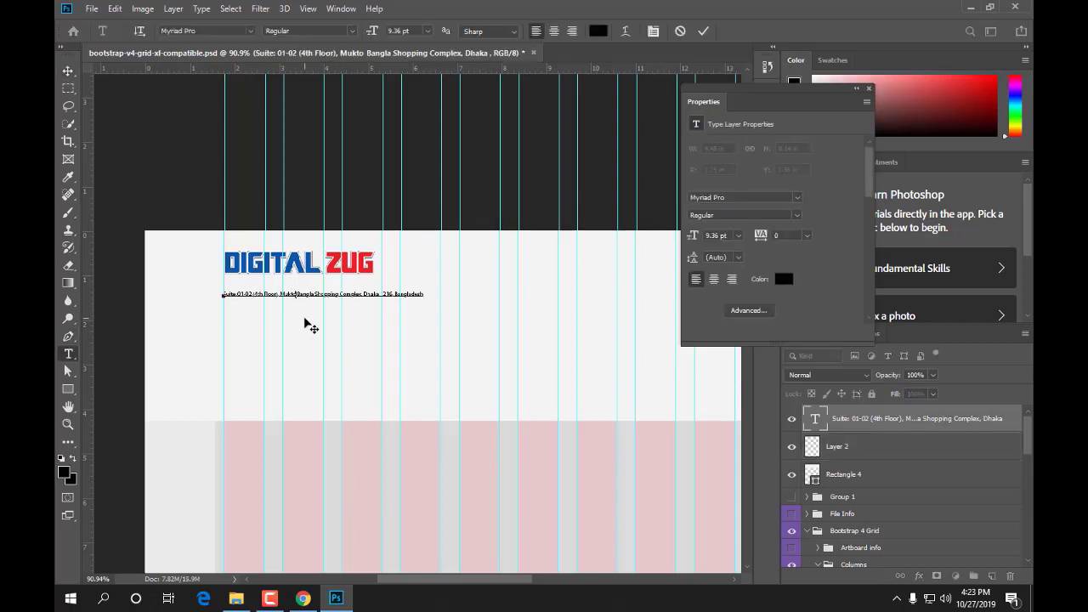
{"action": "key", "text": "Return"}
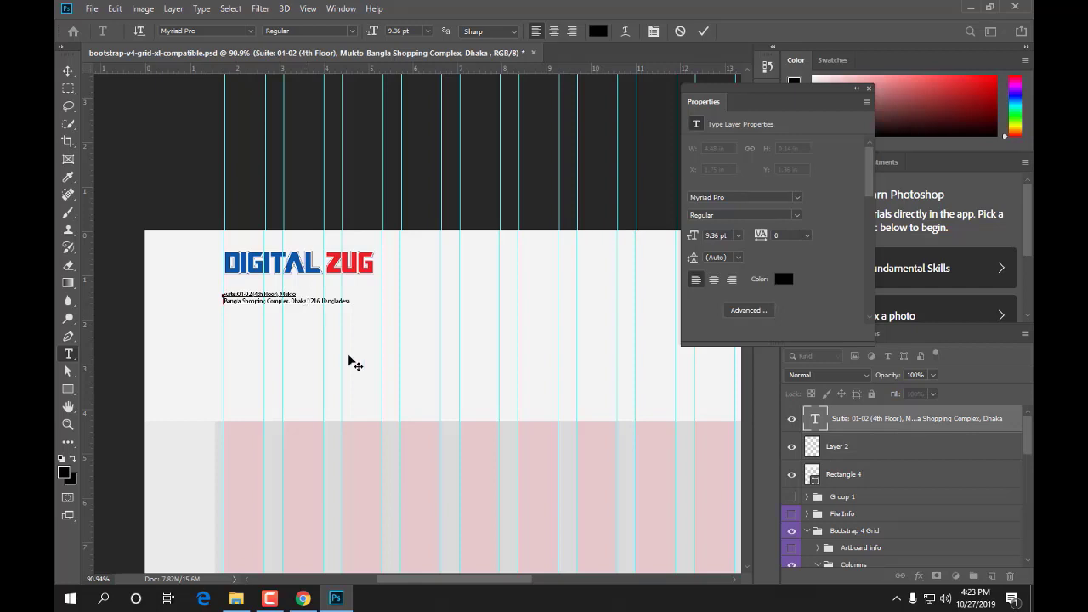
{"action": "key", "text": "Return"}
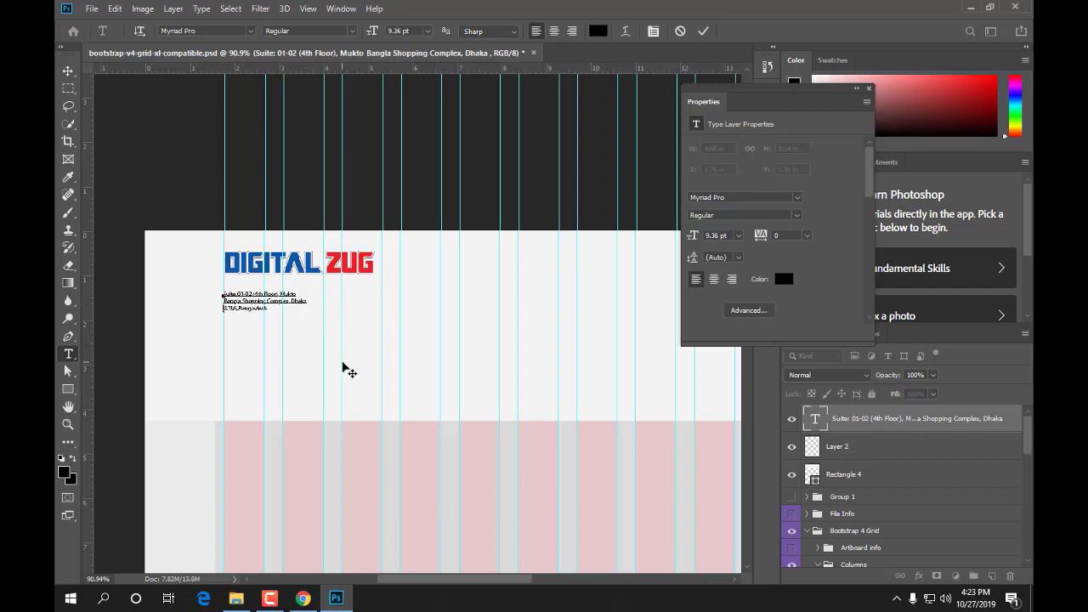
{"action": "left_click", "coordinate": [303, 599]}
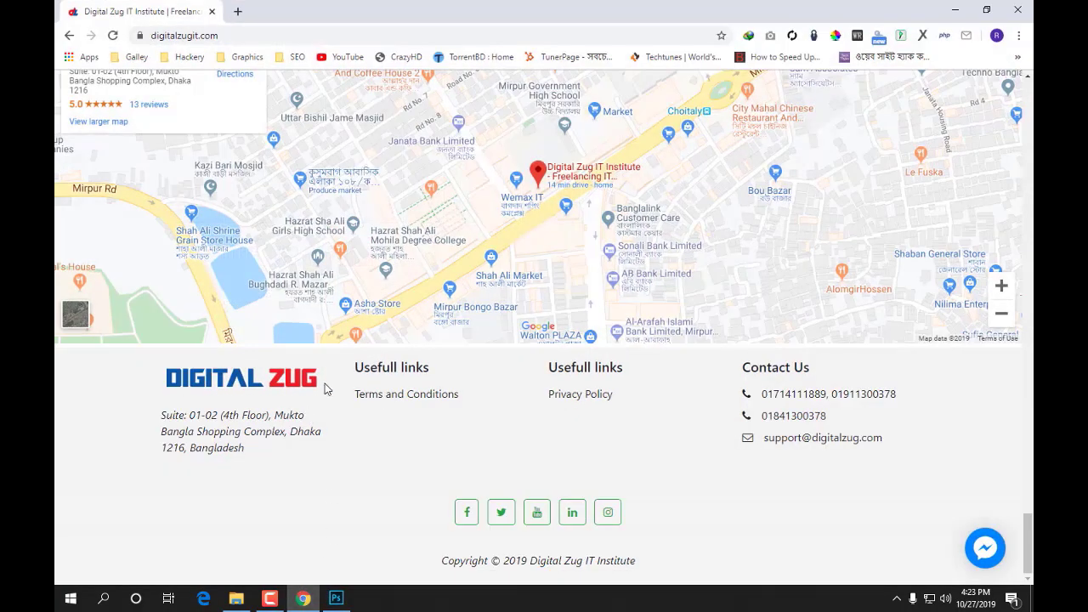
{"action": "left_click", "coordinate": [336, 598]}
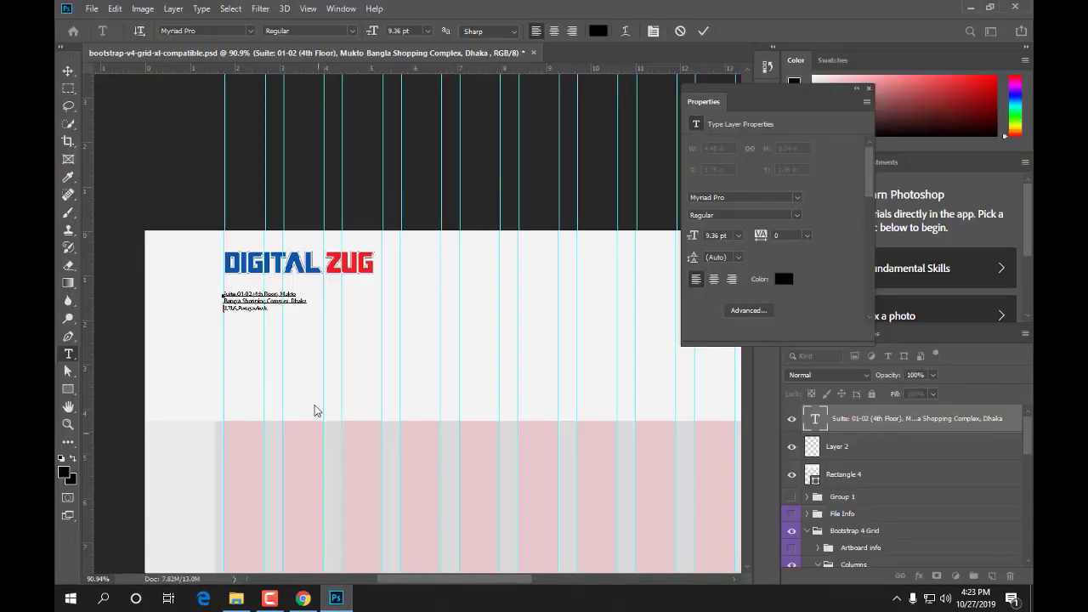
{"action": "left_click", "coordinate": [73, 73]}
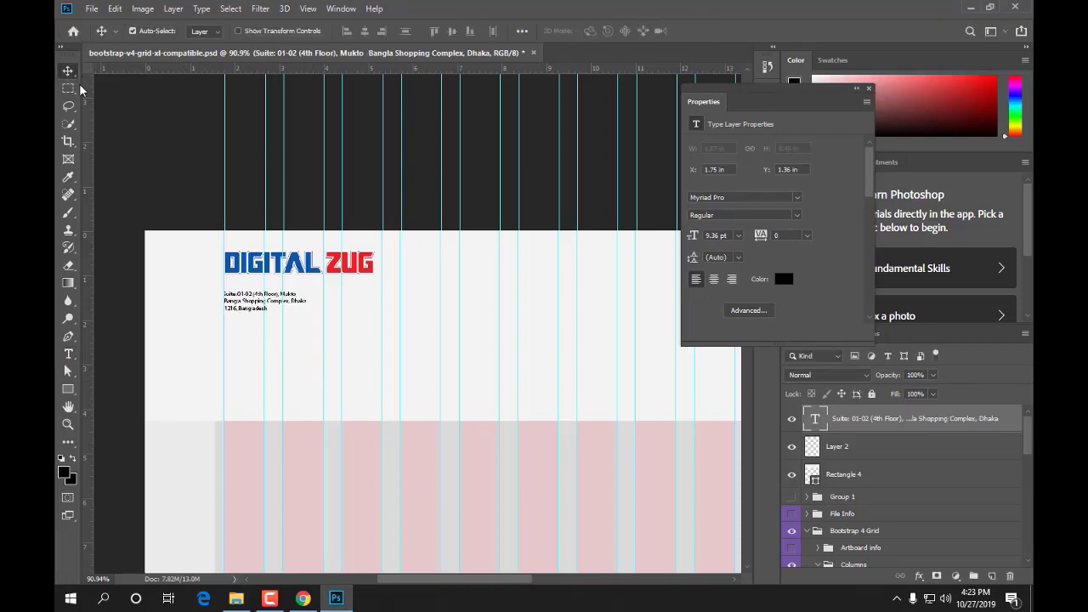
- Scale the address text up proportionally to about 3.55 x 0.86 in
{"action": "key", "text": "ctrl+t"}
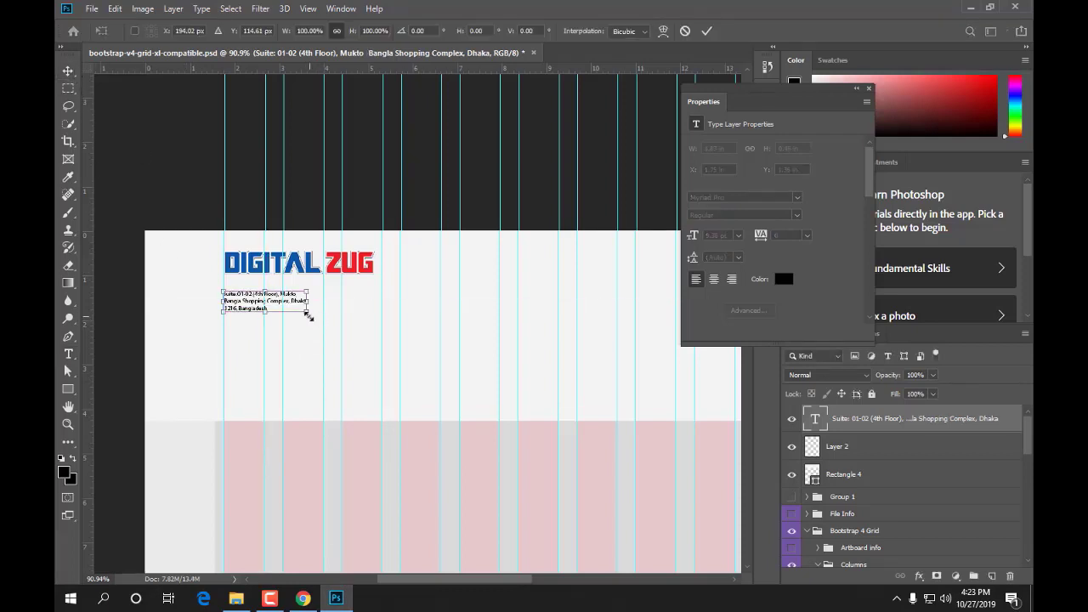
{"action": "left_click_drag", "start_coordinate": [307, 315], "coordinate": [381, 336]}
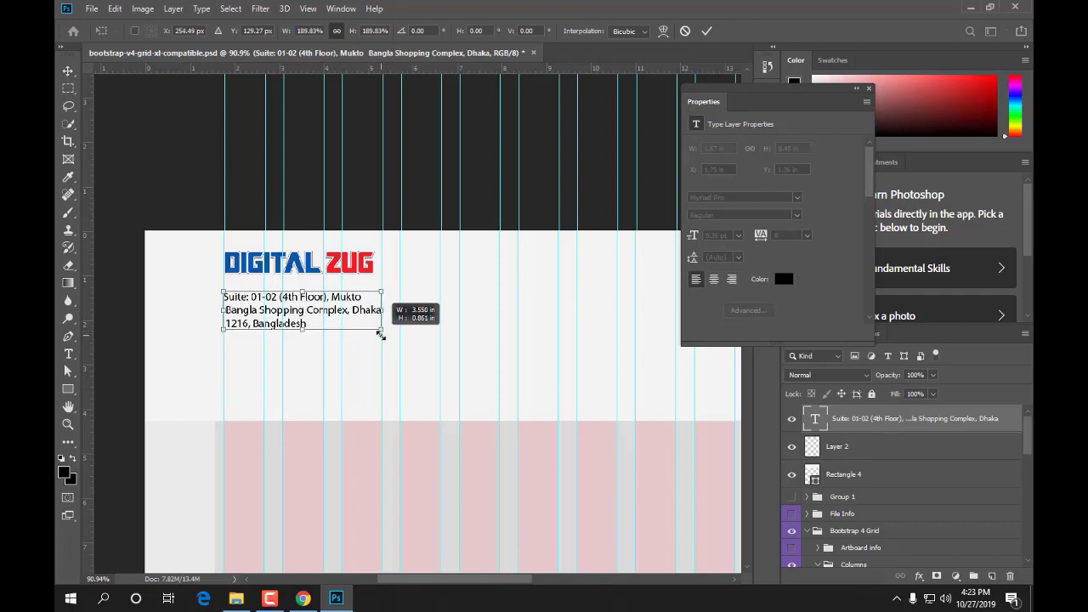
{"action": "left_click_drag", "start_coordinate": [380, 336], "coordinate": [381, 336]}
{"action": "left_click", "coordinate": [703, 33]}
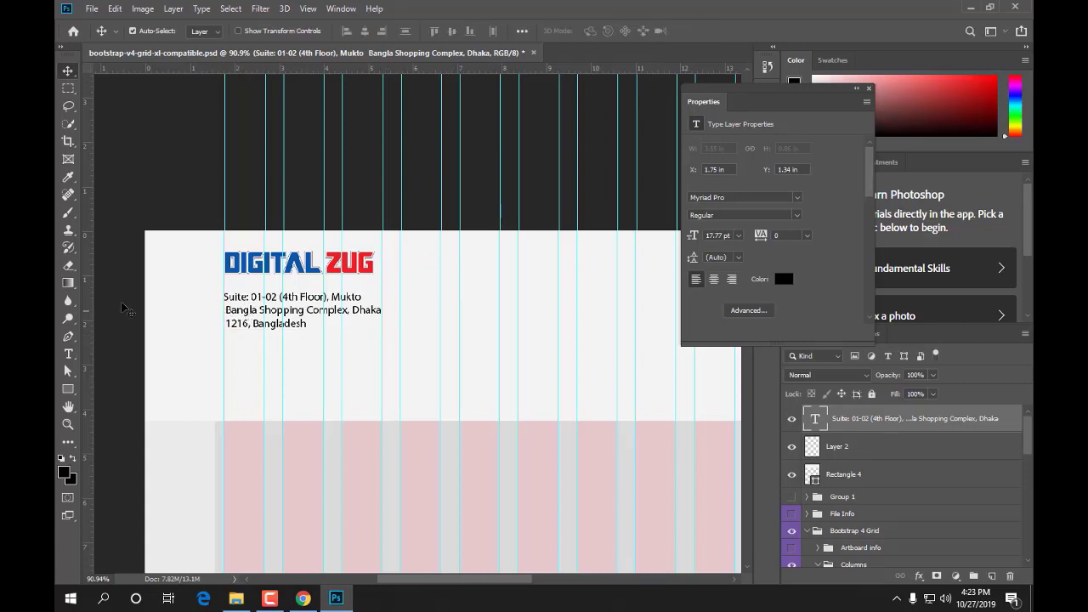
- Remove the leading spaces from the second and third address lines and return to the Move tool
{"action": "left_click", "coordinate": [66, 359]}
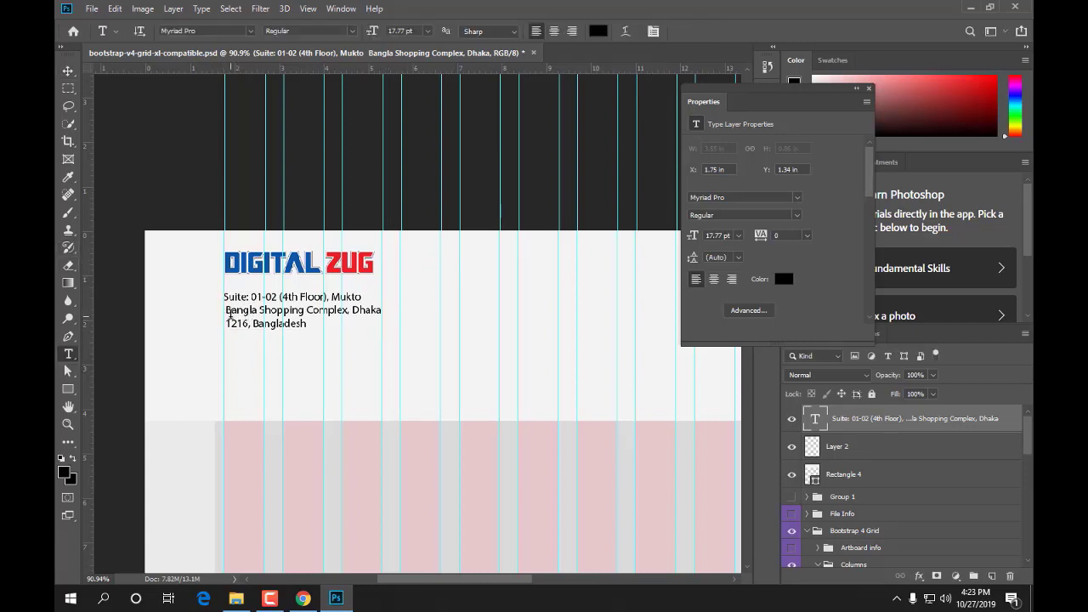
{"action": "left_click", "coordinate": [228, 311]}
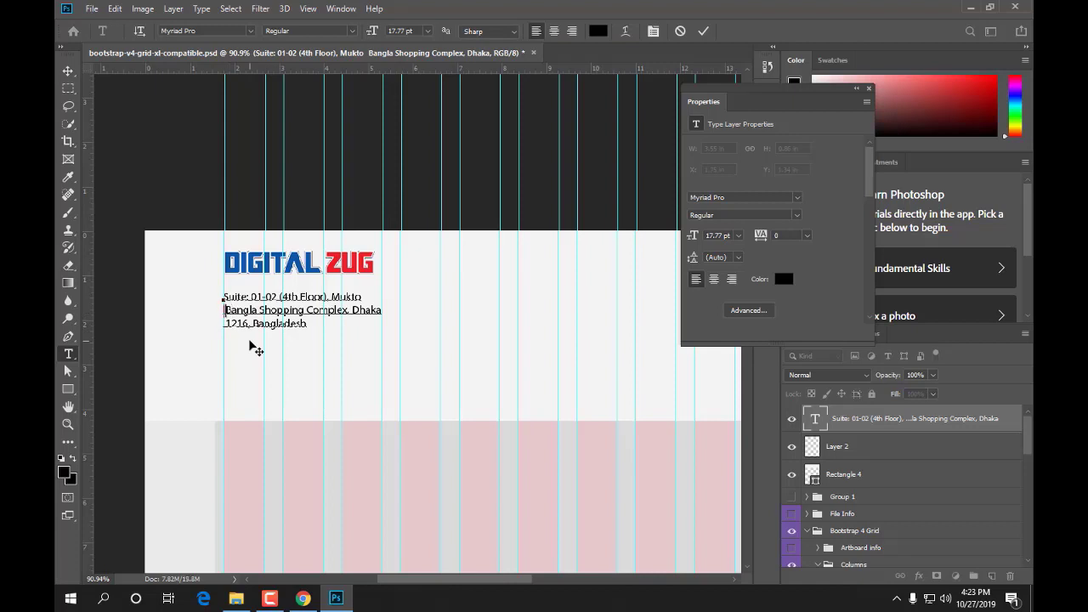
{"action": "key", "text": "BackSpace"}
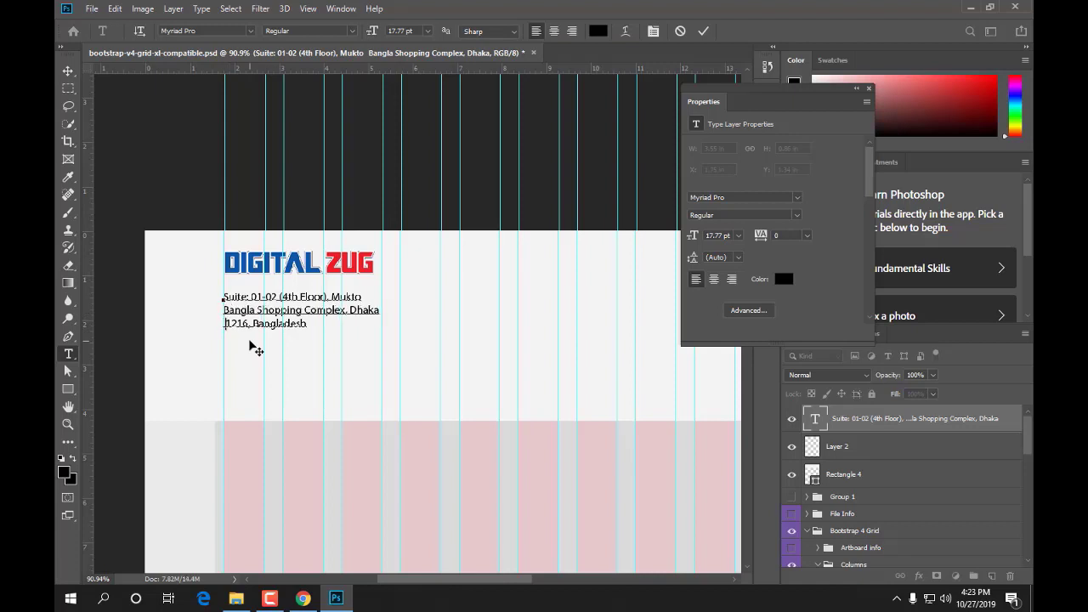
{"action": "key", "text": "BackSpace"}
{"action": "left_click", "coordinate": [67, 72]}
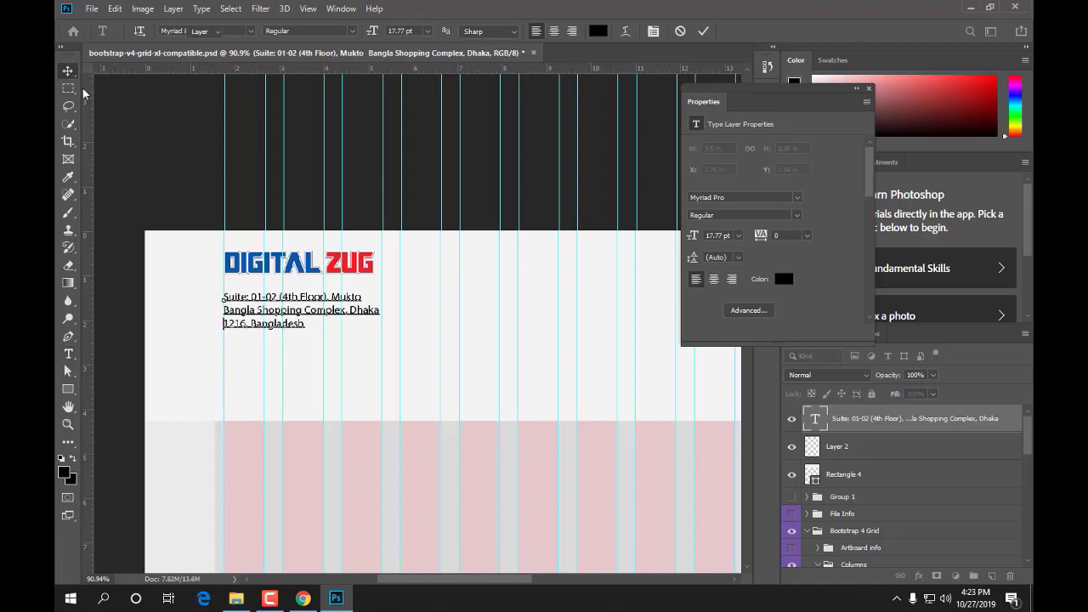
- Copy "Usefull links" and "Terms and Conditions" from Chrome's footer and paste them as new text right of the logo in Photoshop
{"action": "left_click", "coordinate": [311, 600]}
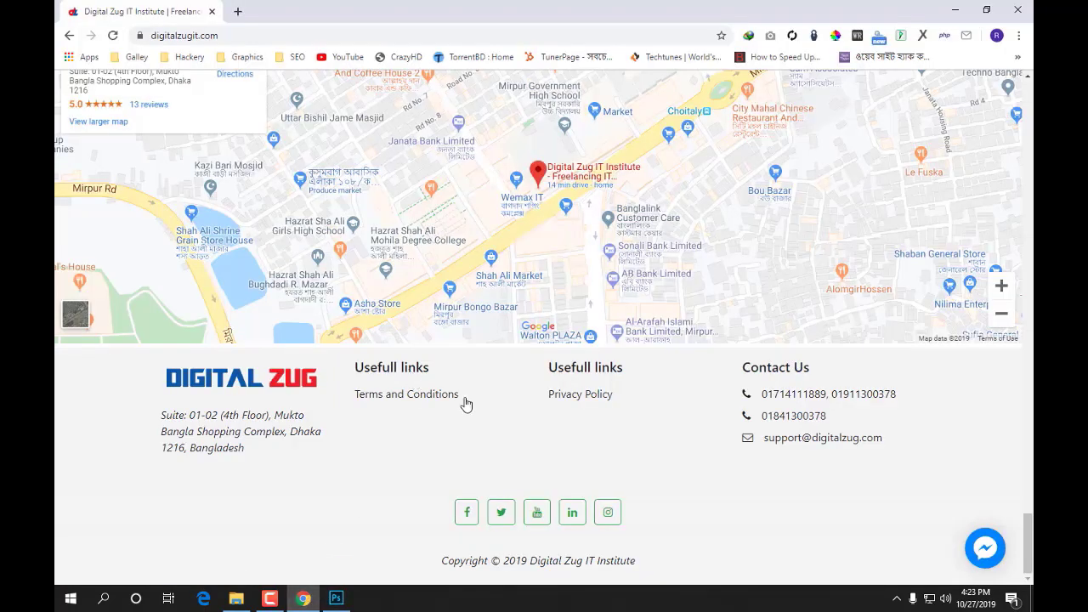
{"action": "left_click_drag", "start_coordinate": [355, 367], "coordinate": [466, 412]}
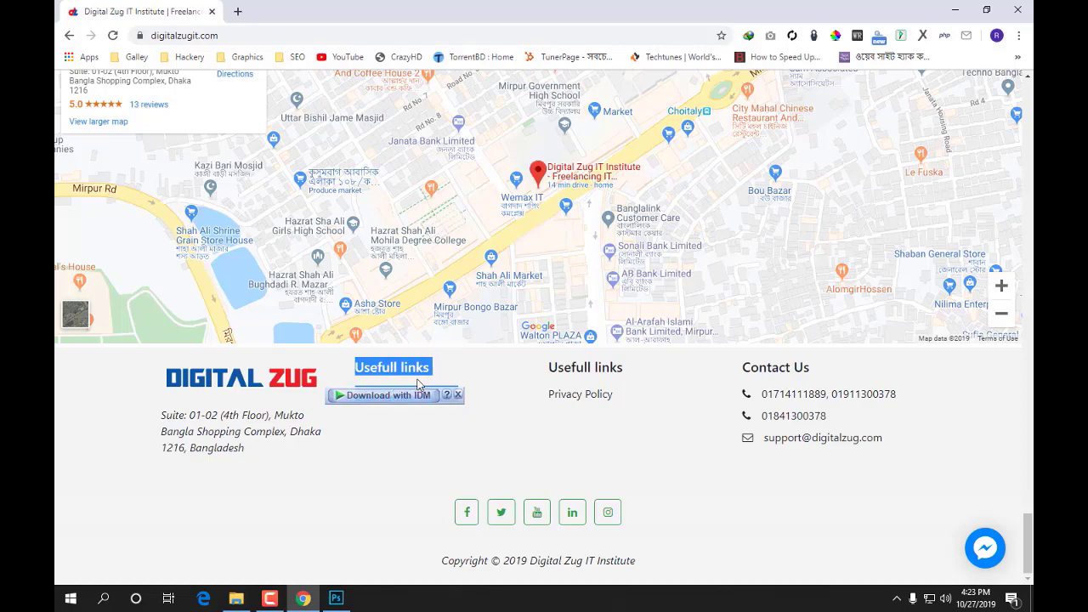
{"action": "left_click", "coordinate": [336, 598]}
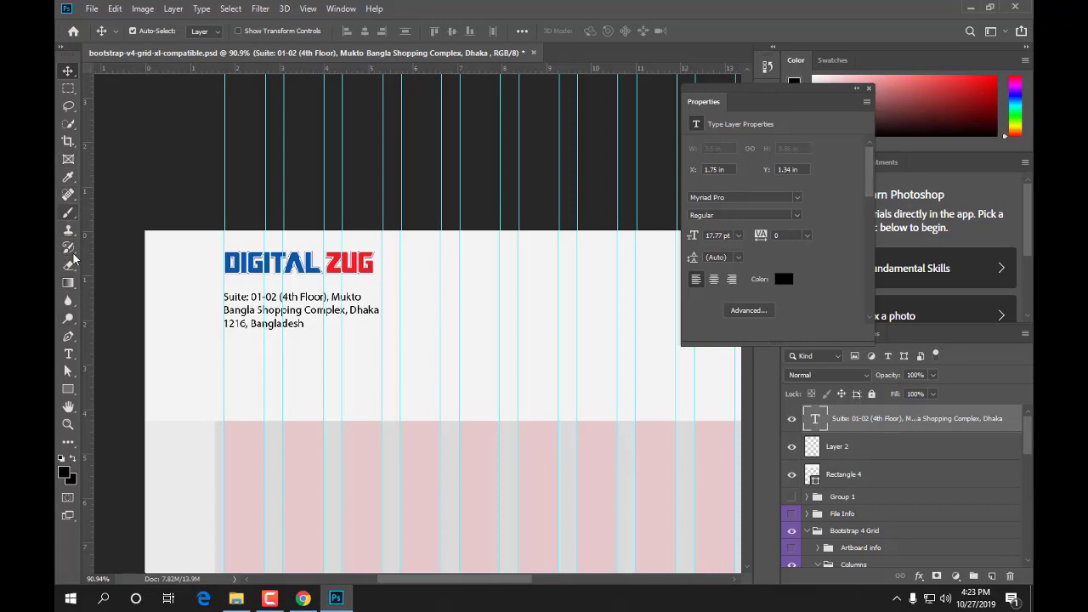
{"action": "key", "text": "t"}
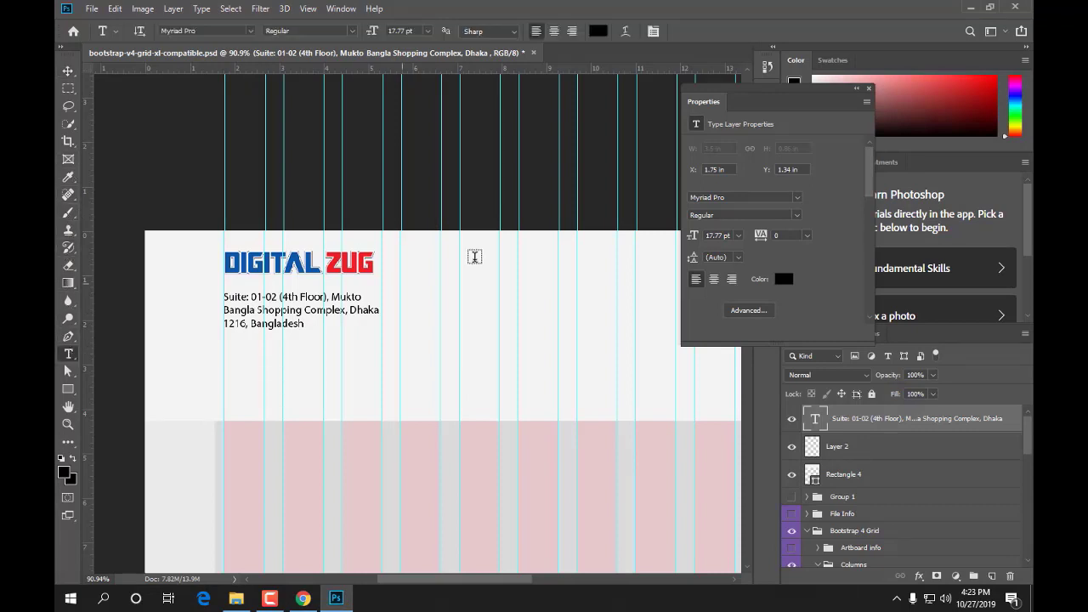
{"action": "left_click", "coordinate": [433, 269]}
{"action": "key", "text": "ctrl+v"}
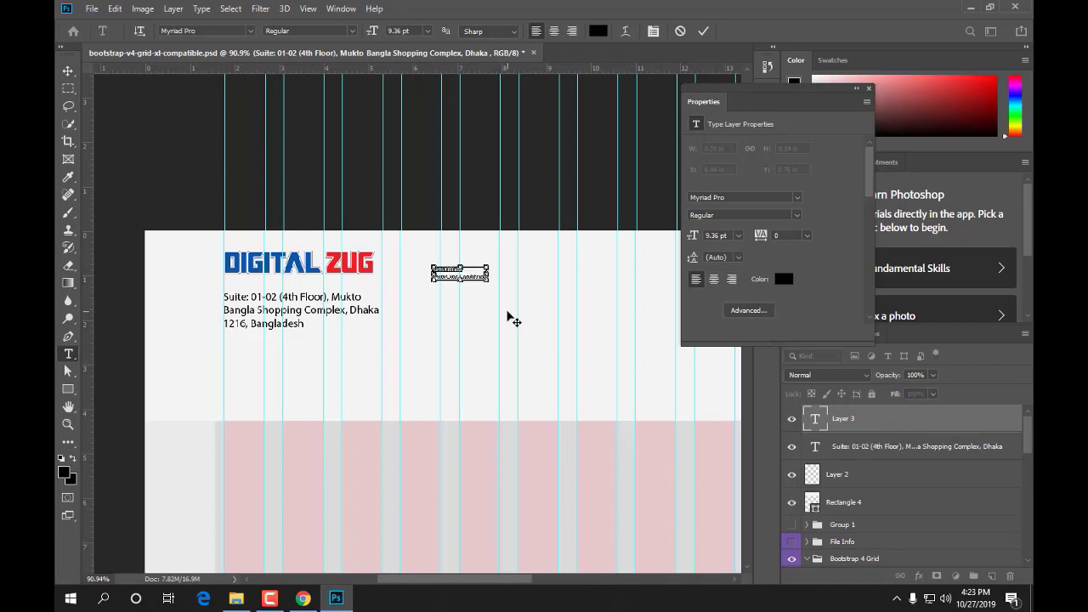
{"action": "left_click", "coordinate": [68, 71]}
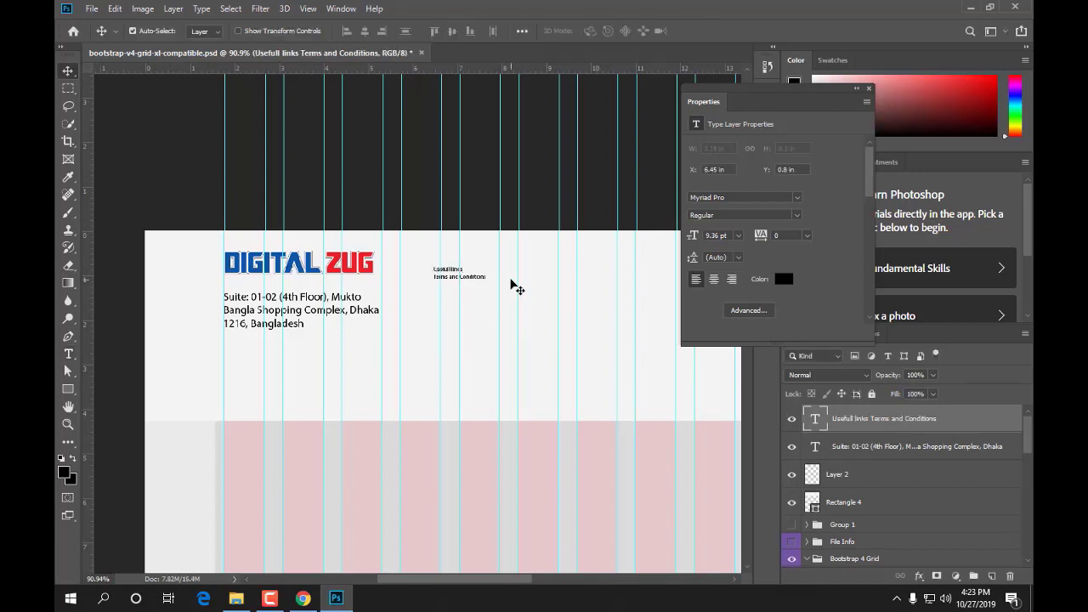
- Scale the "Usefull links" and "Terms and Conditions" text up proportionally to about 192%
{"action": "key", "text": "ctrl+t"}
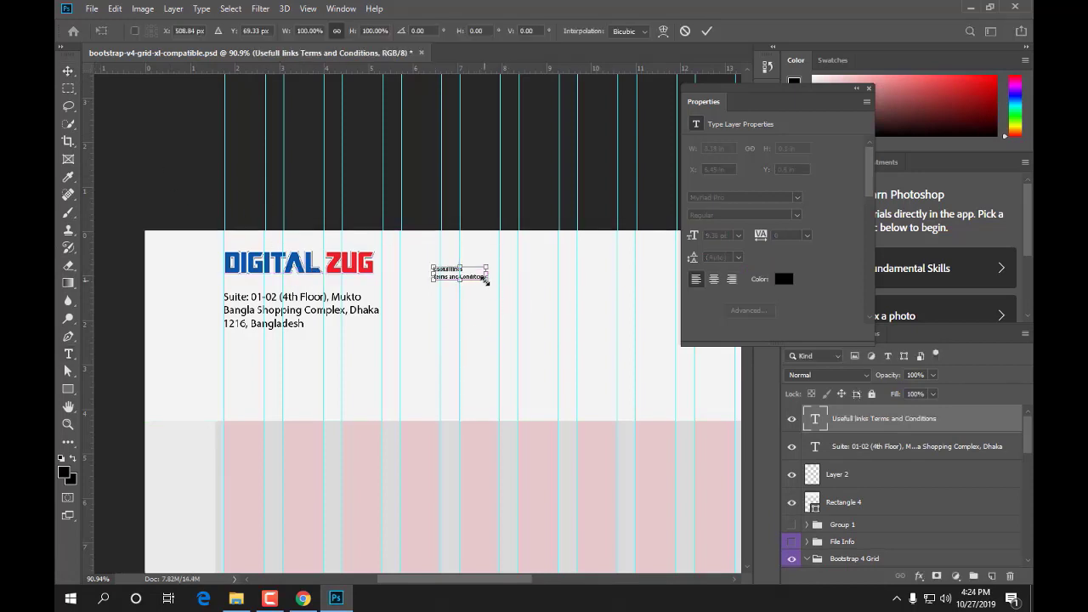
{"action": "left_click_drag", "start_coordinate": [493, 281], "coordinate": [540, 296]}
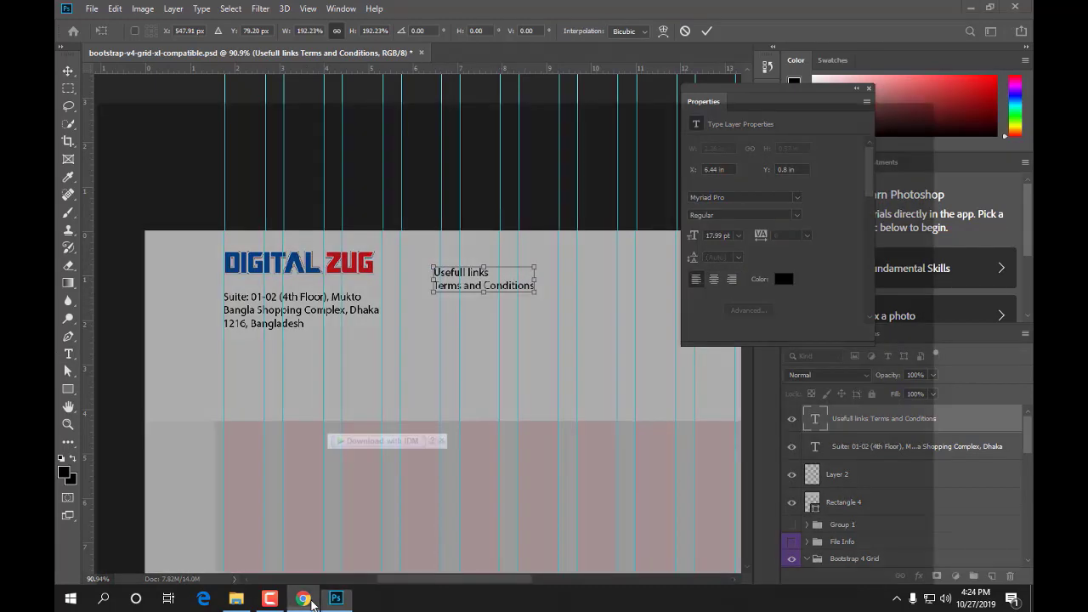
- Check the footer's link columns on the Digital Zug website in Chrome and return to Photoshop
{"action": "left_click", "coordinate": [304, 599]}
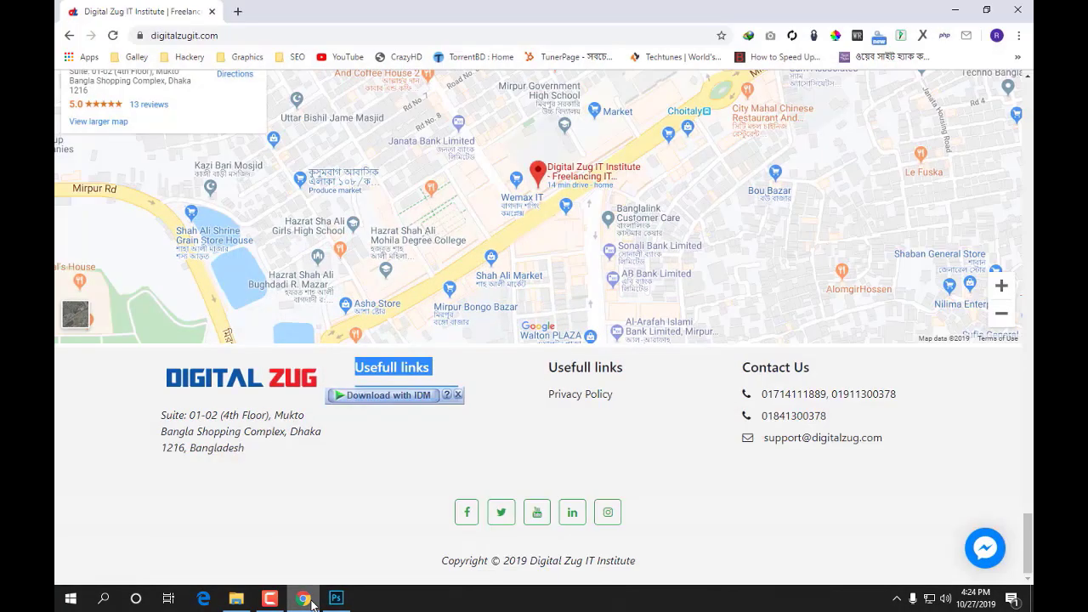
{"action": "left_click", "coordinate": [456, 395]}
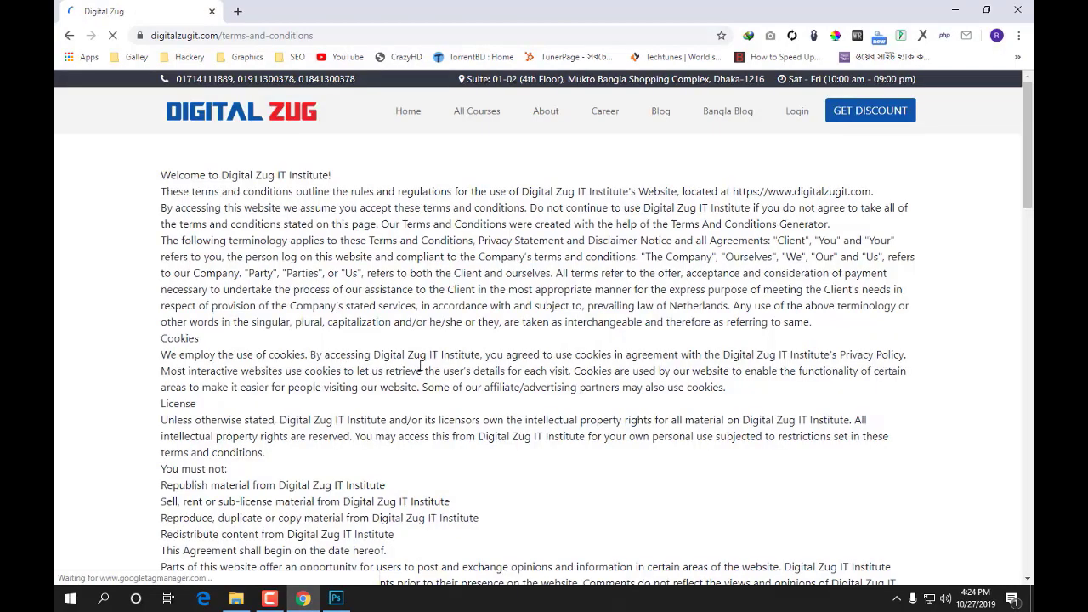
{"action": "scroll", "coordinate": [462, 417], "scroll_direction": "down", "scroll_amount": 15}
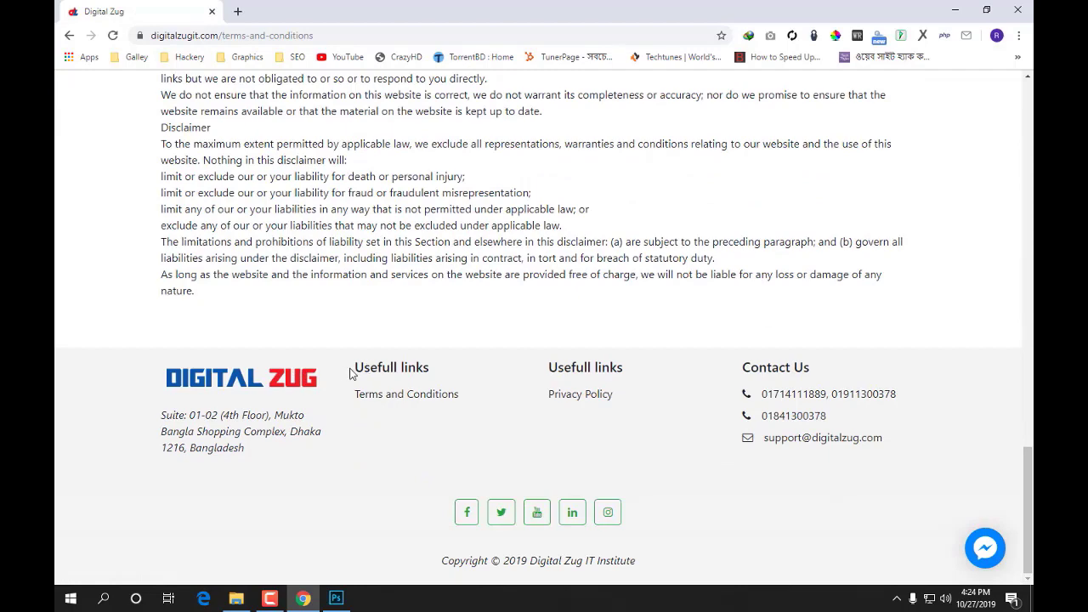
{"action": "left_click", "coordinate": [955, 8]}
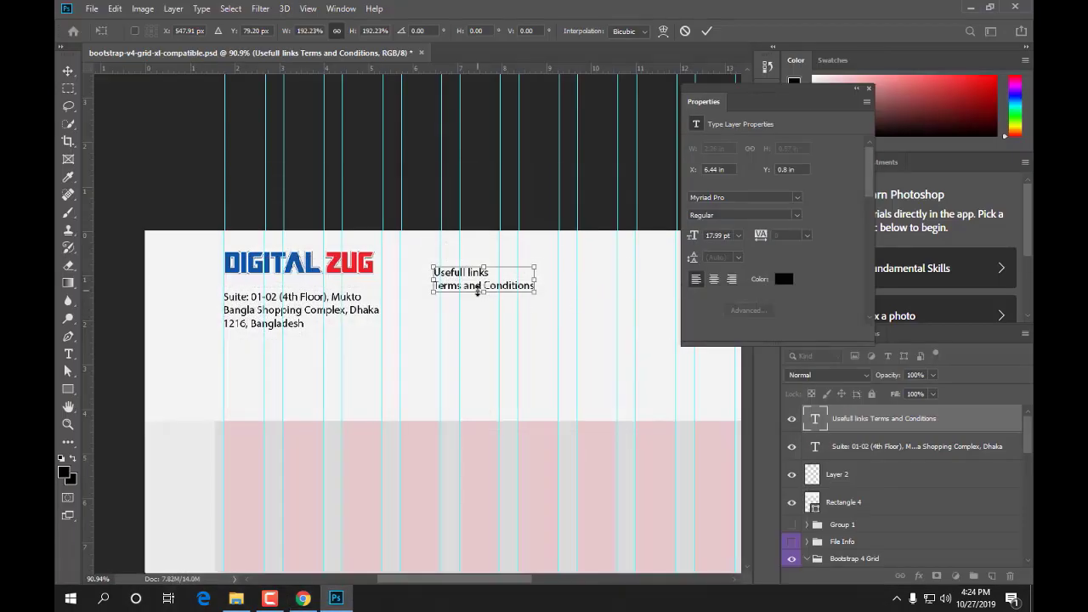
- Move the "Usefull links" and "Terms and Conditions" text to about X 5.69 in, Y 0.34 in and scale it up proportionally to about 239%
{"action": "left_click_drag", "start_coordinate": [467, 272], "coordinate": [439, 253]}
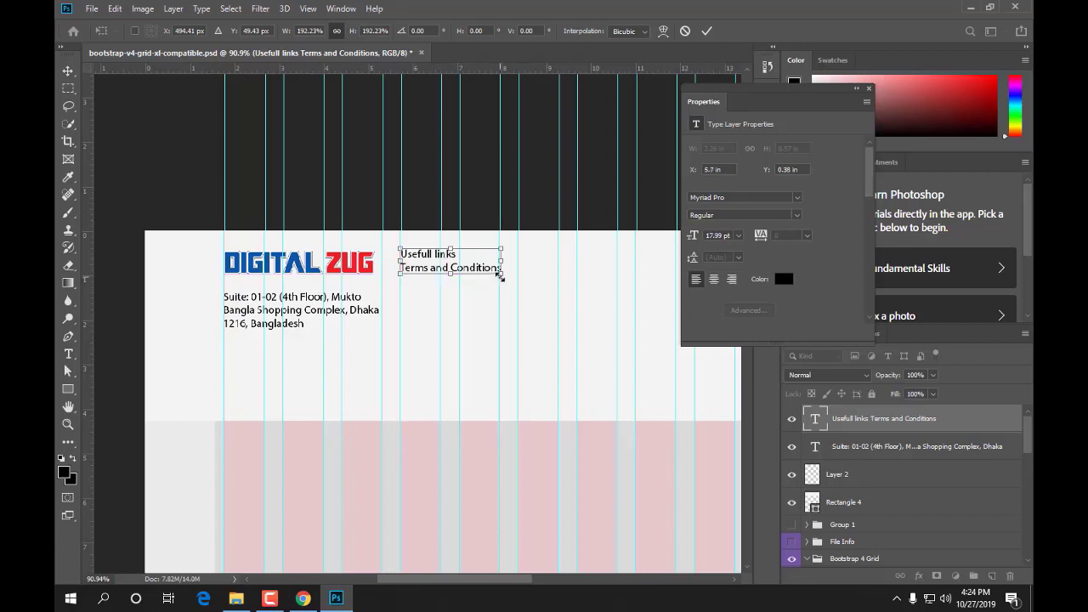
{"action": "left_click_drag", "start_coordinate": [502, 276], "coordinate": [439, 255]}
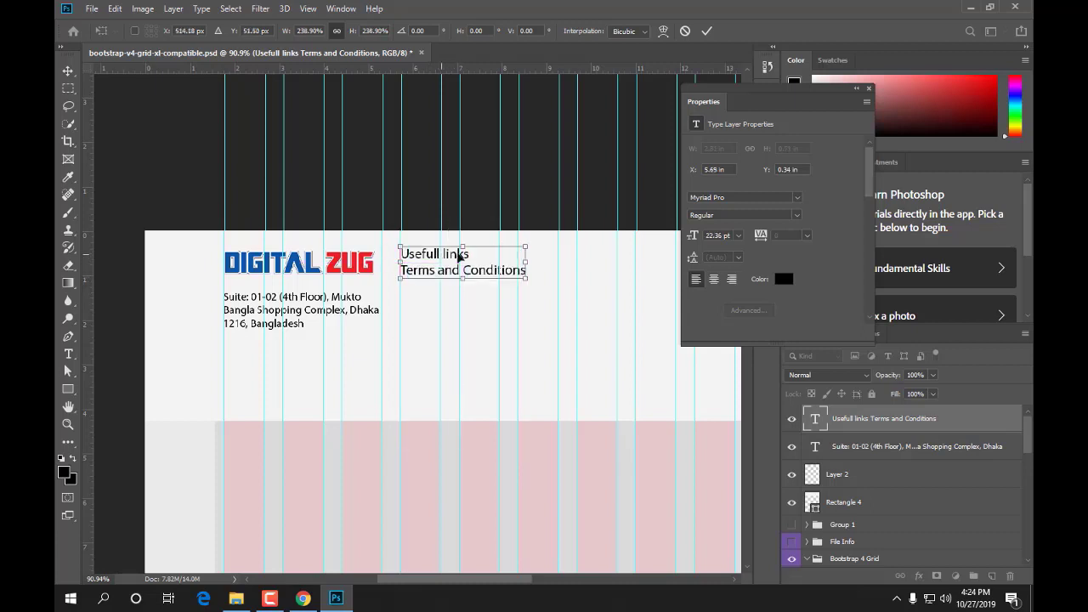
{"action": "left_click", "coordinate": [707, 30]}
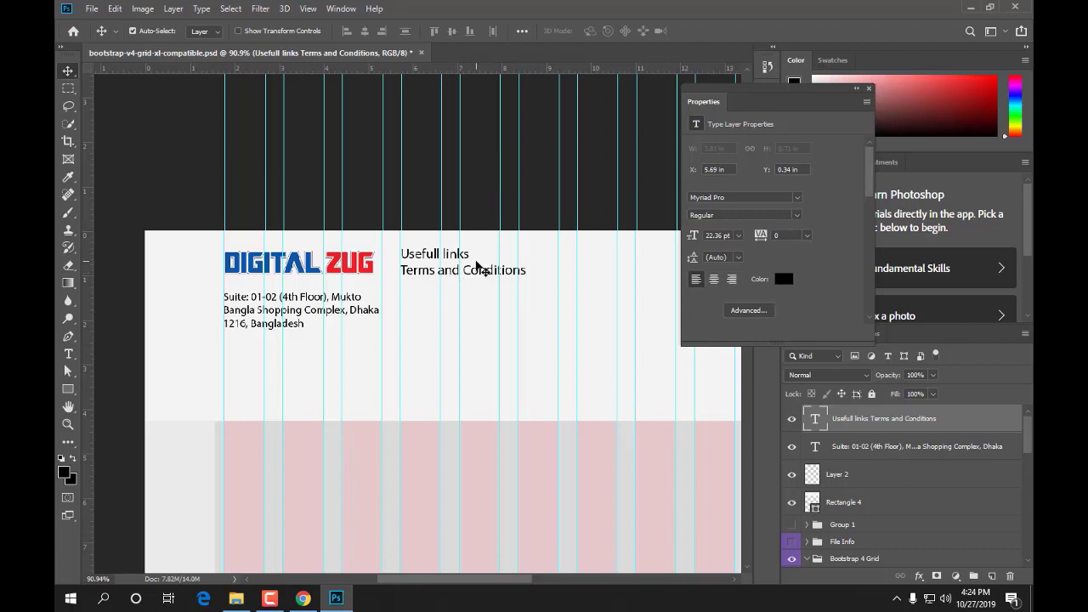
- Scale the "Usefull links" and "Terms and Conditions" text up proportionally by a further 106% or so, to 23.8 pt
{"action": "key", "text": "ctrl+t"}
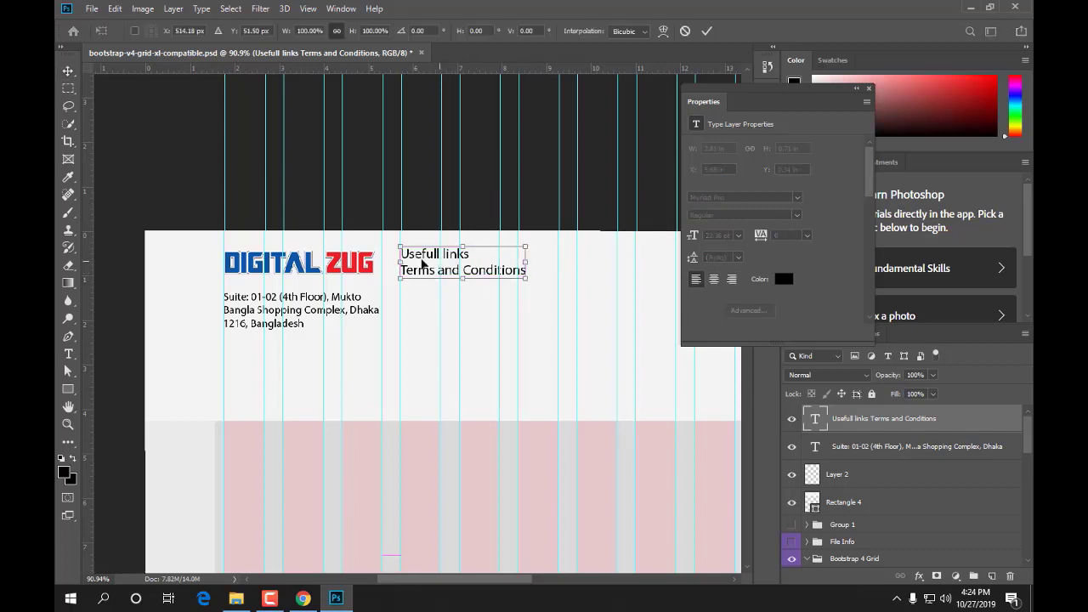
{"action": "left_click_drag", "start_coordinate": [462, 246], "coordinate": [462, 241]}
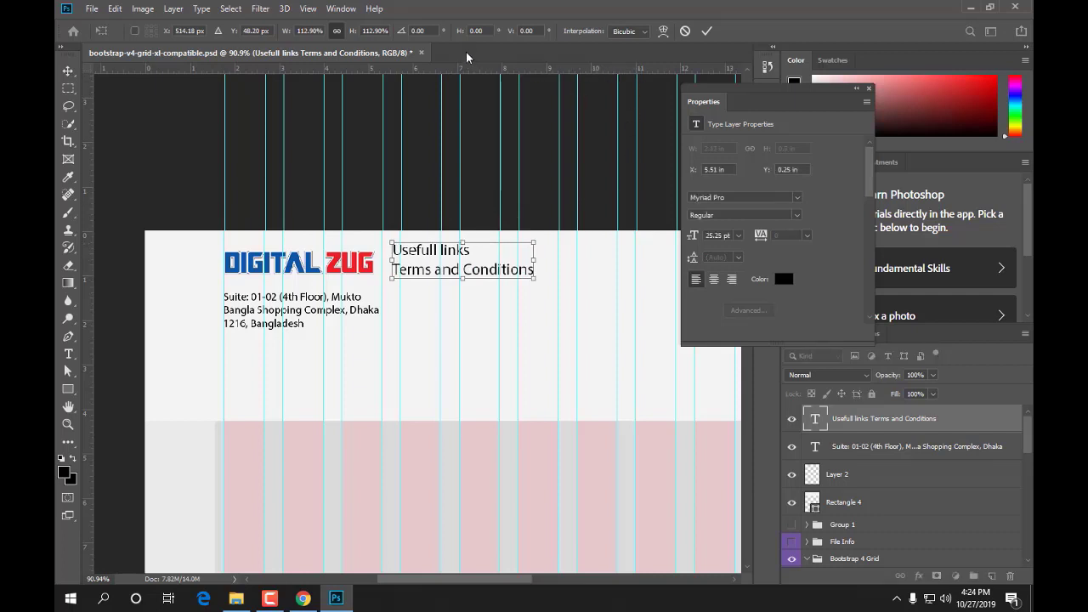
{"action": "key", "text": "Down"}
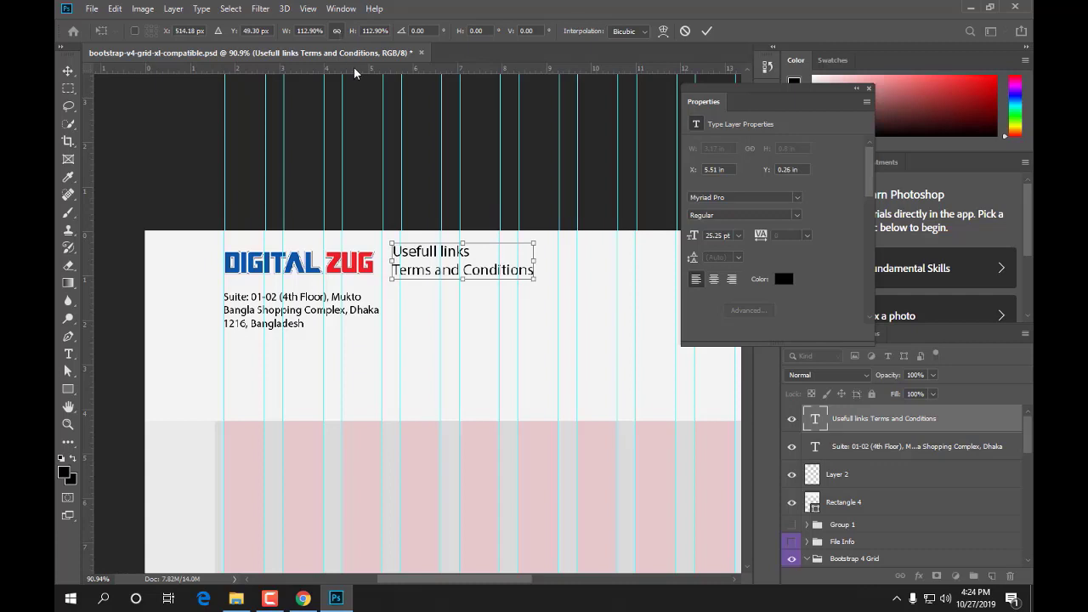
{"action": "mouse_move", "coordinate": [457, 242]}
{"action": "left_mouse_down"}
{"action": "mouse_move", "coordinate": [462, 233]}
{"action": "mouse_move", "coordinate": [466, 247]}
{"action": "left_mouse_up"}
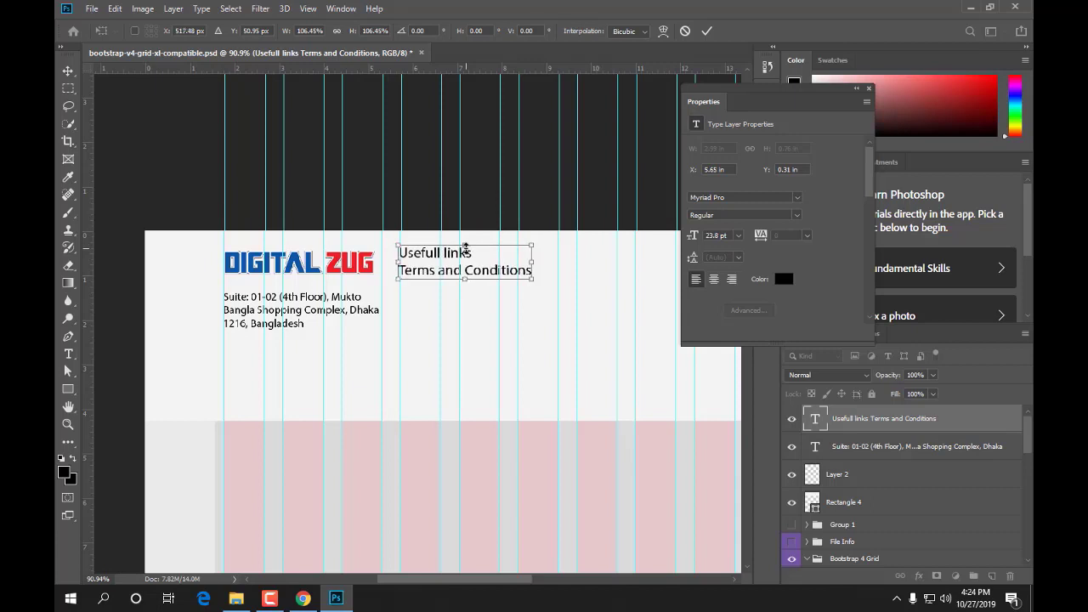
{"action": "left_click", "coordinate": [706, 30]}
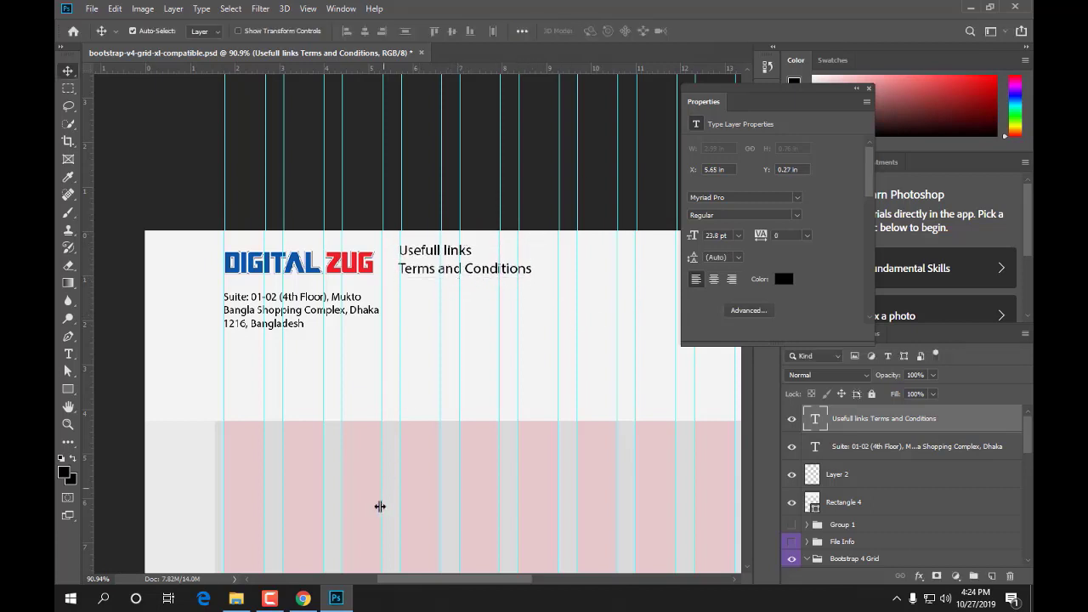
- Compare with Chrome's footer, set the "Usefull links" heading to Bold and nudge the text block down to Y 0.31 in
{"action": "left_click", "coordinate": [308, 600]}
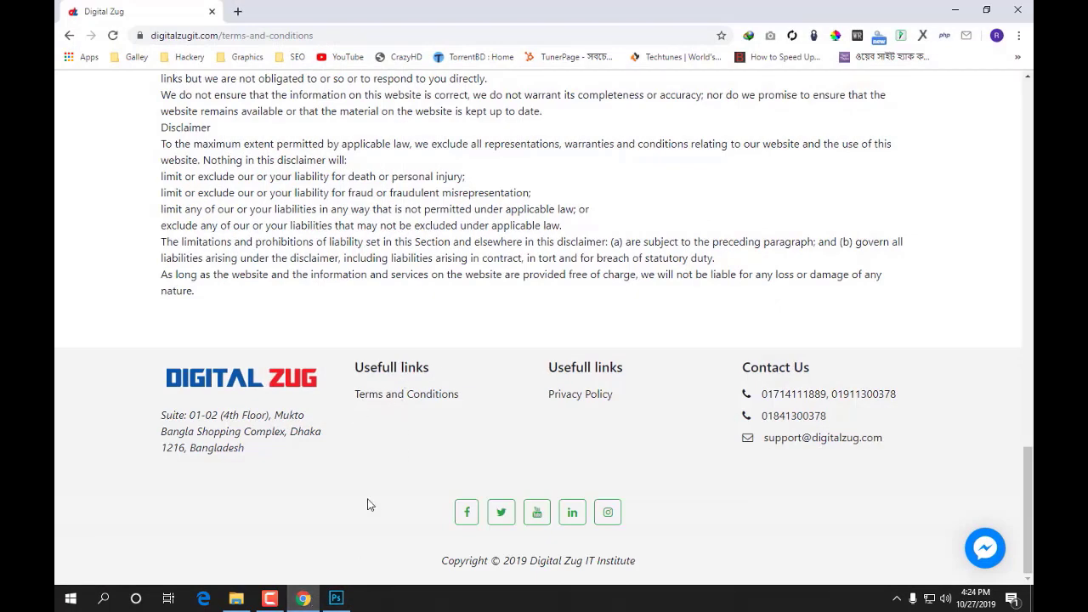
{"action": "left_click", "coordinate": [336, 598]}
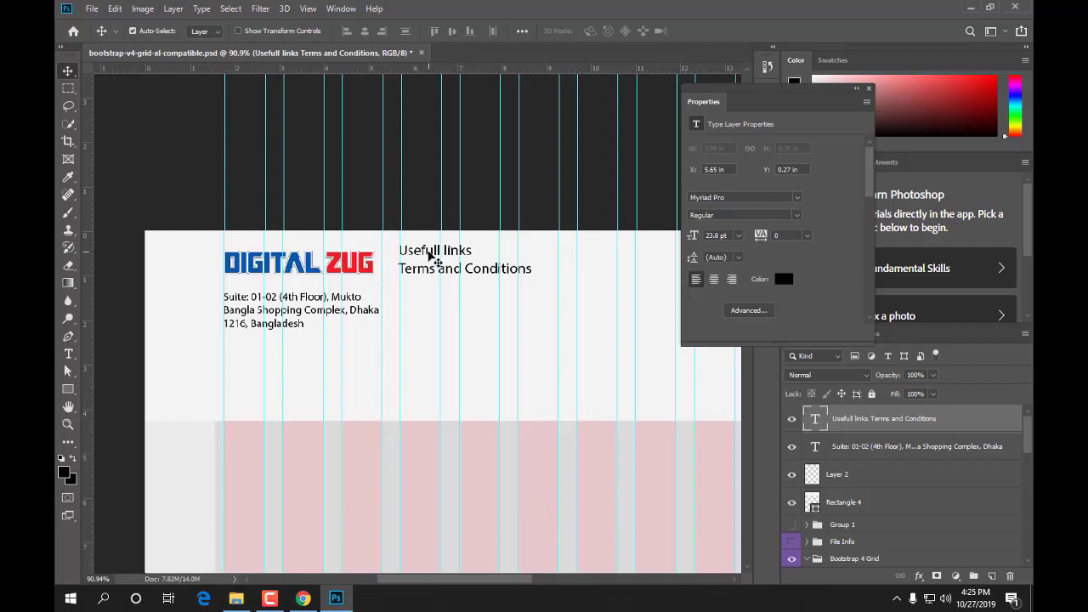
{"action": "left_click", "coordinate": [68, 352]}
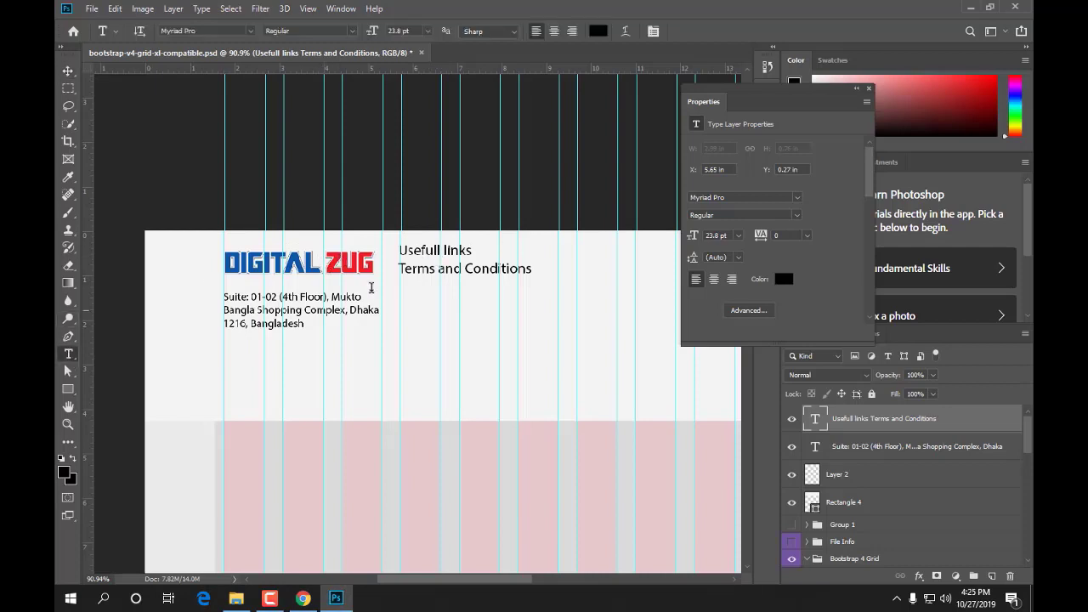
{"action": "triple_click", "coordinate": [423, 251]}
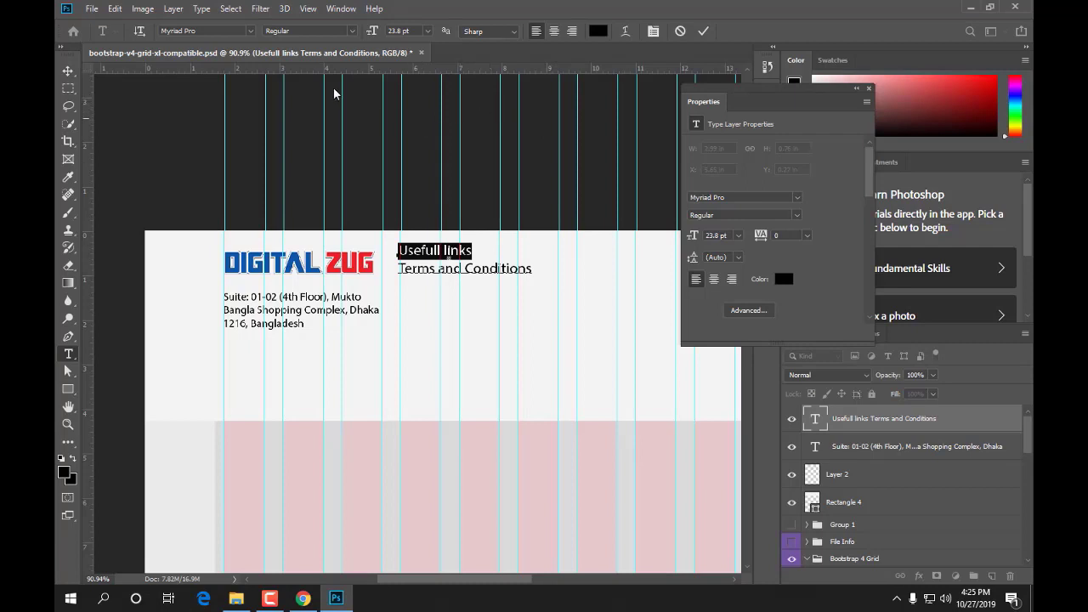
{"action": "left_click", "coordinate": [331, 31]}
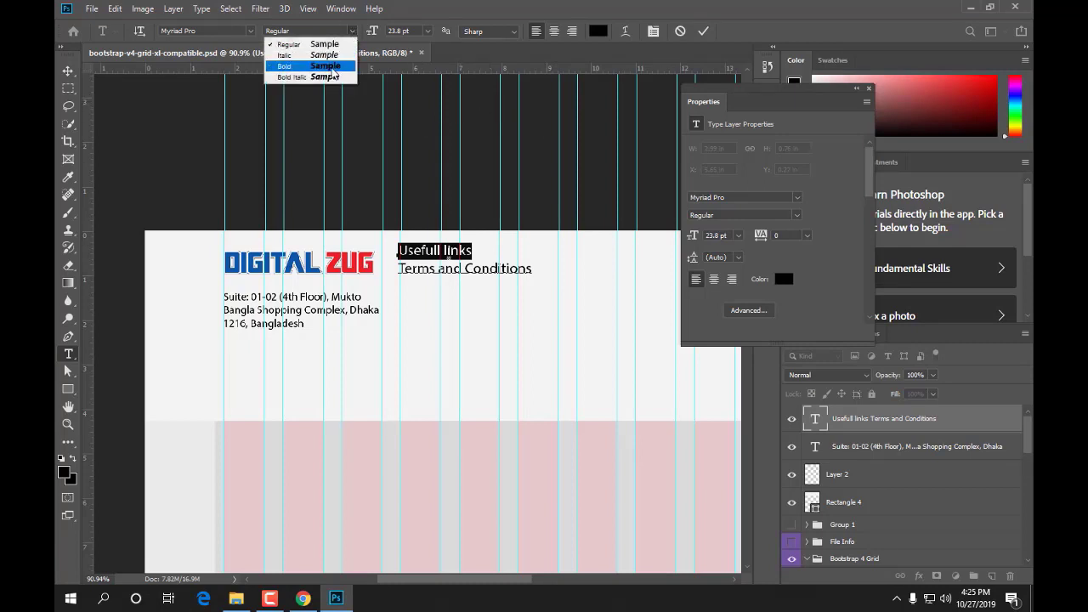
{"action": "left_click", "coordinate": [332, 67]}
{"action": "left_click", "coordinate": [69, 71]}
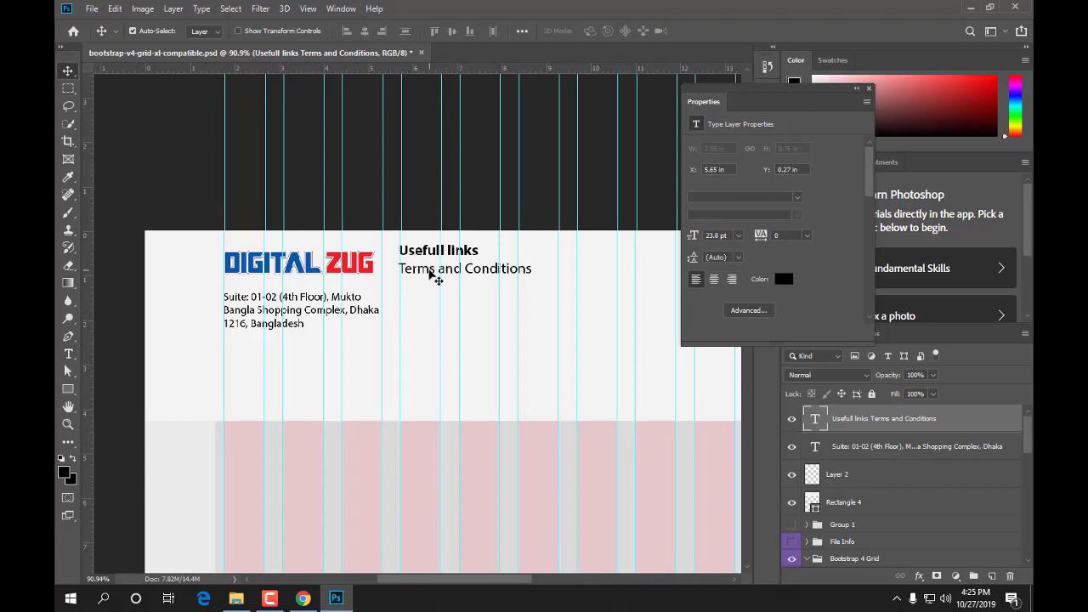
{"action": "key", "text": "Down"}
{"action": "key", "text": "Down"}
{"action": "key", "text": "Down"}
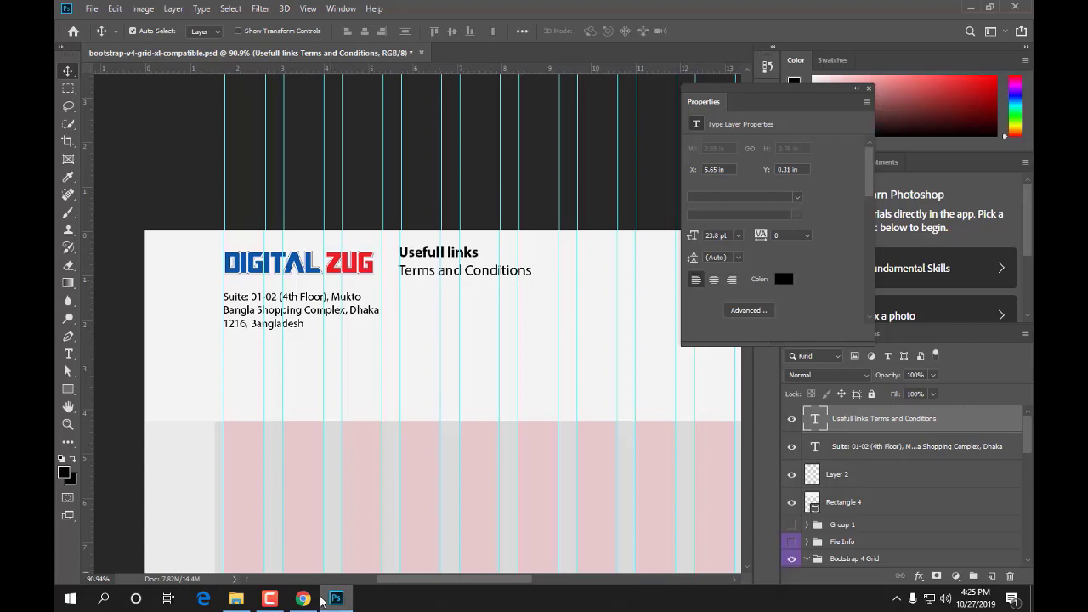
- Duplicate the "Usefull links" text block into the next footer column at about X 9.65 in, Y 0.23 in
{"action": "left_click", "coordinate": [306, 599]}
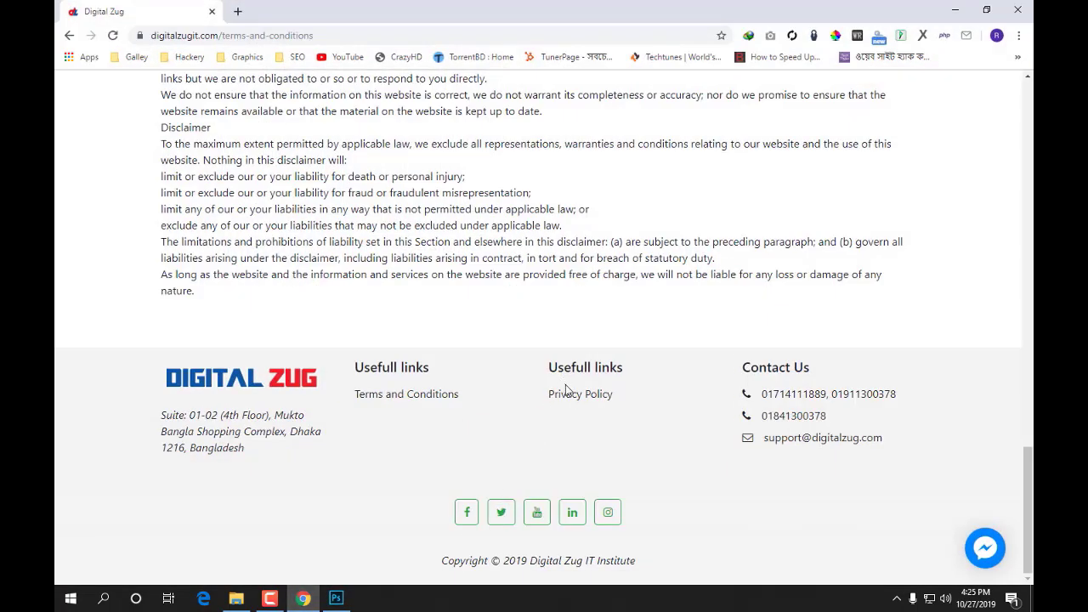
{"action": "left_click", "coordinate": [336, 598]}
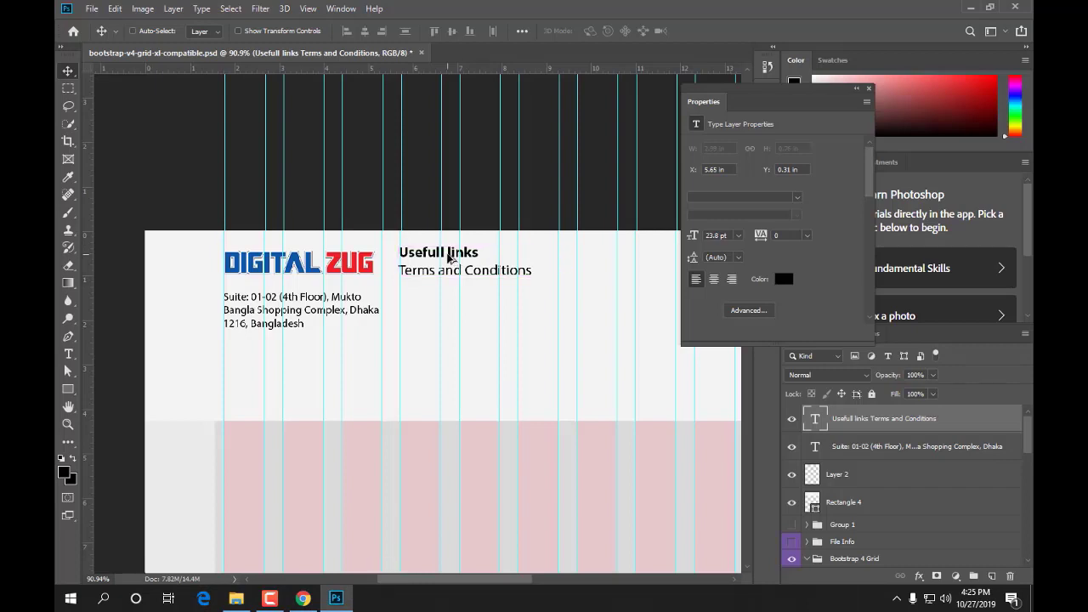
{"action": "scroll", "coordinate": [449, 257], "scroll_direction": "down", "scroll_amount": 1}
{"action": "scroll", "coordinate": [440, 255], "scroll_direction": "down", "scroll_amount": 1}
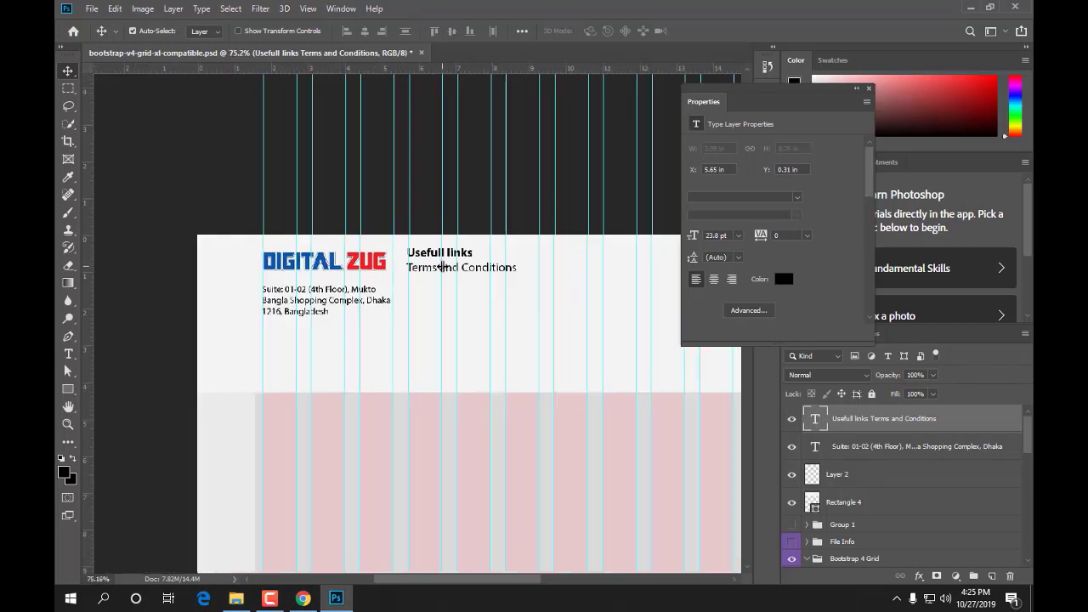
{"action": "left_click_drag", "start_coordinate": [427, 253], "coordinate": [577, 255]}
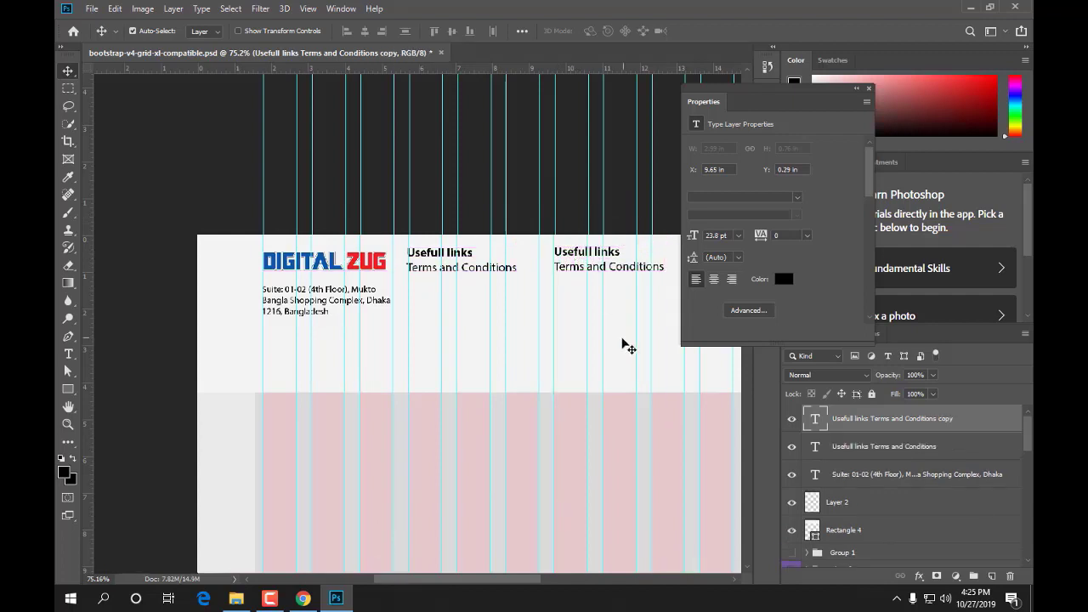
{"action": "key", "text": "Up"}
{"action": "key", "text": "Up"}
{"action": "key", "text": "Up"}
{"action": "key", "text": "Up"}
{"action": "key", "text": "Up"}
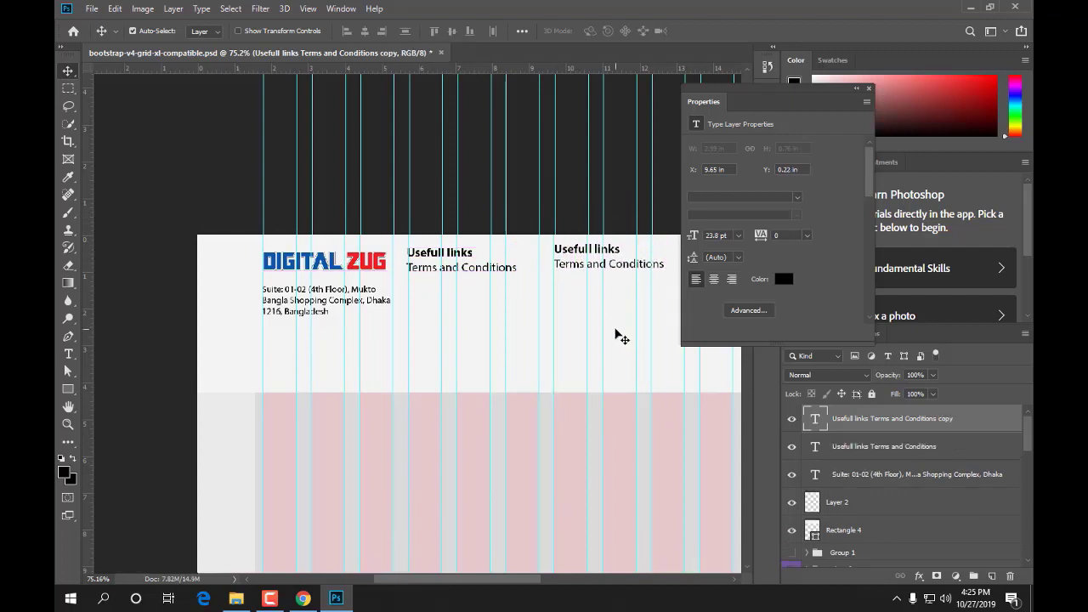
{"action": "key", "text": "Down"}
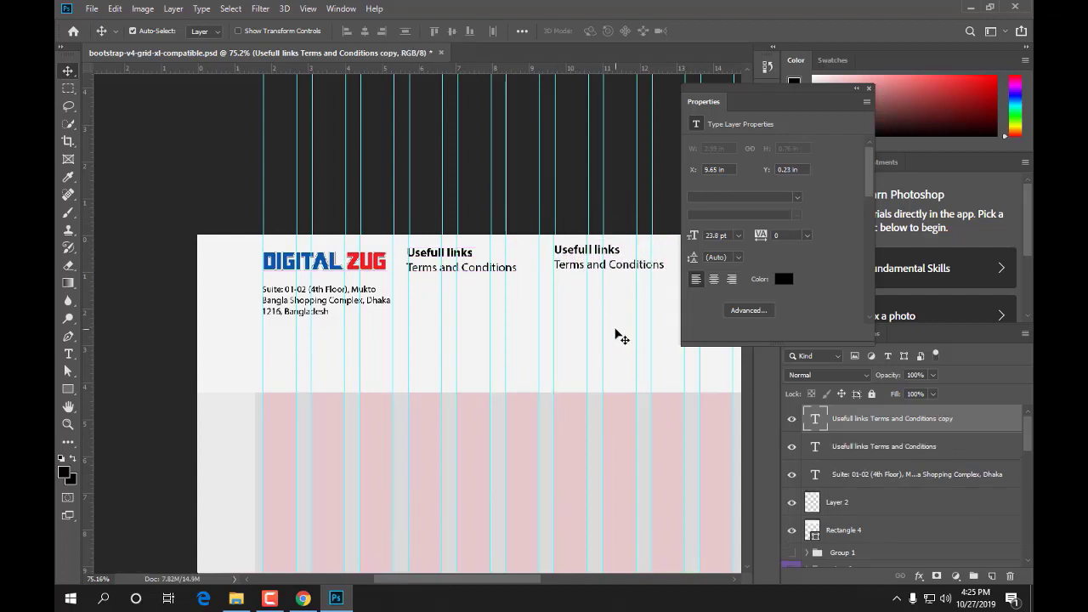
- Replace "Terms and Conditions" with "Privacy Policy" in the duplicated text block
{"action": "left_click", "coordinate": [69, 354]}
{"action": "double_click", "coordinate": [618, 265]}
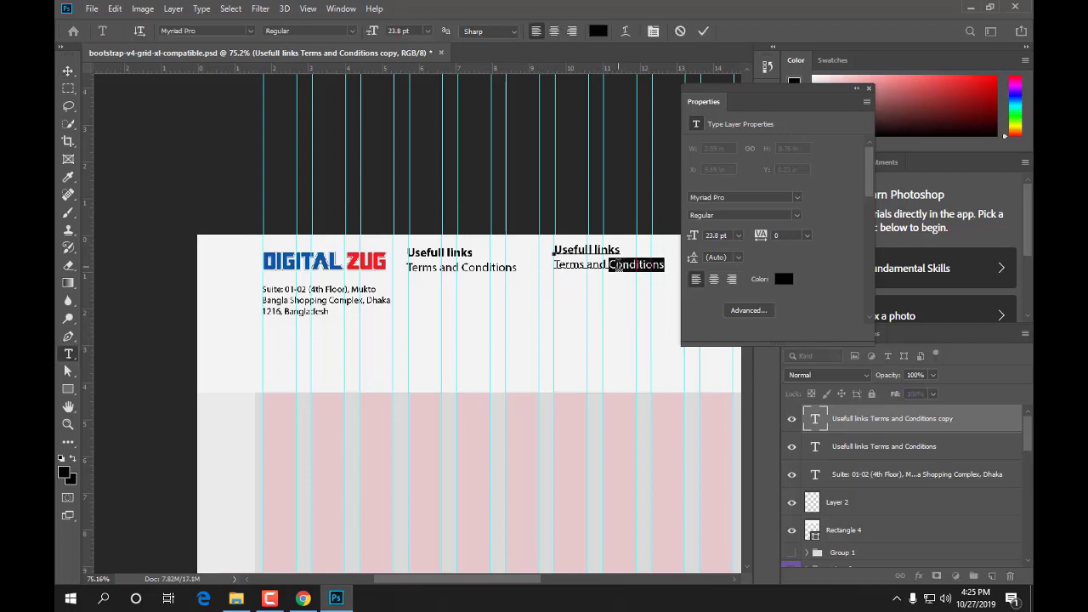
{"action": "mouse_move", "coordinate": [618, 267]}
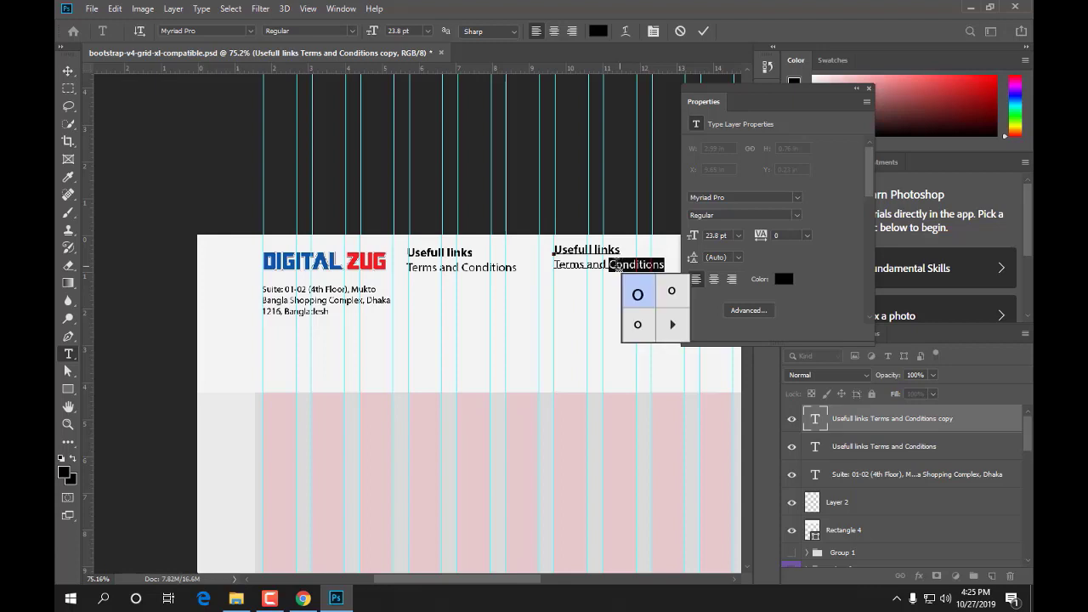
{"action": "key", "text": "BackSpace"}
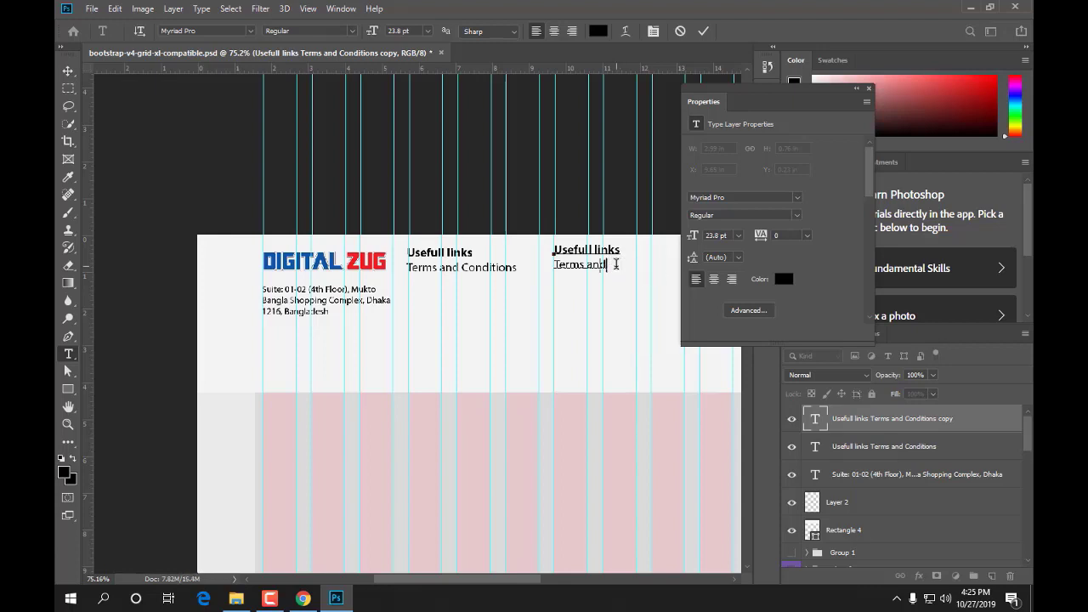
{"action": "key", "text": "BackSpace"}
{"action": "key", "text": "BackSpace"}
{"action": "key", "text": "BackSpace"}
{"action": "key", "text": "BackSpace"}
{"action": "key", "text": "BackSpace"}
{"action": "key", "text": "BackSpace"}
{"action": "left_click", "coordinate": [703, 31]}
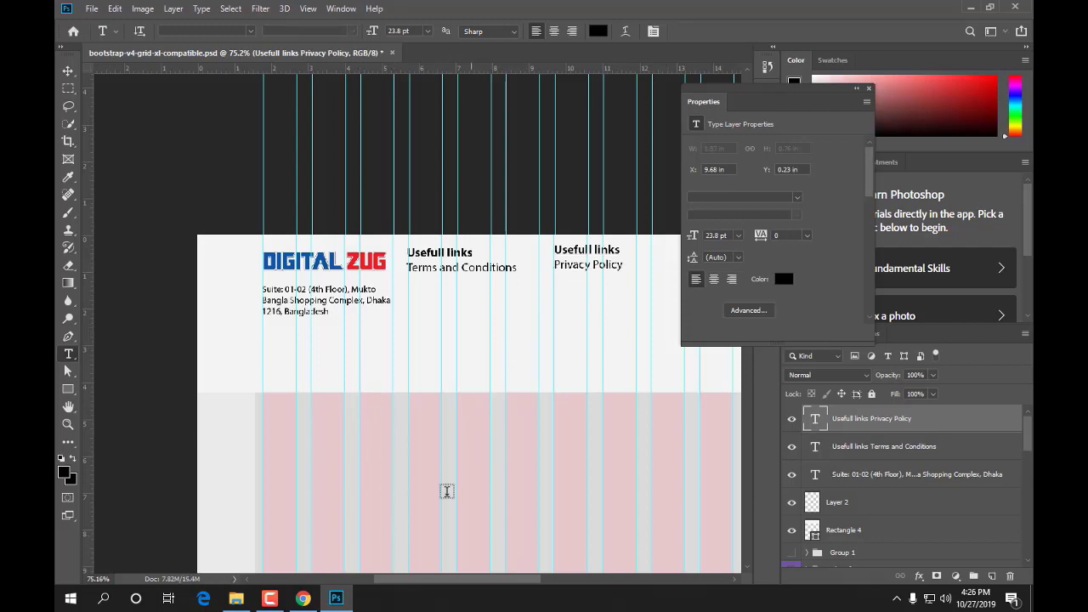
- Copy the "Contact Us" heading with its phone numbers and e-mail from the website footer in Chrome, and return to Photoshop
{"action": "left_click", "coordinate": [303, 599]}
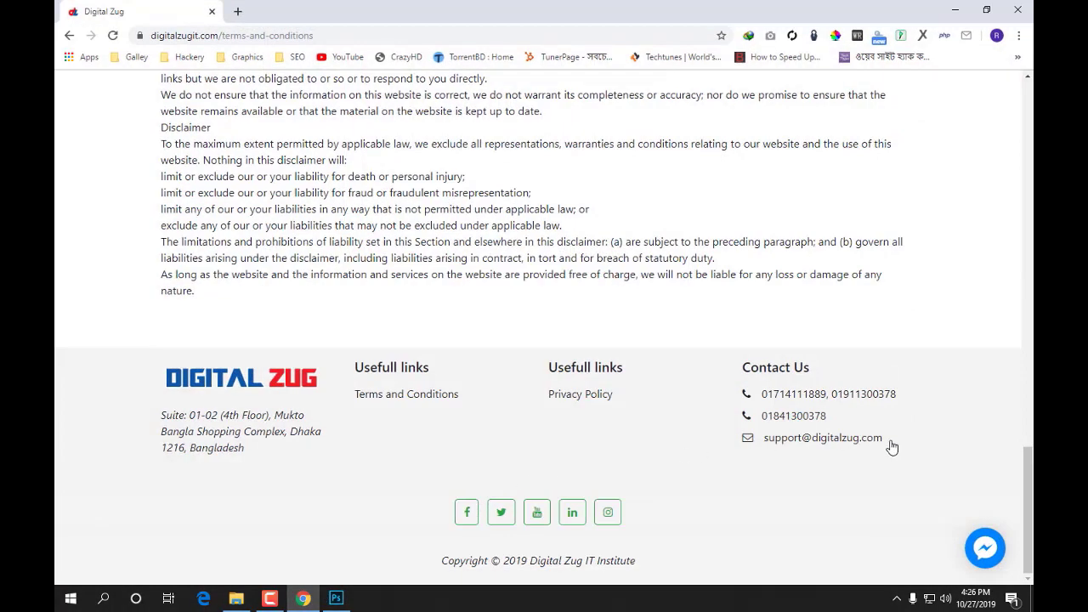
{"action": "left_click_drag", "start_coordinate": [892, 448], "coordinate": [764, 439]}
{"action": "left_click", "coordinate": [763, 439]}
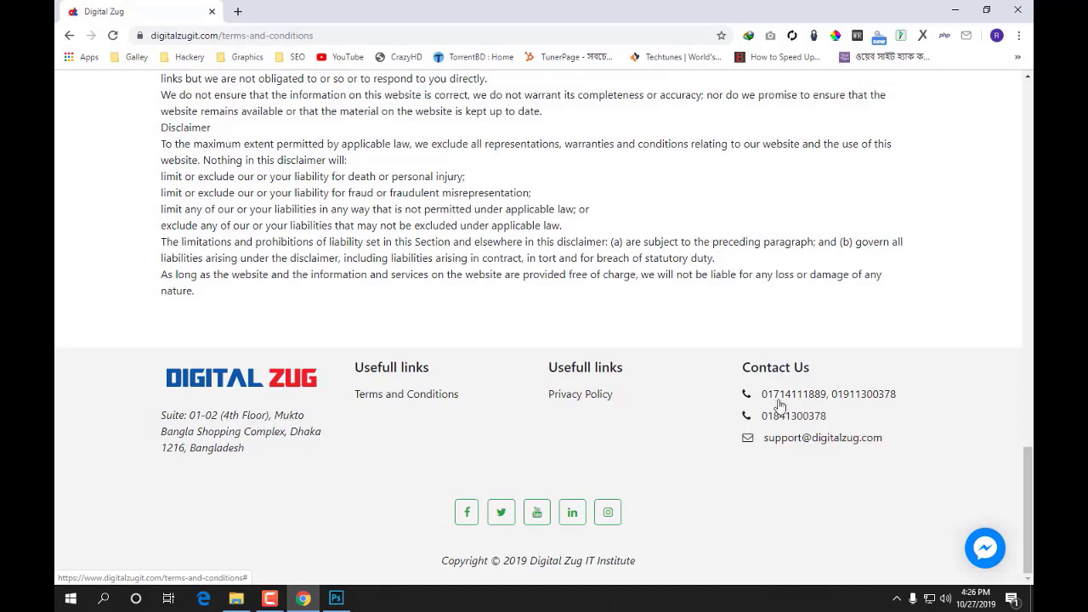
{"action": "left_click_drag", "start_coordinate": [736, 364], "coordinate": [882, 457]}
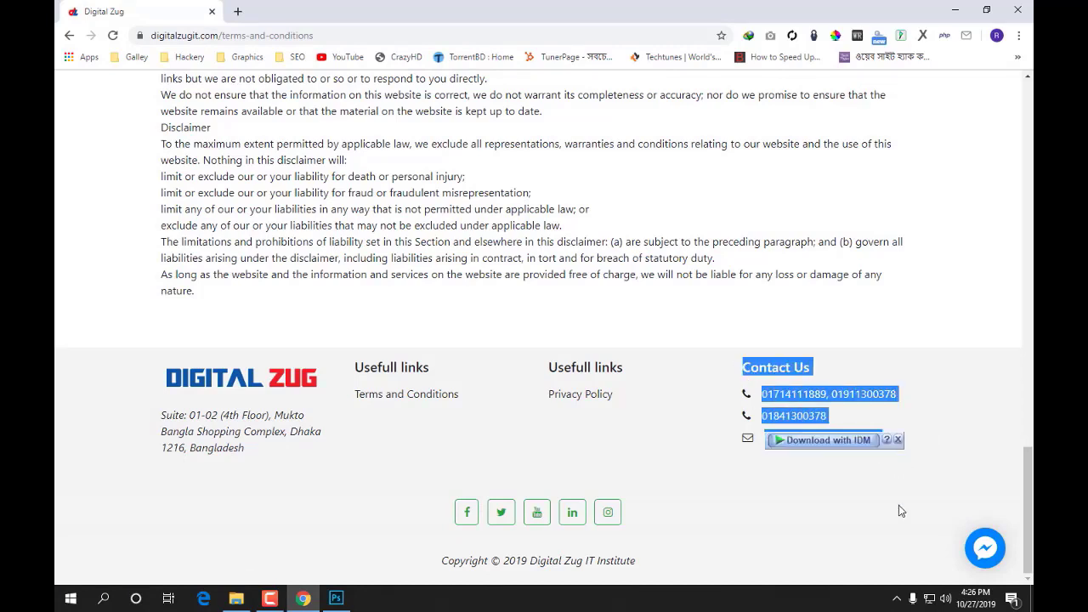
{"action": "left_click", "coordinate": [897, 440]}
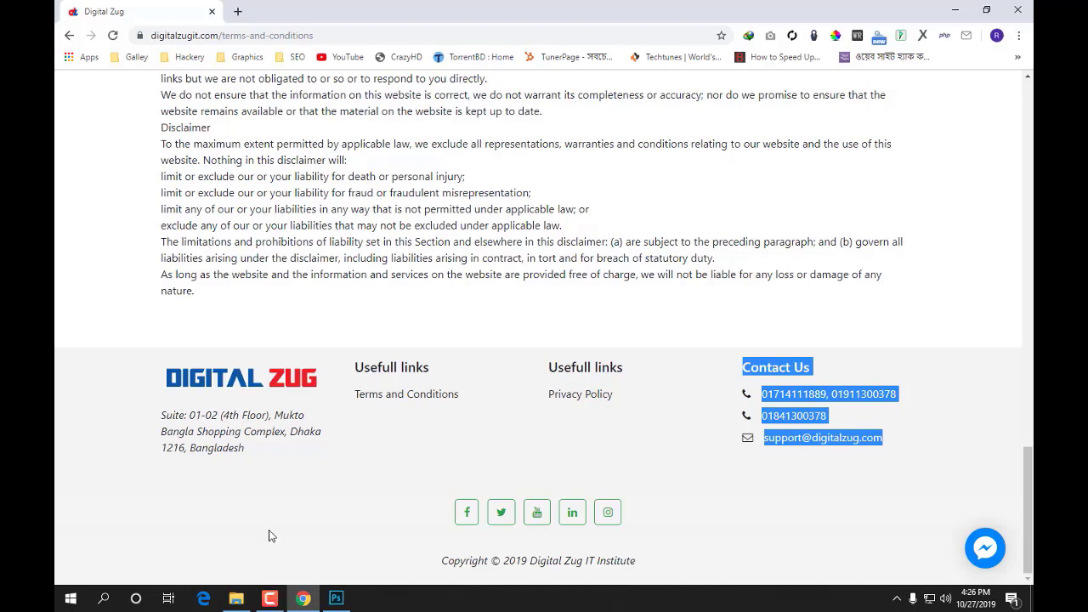
{"action": "left_click", "coordinate": [348, 604]}
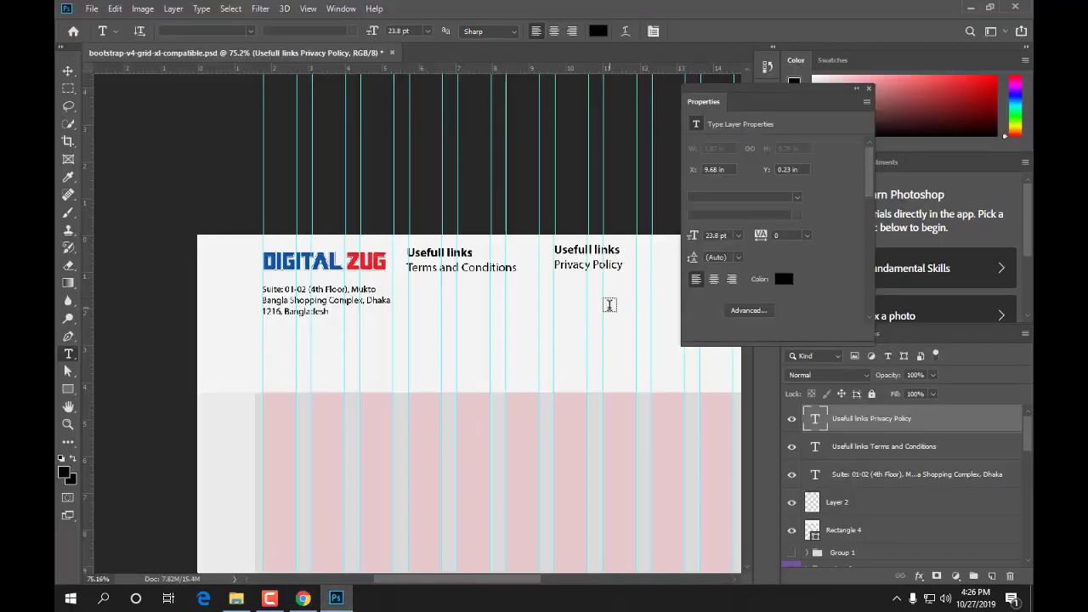
- Paste the copied contact details as a new text layer in the last footer column at about X 13.77 in, Y 0.9 in
{"action": "left_click", "coordinate": [68, 71]}
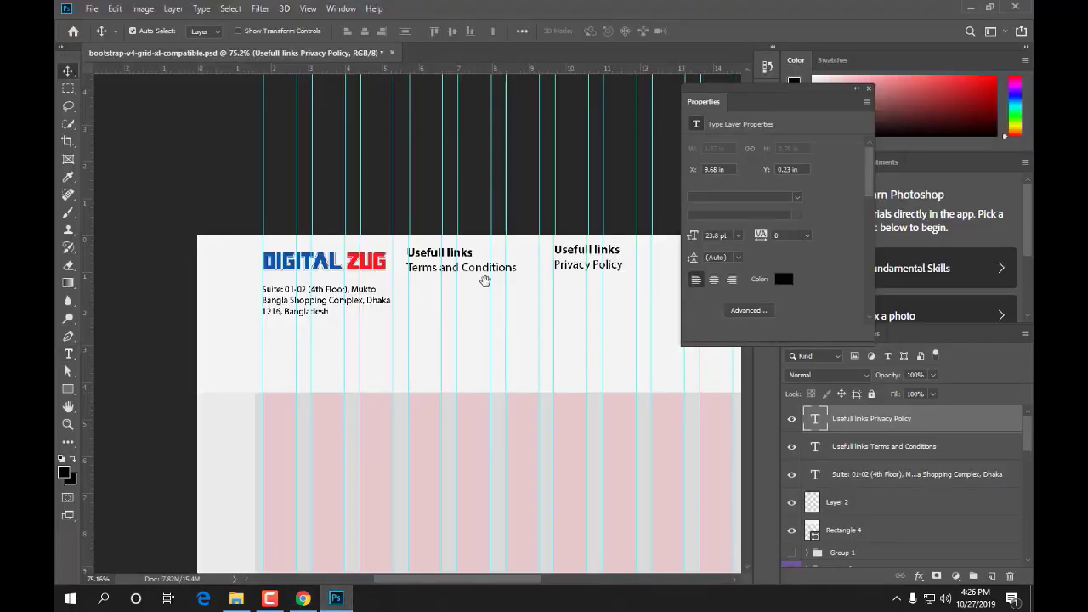
{"action": "scroll", "coordinate": [445, 367], "scroll_direction": "right", "scroll_amount": 5}
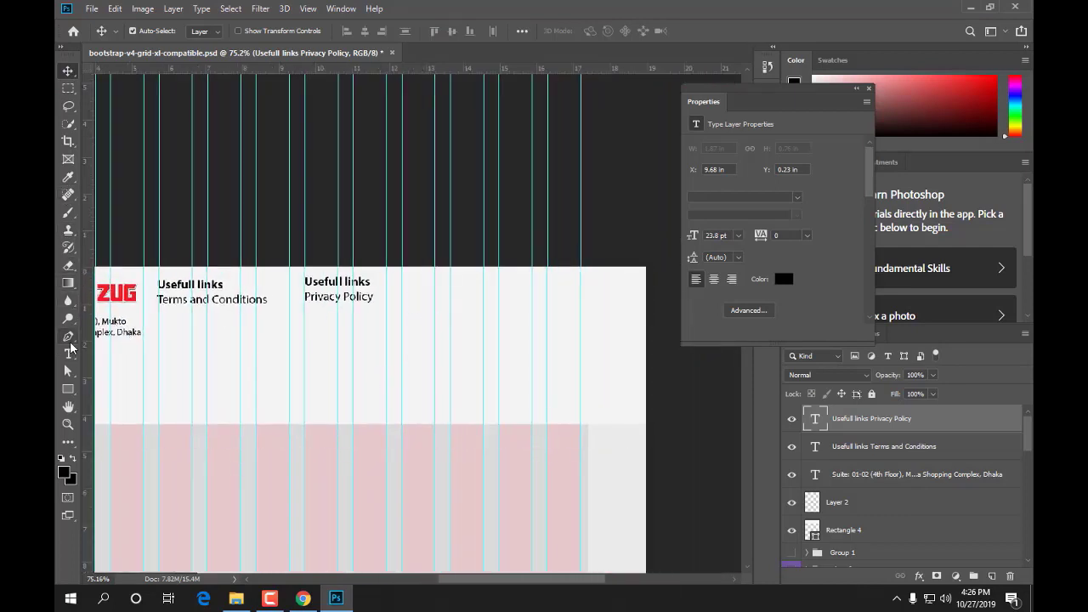
{"action": "left_click", "coordinate": [68, 354]}
{"action": "left_click", "coordinate": [454, 302]}
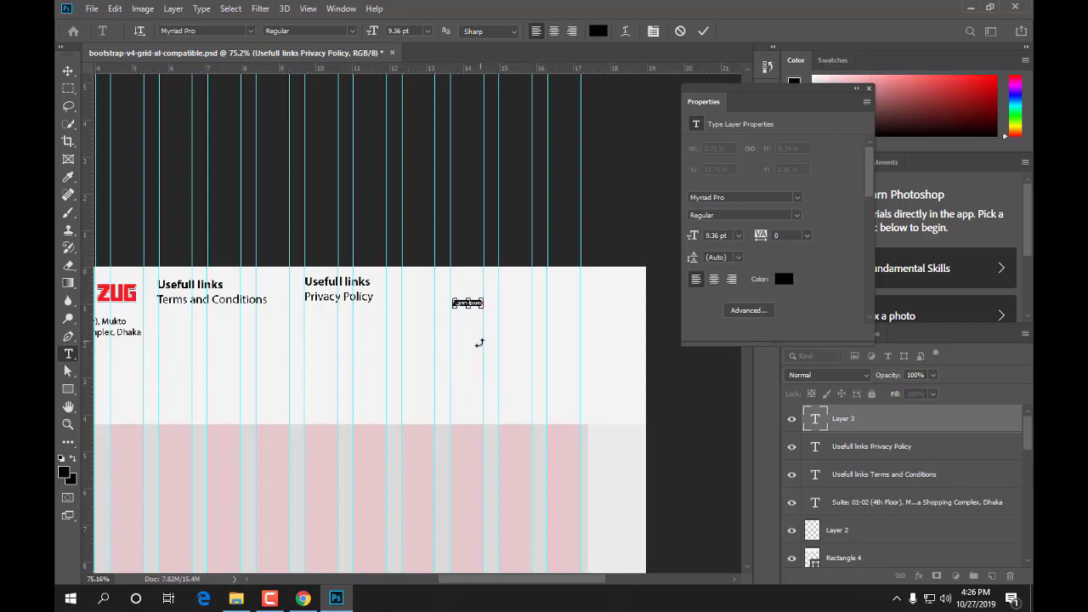
{"action": "key", "text": "ctrl+v"}
{"action": "left_click", "coordinate": [68, 74]}
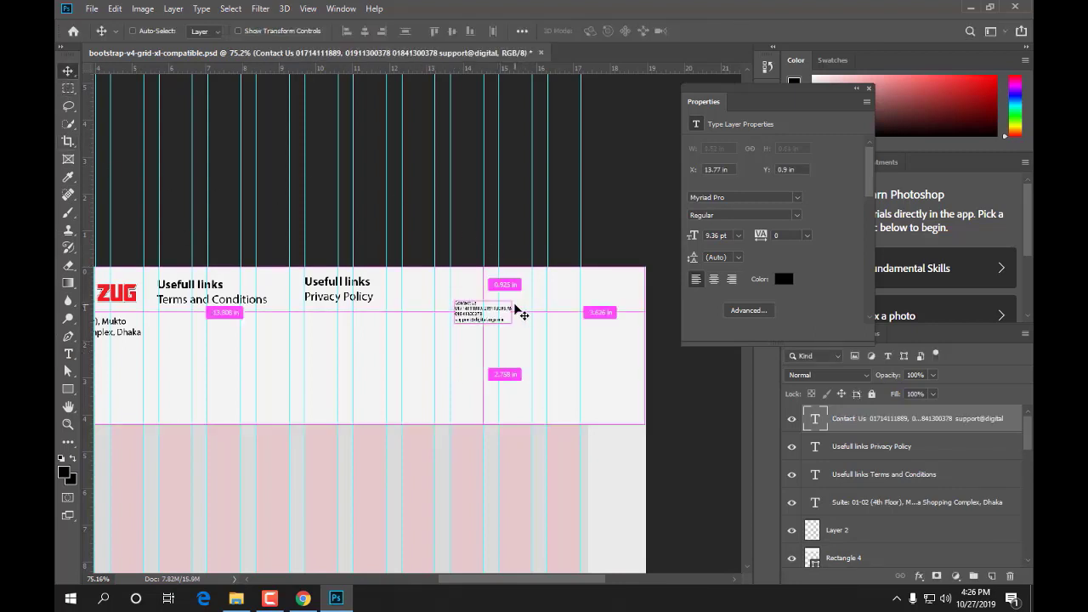
- Scale the contact text block up to about 25.24 pt and place it at about X 12.51 in, Y 0.06 in
{"action": "key", "text": "ctrl+t"}
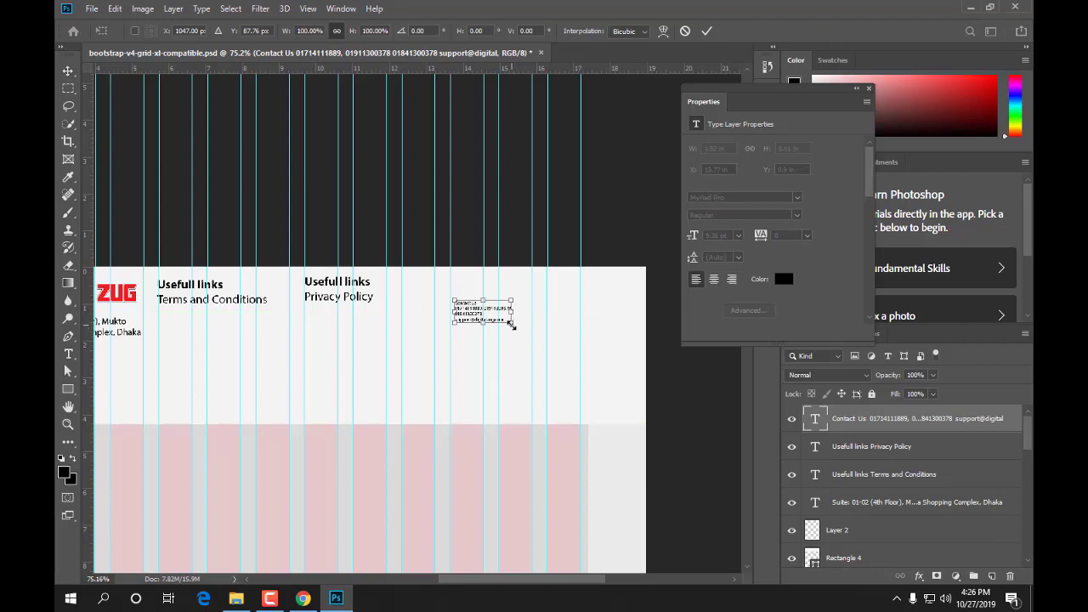
{"action": "left_click_drag", "start_coordinate": [510, 324], "coordinate": [548, 336]}
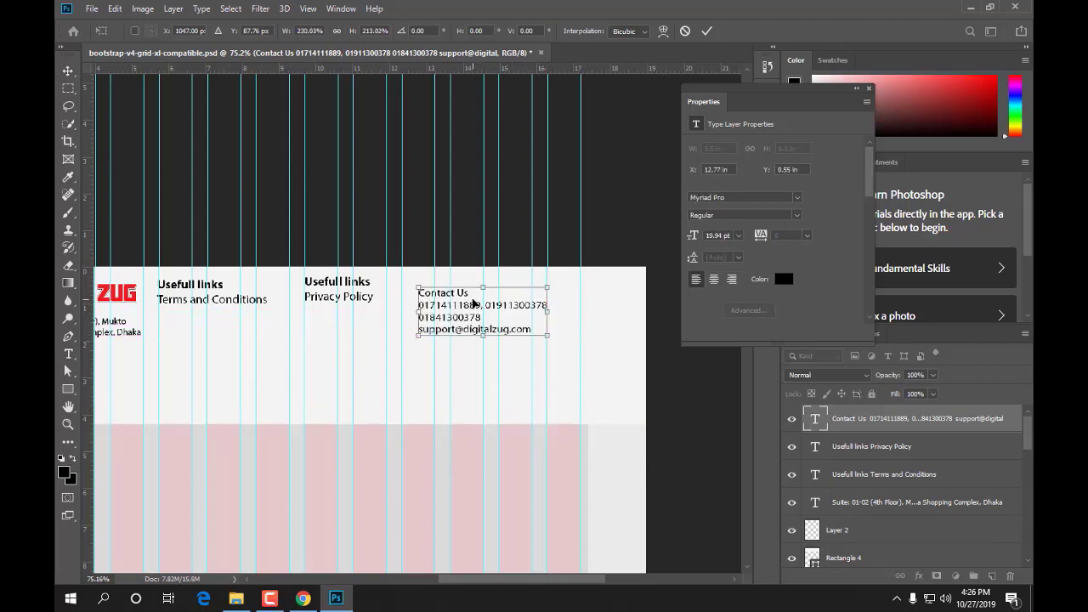
{"action": "left_click_drag", "start_coordinate": [473, 303], "coordinate": [455, 292]}
{"action": "left_click_drag", "start_coordinate": [534, 320], "coordinate": [577, 335]}
{"action": "key", "text": "Right"}
{"action": "key", "text": "Right"}
{"action": "key", "text": "Right"}
{"action": "key", "text": "Right"}
{"action": "key", "text": "Right"}
{"action": "key", "text": "Right"}
{"action": "key", "text": "Right"}
{"action": "key", "text": "Right"}
{"action": "key", "text": "Right"}
{"action": "key", "text": "Right"}
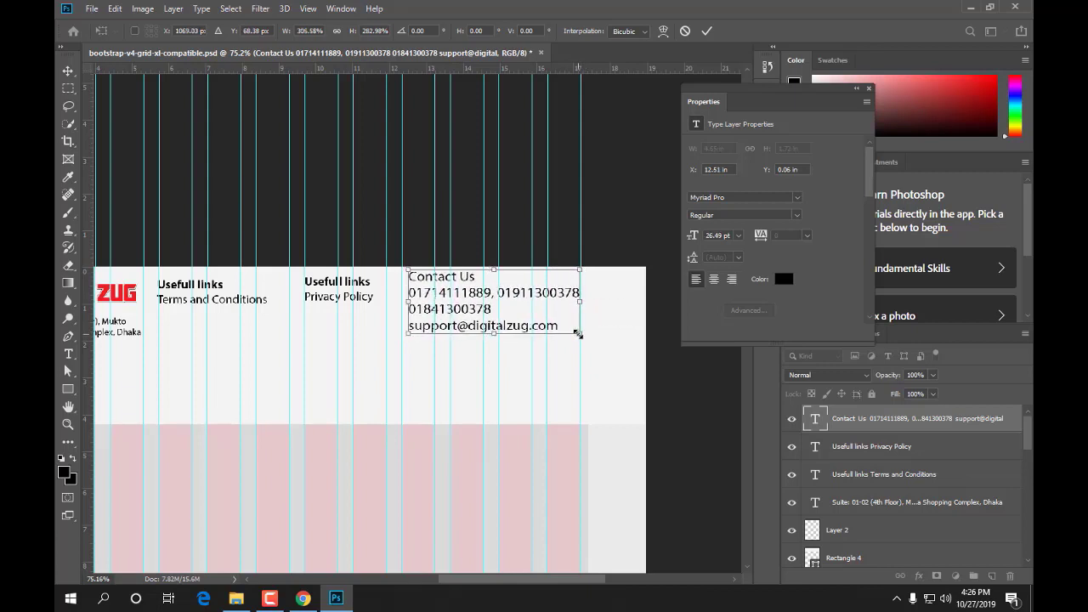
{"action": "mouse_move", "coordinate": [579, 335]}
{"action": "left_mouse_down"}
{"action": "mouse_move", "coordinate": [590, 341]}
{"action": "mouse_move", "coordinate": [575, 335]}
{"action": "left_mouse_up"}
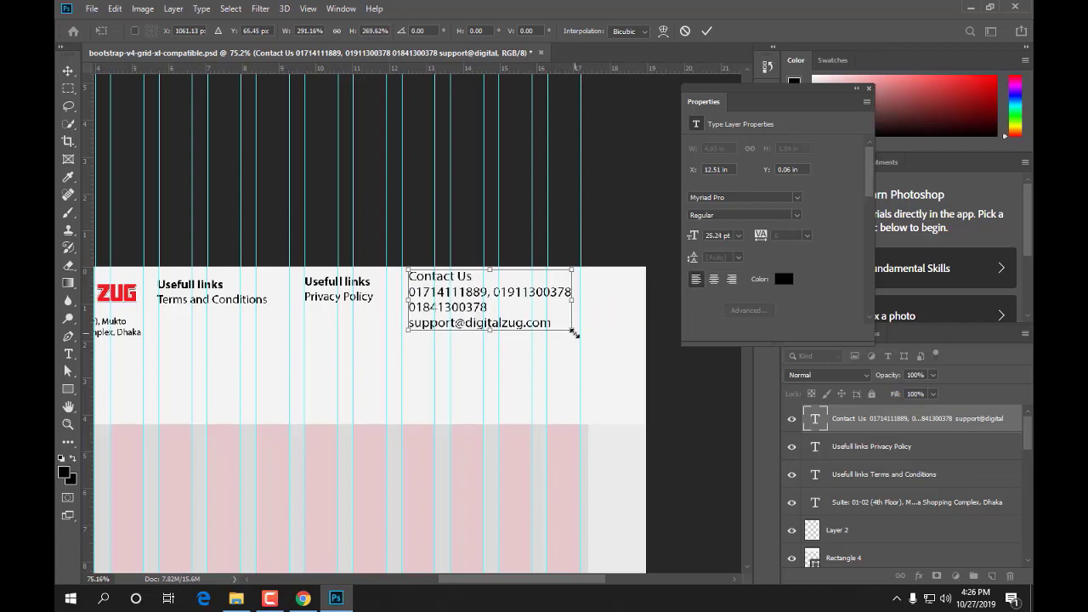
- Nudge the contact text block right to X 12.72 in, compare with Chrome's footer and apply the transform
{"action": "key", "text": "Right"}
{"action": "key", "text": "Right"}
{"action": "key", "text": "Right"}
{"action": "key", "text": "Right"}
{"action": "key", "text": "Right"}
{"action": "key", "text": "Right"}
{"action": "key", "text": "Right"}
{"action": "key", "text": "Right"}
{"action": "key", "text": "Right"}
{"action": "key", "text": "Right"}
{"action": "key", "text": "Right"}
{"action": "key", "text": "Right"}
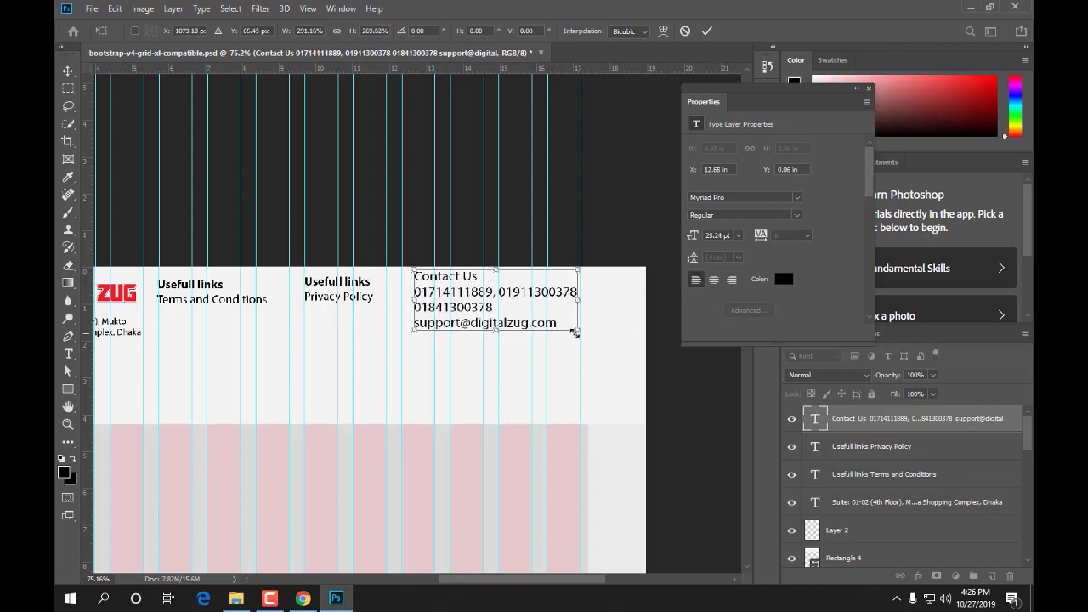
{"action": "key", "text": "Right"}
{"action": "key", "text": "Right"}
{"action": "key", "text": "Right"}
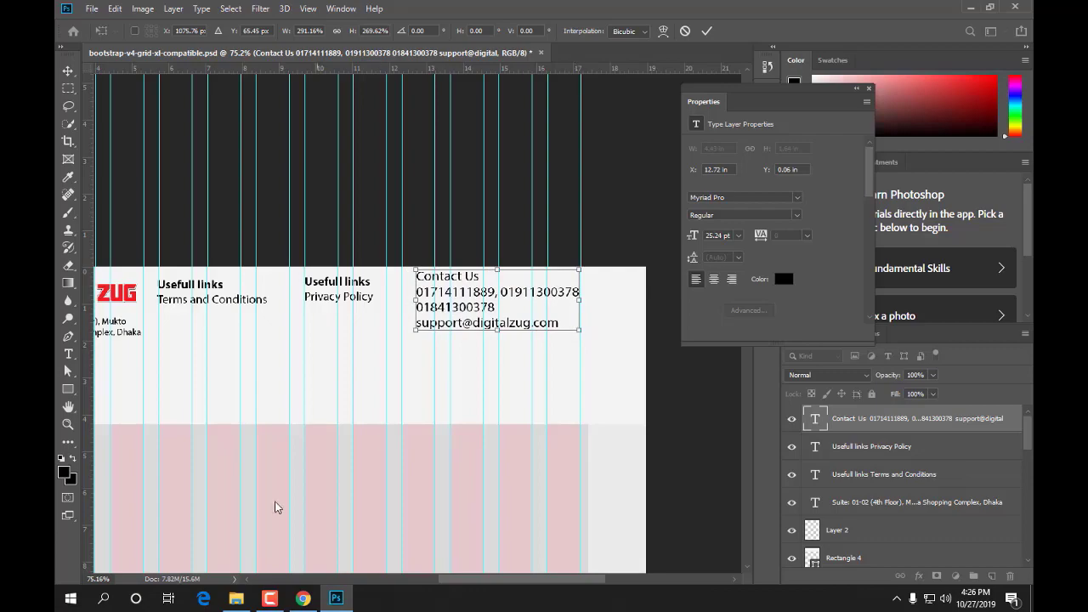
{"action": "left_click", "coordinate": [302, 598]}
{"action": "left_click", "coordinate": [303, 599]}
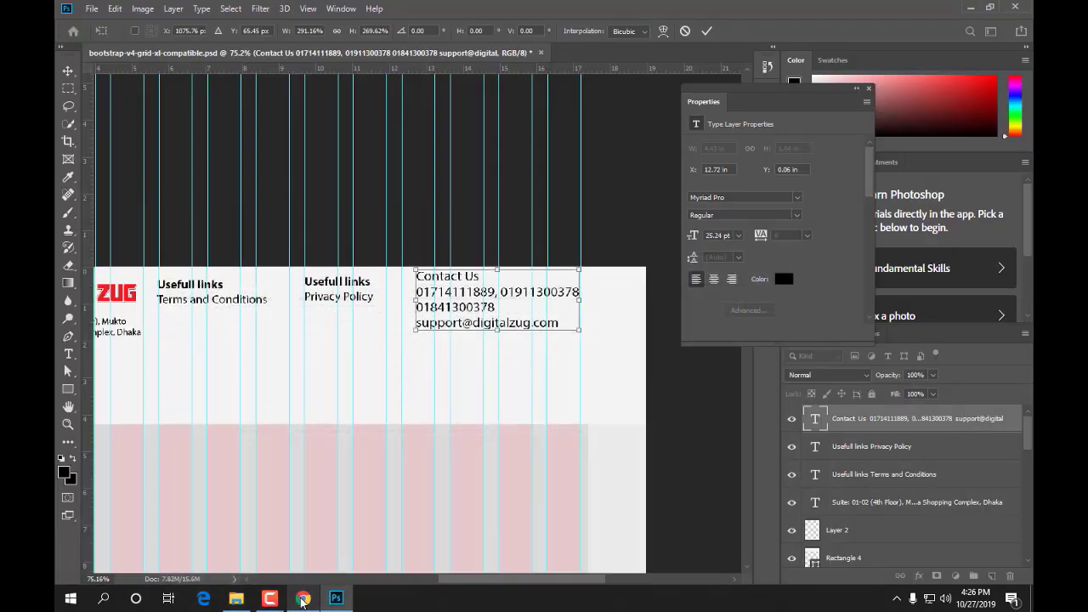
{"action": "left_click", "coordinate": [303, 599]}
{"action": "left_click", "coordinate": [336, 598]}
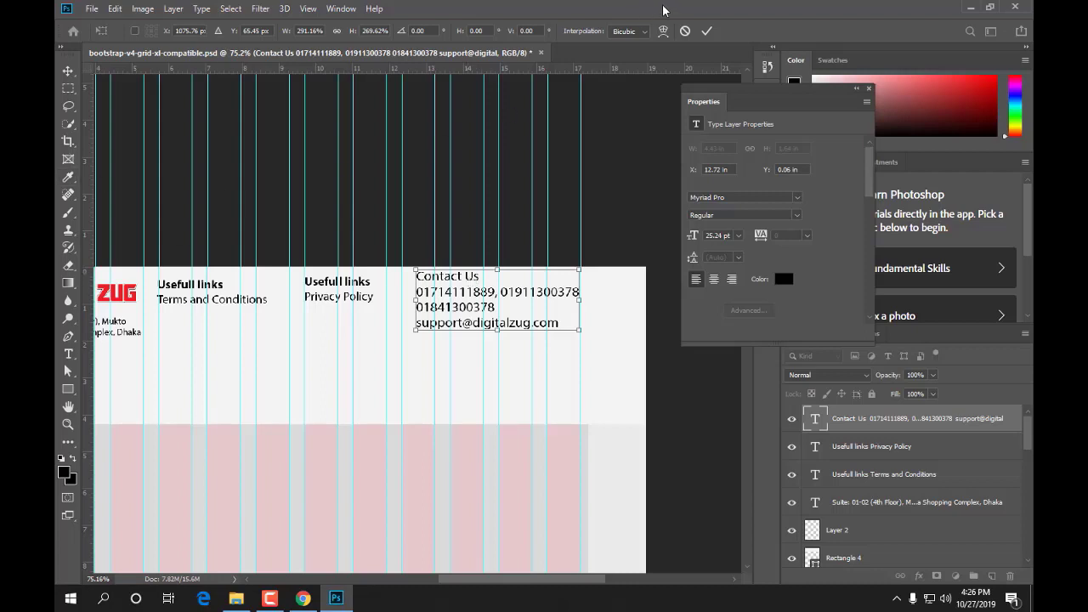
{"action": "left_click", "coordinate": [706, 31]}
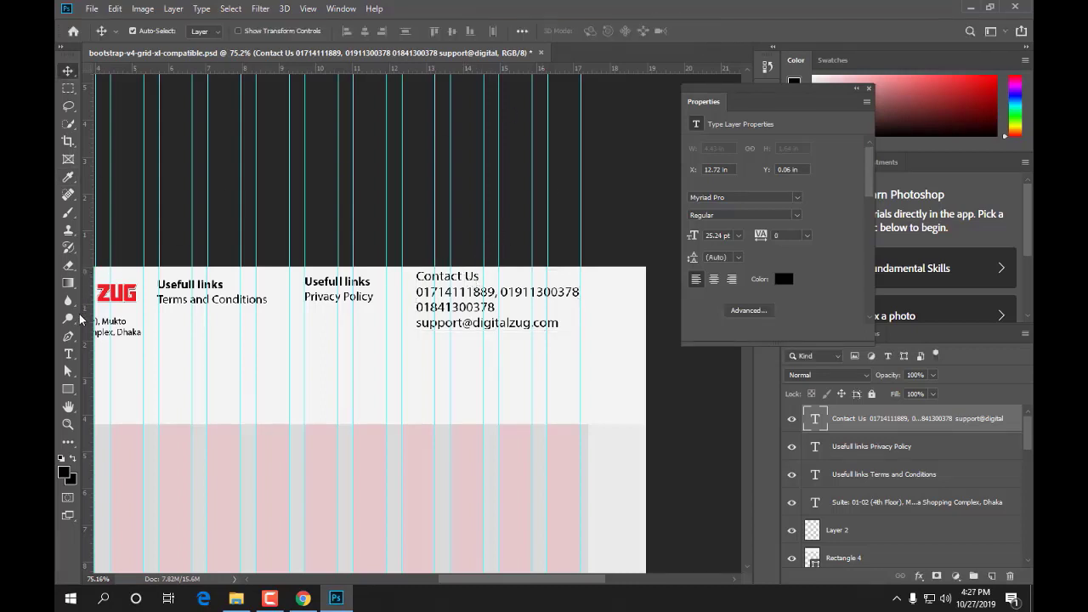
- Set the "Contact Us" heading to Bold and finish the text edit
{"action": "left_click", "coordinate": [68, 353]}
{"action": "triple_click", "coordinate": [449, 276]}
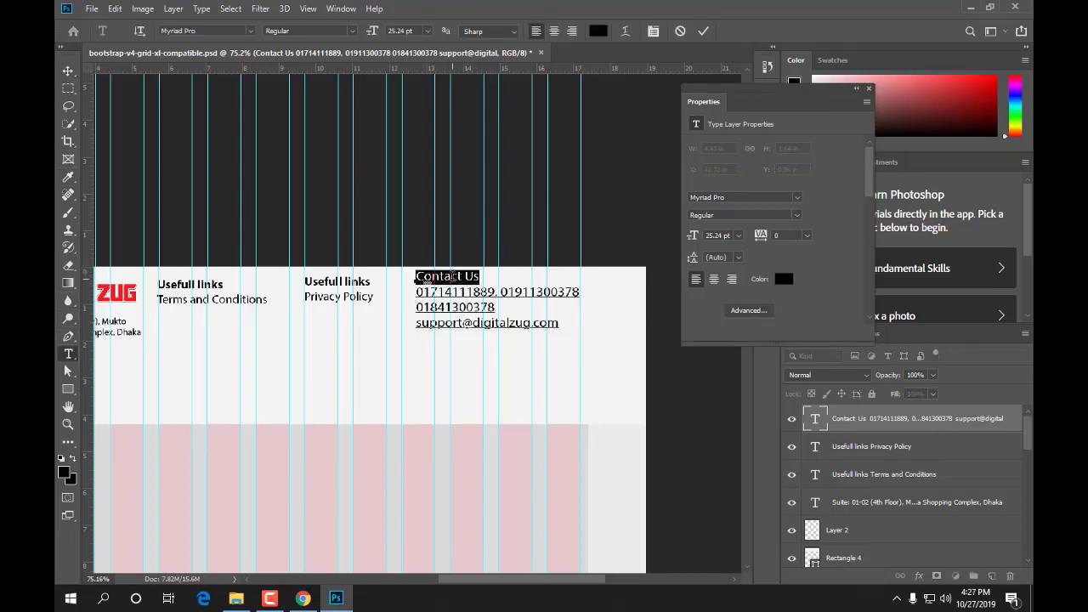
{"action": "left_click", "coordinate": [337, 34]}
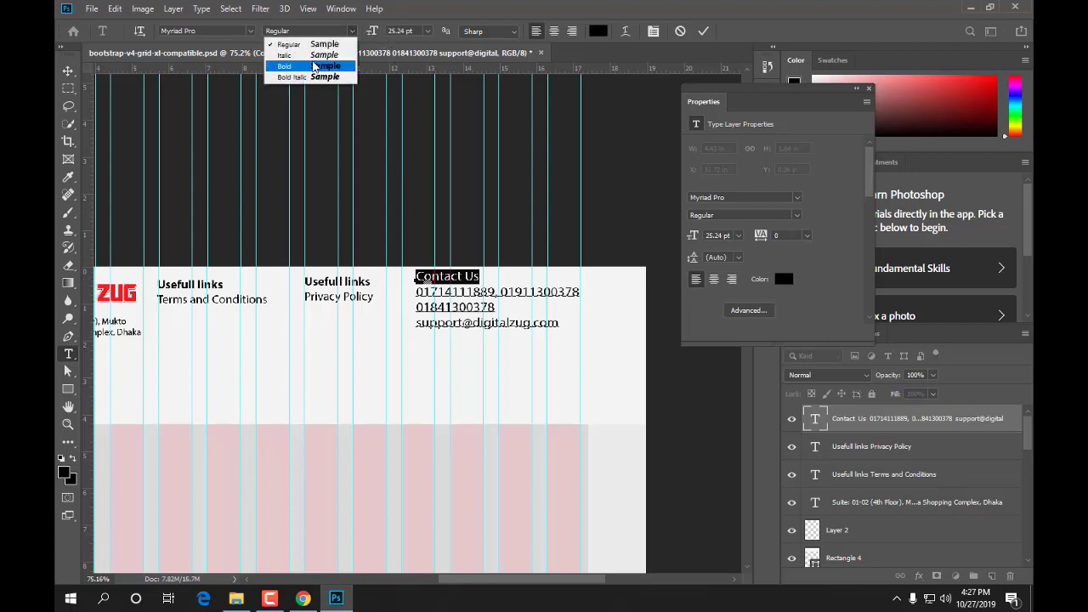
{"action": "left_click", "coordinate": [293, 73]}
{"action": "left_click", "coordinate": [68, 71]}
{"action": "left_click", "coordinate": [564, 413]}
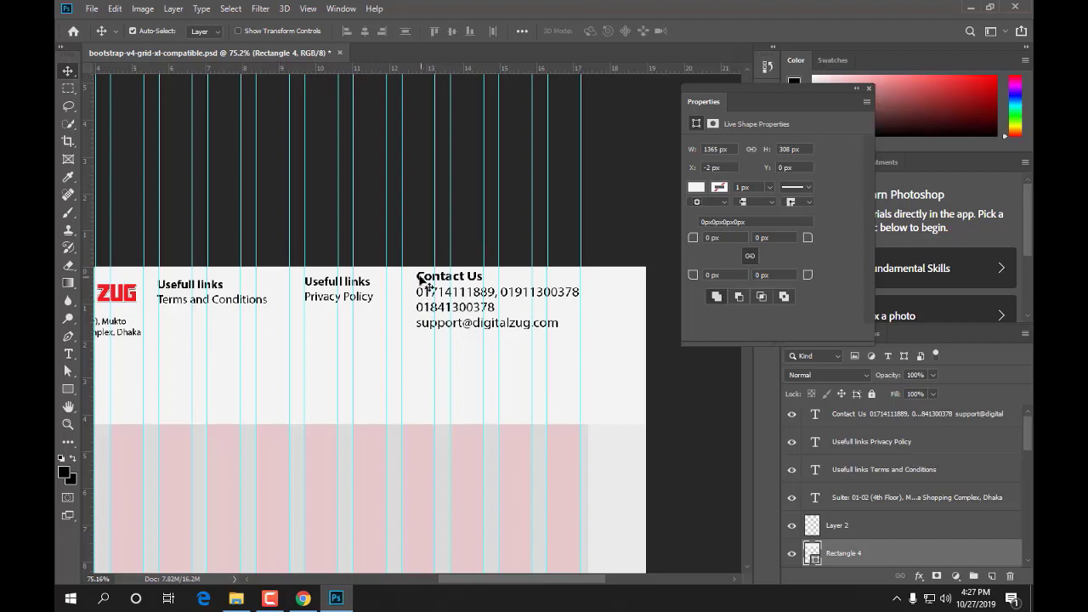
- Check the contact column in Chrome's footer and nudge the contact text block left to X 12.52 in
{"action": "left_click", "coordinate": [421, 297]}
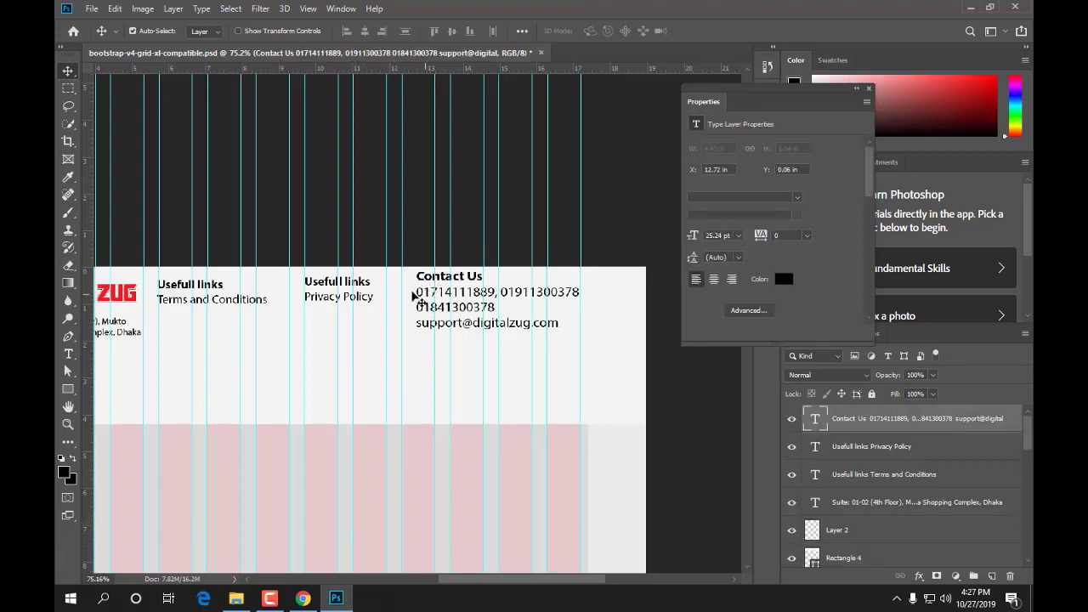
{"action": "left_click", "coordinate": [347, 595]}
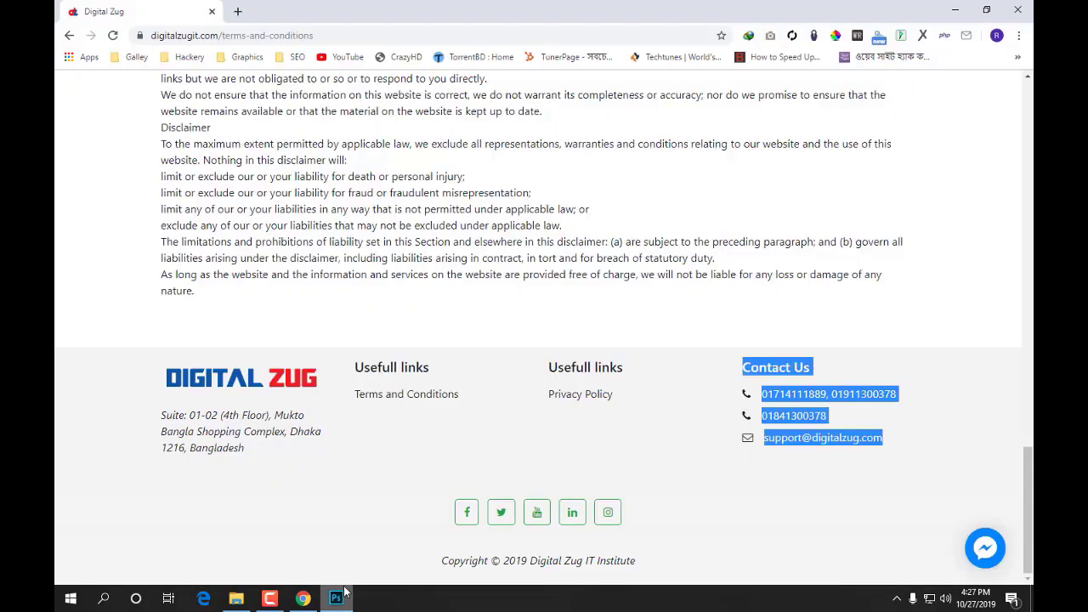
{"action": "left_click", "coordinate": [822, 457]}
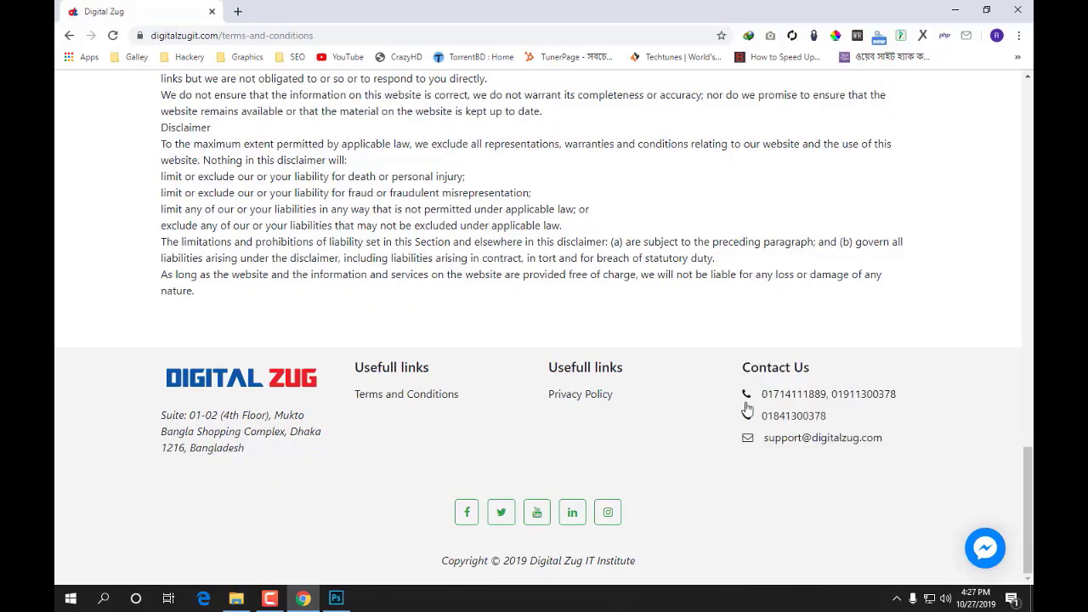
{"action": "left_click", "coordinate": [303, 599]}
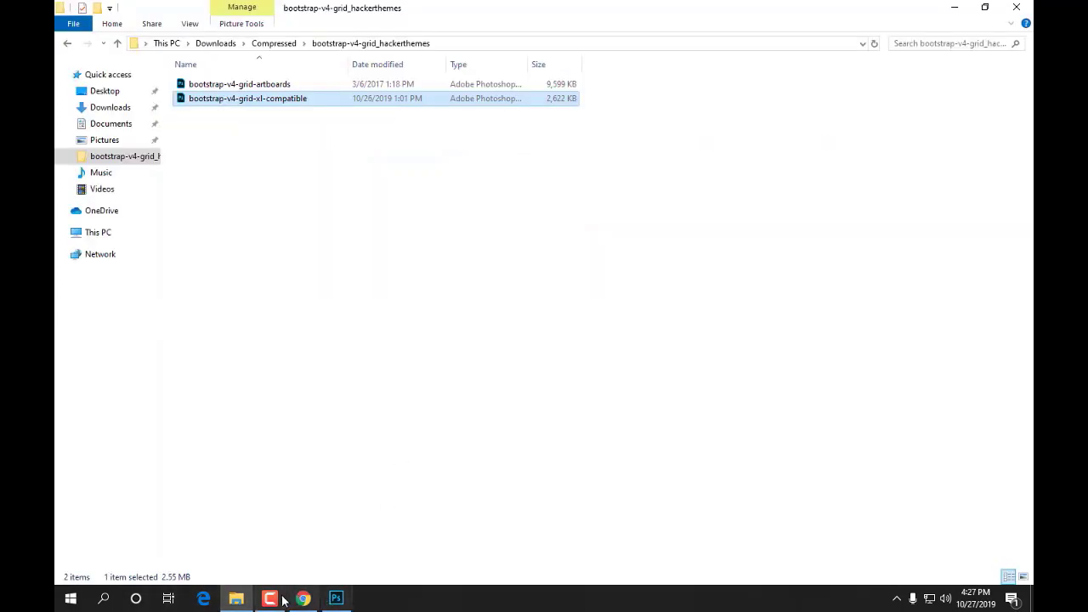
{"action": "left_click", "coordinate": [336, 599]}
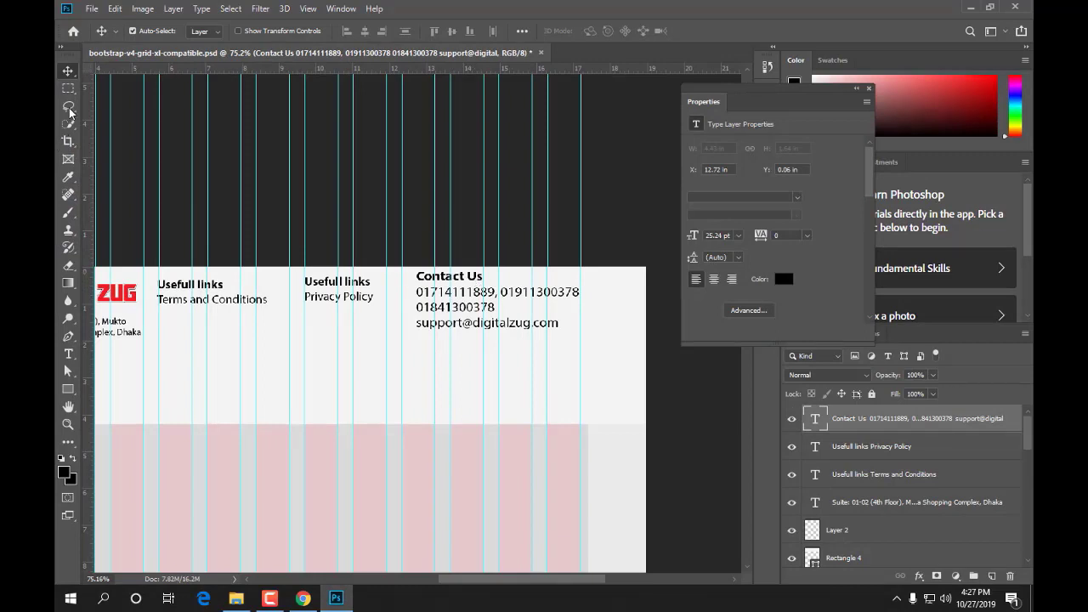
{"action": "key", "text": "Left"}
{"action": "key", "text": "Left"}
{"action": "key", "text": "Left"}
{"action": "key", "text": "Left"}
{"action": "key", "text": "Left"}
{"action": "key", "text": "Left"}
{"action": "key", "text": "Left"}
{"action": "key", "text": "Left"}
{"action": "key", "text": "Left"}
{"action": "key", "text": "Left"}
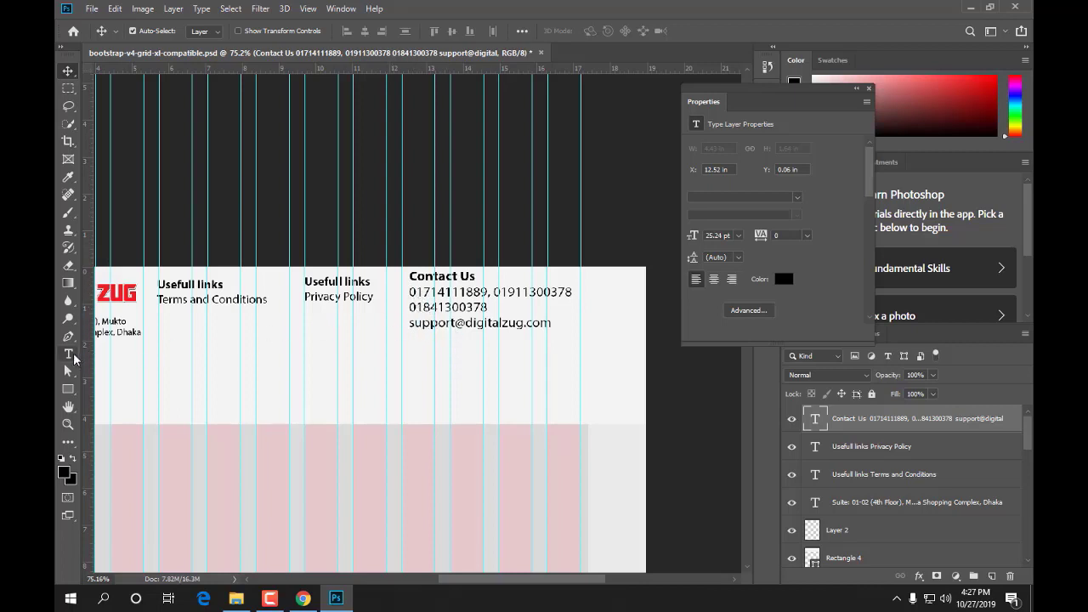
- Indent the phone number and e-mail lines below "Contact Us" with a few spaces to leave room for icons
{"action": "left_click", "coordinate": [68, 354]}
{"action": "left_click", "coordinate": [422, 294]}
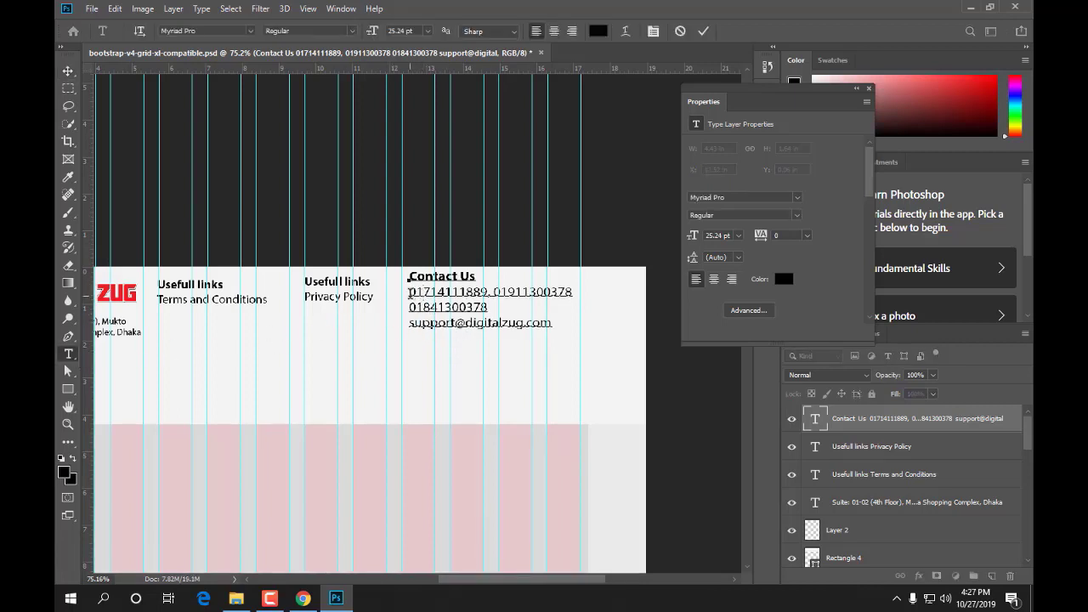
{"action": "key", "text": "Tab"}
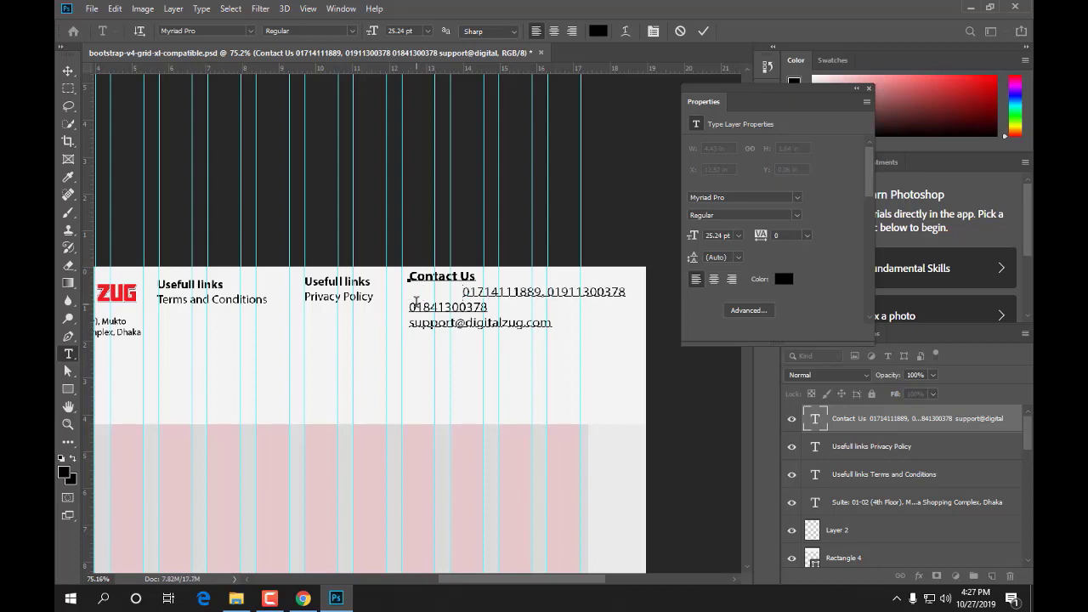
{"action": "key", "text": "BackSpace"}
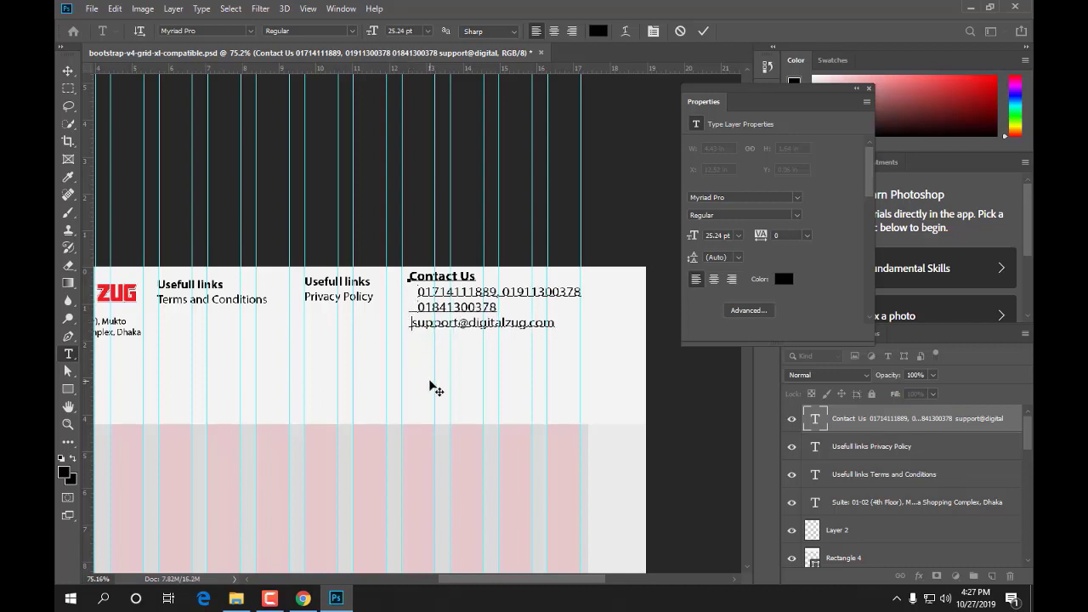
{"action": "left_click", "coordinate": [703, 31]}
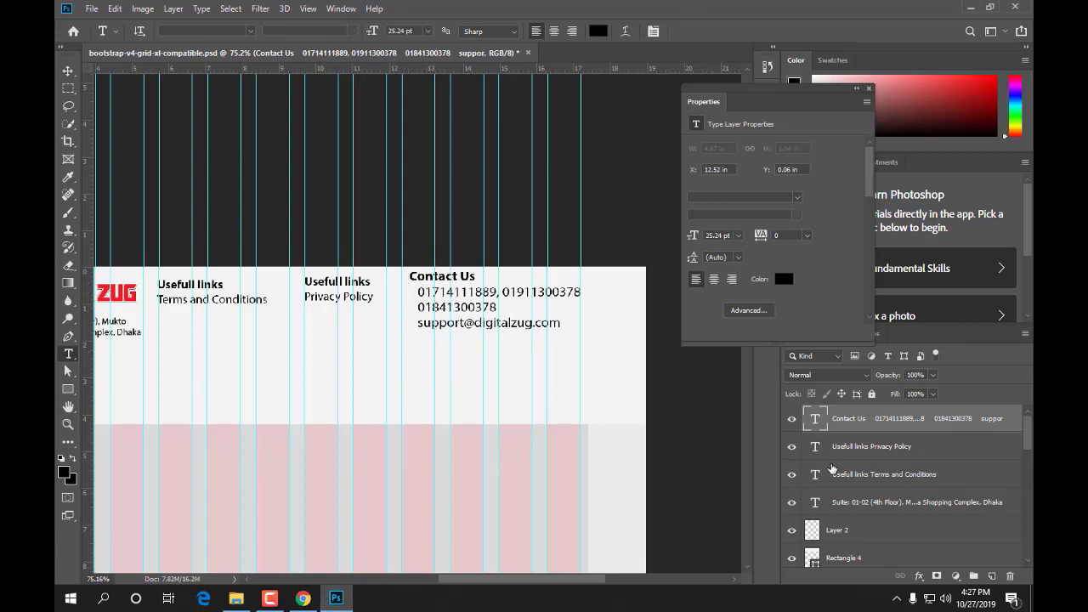
- Look through the layer stack and expand Group 1 to find existing contact icon layers
{"action": "scroll", "coordinate": [851, 439], "scroll_direction": "down", "scroll_amount": 5}
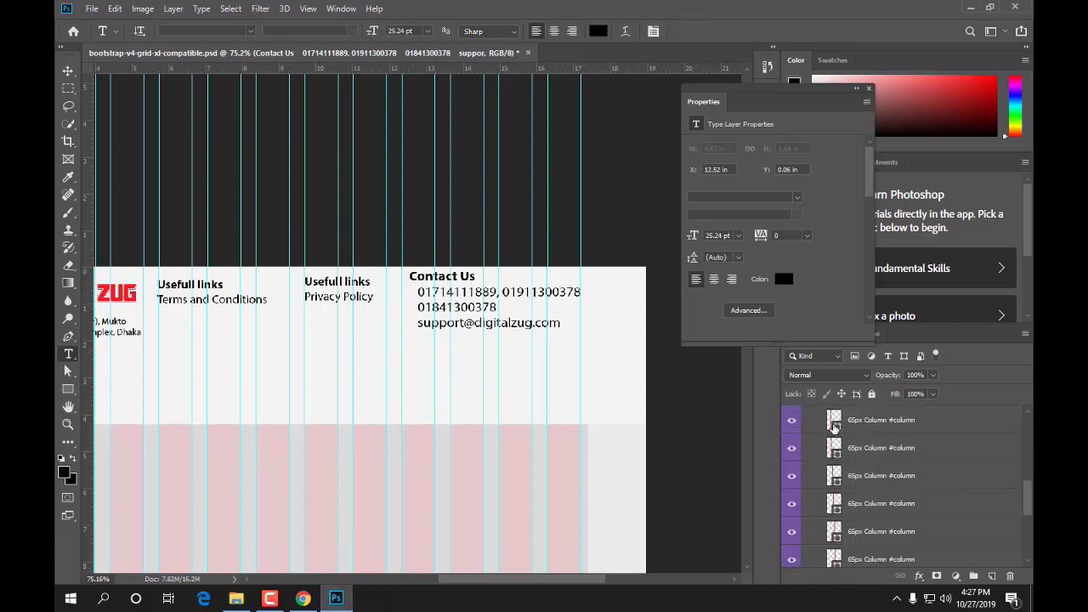
{"action": "scroll", "coordinate": [842, 459], "scroll_direction": "up", "scroll_amount": 4}
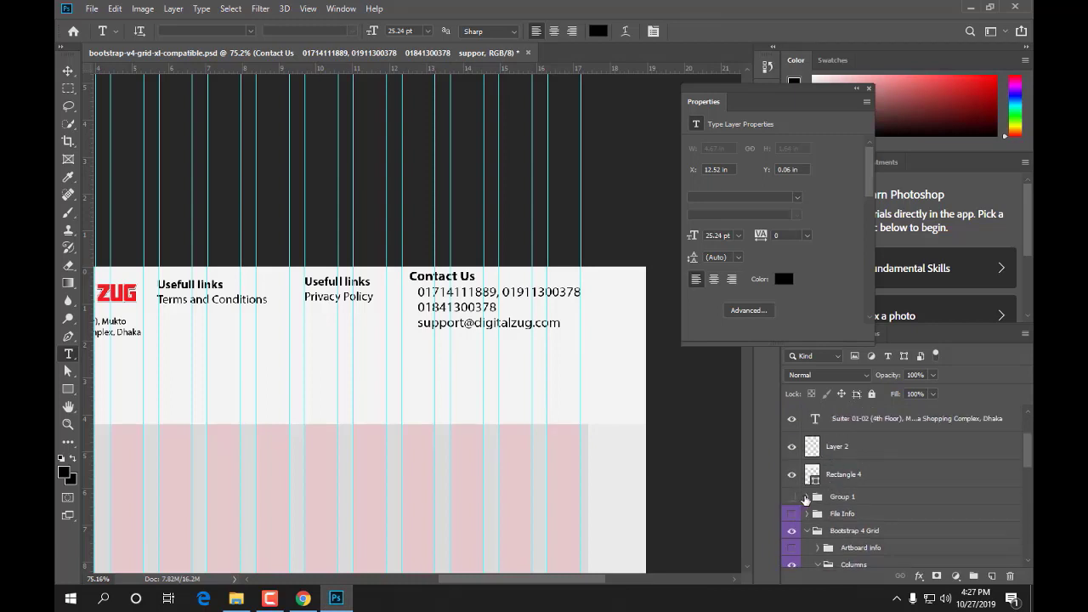
{"action": "left_click", "coordinate": [805, 499]}
{"action": "scroll", "coordinate": [829, 497], "scroll_direction": "down", "scroll_amount": 3}
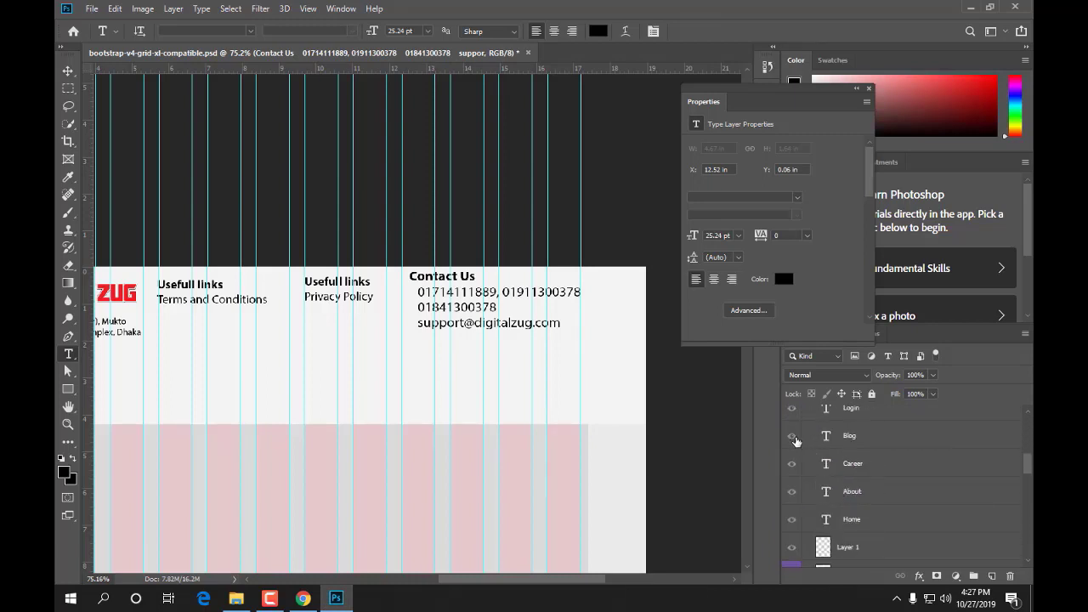
{"action": "scroll", "coordinate": [829, 492], "scroll_direction": "down", "scroll_amount": 2}
{"action": "scroll", "coordinate": [885, 536], "scroll_direction": "down", "scroll_amount": 2}
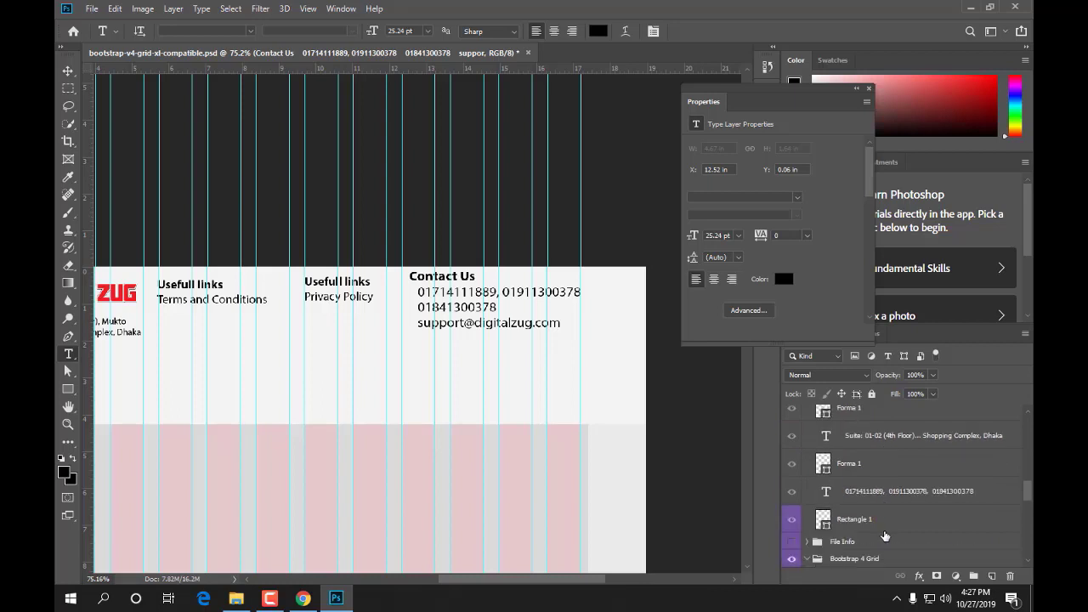
{"action": "scroll", "coordinate": [888, 536], "scroll_direction": "up", "scroll_amount": 10}
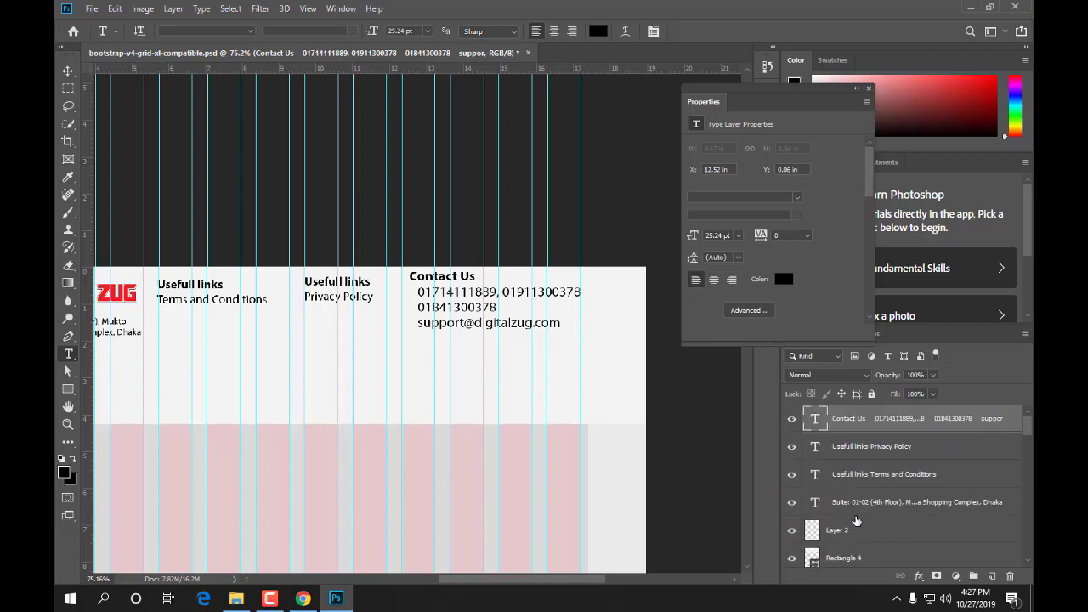
{"action": "scroll", "coordinate": [856, 521], "scroll_direction": "down", "scroll_amount": 1}
{"action": "scroll", "coordinate": [856, 521], "scroll_direction": "up", "scroll_amount": 1}
- Switch to Chrome and open flaticon.com in a new tab
{"action": "left_click", "coordinate": [302, 598]}
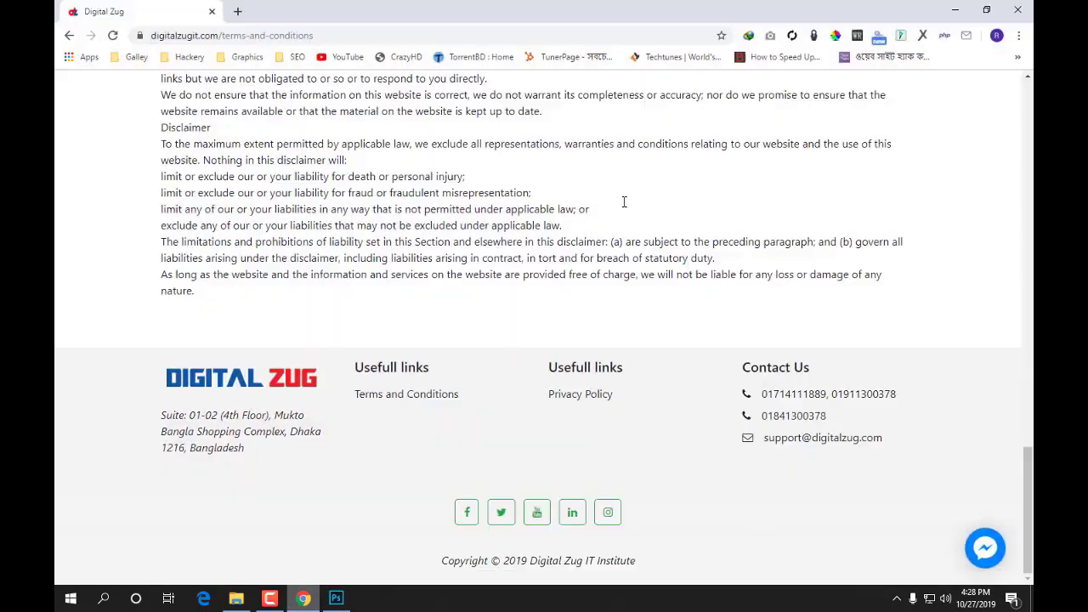
{"action": "left_click", "coordinate": [242, 12]}
{"action": "left_click", "coordinate": [248, 56]}
{"action": "left_click", "coordinate": [281, 49]}
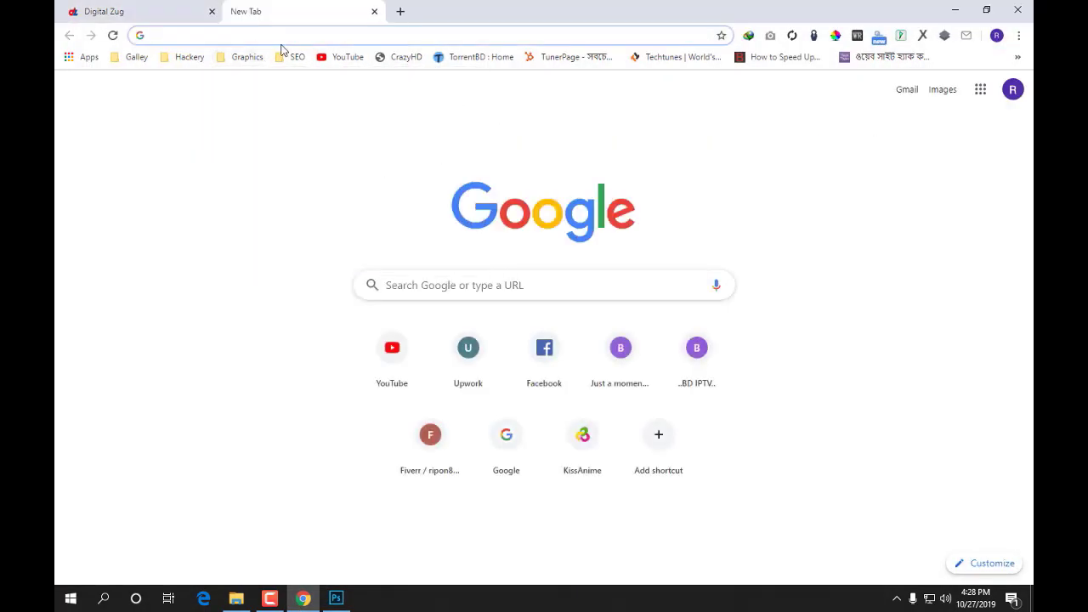
{"action": "type", "text": "flat"}
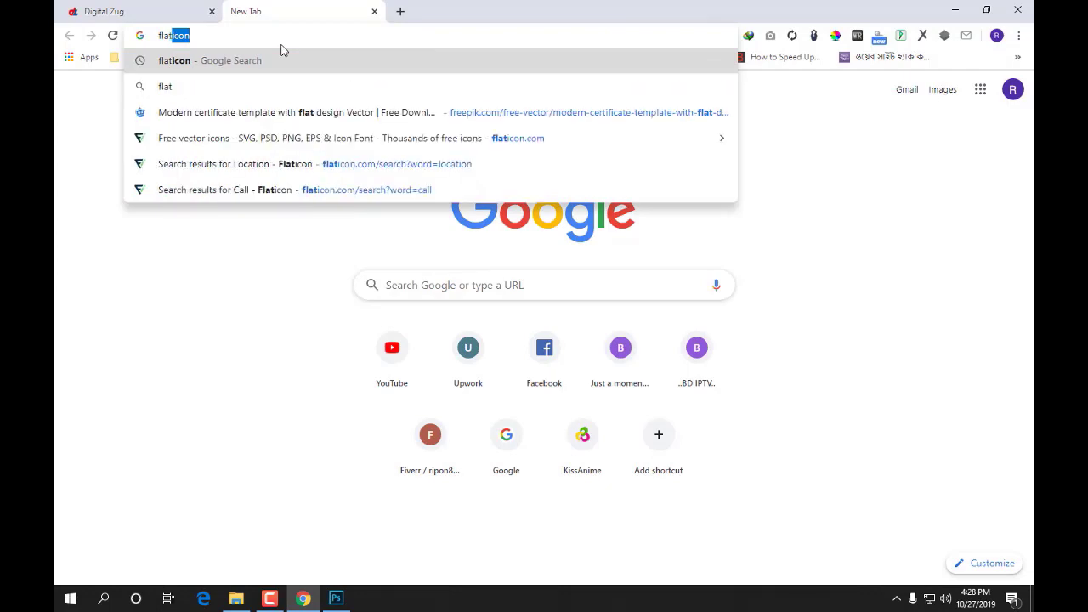
{"action": "key", "text": "Return"}
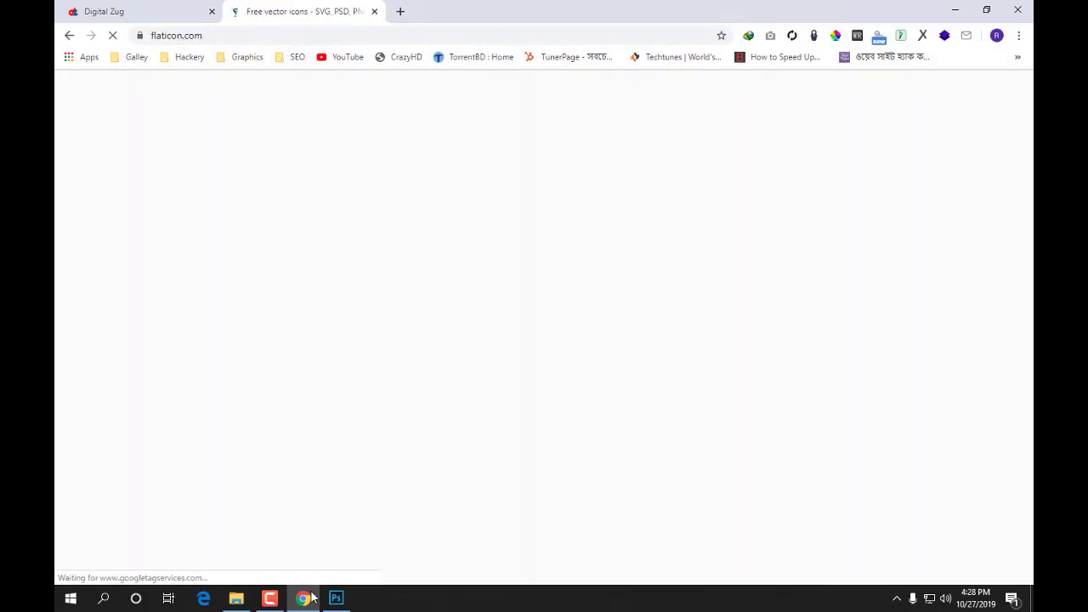
{"action": "key", "text": "alt+Tab"}
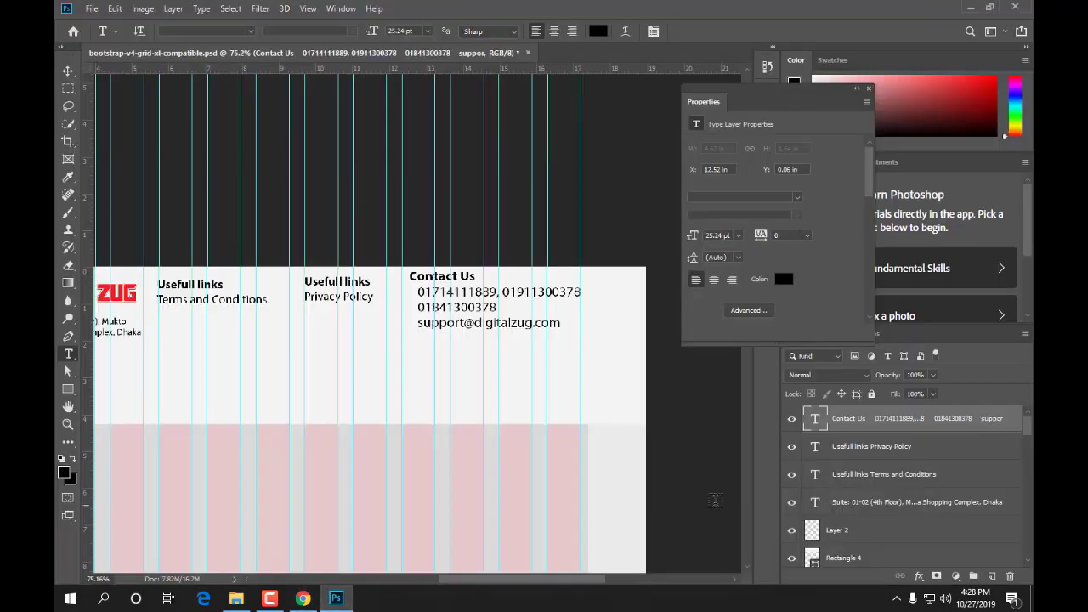
{"action": "left_click", "coordinate": [302, 599]}
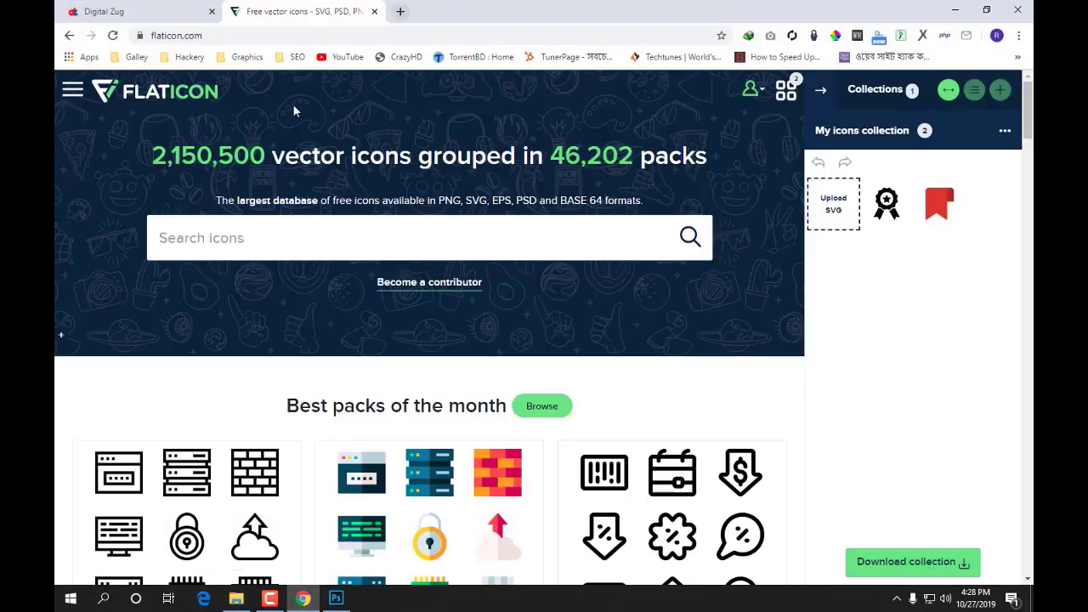
- Check the contact icons in the Digital Zug footer and search Flaticon for "call"
{"action": "left_click", "coordinate": [170, 9]}
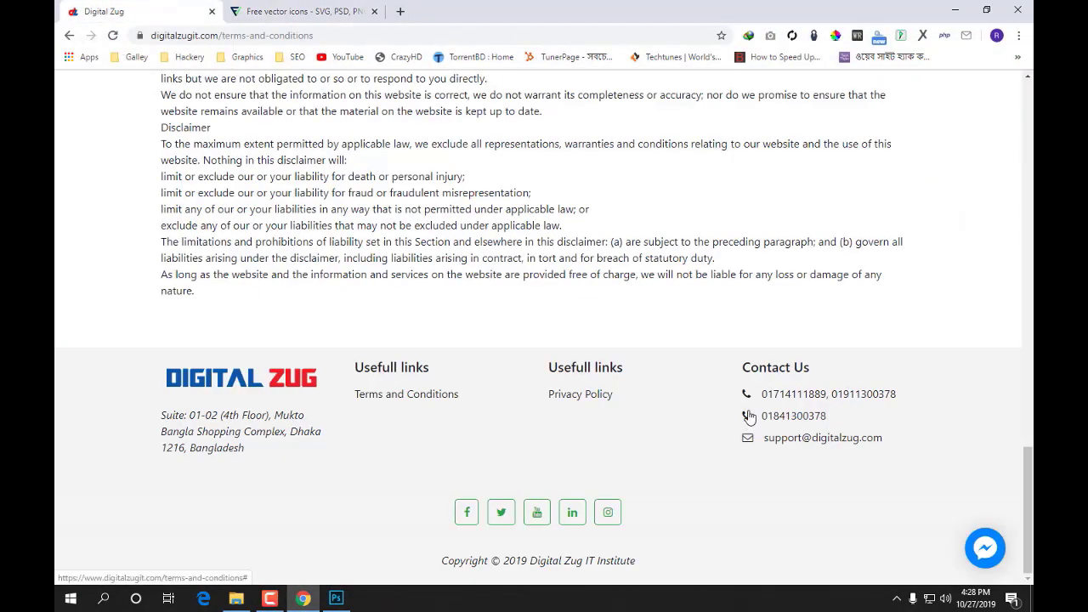
{"action": "left_click", "coordinate": [298, 11]}
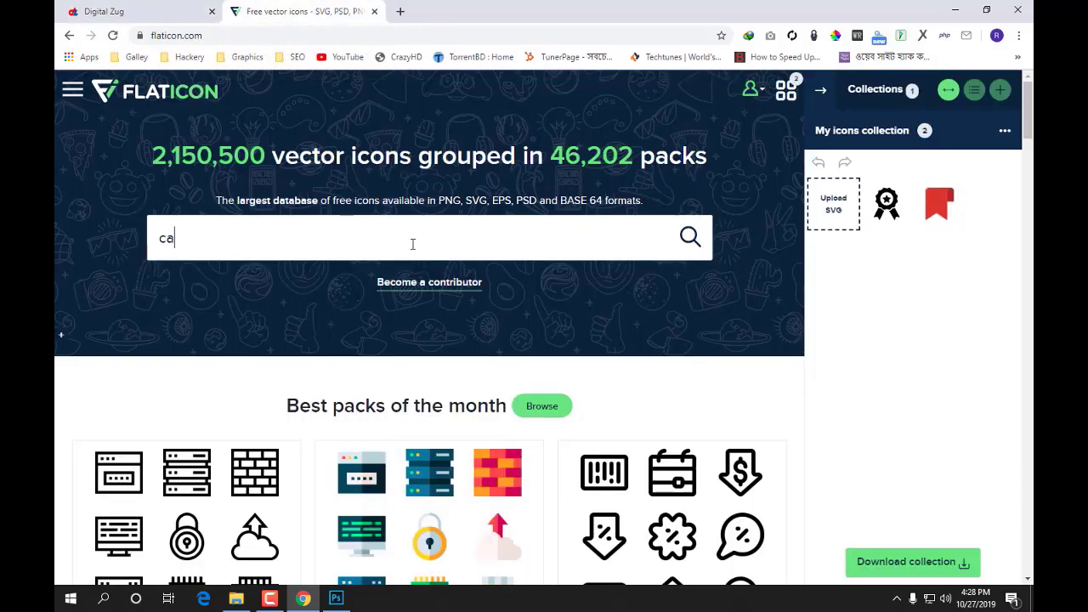
{"action": "type", "text": "ll"}
{"action": "key", "text": "Return"}
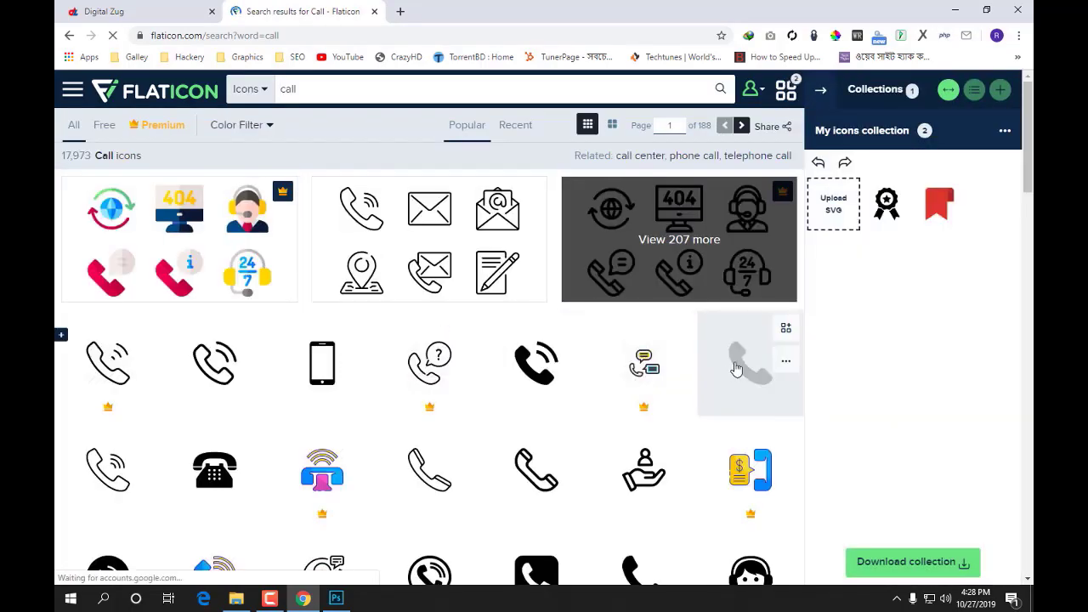
- Download the solid black Call Answer handset icon as a free PSD, dismissing the pop-up window
{"action": "left_click", "coordinate": [736, 367]}
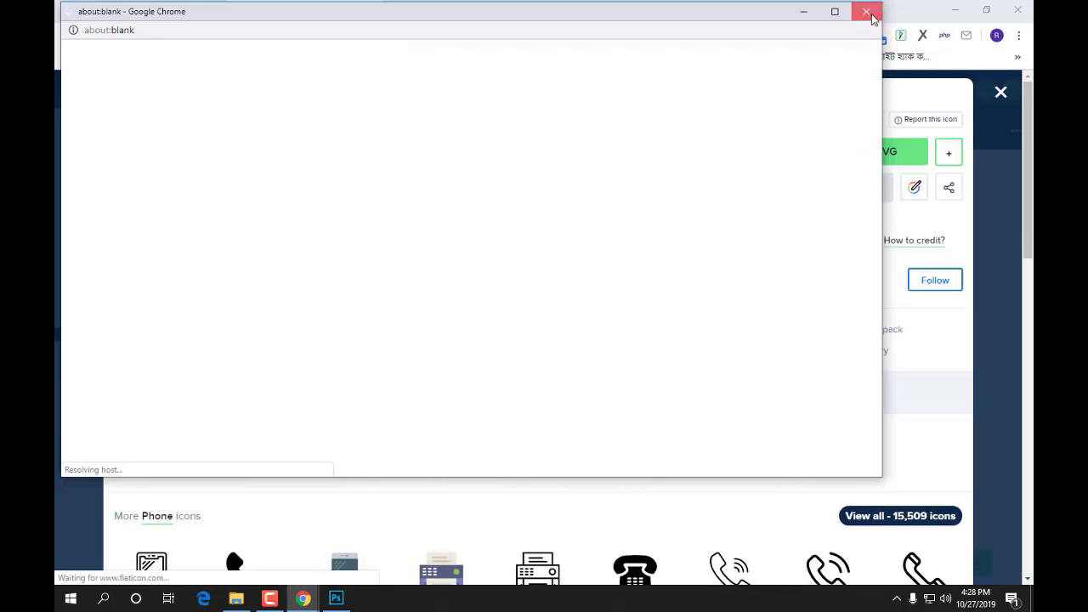
{"action": "left_click", "coordinate": [872, 18]}
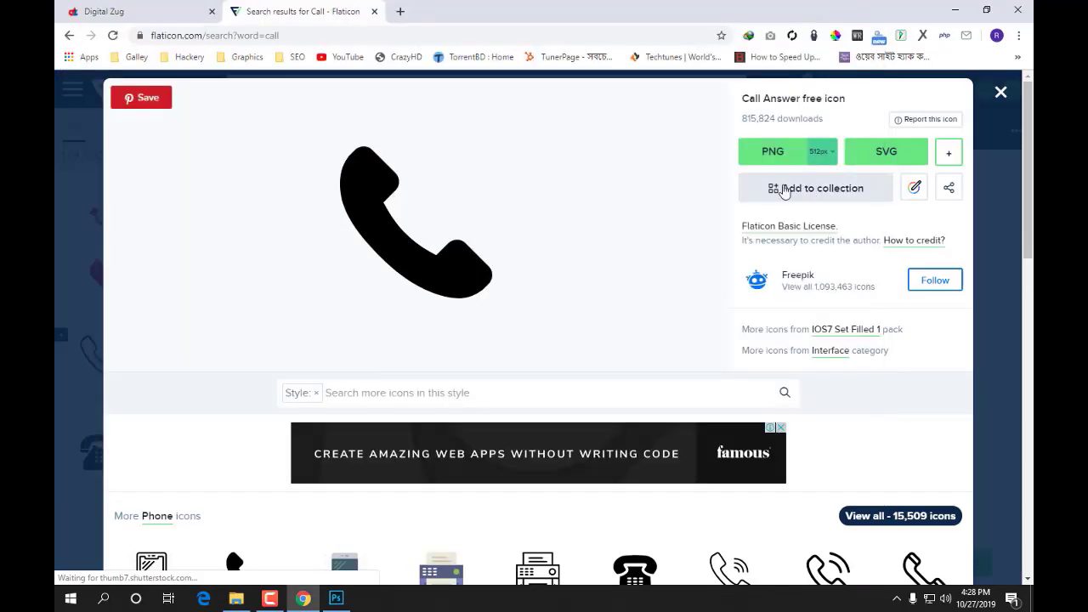
{"action": "left_click", "coordinate": [948, 155]}
{"action": "left_click", "coordinate": [906, 220]}
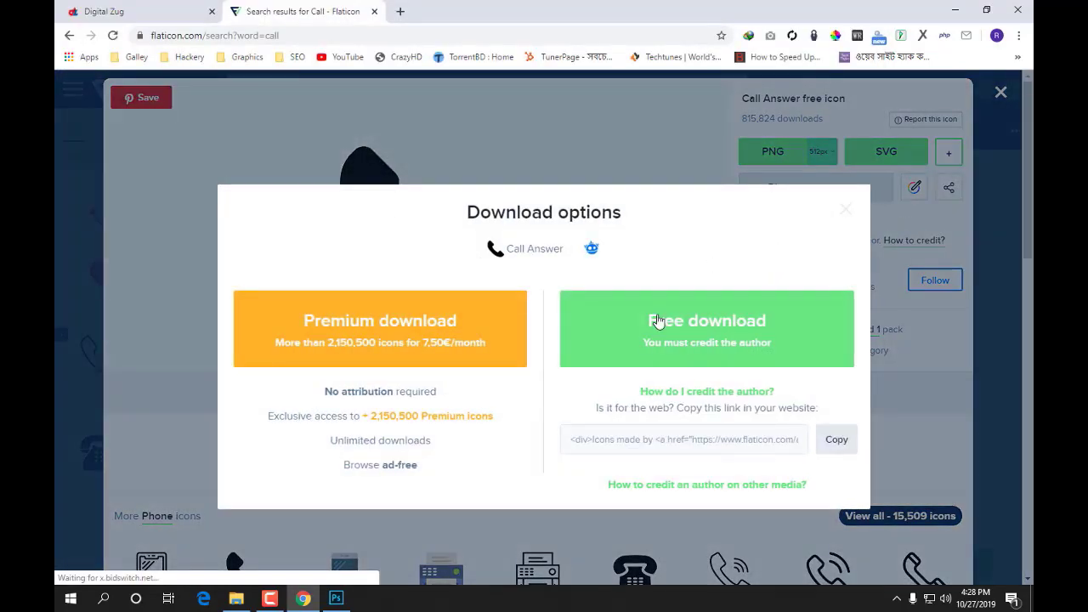
{"action": "left_click", "coordinate": [657, 321]}
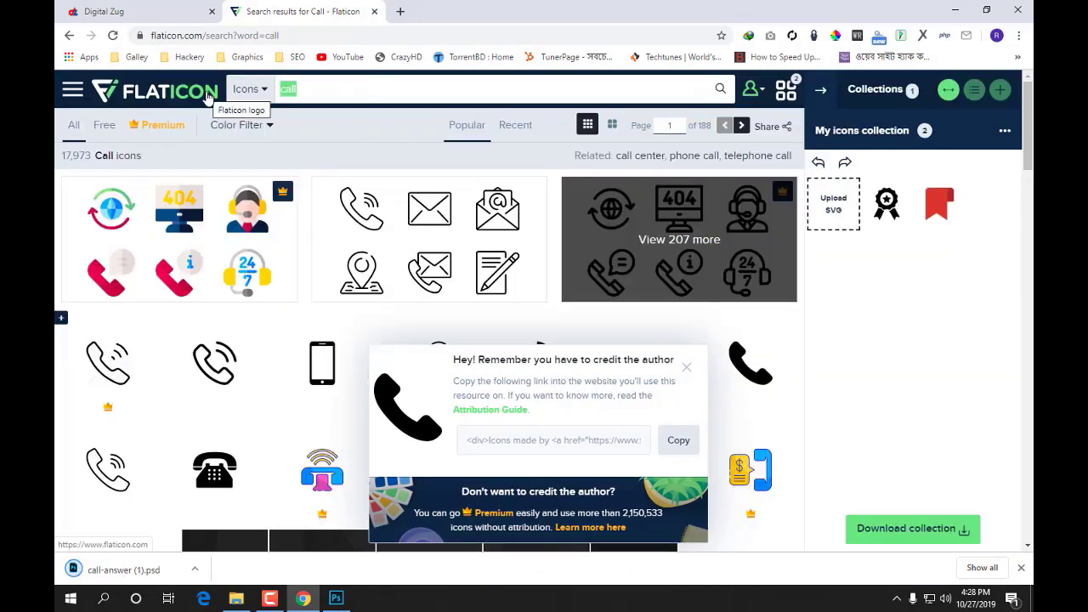
- Search Flaticon for "close envelope"
{"action": "type", "text": "close "}
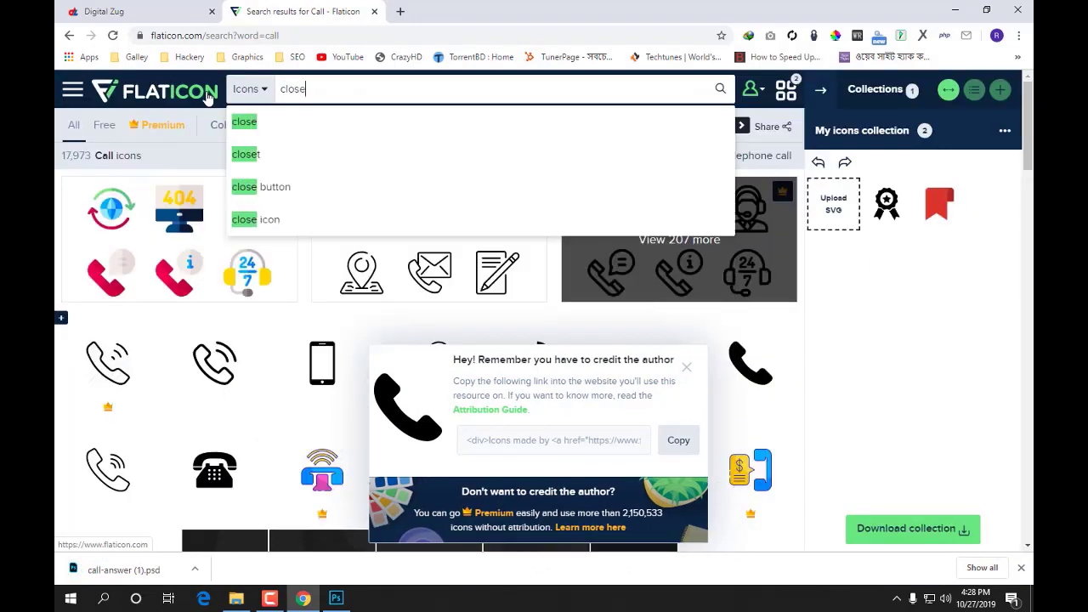
{"action": "type", "text": "e"}
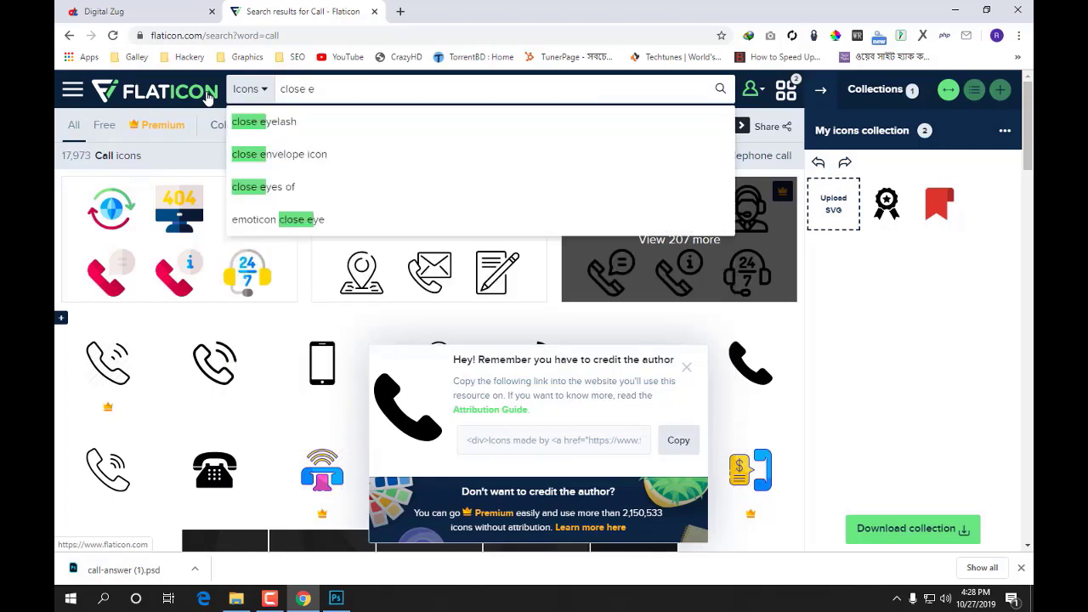
{"action": "key", "text": "Down"}
{"action": "key", "text": "Down"}
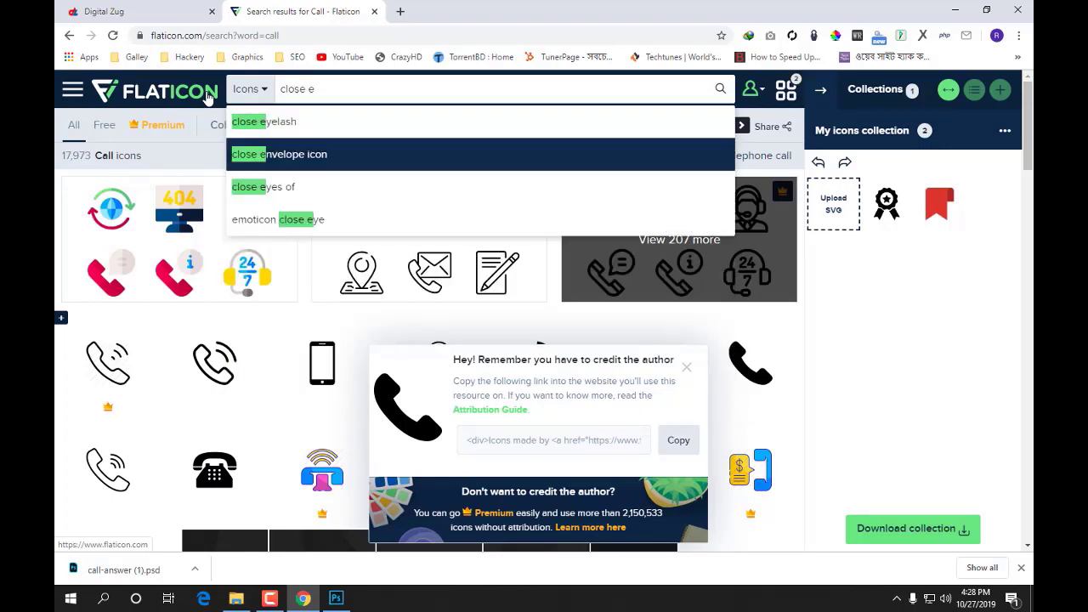
{"action": "key", "text": "BackSpace"}
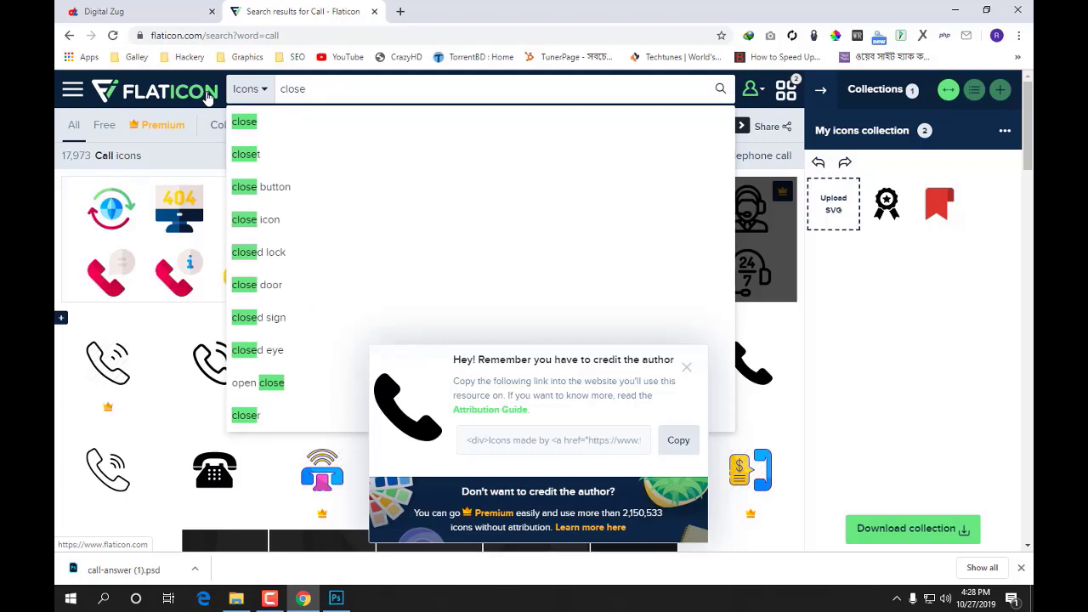
{"action": "type", "text": "enve"}
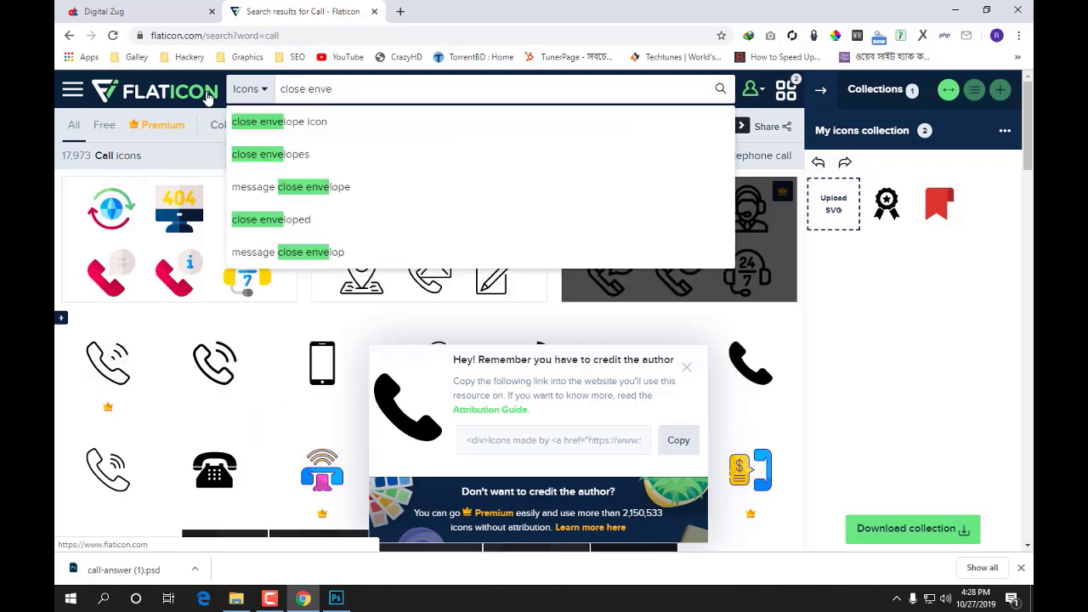
{"action": "type", "text": "lope"}
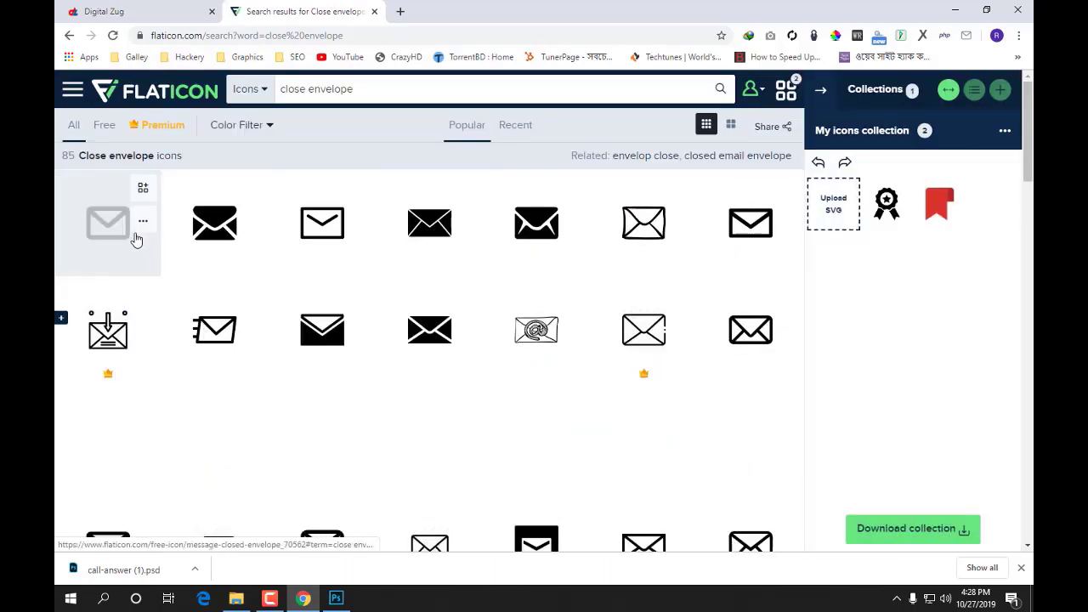
- Compare the Message Closed Envelope icon with the website footer and download it as a free PSD
{"action": "left_click", "coordinate": [106, 238]}
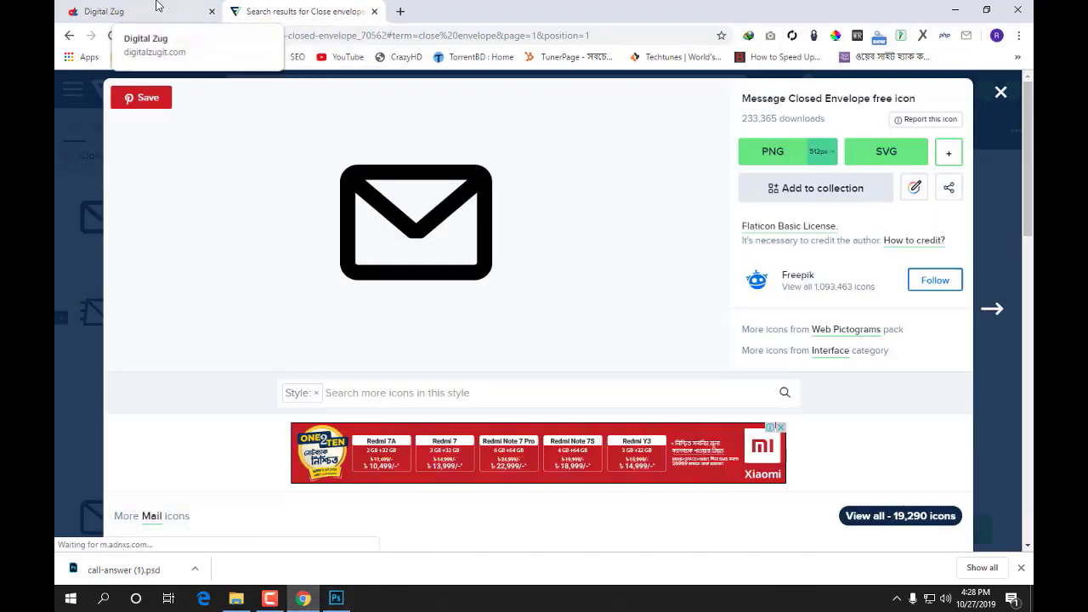
{"action": "left_click", "coordinate": [152, 7]}
{"action": "left_click", "coordinate": [245, 6]}
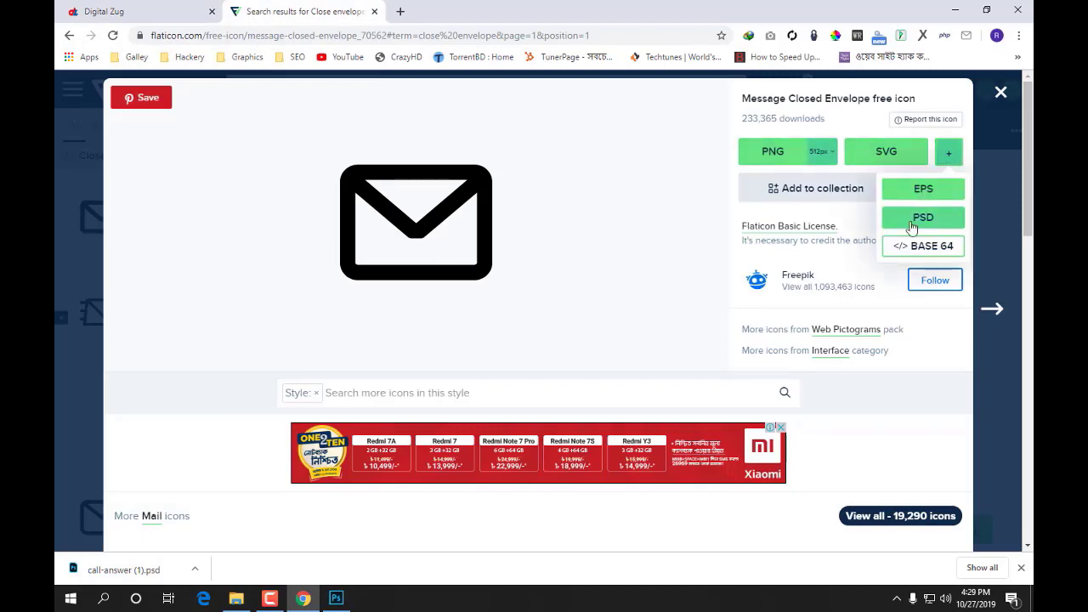
{"action": "left_click", "coordinate": [912, 220]}
{"action": "left_click", "coordinate": [646, 328]}
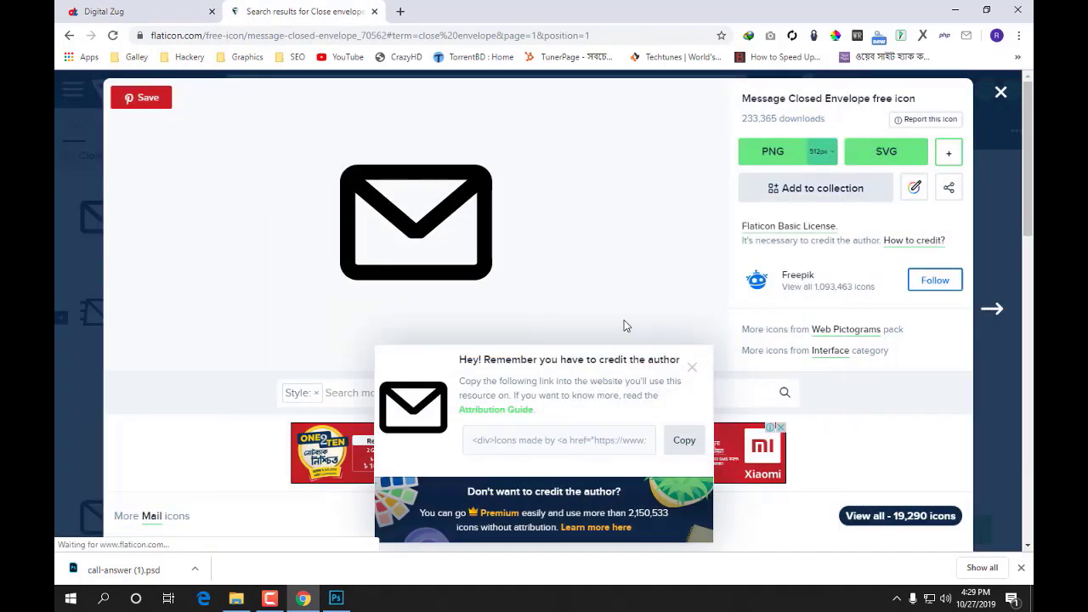
- Open the downloaded call-answer (1).psd in Photoshop and copy its phone icon into the footer document beside the first phone number
{"action": "left_click", "coordinate": [259, 568]}
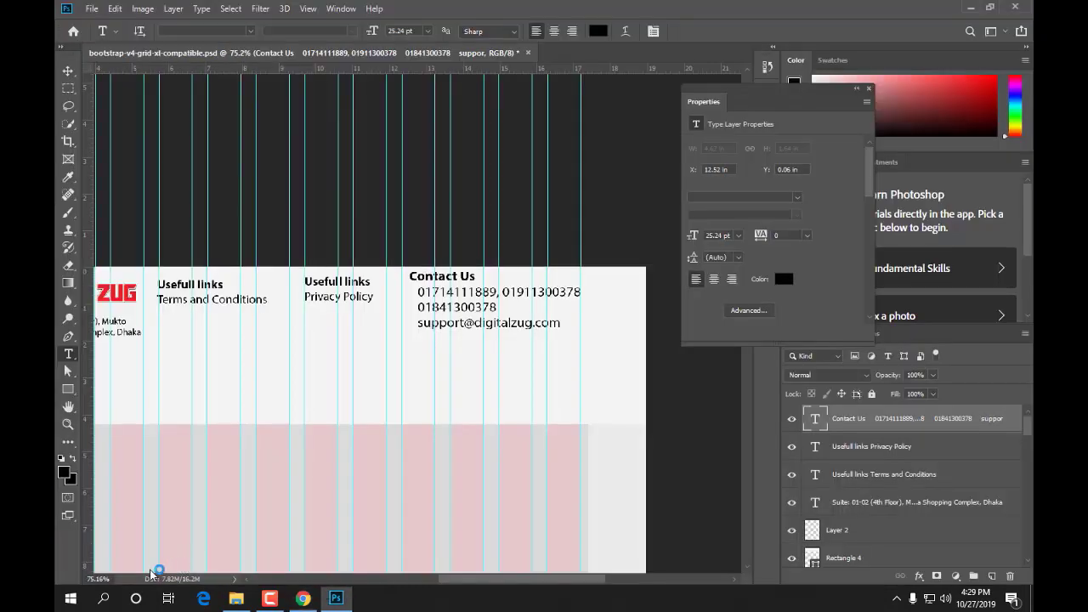
{"action": "left_click", "coordinate": [68, 72]}
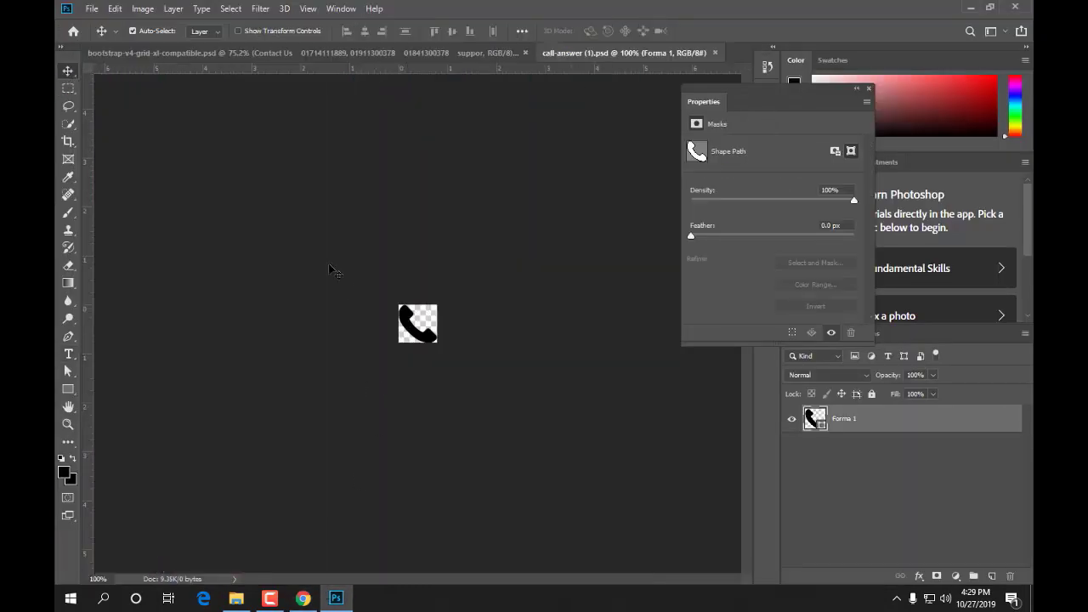
{"action": "left_click_drag", "start_coordinate": [404, 308], "coordinate": [434, 207]}
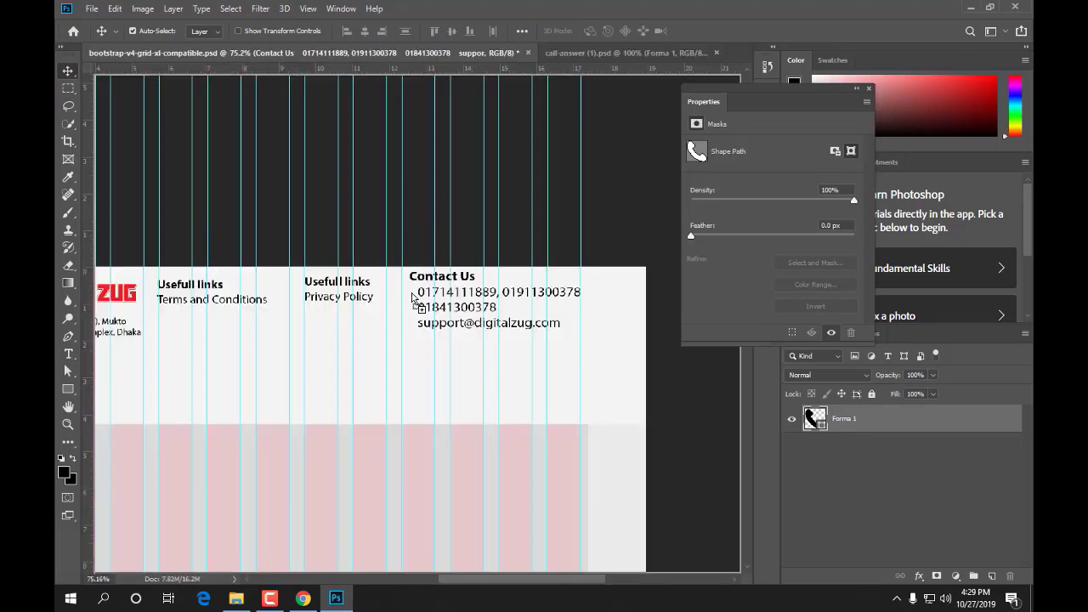
{"action": "left_click_drag", "start_coordinate": [413, 296], "coordinate": [413, 298]}
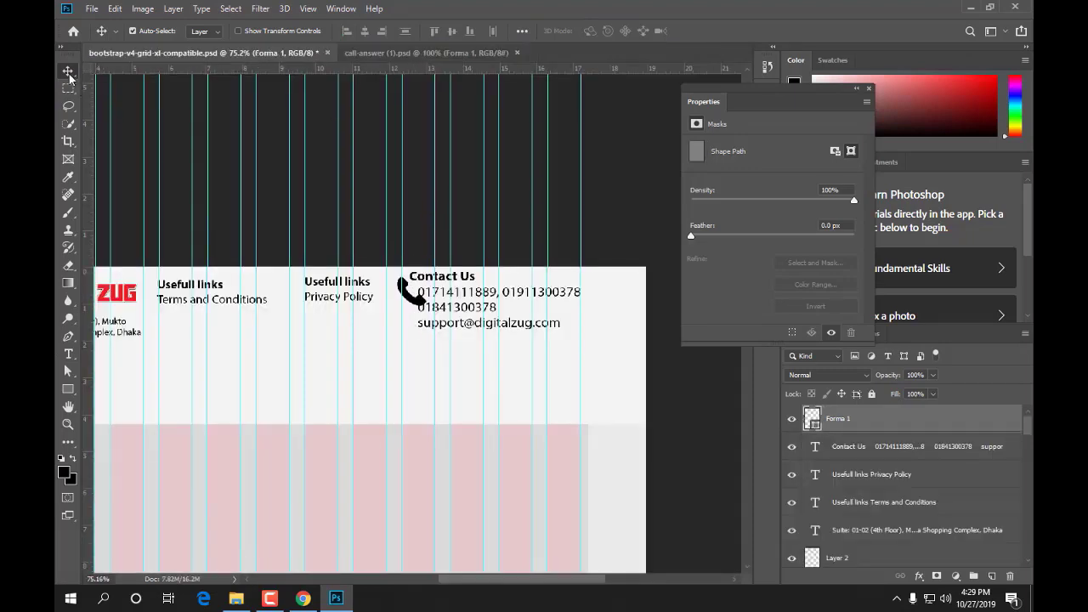
- Scale the phone icon beside the first phone number down to about 32% of its size
{"action": "key", "text": "ctrl+t"}
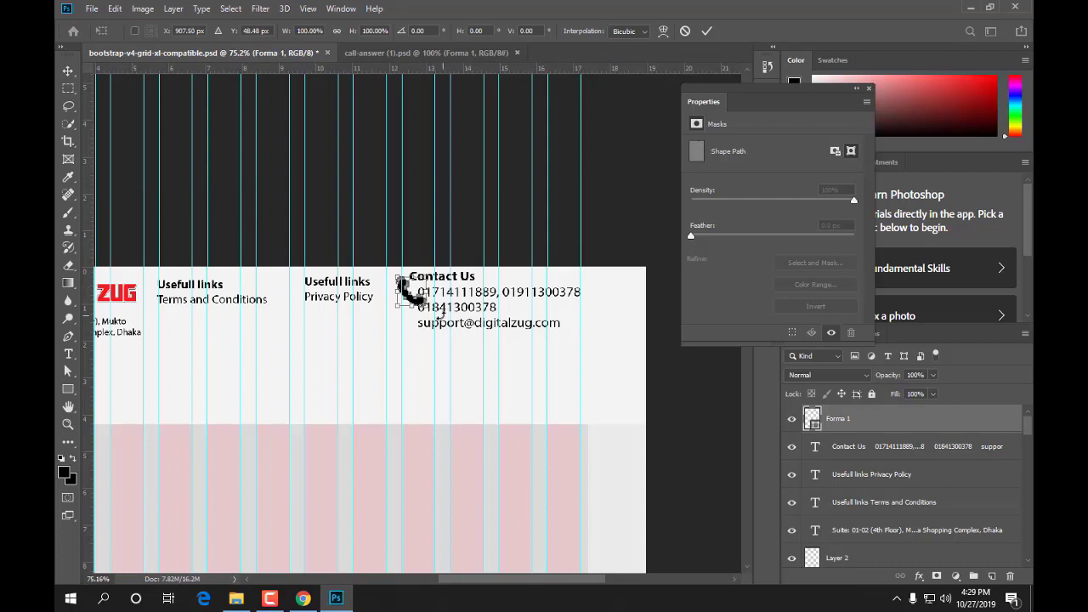
{"action": "left_click_drag", "start_coordinate": [425, 306], "coordinate": [415, 293]}
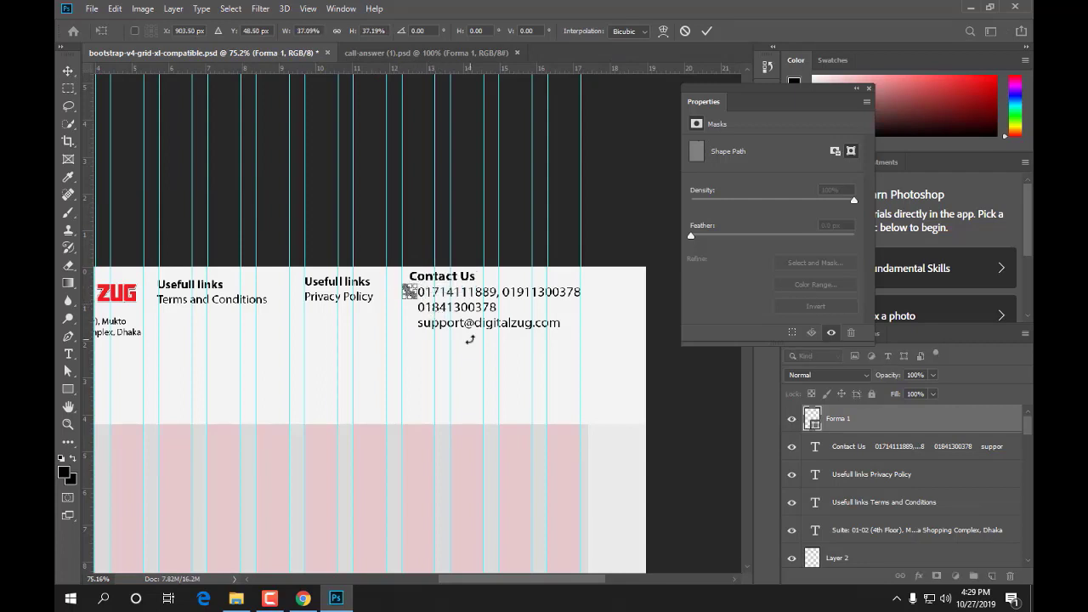
{"action": "scroll", "coordinate": [474, 335], "scroll_direction": "up", "scroll_amount": 5}
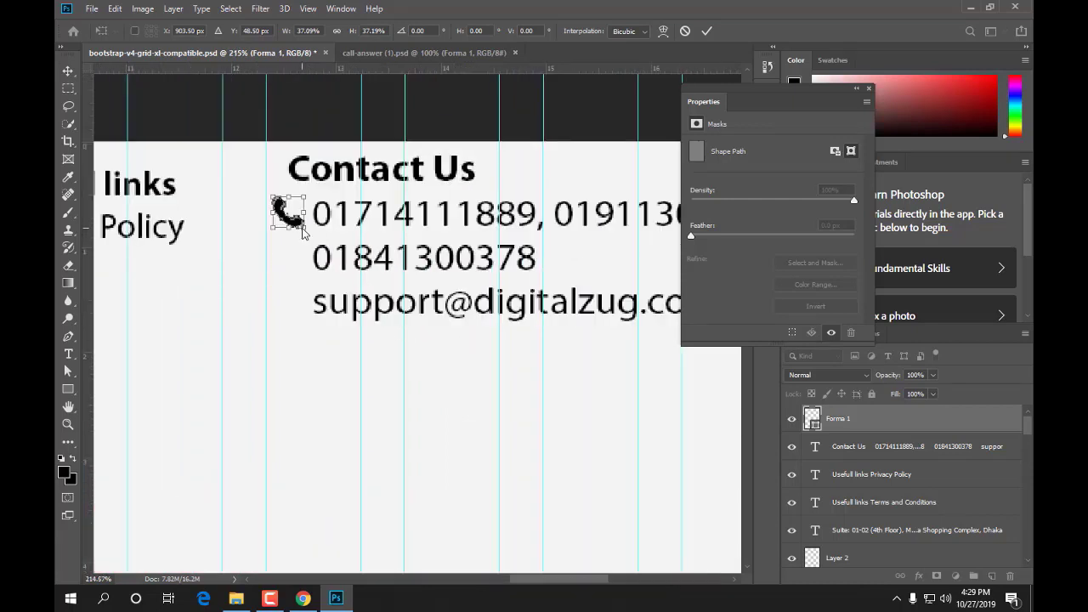
{"action": "left_click_drag", "start_coordinate": [305, 228], "coordinate": [301, 227]}
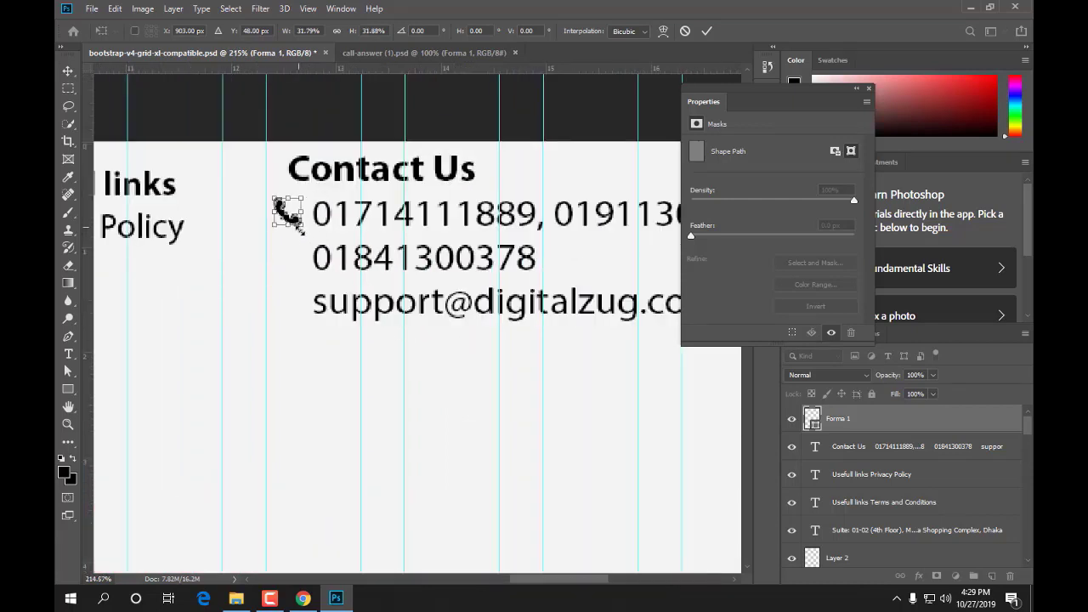
- Align the phone icon closely beside the first phone number and duplicate it beside the second number
{"action": "key", "text": "Right"}
{"action": "key", "text": "Right"}
{"action": "key", "text": "Right"}
{"action": "key", "text": "Right"}
{"action": "key", "text": "Right"}
{"action": "key", "text": "Down"}
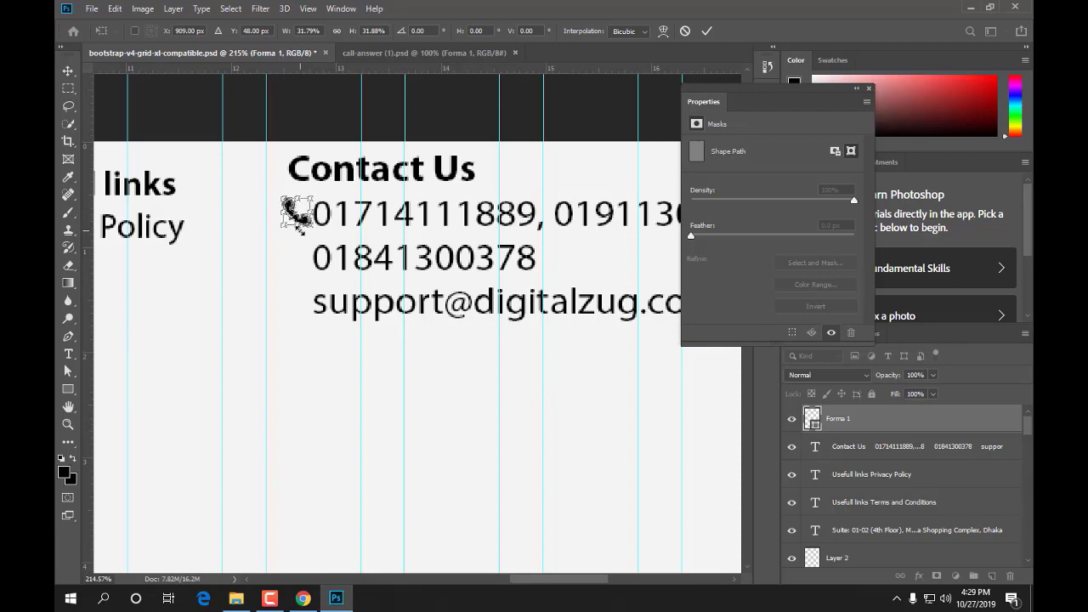
{"action": "key", "text": "Left"}
{"action": "left_click", "coordinate": [705, 31]}
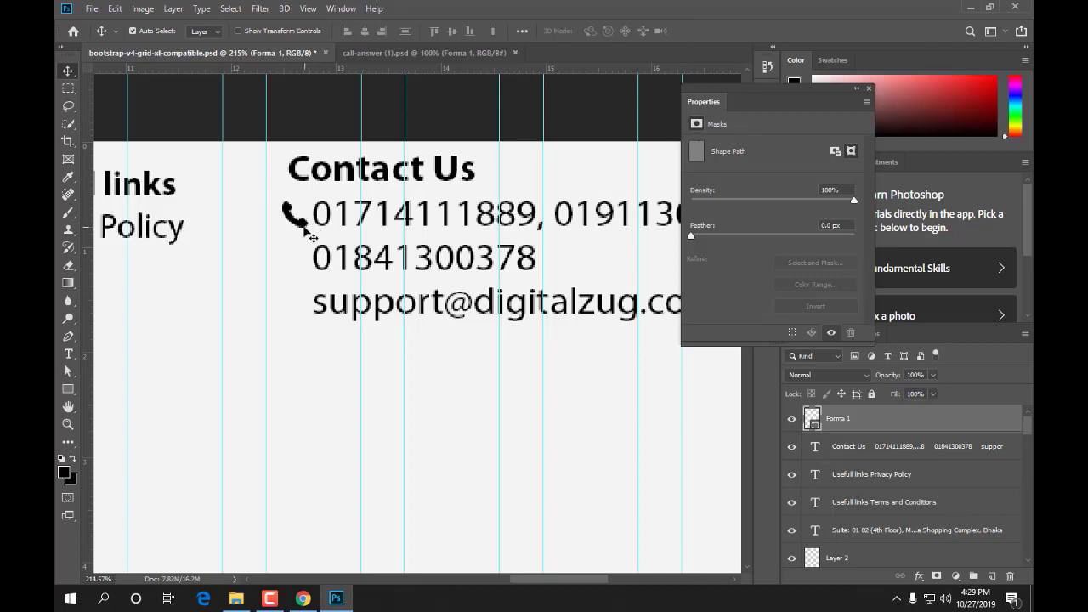
{"action": "left_click_drag", "start_coordinate": [296, 223], "coordinate": [297, 267]}
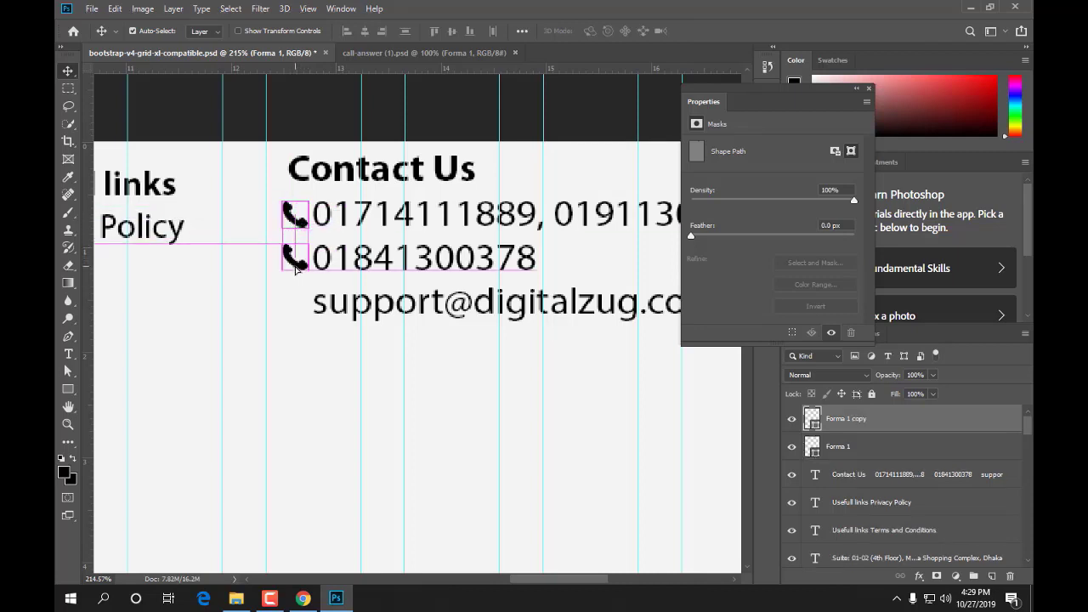
- Open the downloaded message-closed-envelope.psd, close call-answer (1).psd, and copy the envelope icon into the footer document
{"action": "left_click", "coordinate": [303, 598]}
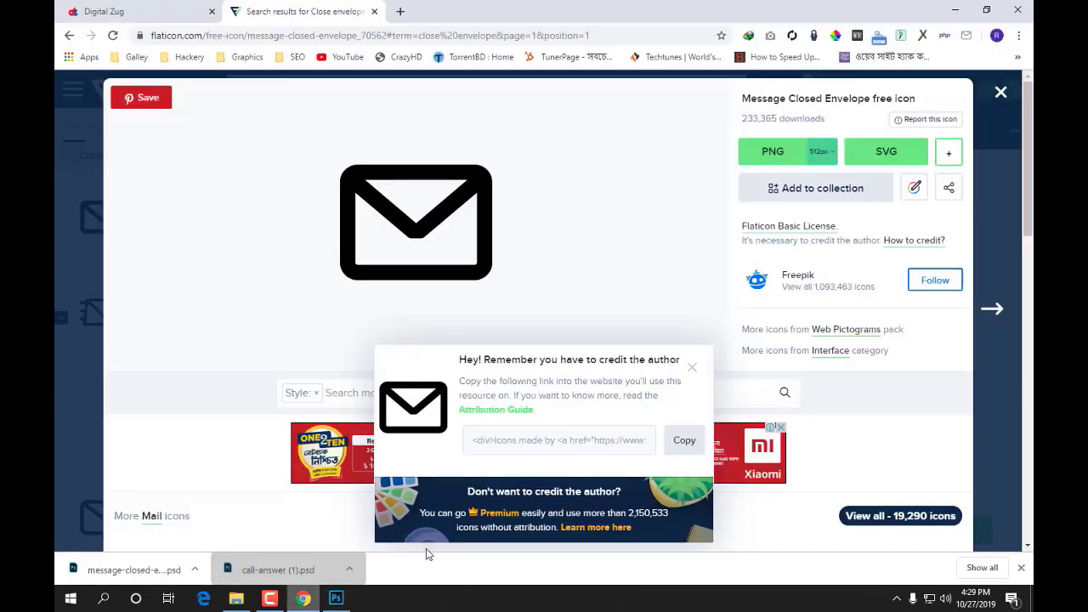
{"action": "left_click", "coordinate": [161, 568]}
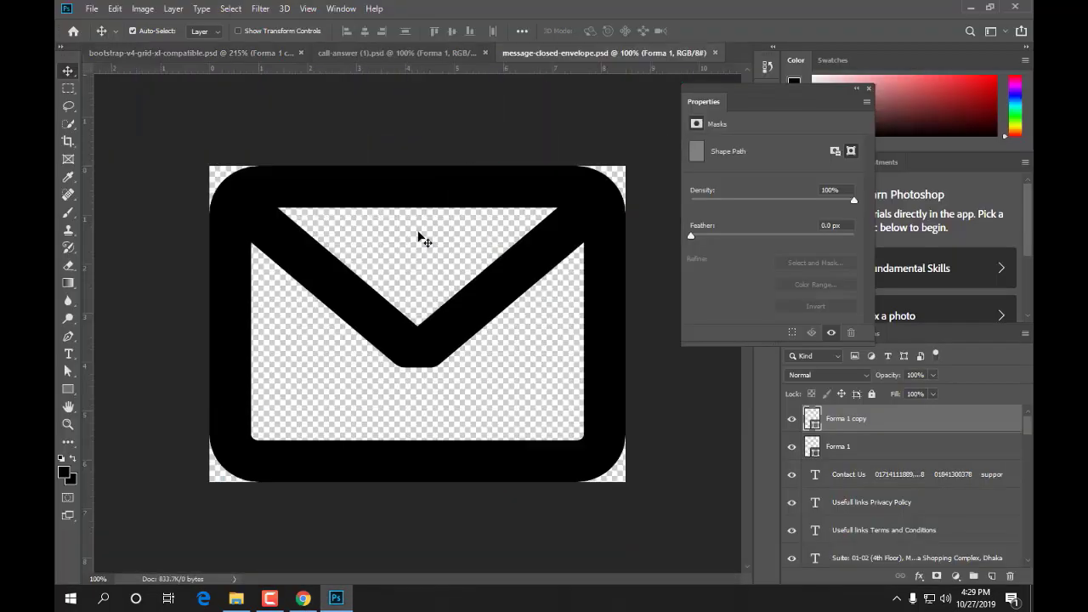
{"action": "left_click", "coordinate": [485, 53]}
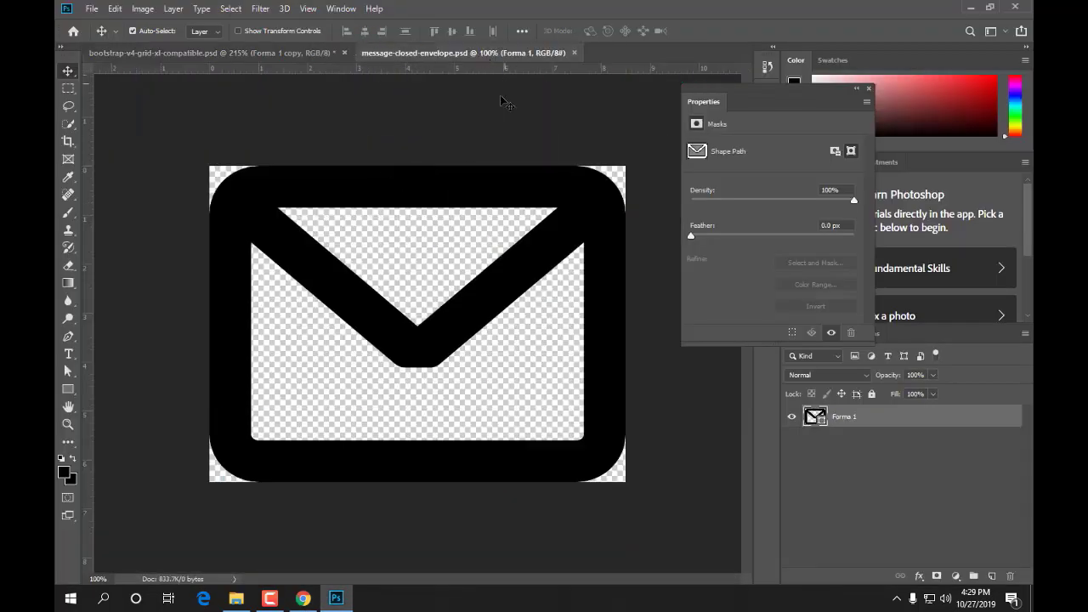
{"action": "left_click_drag", "start_coordinate": [417, 201], "coordinate": [301, 108]}
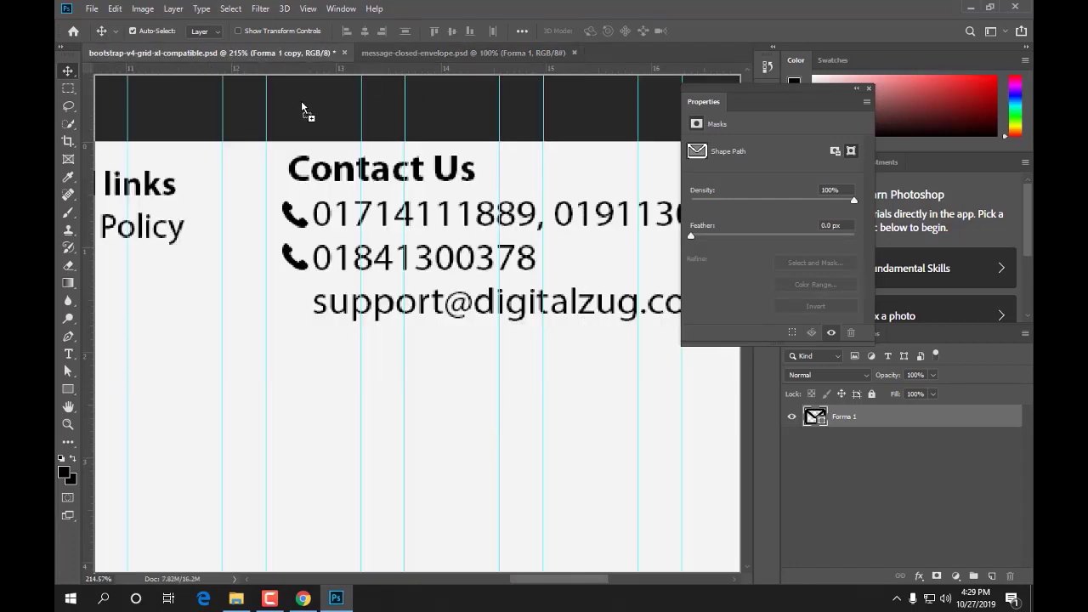
{"action": "left_click_drag", "start_coordinate": [300, 311], "coordinate": [317, 328]}
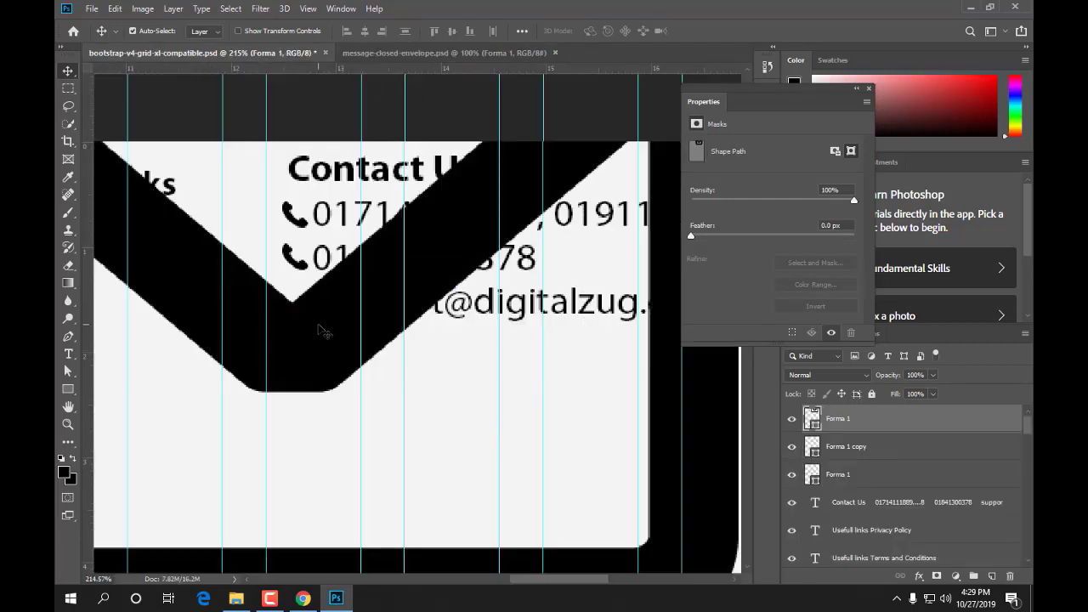
- Scale the envelope icon down to about 3% and align it beside the support e-mail line under Contact Us
{"action": "scroll", "coordinate": [323, 330], "scroll_direction": "down", "scroll_amount": 5}
{"action": "key", "text": "ctrl+t"}
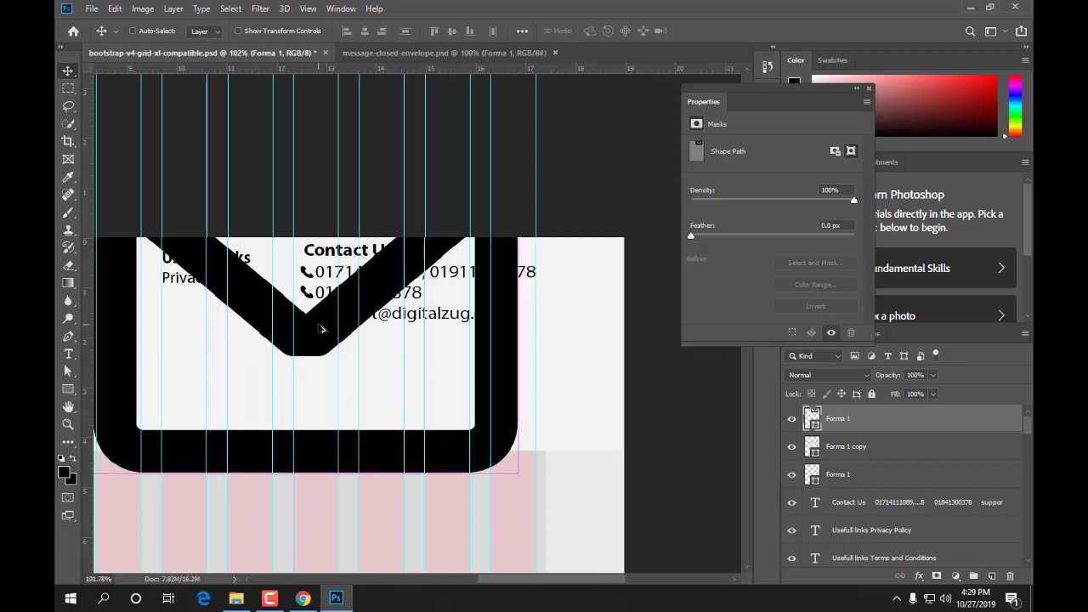
{"action": "left_click_drag", "start_coordinate": [519, 149], "coordinate": [335, 330]}
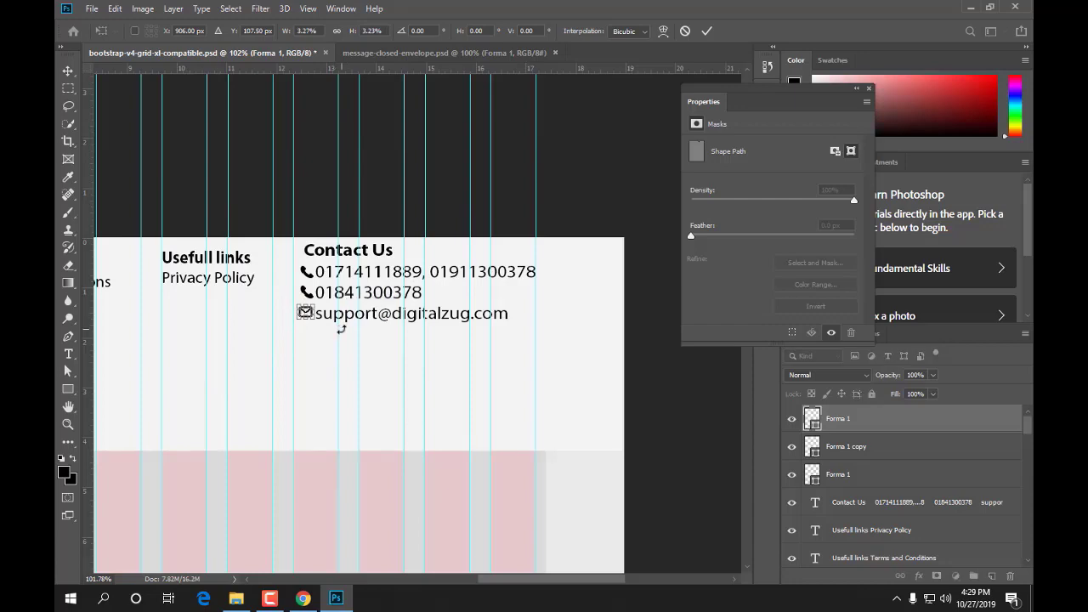
{"action": "scroll", "coordinate": [341, 330], "scroll_direction": "up", "scroll_amount": 6}
{"action": "left_click_drag", "start_coordinate": [263, 318], "coordinate": [337, 365]}
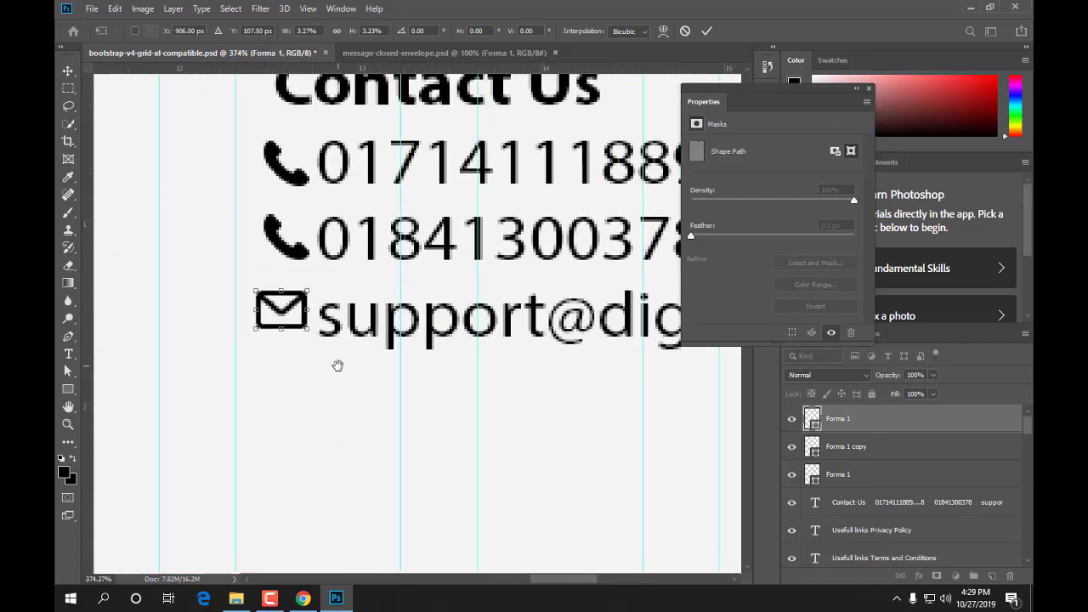
{"action": "key", "text": "Down"}
{"action": "key", "text": "Down"}
{"action": "key", "text": "Down"}
{"action": "key", "text": "Down"}
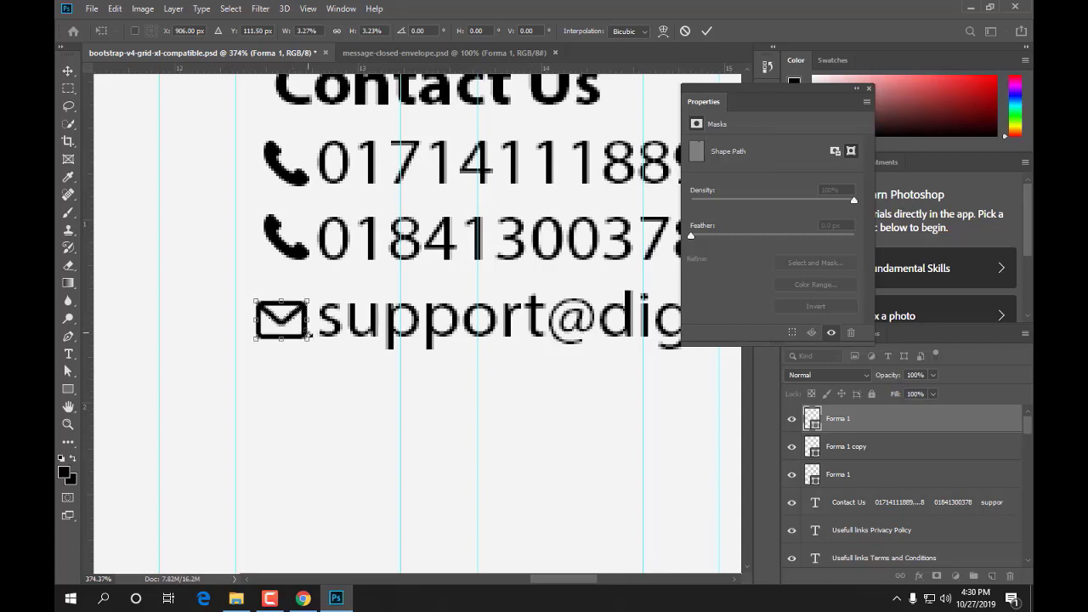
{"action": "left_click", "coordinate": [706, 31]}
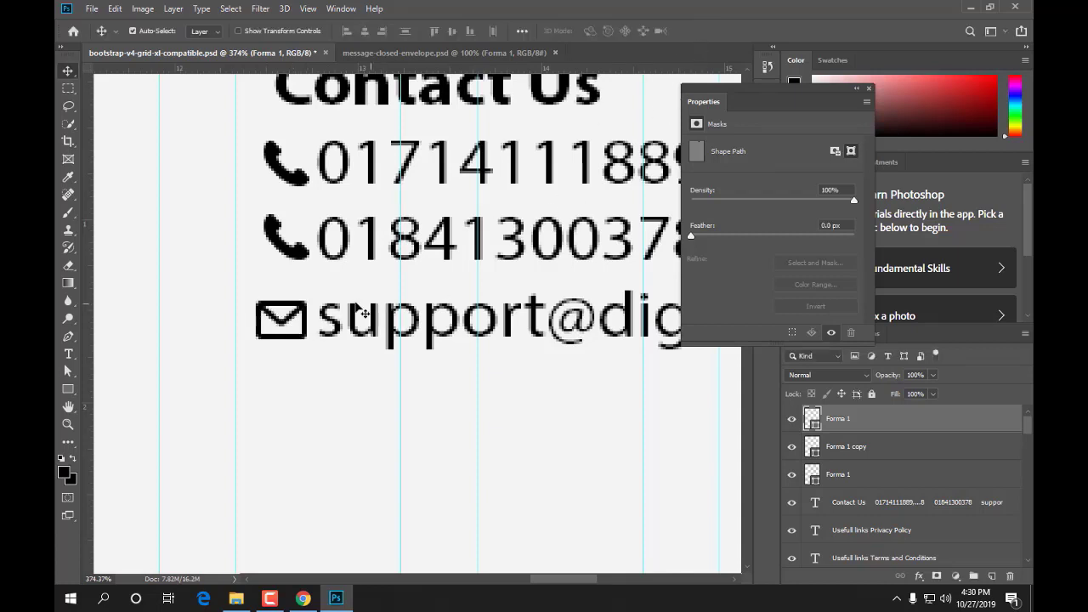
- Shrink the envelope icon further to about 90% width and 93% height and line it up under the phone icons
{"action": "key", "text": "ctrl+t"}
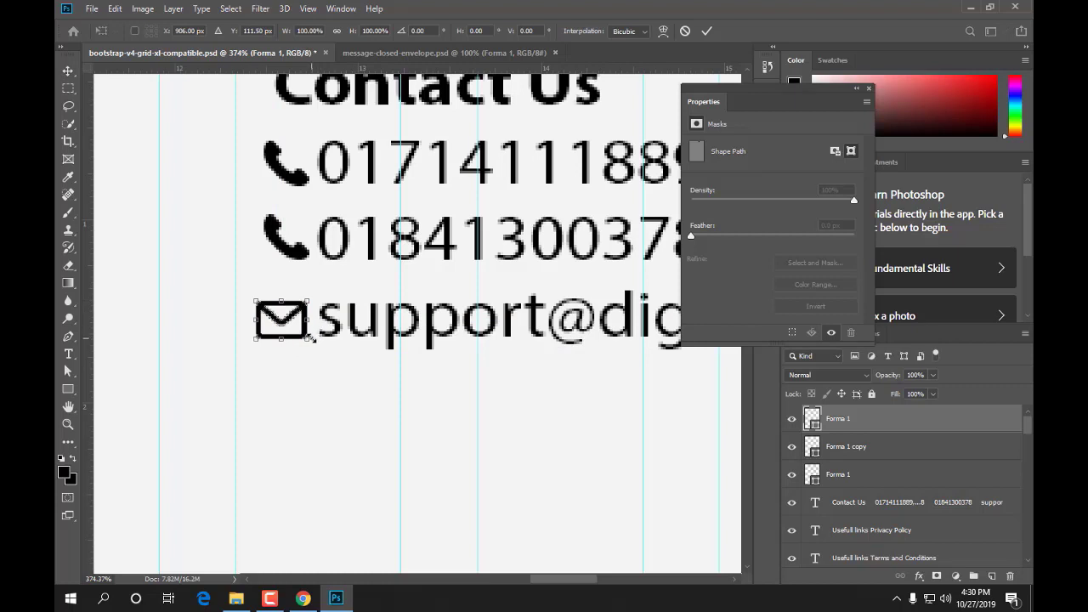
{"action": "left_click_drag", "start_coordinate": [308, 339], "coordinate": [305, 338]}
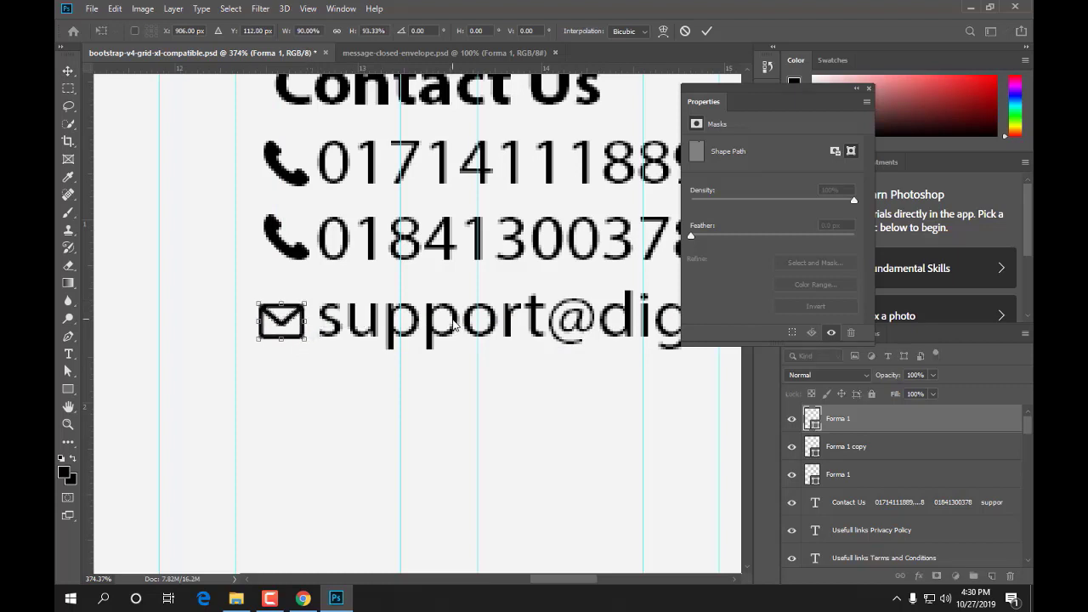
{"action": "key", "text": "Right"}
{"action": "key", "text": "Right"}
{"action": "key", "text": "Up"}
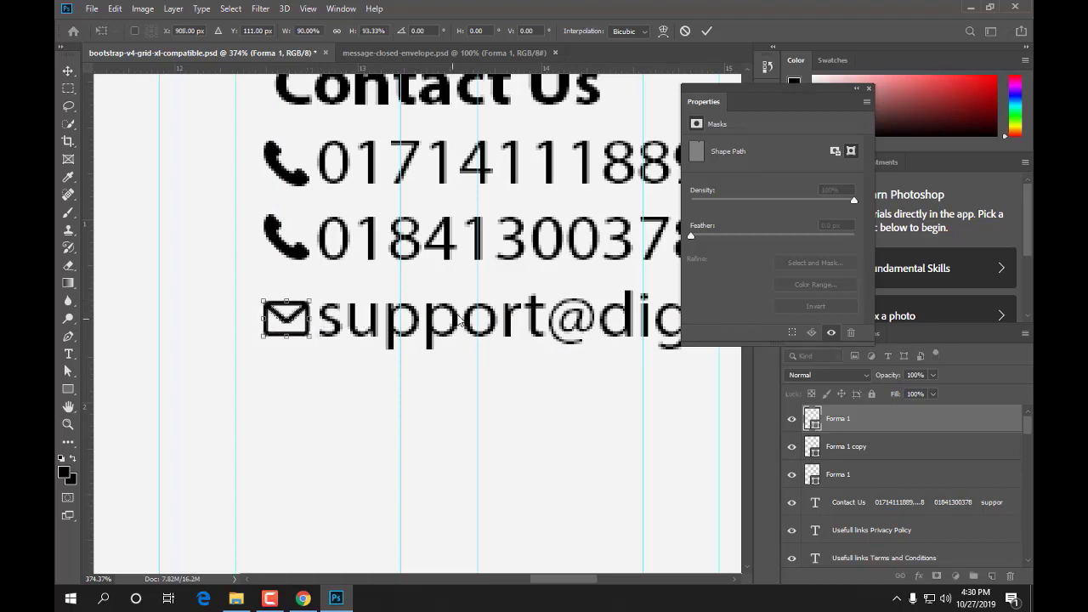
{"action": "left_click", "coordinate": [712, 33]}
{"action": "scroll", "coordinate": [383, 277], "scroll_direction": "down", "scroll_amount": 3}
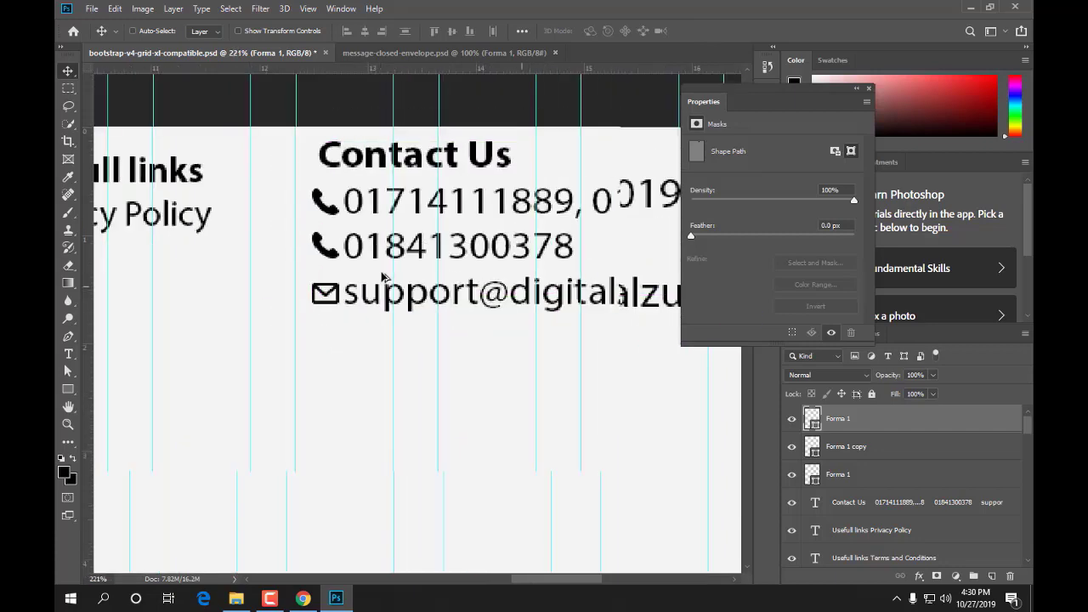
{"action": "scroll", "coordinate": [383, 276], "scroll_direction": "down", "scroll_amount": 5}
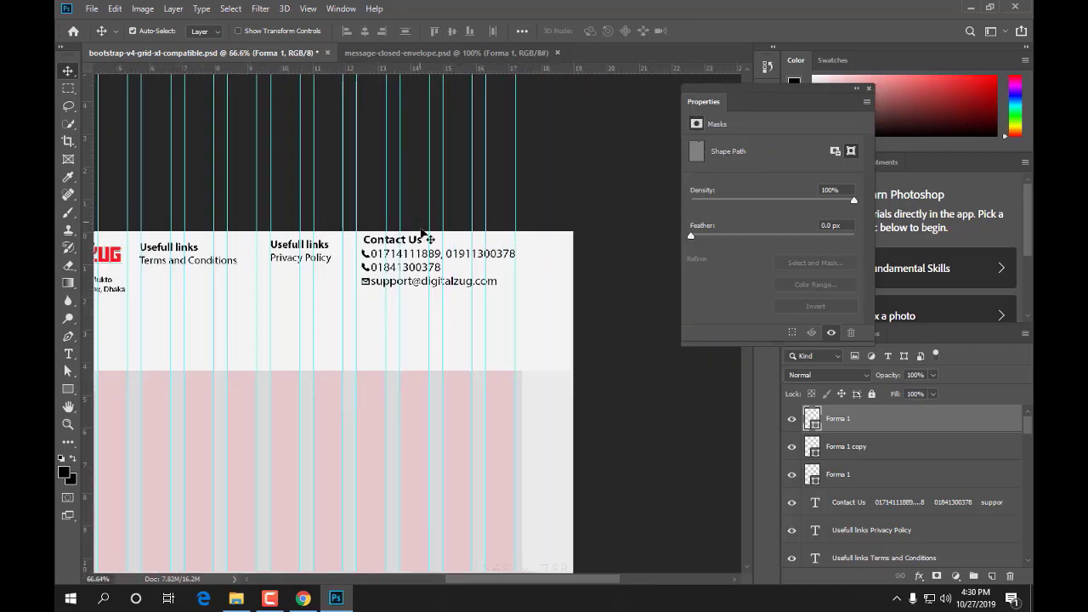
- Switch to Chrome, check the social icons in the Digital Zug website's footer, and search Flaticon for "facebook"
{"action": "left_click", "coordinate": [302, 598]}
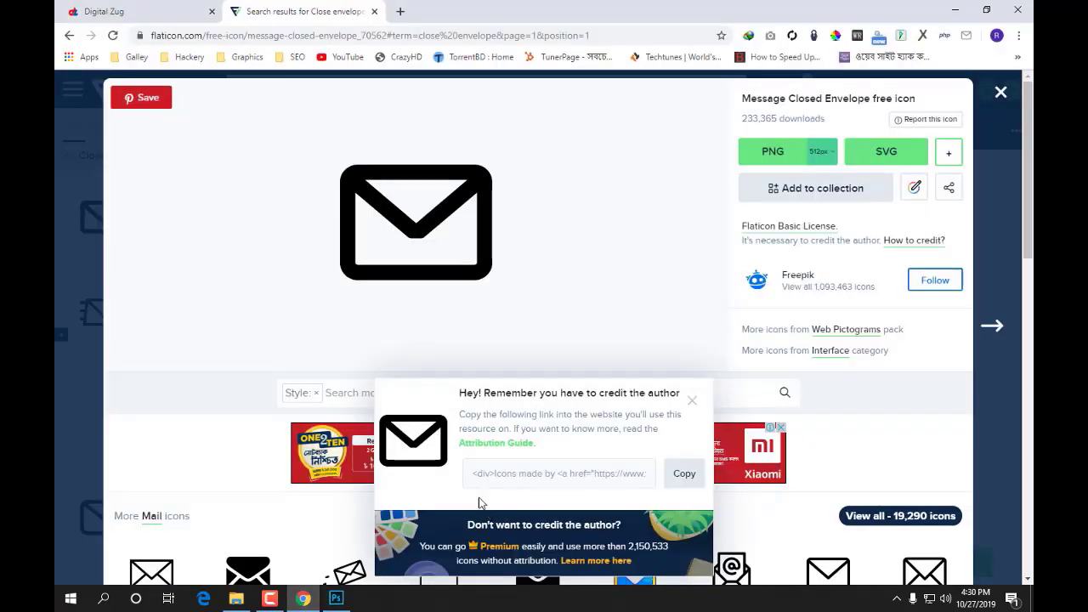
{"action": "key", "text": "ctrl+Tab"}
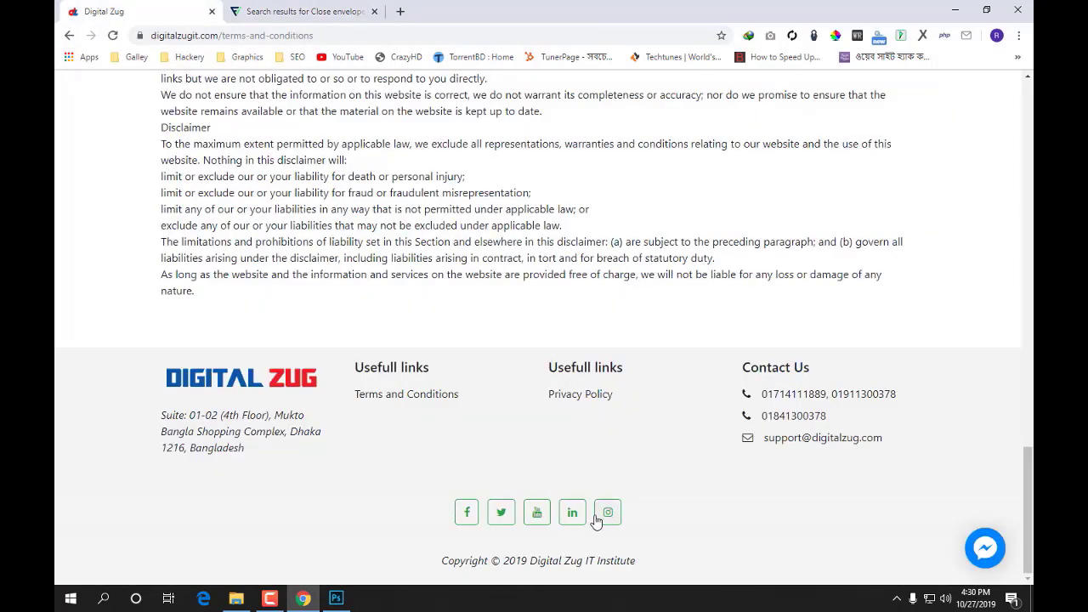
{"action": "left_click", "coordinate": [312, 10]}
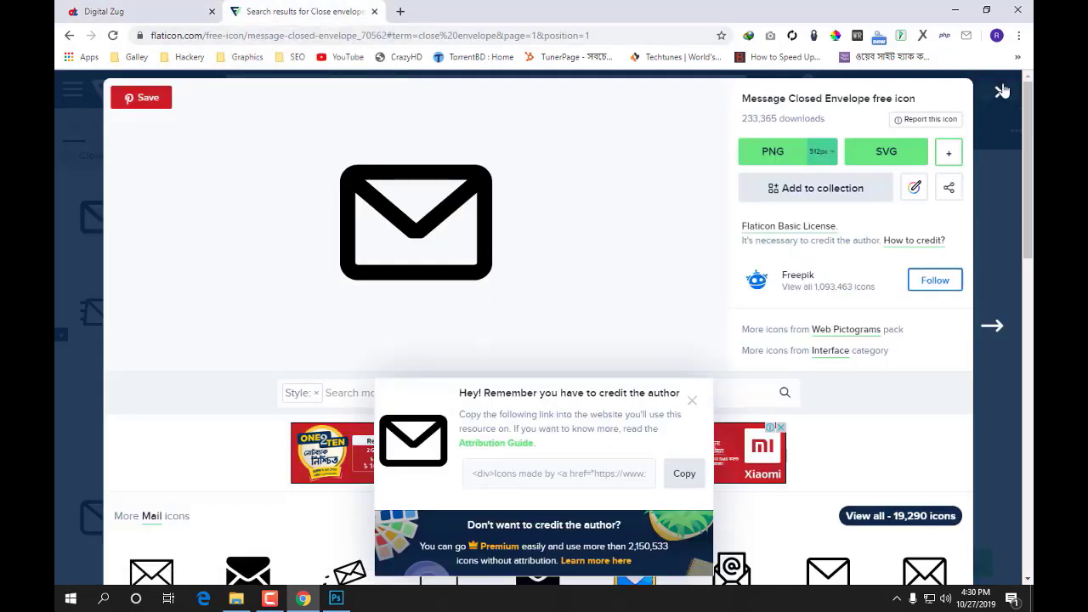
{"action": "key", "text": "Escape"}
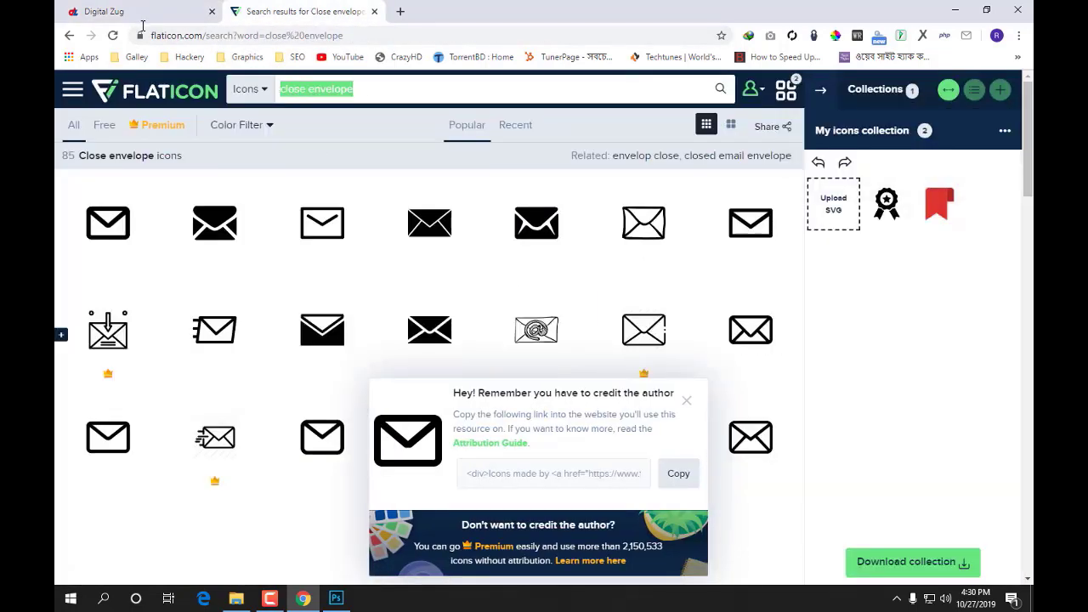
{"action": "type", "text": "fa"}
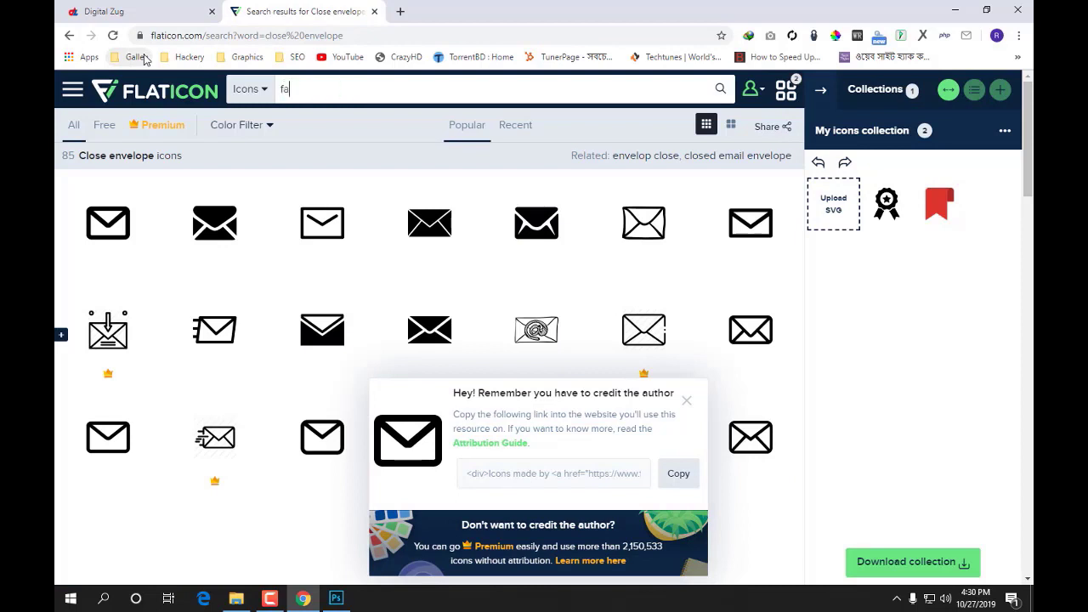
{"action": "type", "text": "cebo"}
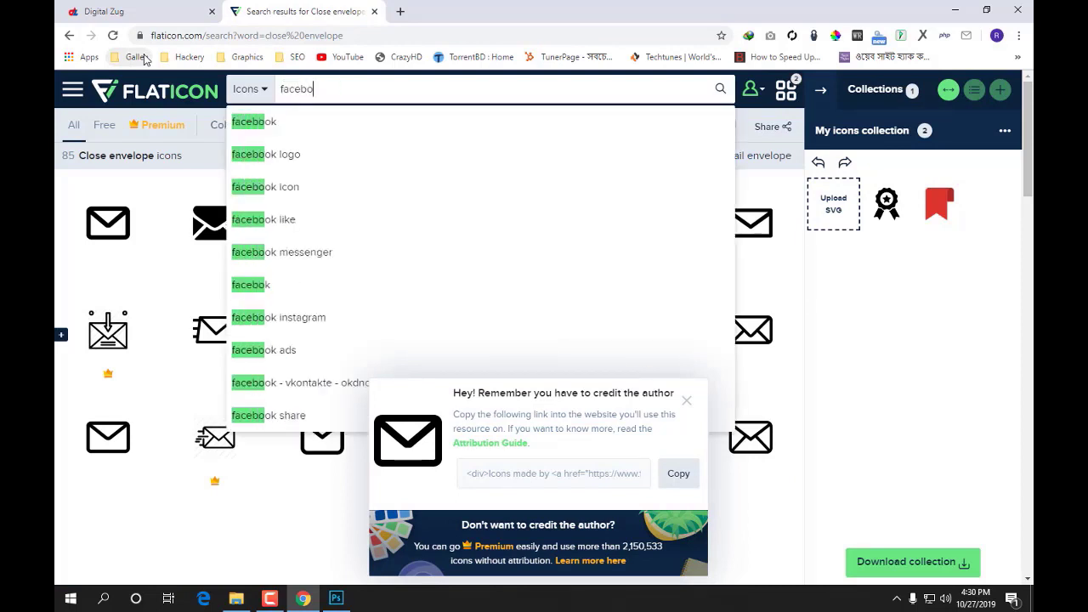
{"action": "type", "text": "ok"}
{"action": "key", "text": "Return"}
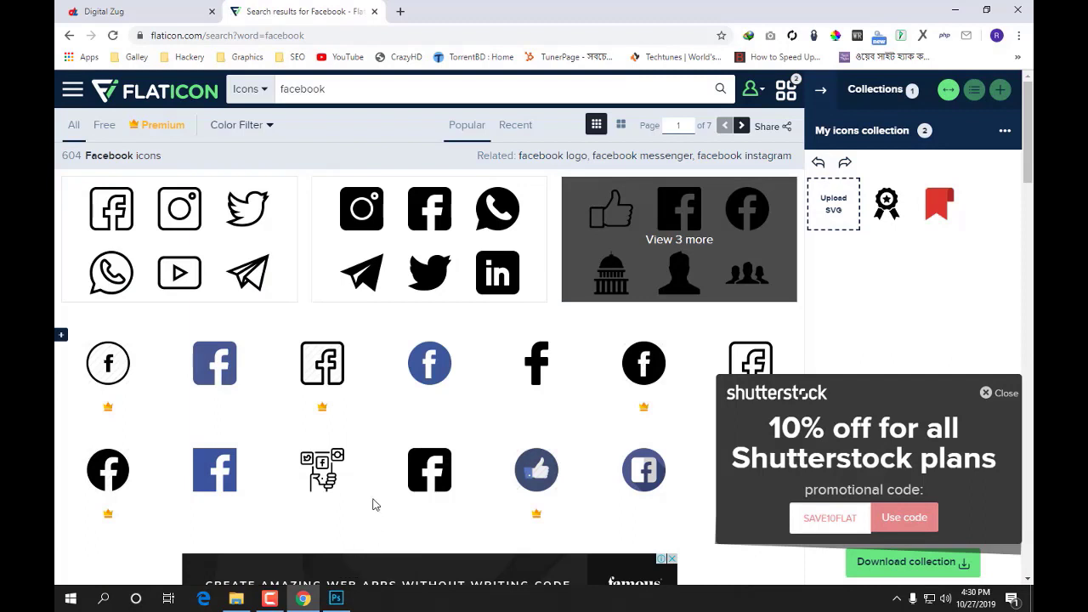
- Compare the Facebook icon results on Flaticon with the website footer's social buttons and the Photoshop footer
{"action": "mouse_move", "coordinate": [366, 376]}
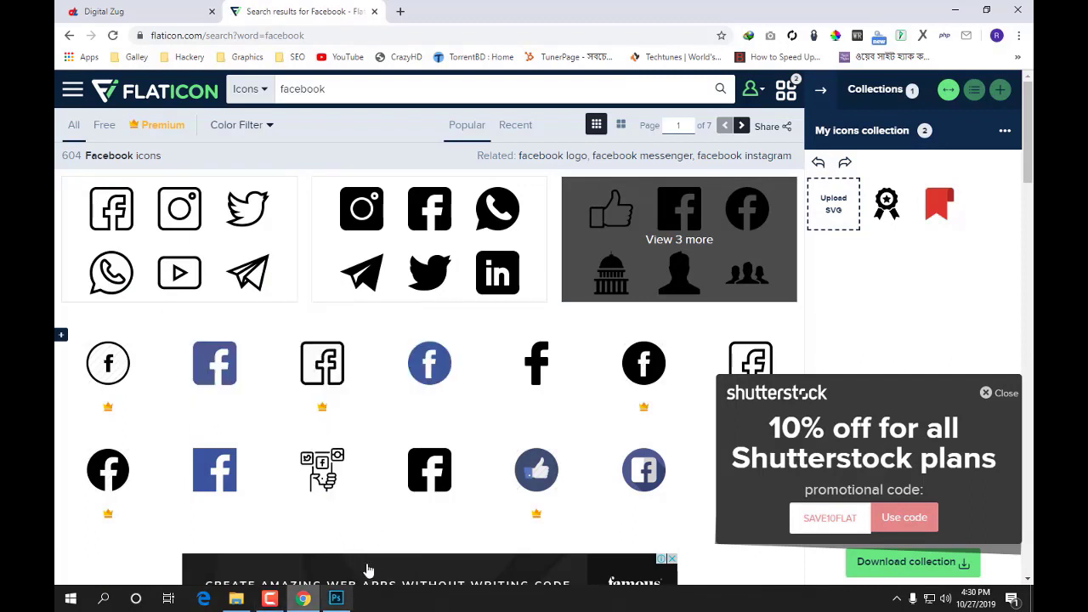
{"action": "left_click", "coordinate": [336, 598]}
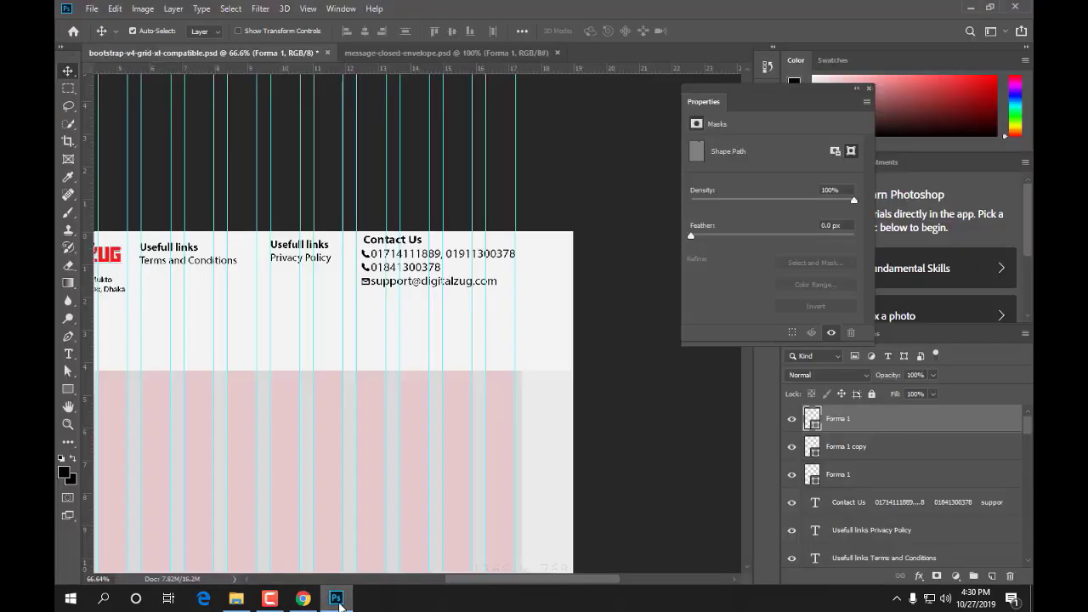
{"action": "left_click", "coordinate": [304, 599]}
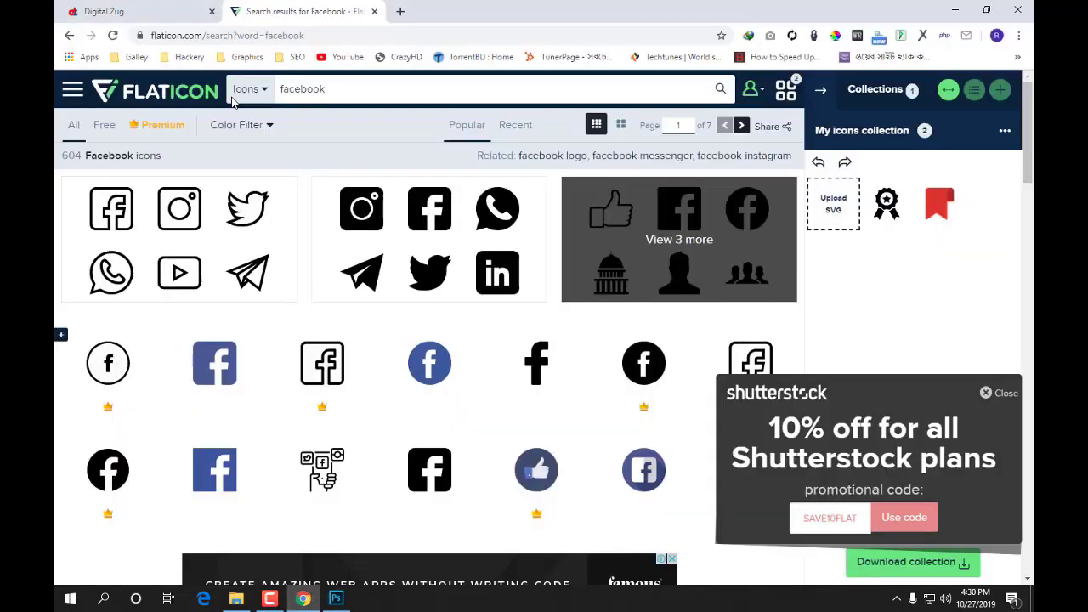
{"action": "left_click", "coordinate": [176, 11]}
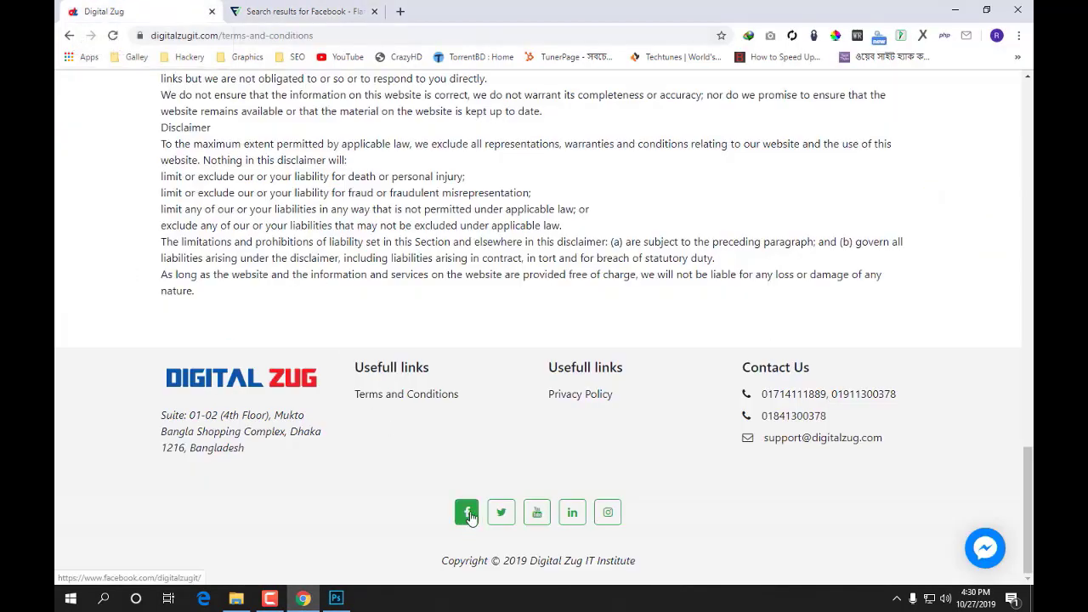
{"action": "left_click", "coordinate": [956, 9]}
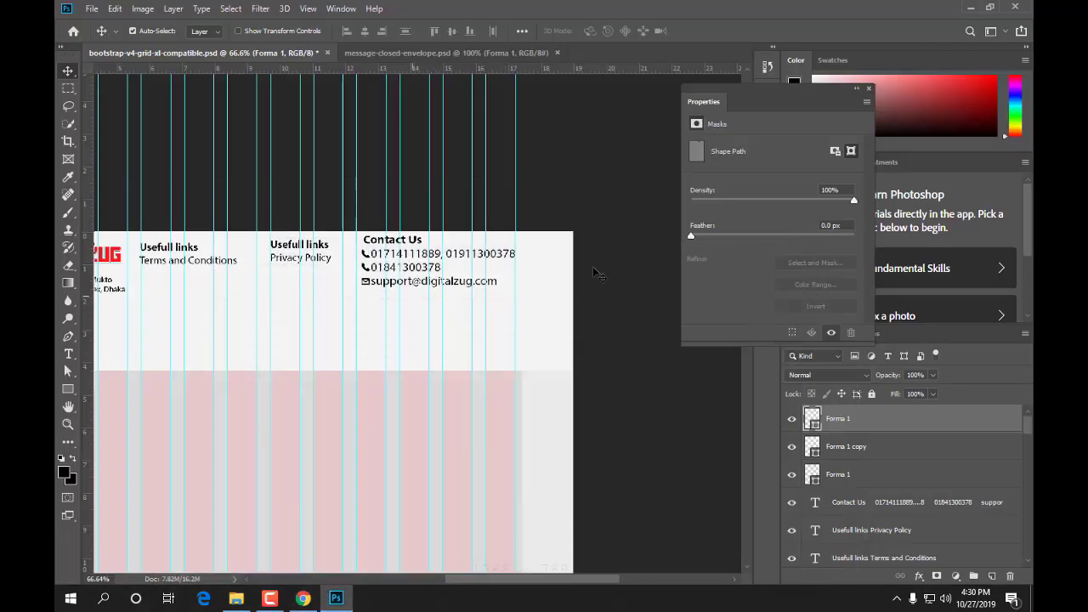
{"action": "left_click", "coordinate": [303, 598]}
{"action": "left_click", "coordinate": [298, 11]}
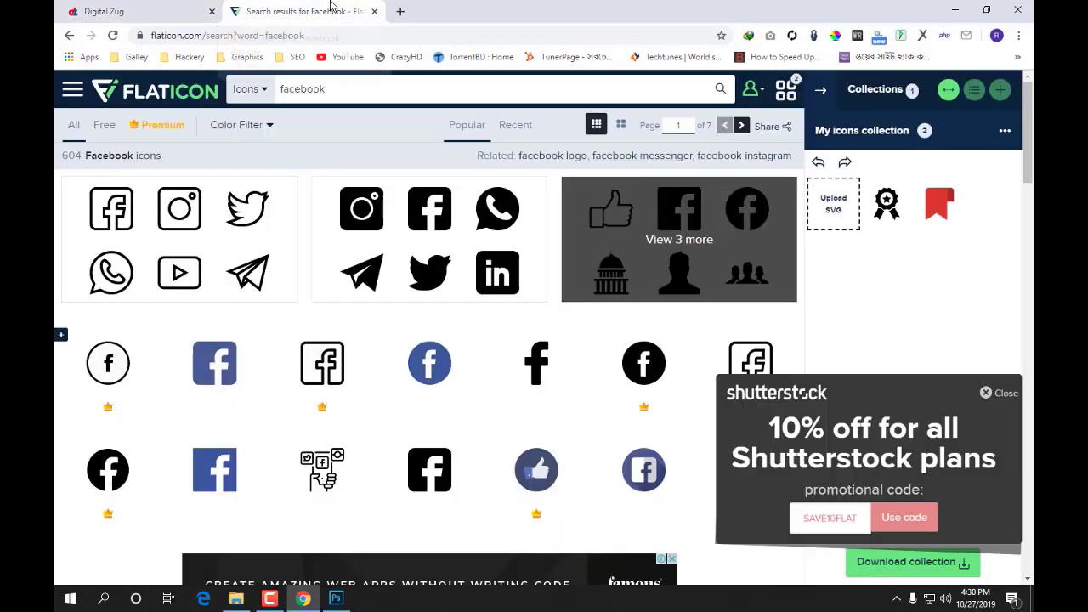
- Download the free Facebook Logo icon from Flaticon as a PSD file
{"action": "left_click", "coordinate": [571, 361]}
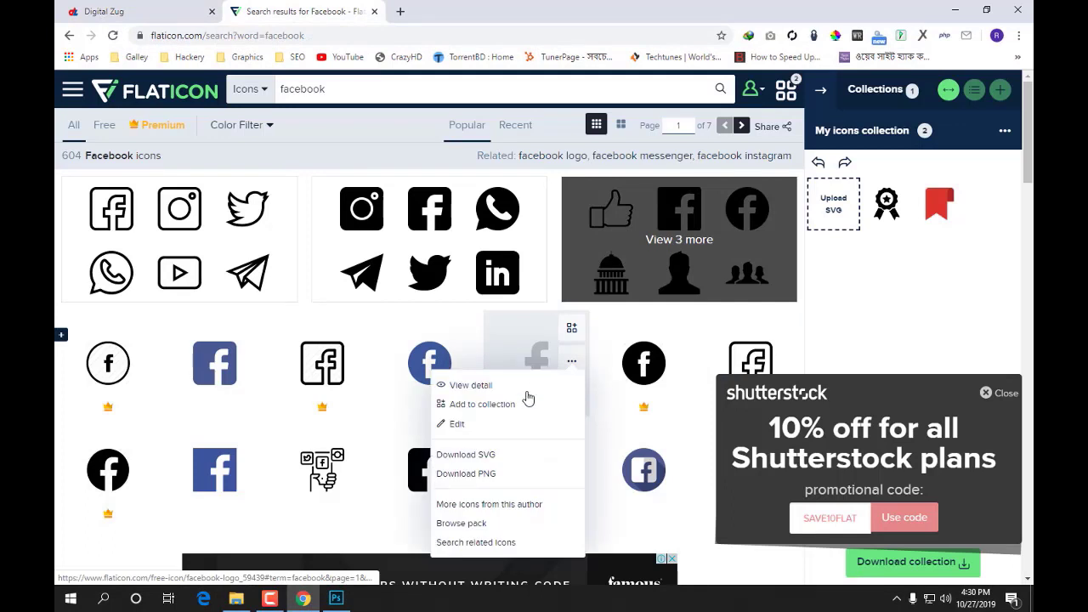
{"action": "left_click", "coordinate": [534, 350]}
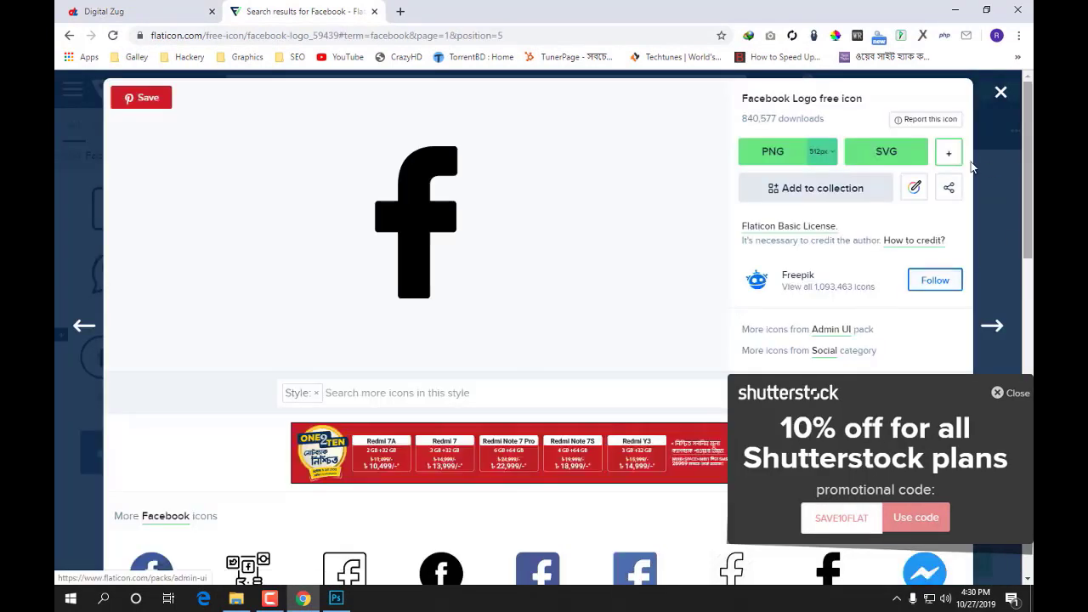
{"action": "left_click", "coordinate": [949, 153]}
{"action": "left_click", "coordinate": [921, 219]}
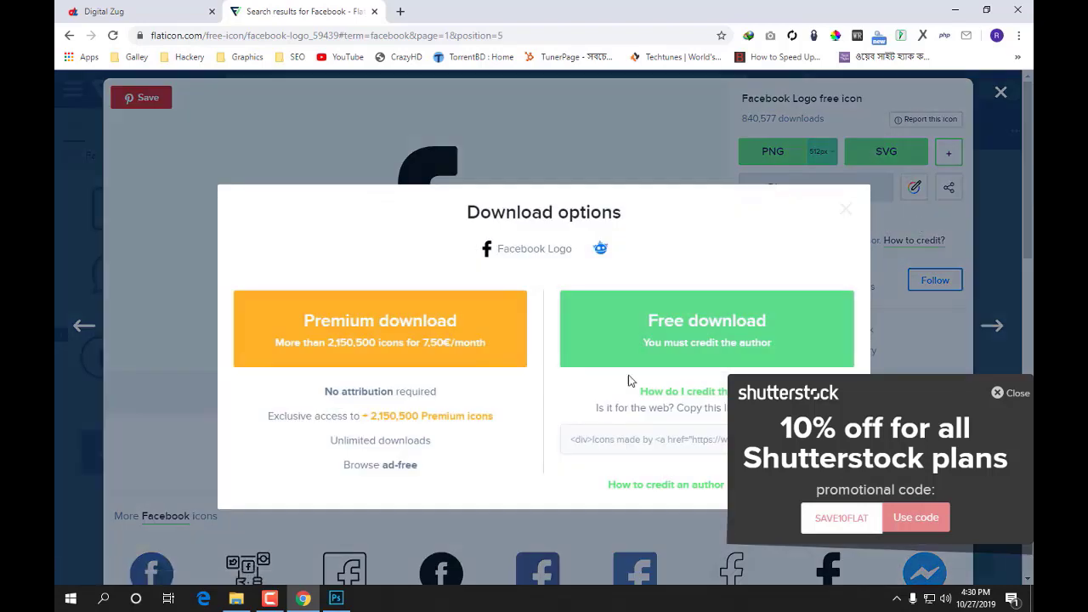
{"action": "left_click", "coordinate": [694, 350]}
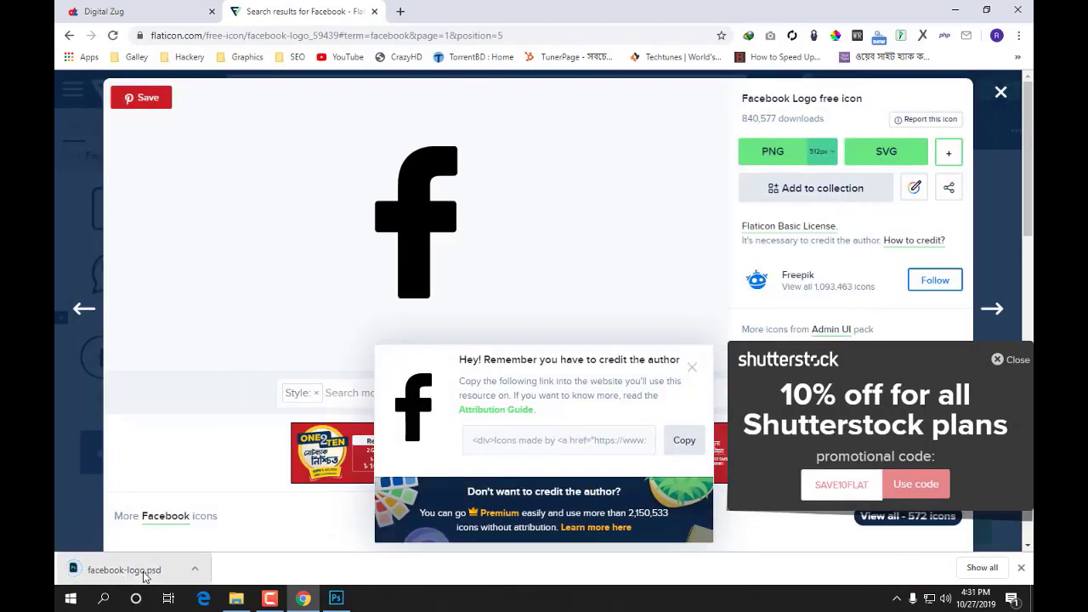
- Open facebook-logo.psd in Photoshop and copy its shape into the Bootstrap grid document, below the footer's link columns
{"action": "left_click_drag", "start_coordinate": [124, 570], "coordinate": [379, 368]}
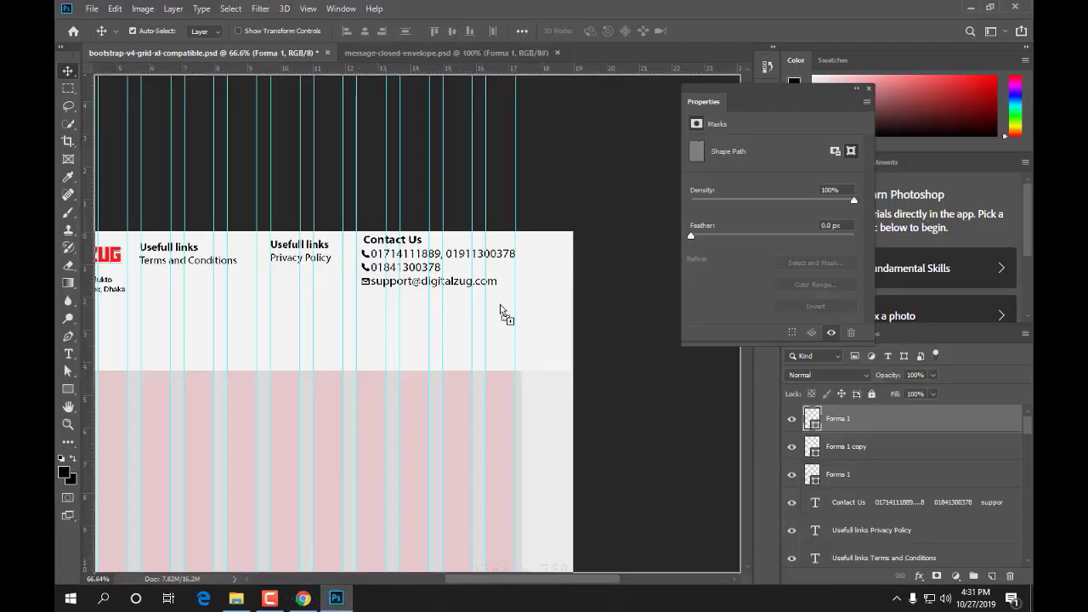
{"action": "left_click_drag", "start_coordinate": [586, 54], "coordinate": [596, 55]}
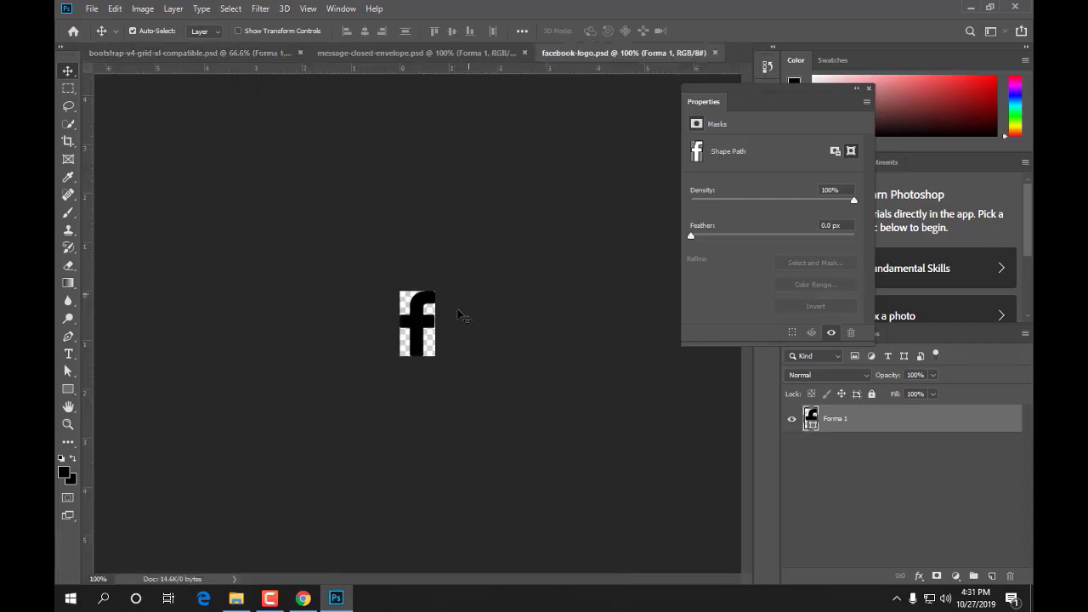
{"action": "left_click", "coordinate": [244, 53]}
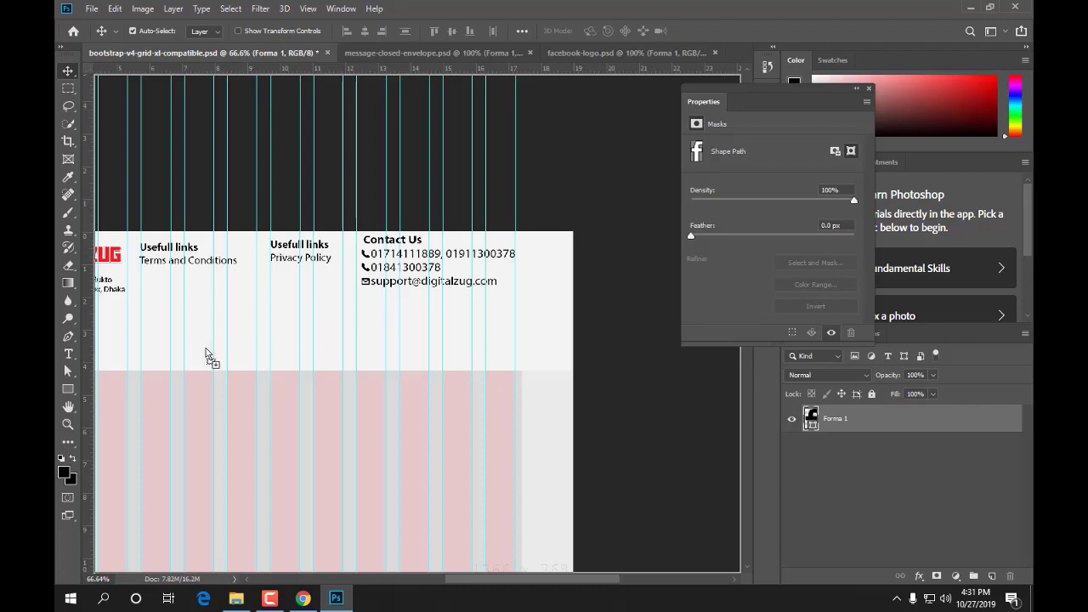
{"action": "left_click_drag", "start_coordinate": [205, 354], "coordinate": [209, 357]}
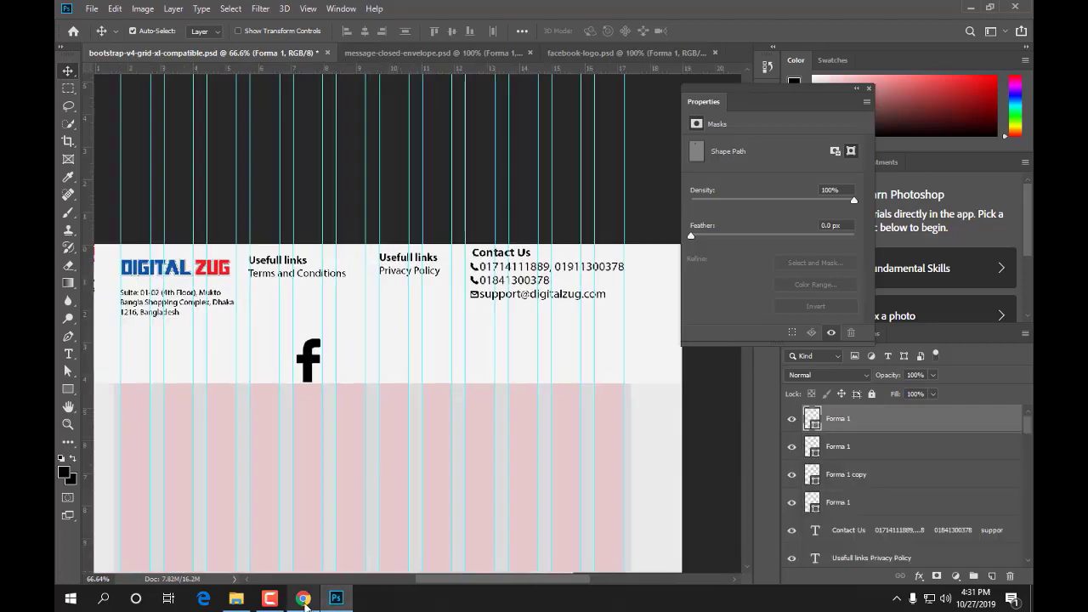
- Check the social buttons in the Digital Zug website's footer, and scale the Facebook icon in Photoshop to about 46%
{"action": "left_click", "coordinate": [303, 599]}
{"action": "left_click", "coordinate": [136, 11]}
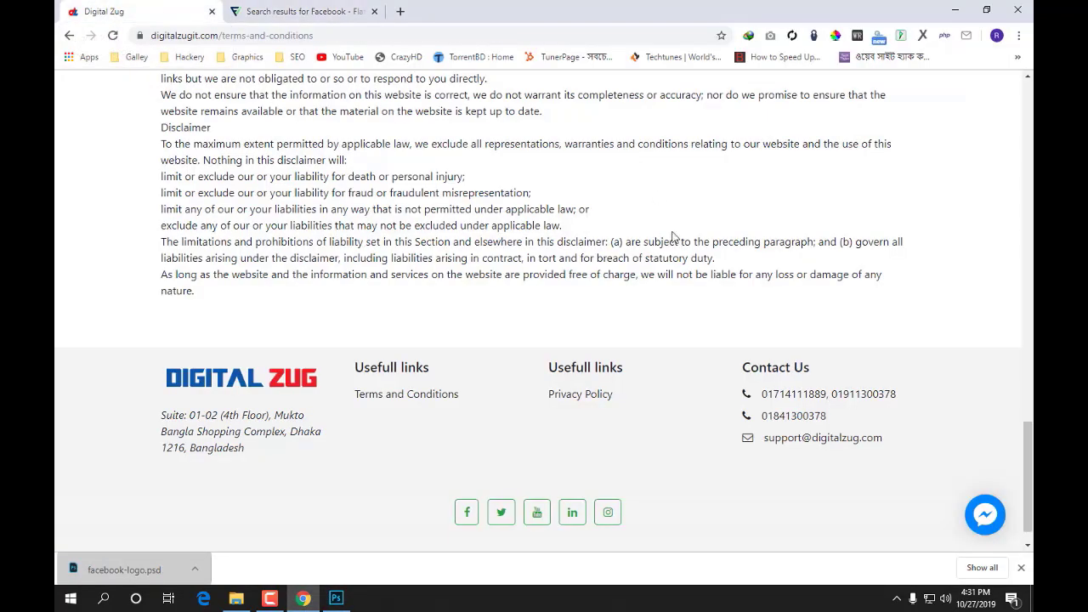
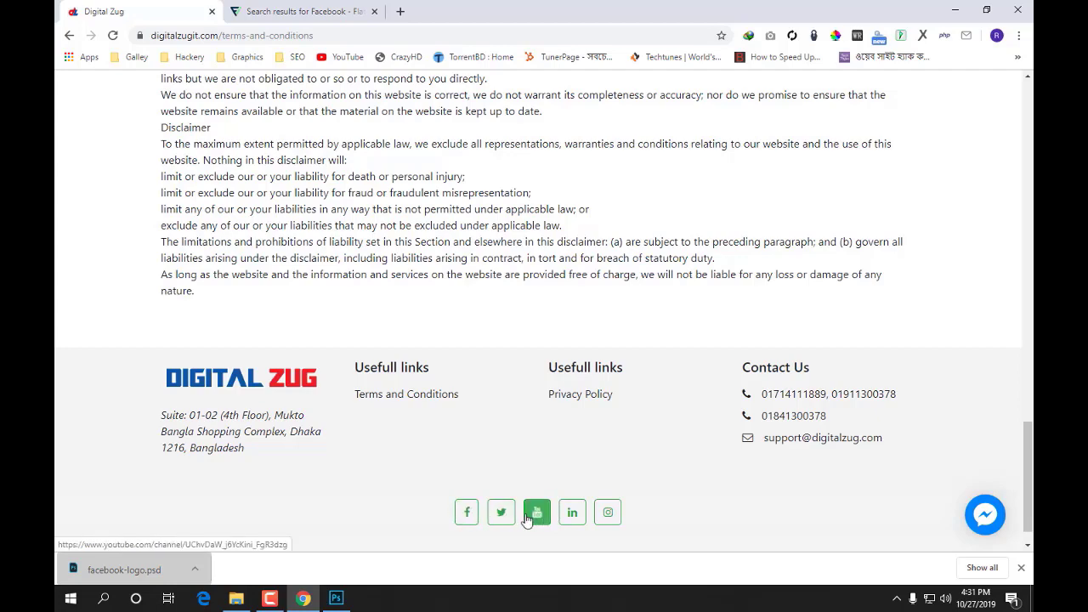
{"action": "left_click", "coordinate": [336, 598]}
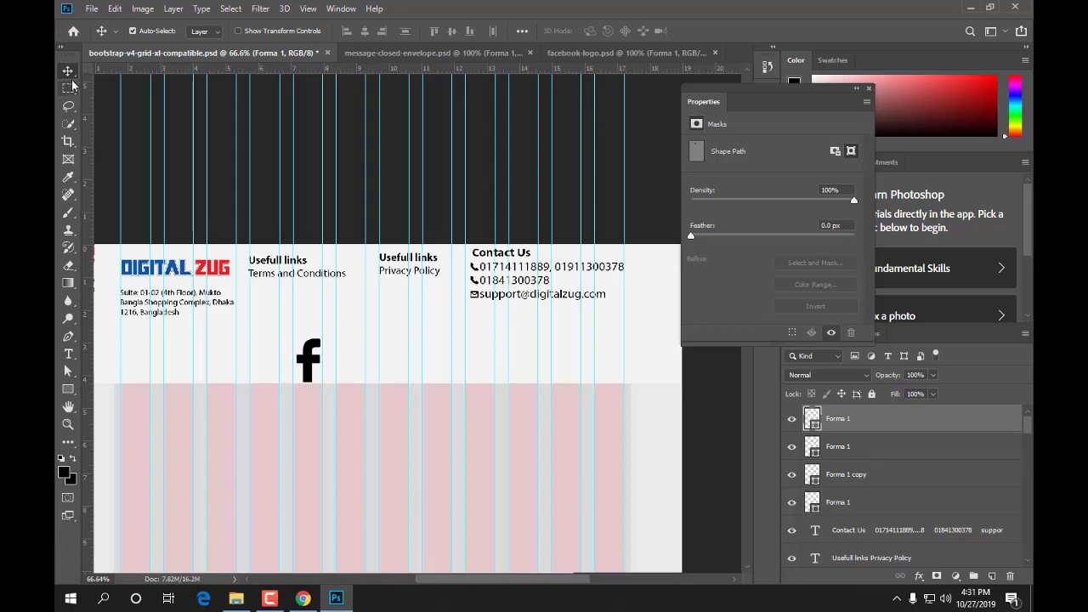
{"action": "key", "text": "ctrl+t"}
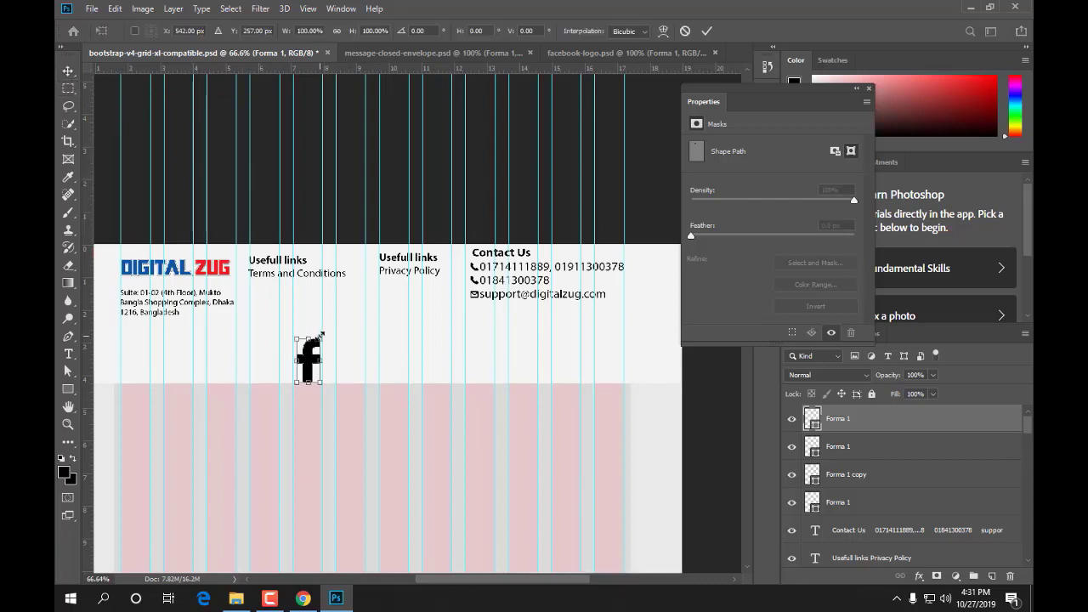
{"action": "left_click_drag", "start_coordinate": [320, 334], "coordinate": [314, 346]}
{"action": "left_click_drag", "start_coordinate": [315, 349], "coordinate": [314, 348]}
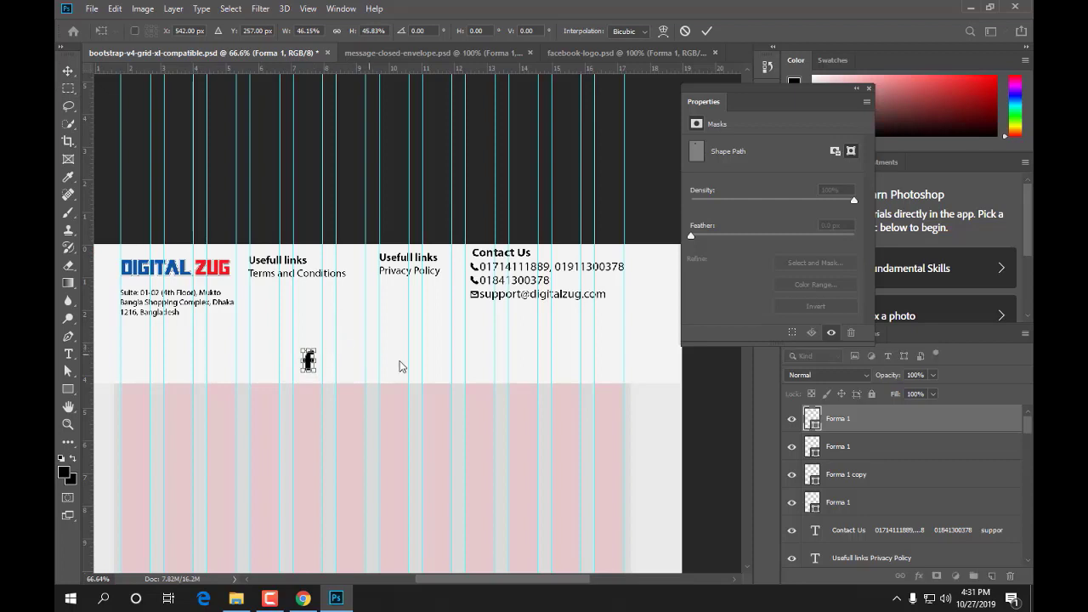
{"action": "left_click", "coordinate": [706, 31]}
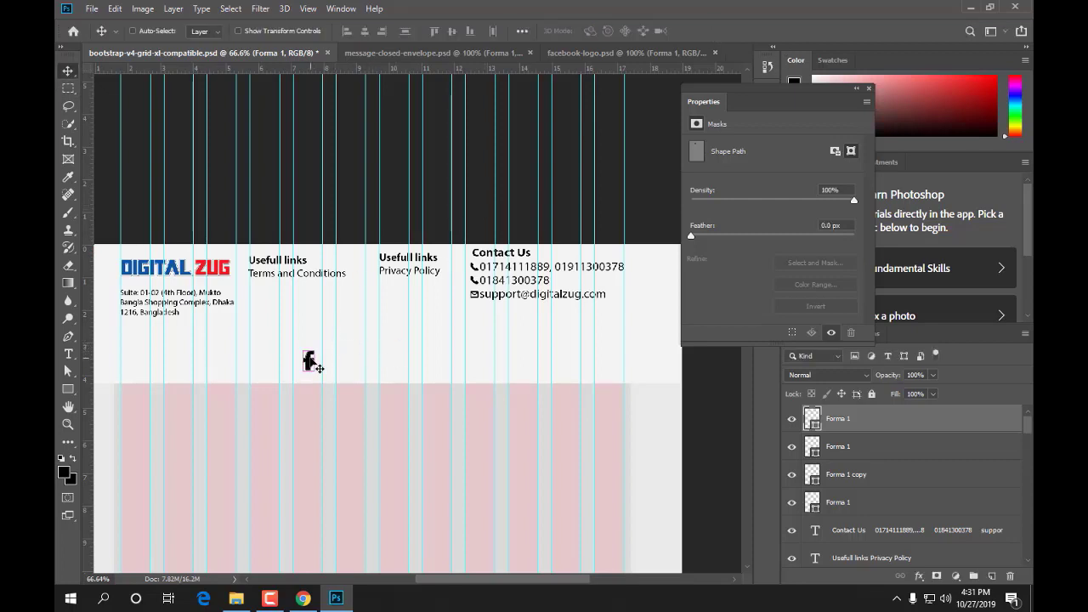
- Shrink the Facebook icon further to about 83% width and 84% height
{"action": "key", "text": "ctrl+t"}
{"action": "left_click_drag", "start_coordinate": [317, 350], "coordinate": [313, 354]}
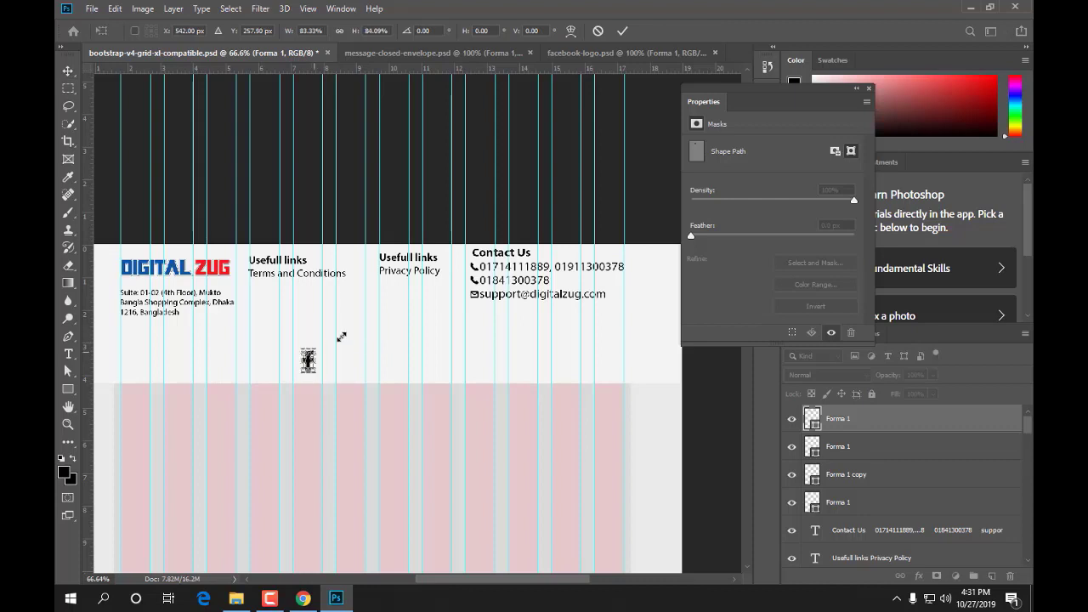
{"action": "left_click", "coordinate": [623, 31]}
{"action": "scroll", "coordinate": [310, 357], "scroll_direction": "up", "scroll_amount": 5}
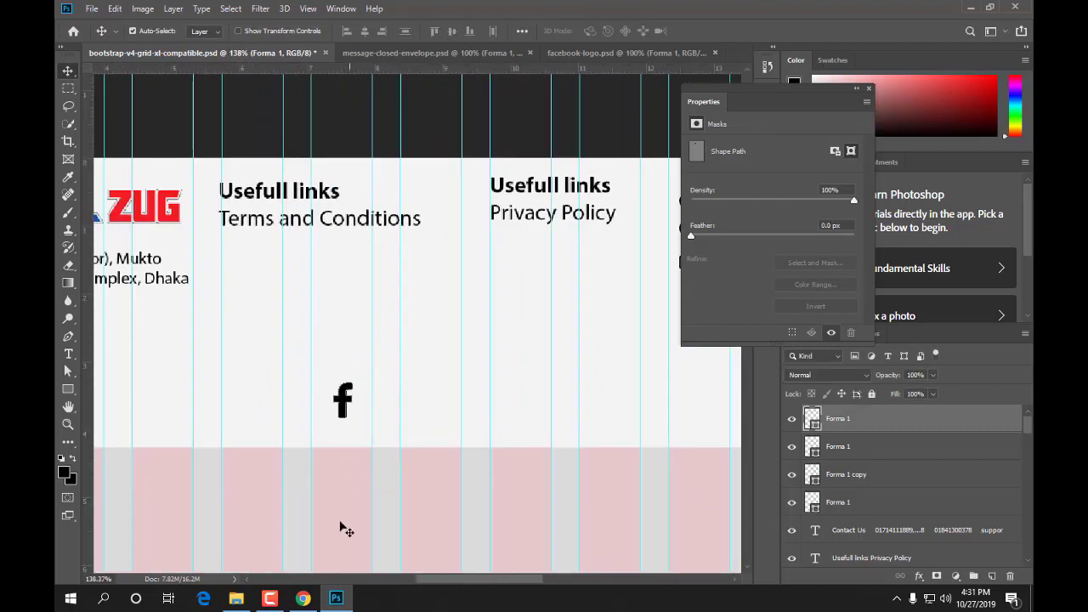
- Recheck the website's social buttons, draw a 34 × 34 px square beside the Facebook icon in Photoshop, and remove its fill
{"action": "left_click", "coordinate": [302, 599]}
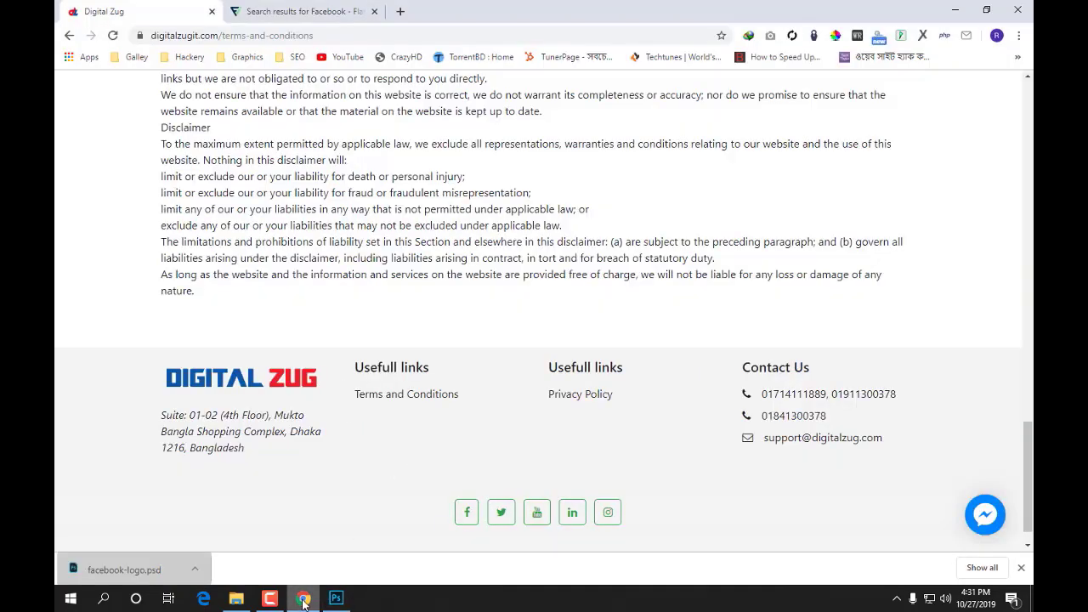
{"action": "left_click", "coordinate": [336, 598]}
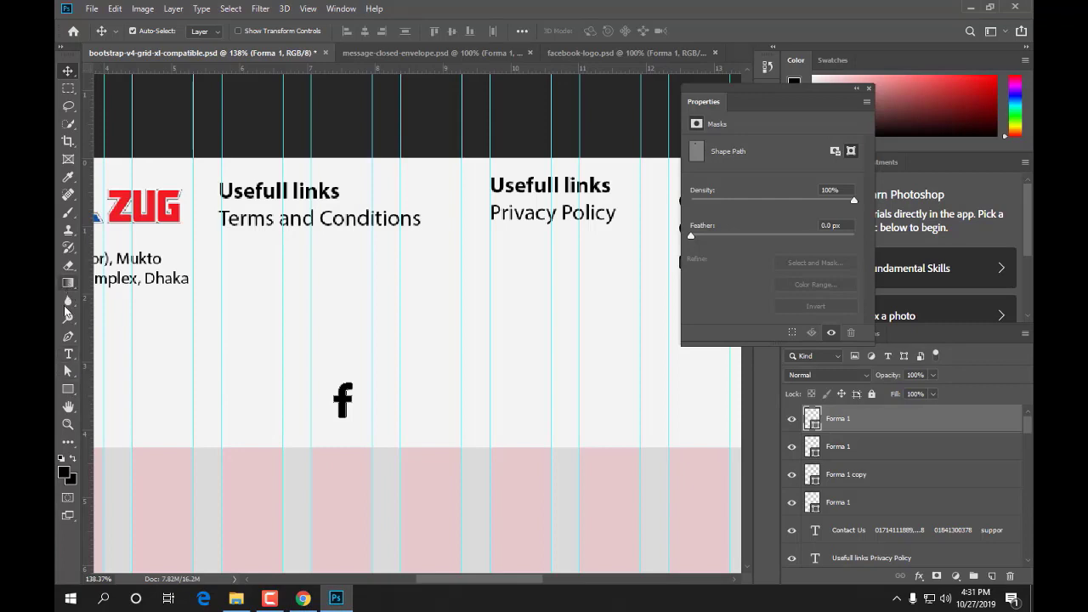
{"action": "left_click", "coordinate": [68, 389]}
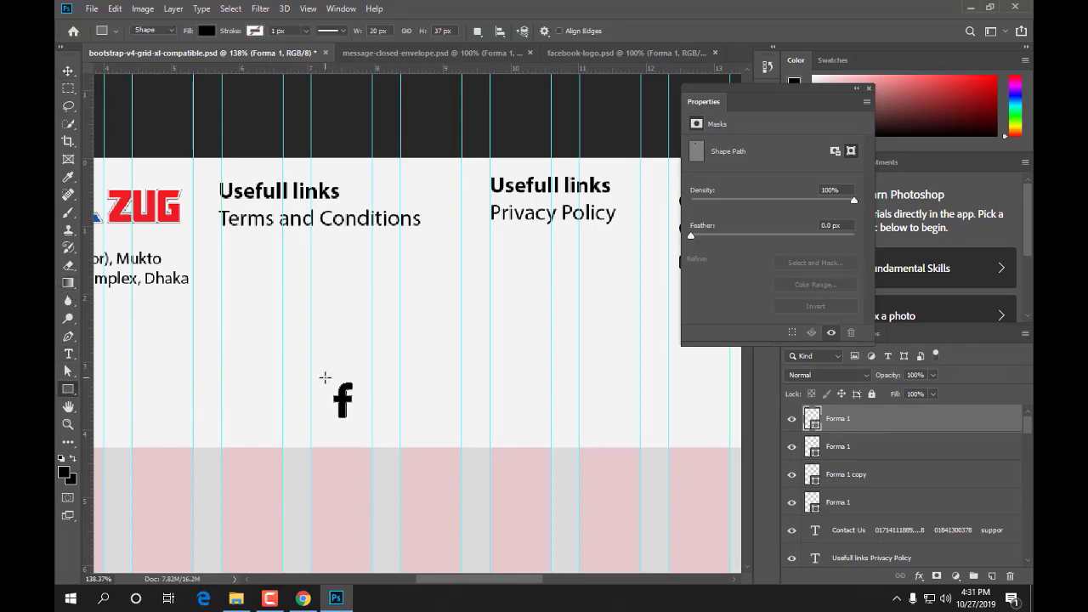
{"action": "left_click_drag", "start_coordinate": [319, 385], "coordinate": [336, 400]}
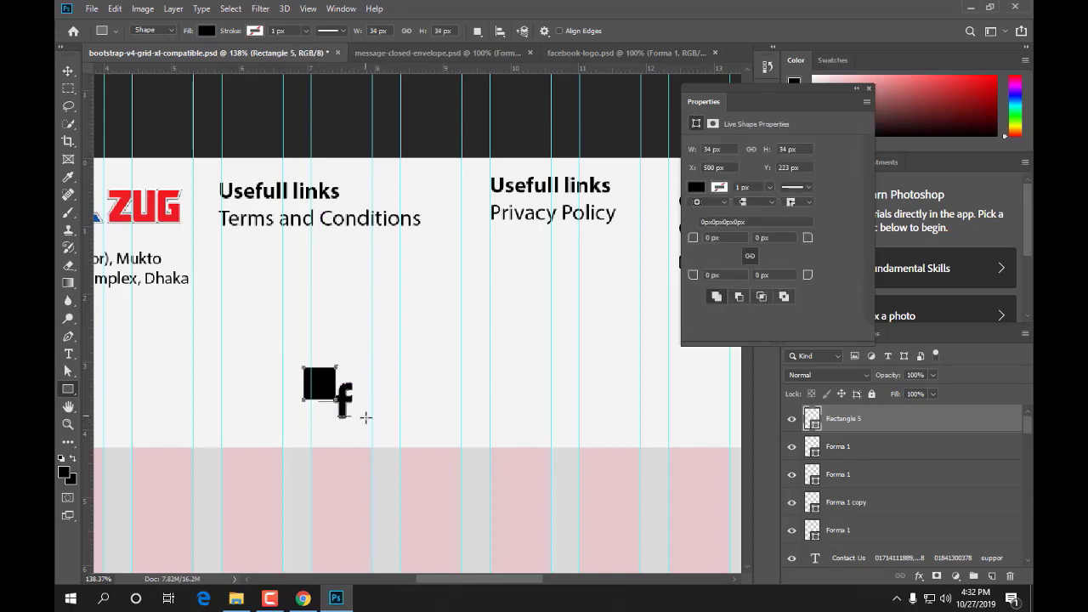
{"action": "left_click", "coordinate": [206, 32]}
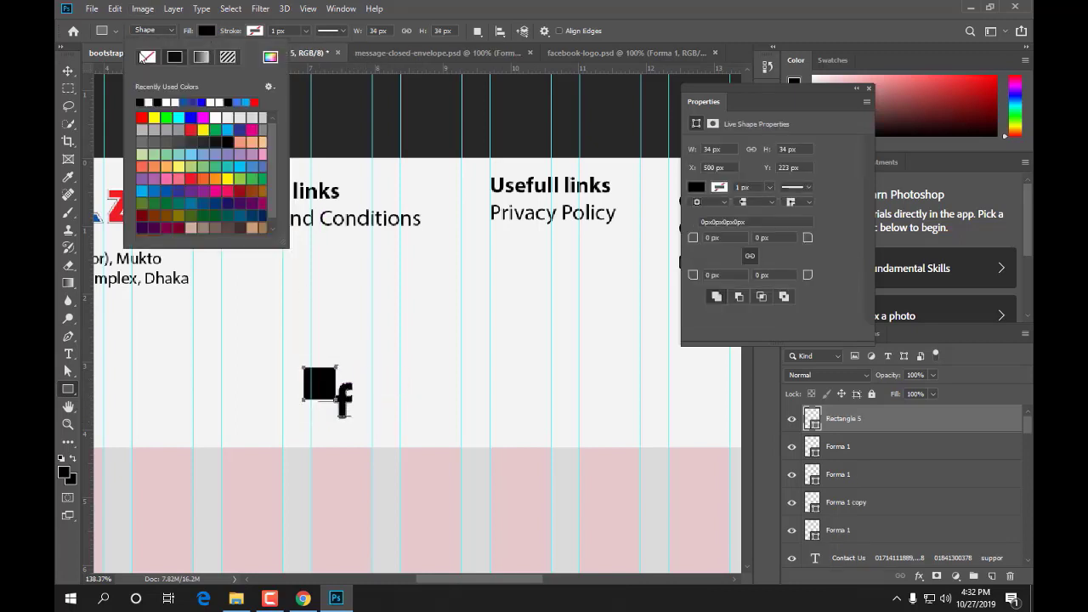
{"action": "left_click", "coordinate": [142, 57]}
- Switch to Chrome, sample the green of the website footer's Facebook icon, and copy its hex code 28A766
{"action": "left_click", "coordinate": [262, 32]}
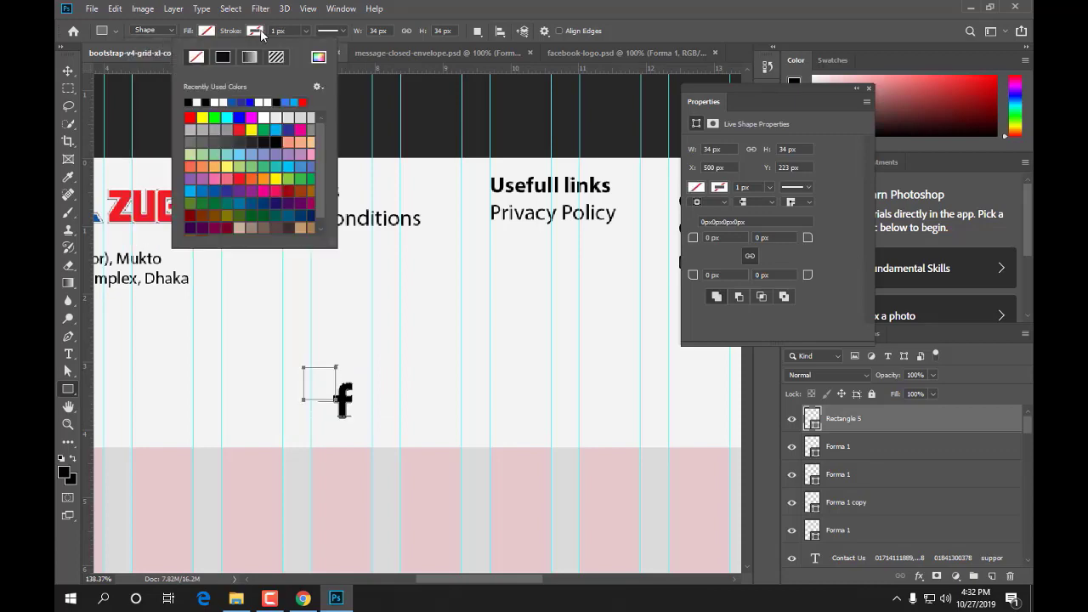
{"action": "left_click", "coordinate": [303, 599]}
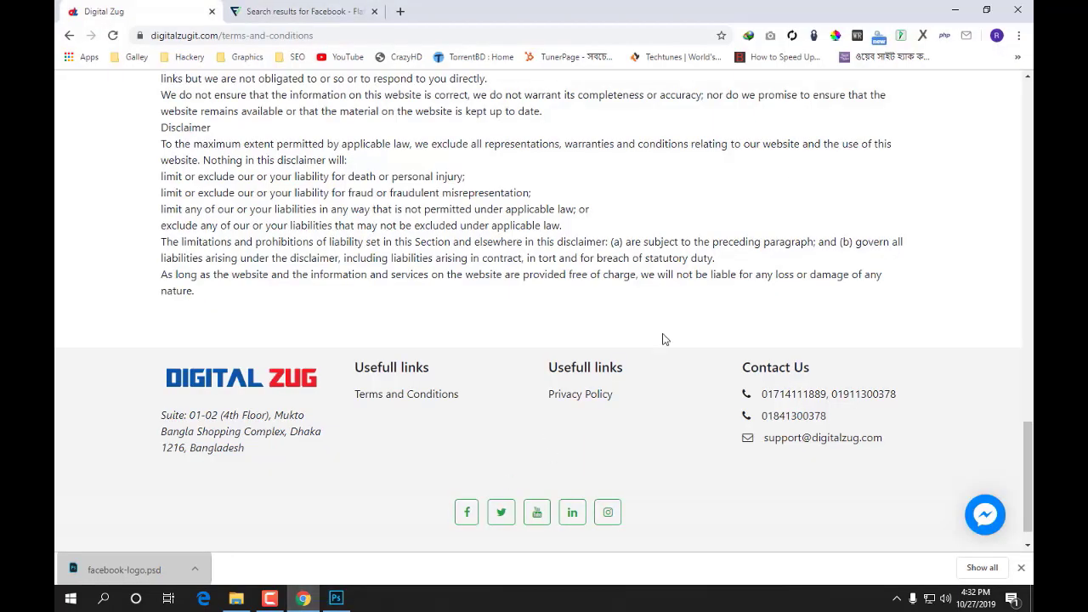
{"action": "left_click", "coordinate": [836, 36]}
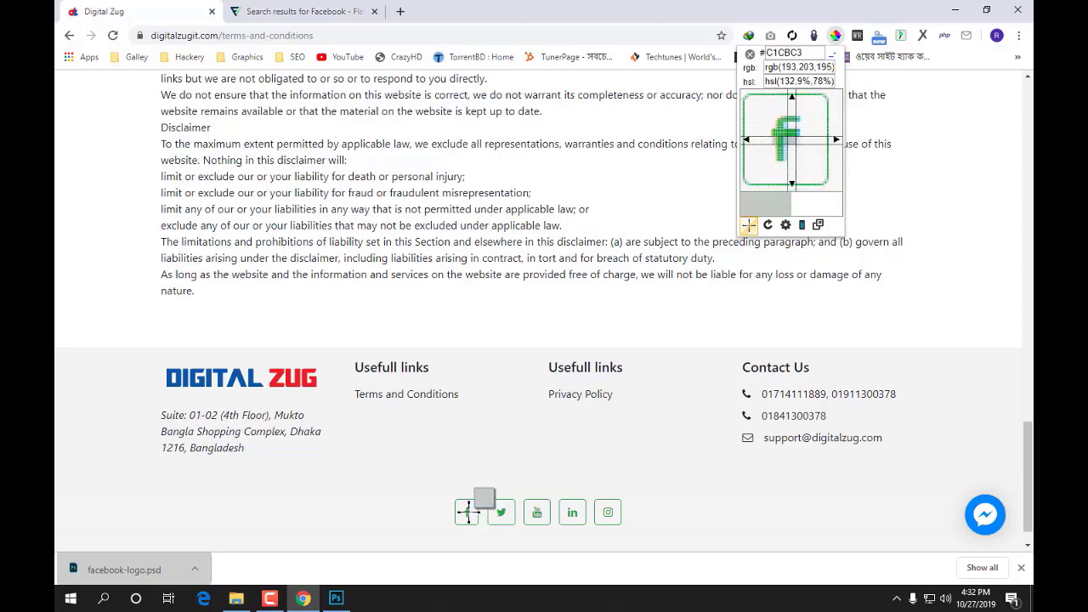
{"action": "left_click", "coordinate": [466, 511]}
{"action": "key", "text": "ctrl+c"}
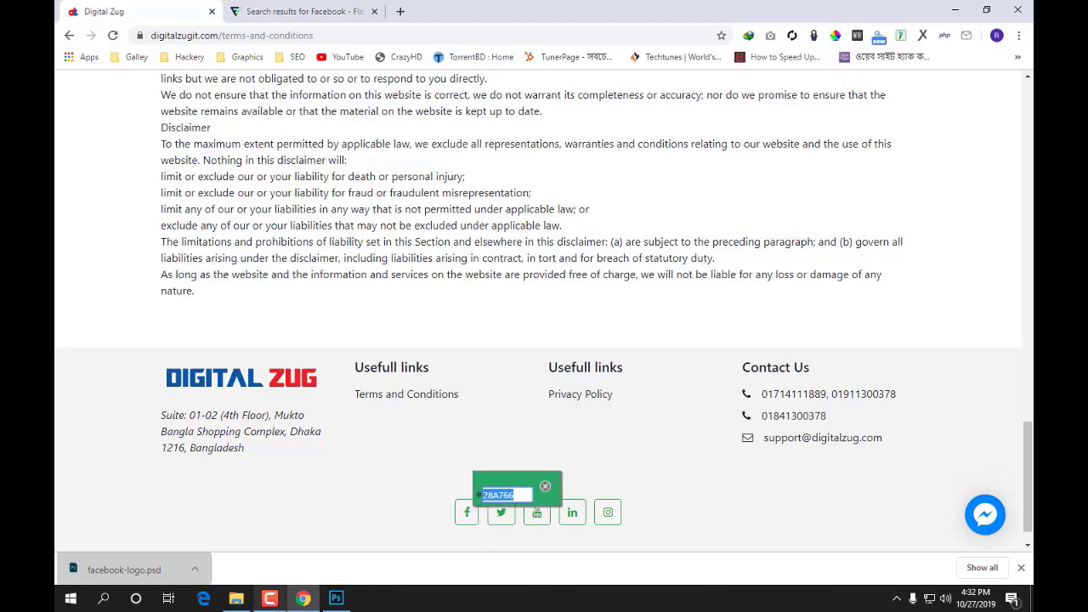
- Return to Photoshop and set the square's stroke colour to the copied 28A766 green
{"action": "left_click", "coordinate": [335, 598]}
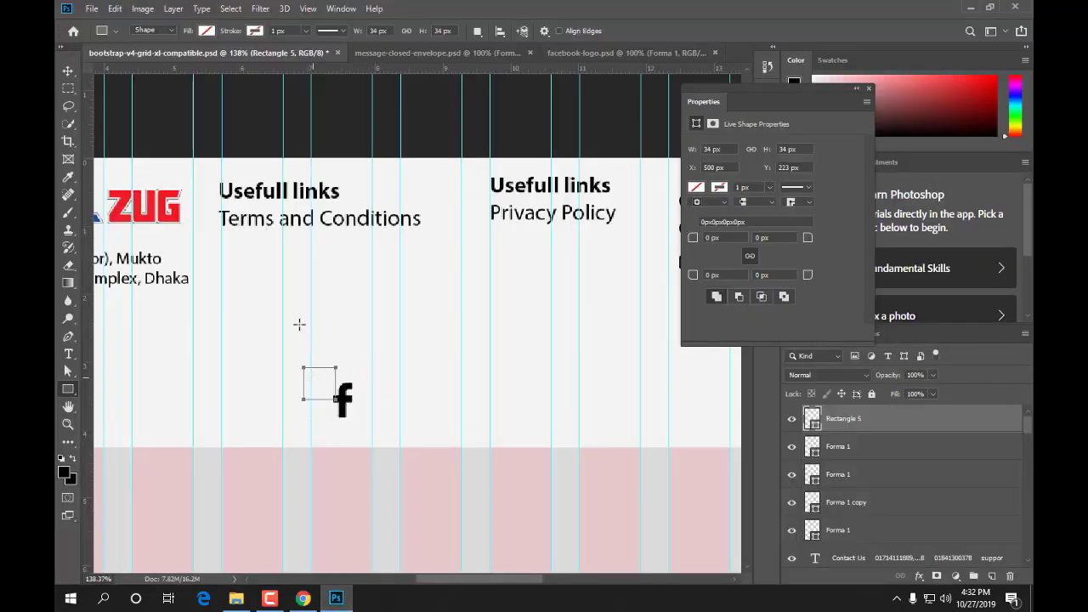
{"action": "left_click", "coordinate": [255, 32]}
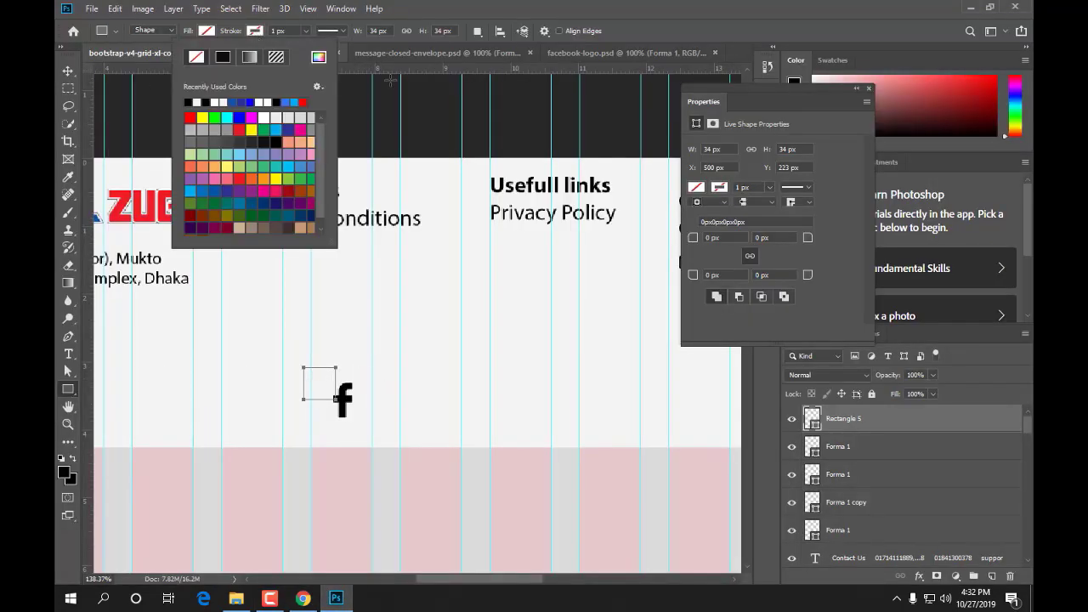
{"action": "left_click", "coordinate": [319, 57]}
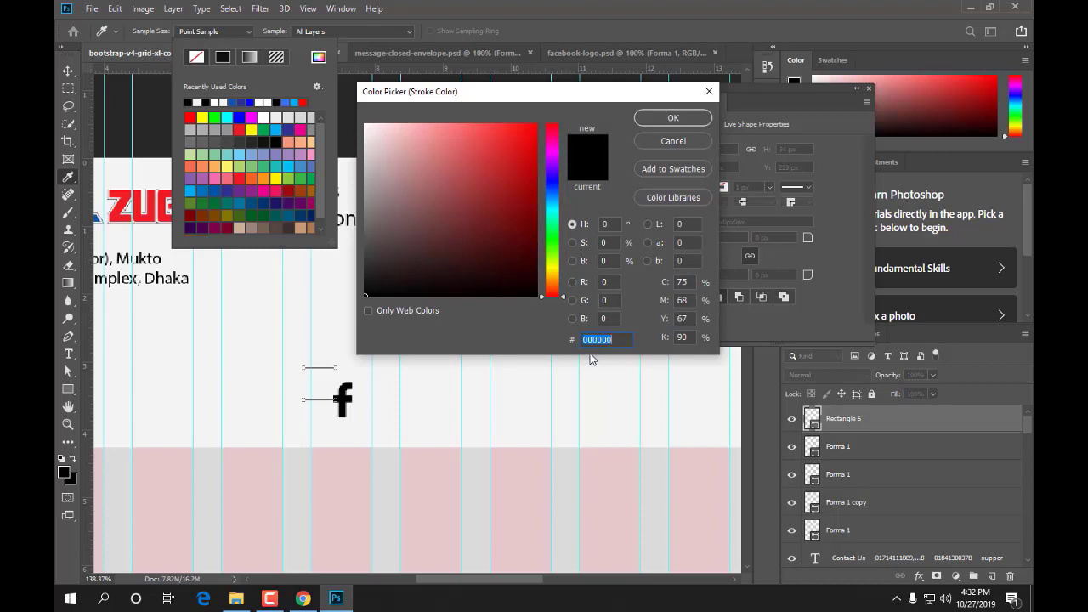
{"action": "key", "text": "ctrl+v"}
{"action": "left_click", "coordinate": [673, 118]}
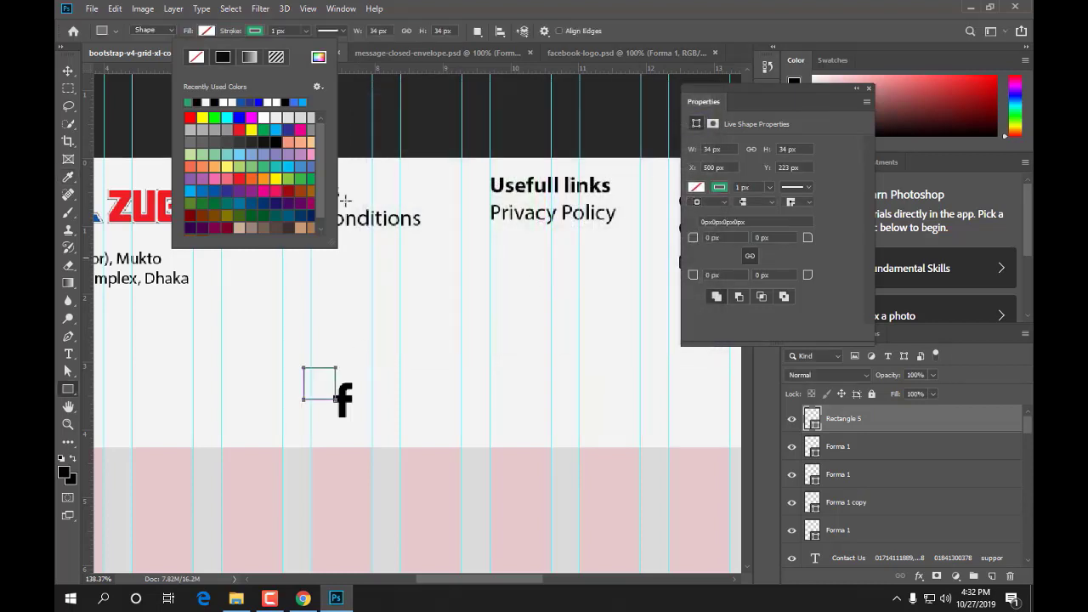
{"action": "left_click", "coordinate": [415, 6]}
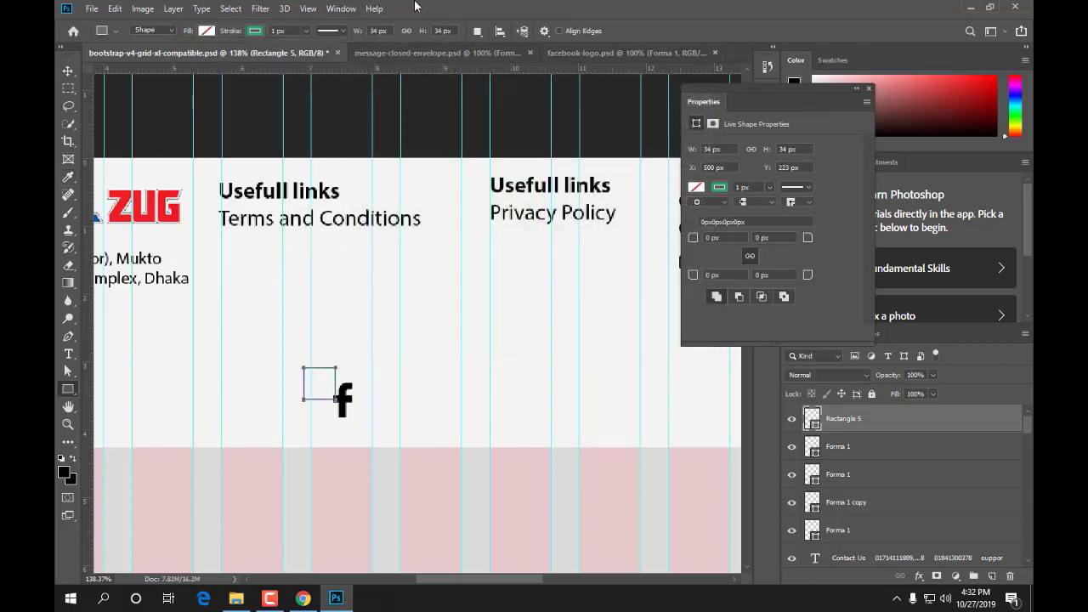
- Move the green outlined square around the Facebook icon, scale it to about 129%, and nudge it until the icon is centred
{"action": "left_click", "coordinate": [68, 70]}
{"action": "left_click_drag", "start_coordinate": [321, 375], "coordinate": [360, 420]}
{"action": "key", "text": "ctrl+t"}
{"action": "key", "text": "Down"}
{"action": "key", "text": "Down"}
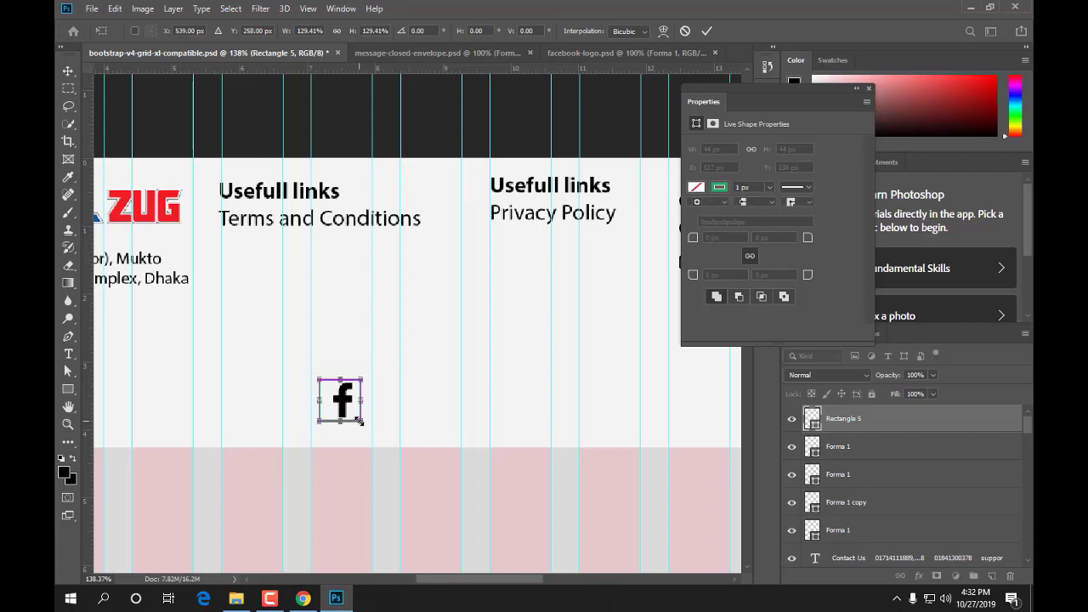
{"action": "key", "text": "Right"}
{"action": "key", "text": "Right"}
{"action": "key", "text": "Right"}
{"action": "key", "text": "Right"}
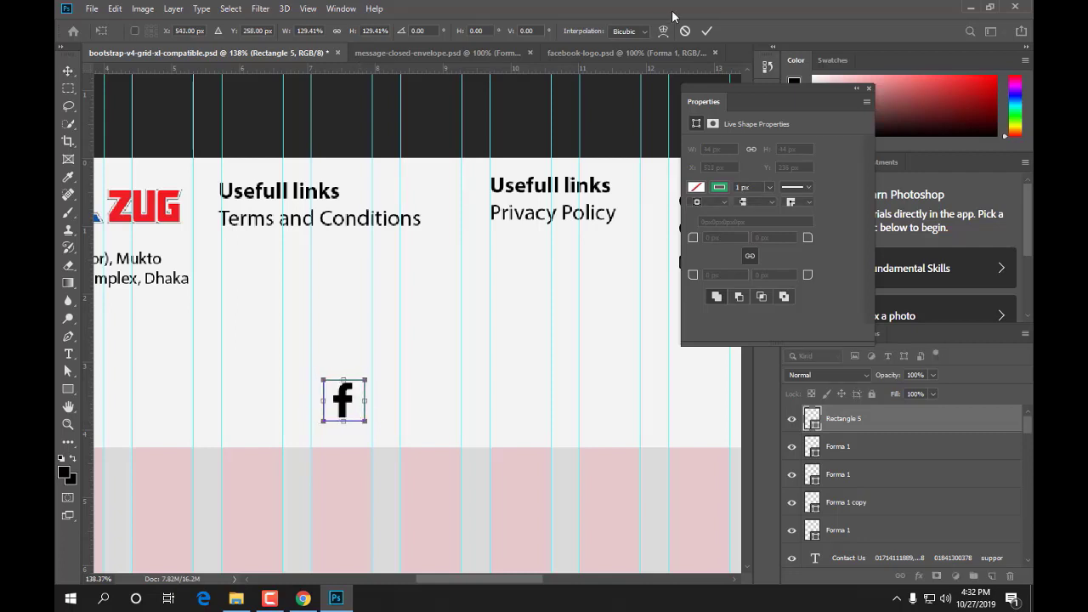
{"action": "left_click", "coordinate": [706, 32]}
- Confirm the square's scaling and change the Facebook icon's fill to the copied 28A766 green
{"action": "left_click", "coordinate": [354, 414]}
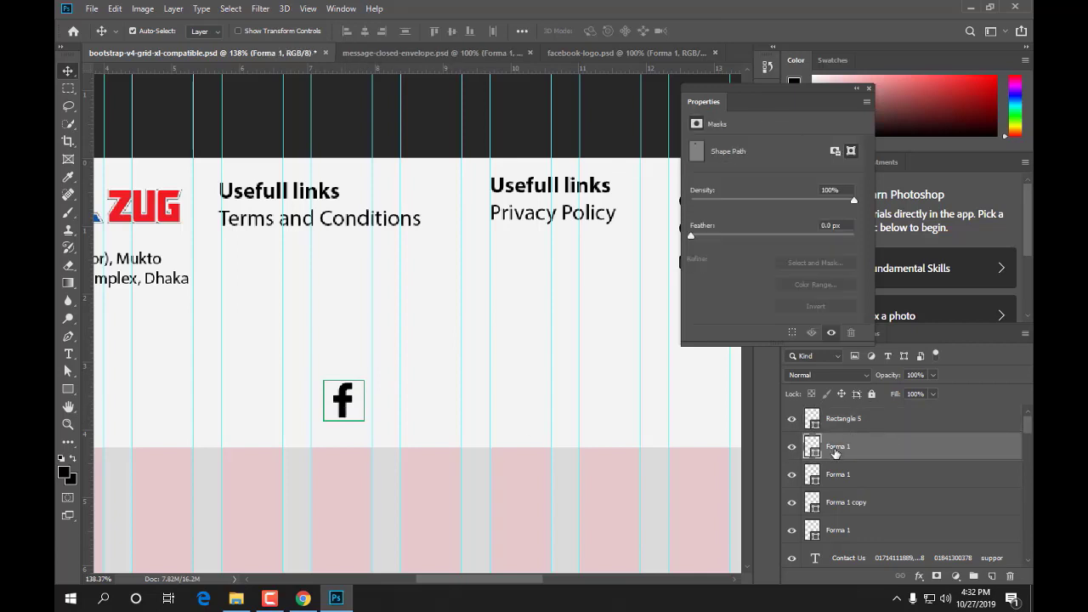
{"action": "left_click", "coordinate": [68, 336]}
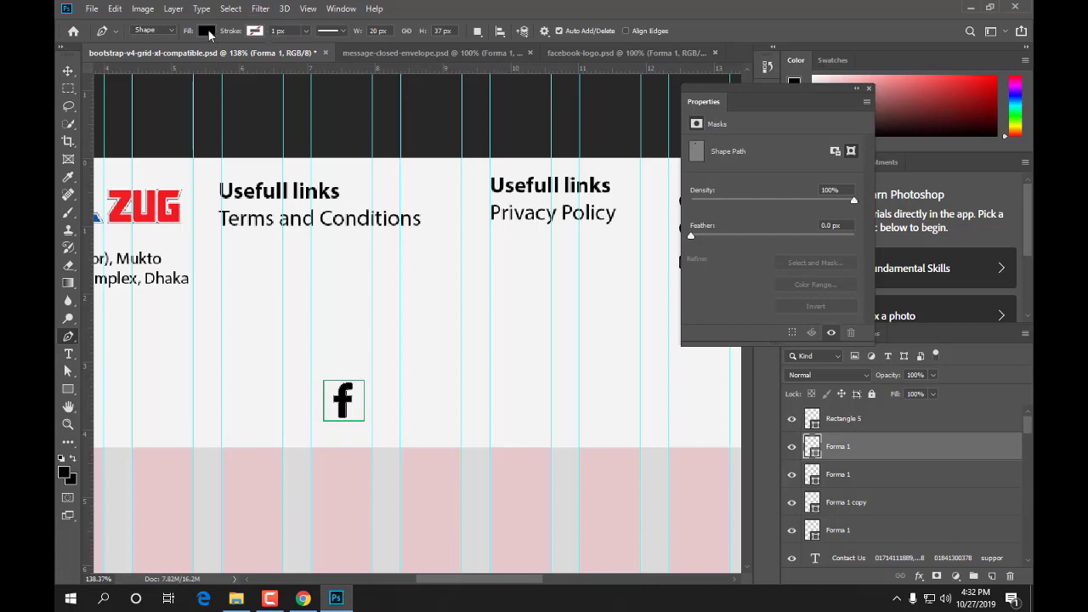
{"action": "left_click", "coordinate": [205, 33]}
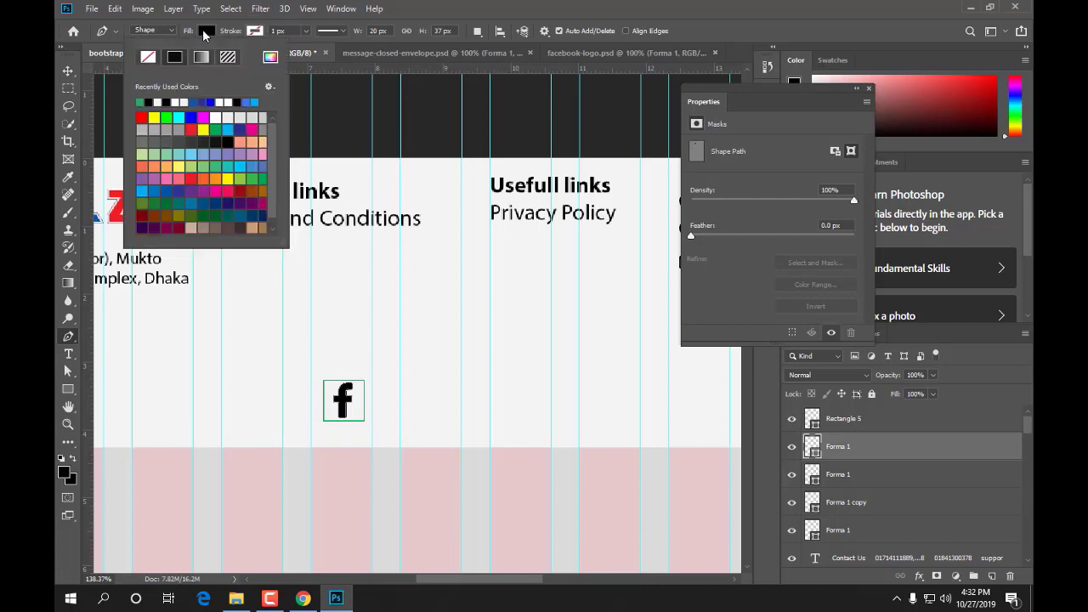
{"action": "left_click", "coordinate": [268, 62]}
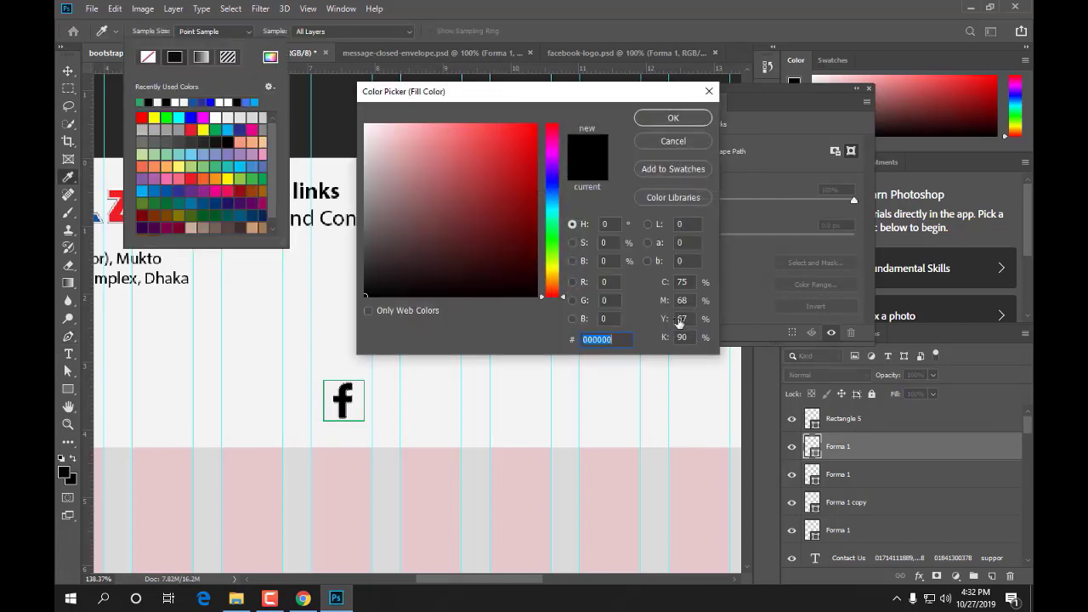
{"action": "key", "text": "ctrl+v"}
{"action": "left_click", "coordinate": [653, 117]}
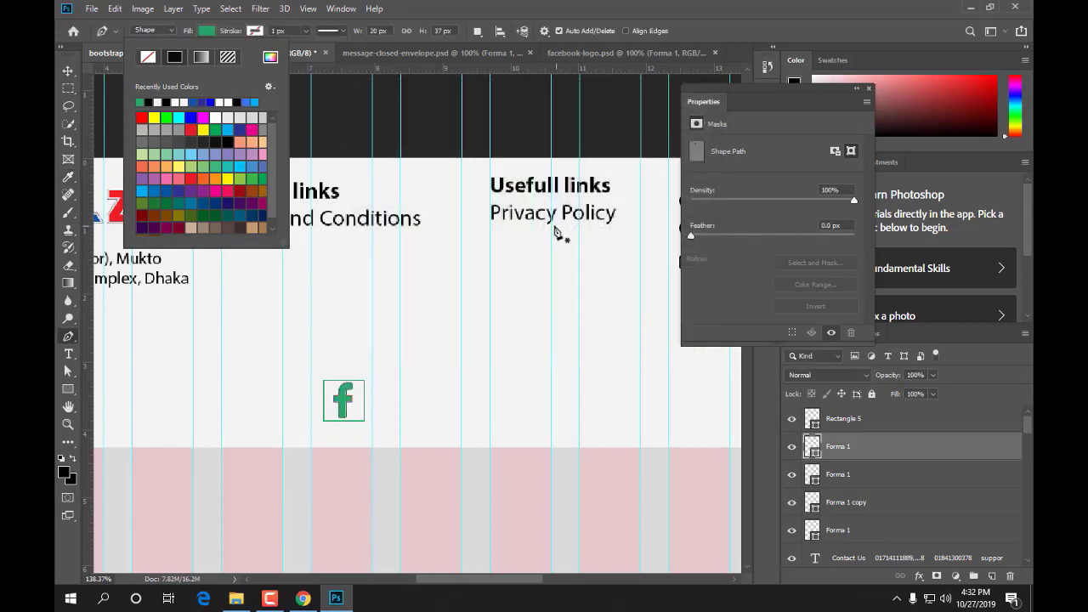
{"action": "left_click", "coordinate": [67, 72]}
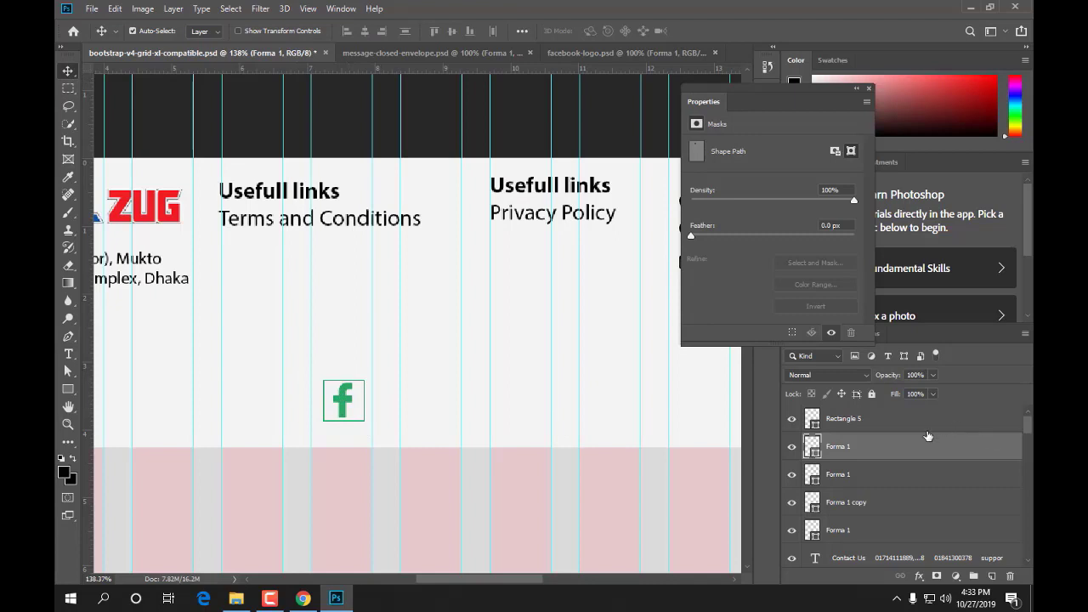
- Group the Facebook icon with its outlined square and scale the group to about 73% width and 77% height
{"action": "left_click", "coordinate": [884, 420], "text": "shift"}
{"action": "key", "text": "ctrl+g"}
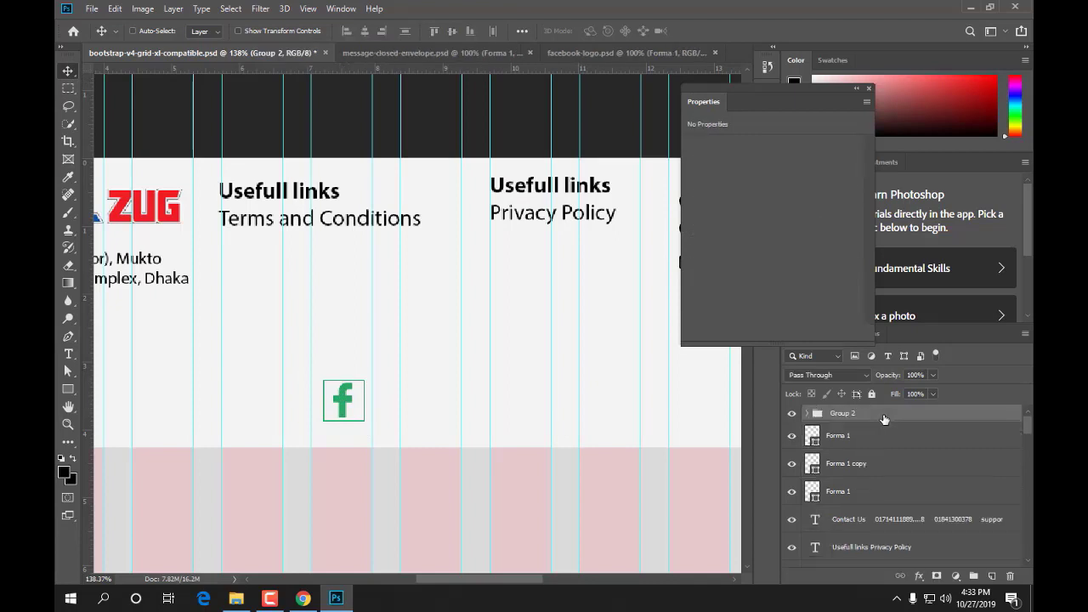
{"action": "key", "text": "ctrl+t"}
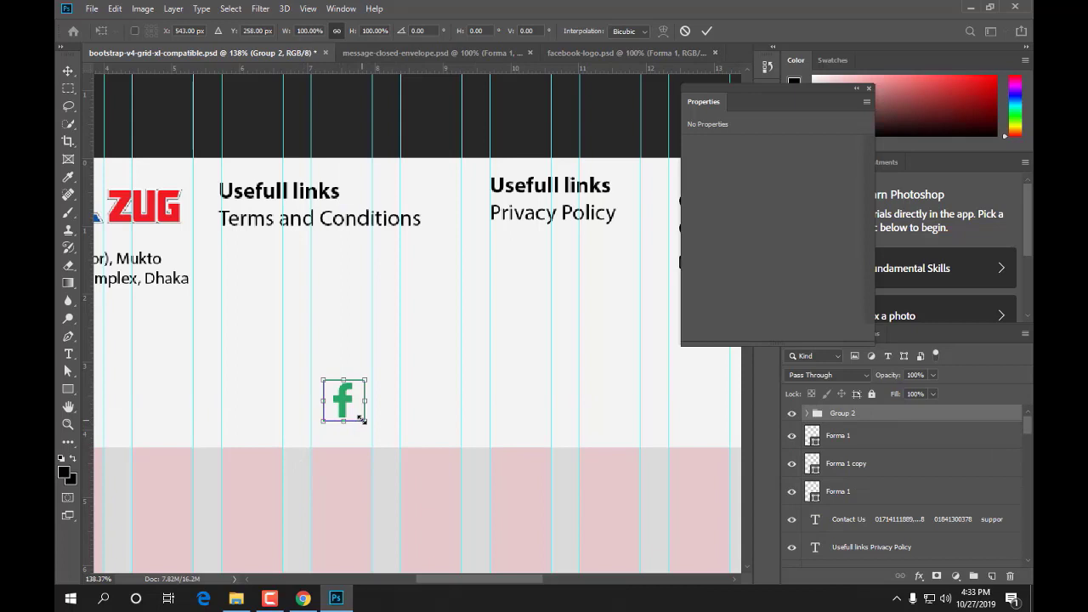
{"action": "left_click_drag", "start_coordinate": [363, 419], "coordinate": [355, 413]}
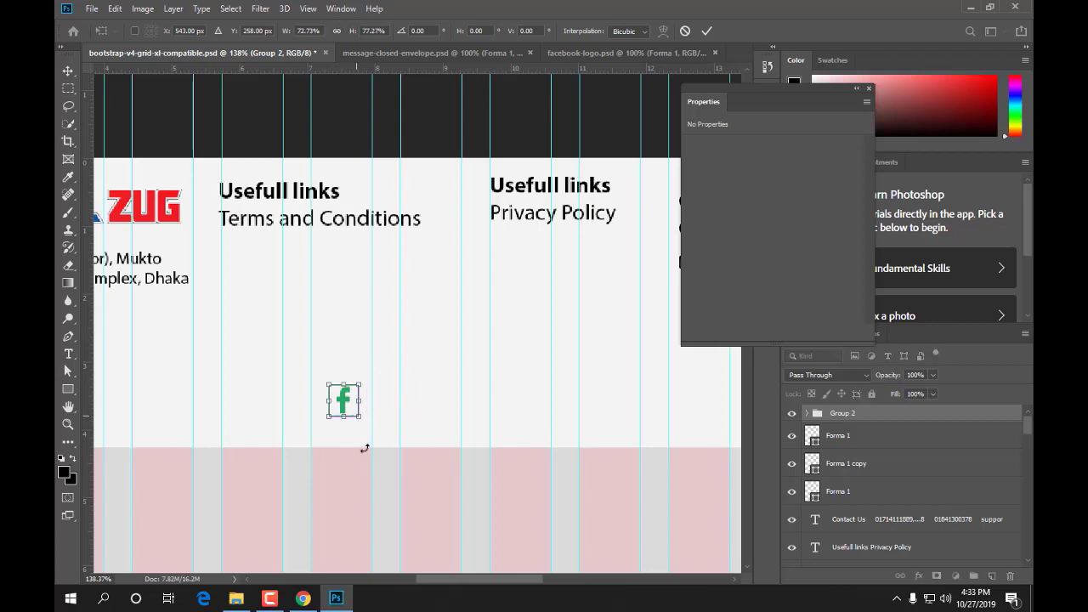
{"action": "left_click", "coordinate": [68, 70]}
{"action": "left_click_drag", "start_coordinate": [347, 396], "coordinate": [410, 409]}
{"action": "key", "text": "ctrl+z"}
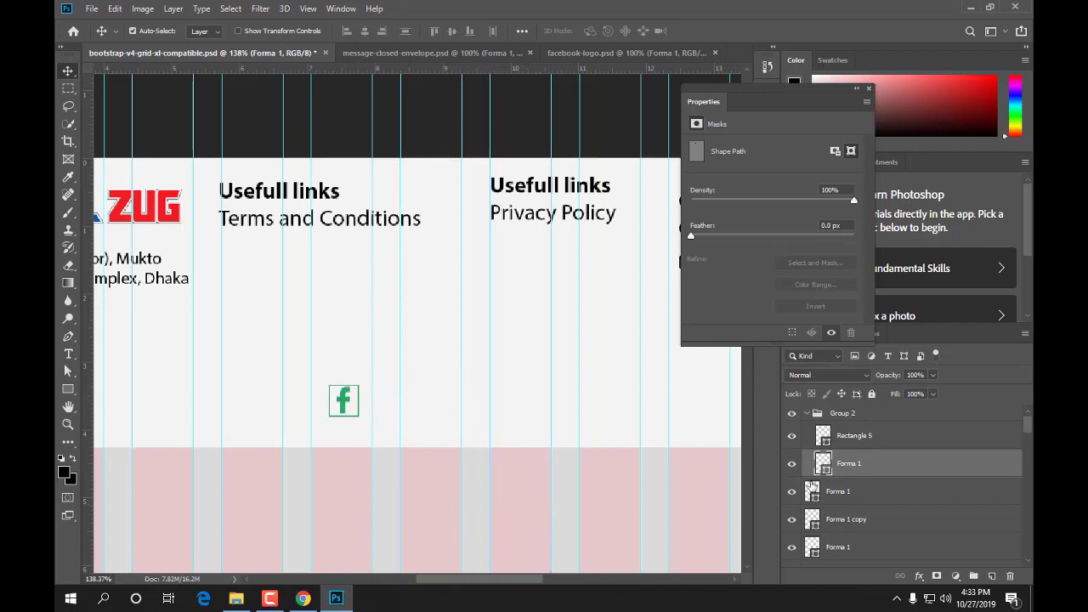
{"action": "left_click", "coordinate": [845, 414]}
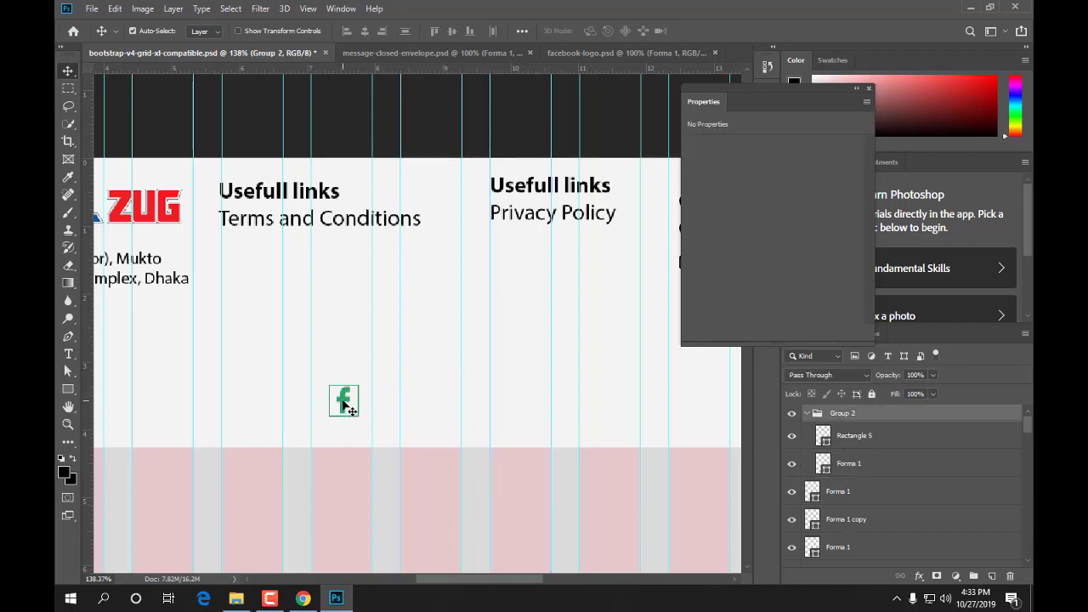
{"action": "left_click_drag", "start_coordinate": [351, 406], "coordinate": [422, 425]}
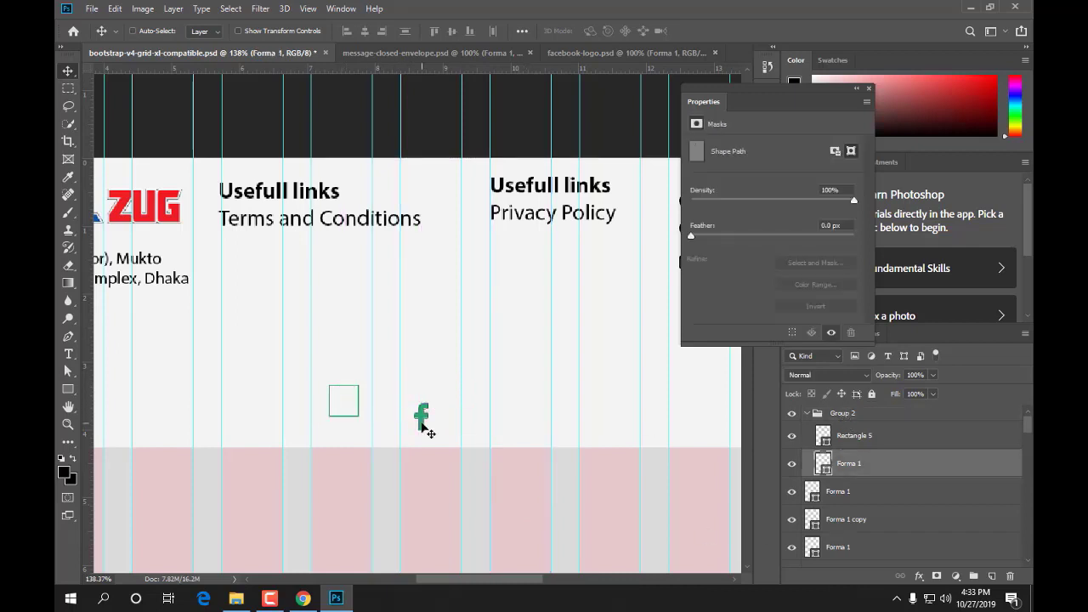
{"action": "key", "text": "ctrl+z"}
{"action": "left_click", "coordinate": [840, 414]}
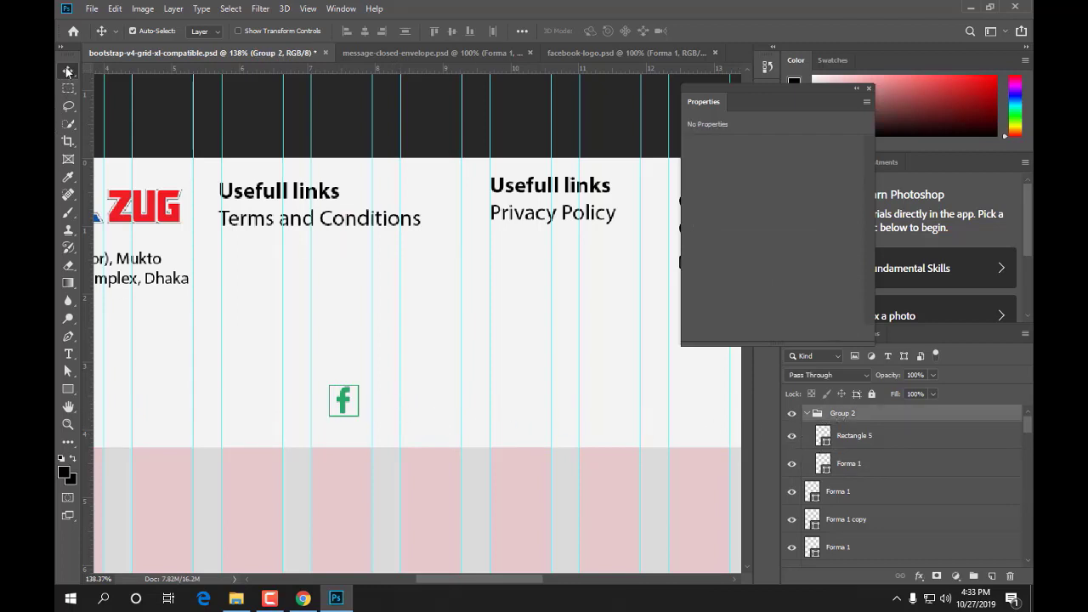
{"action": "left_click", "coordinate": [360, 408]}
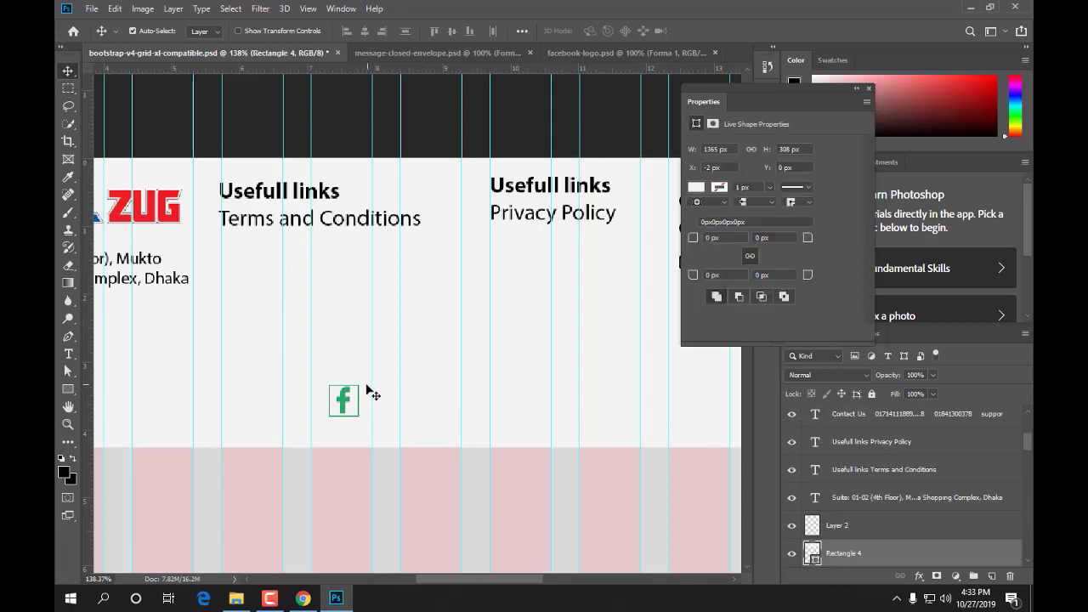
{"action": "left_click", "coordinate": [344, 401]}
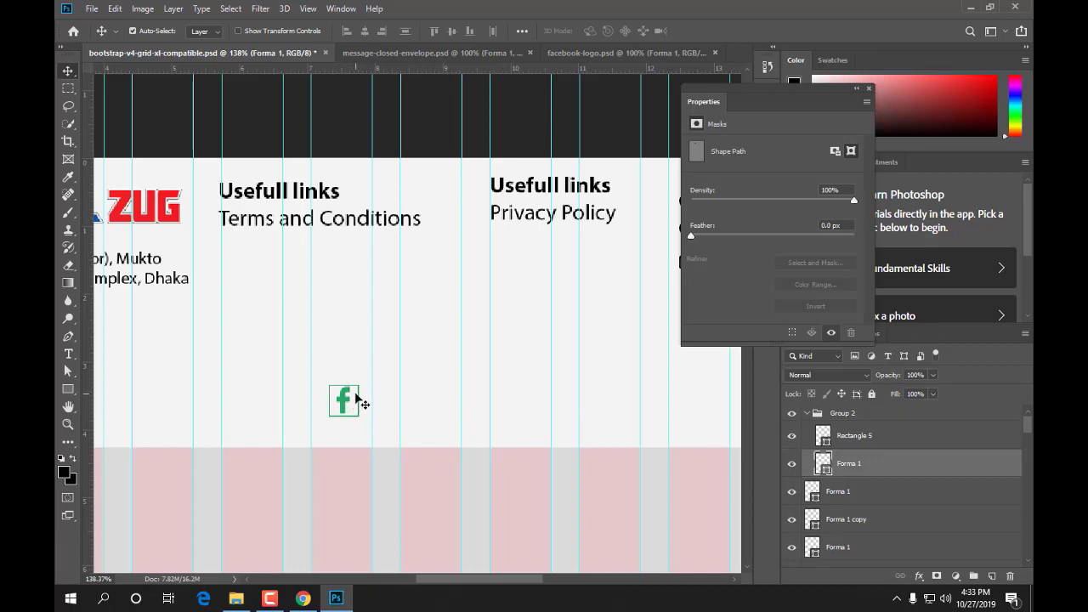
- Select the square and Facebook icon layers together and duplicate the button four times in a horizontal row
{"action": "left_click", "coordinate": [910, 440]}
{"action": "left_click", "coordinate": [885, 467], "text": "shift"}
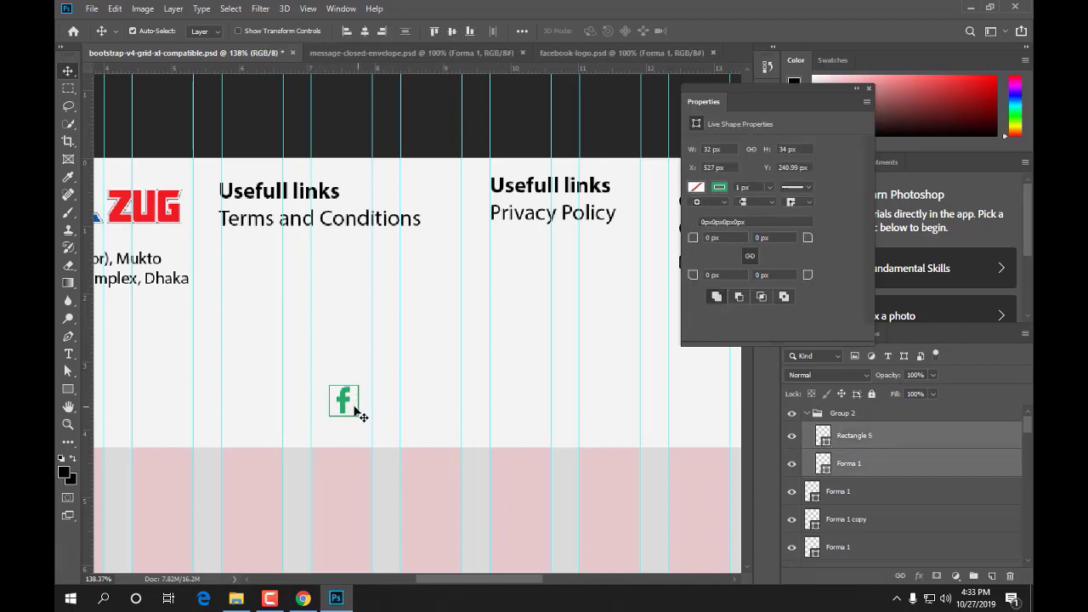
{"action": "left_click_drag", "start_coordinate": [343, 405], "coordinate": [572, 389]}
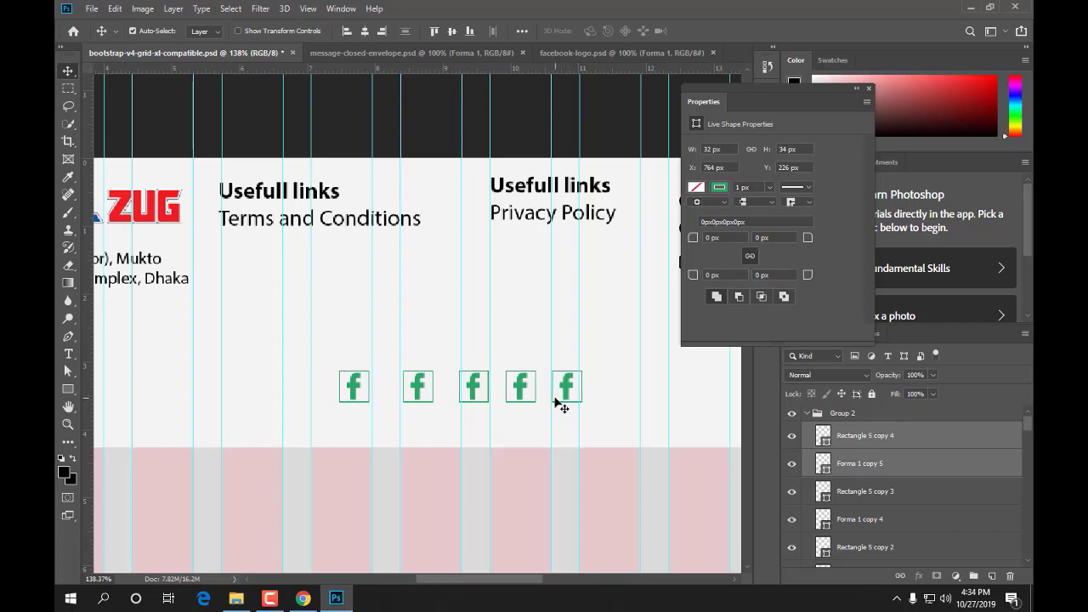
- Nudge the fifth Facebook button 20 px to the right to widen its gap from the fourth
{"action": "key", "text": "Right"}
{"action": "key", "text": "Right"}
{"action": "key", "text": "Right"}
{"action": "key", "text": "Right"}
{"action": "key", "text": "Right"}
{"action": "key", "text": "Right"}
{"action": "key", "text": "Right"}
{"action": "key", "text": "Right"}
{"action": "key", "text": "Right"}
{"action": "key", "text": "Right"}
{"action": "key", "text": "Right"}
{"action": "key", "text": "Right"}
{"action": "key", "text": "Right"}
{"action": "key", "text": "Right"}
{"action": "key", "text": "Right"}
{"action": "key", "text": "Right"}
{"action": "key", "text": "Right"}
{"action": "key", "text": "Right"}
{"action": "key", "text": "Right"}
{"action": "key", "text": "Right"}
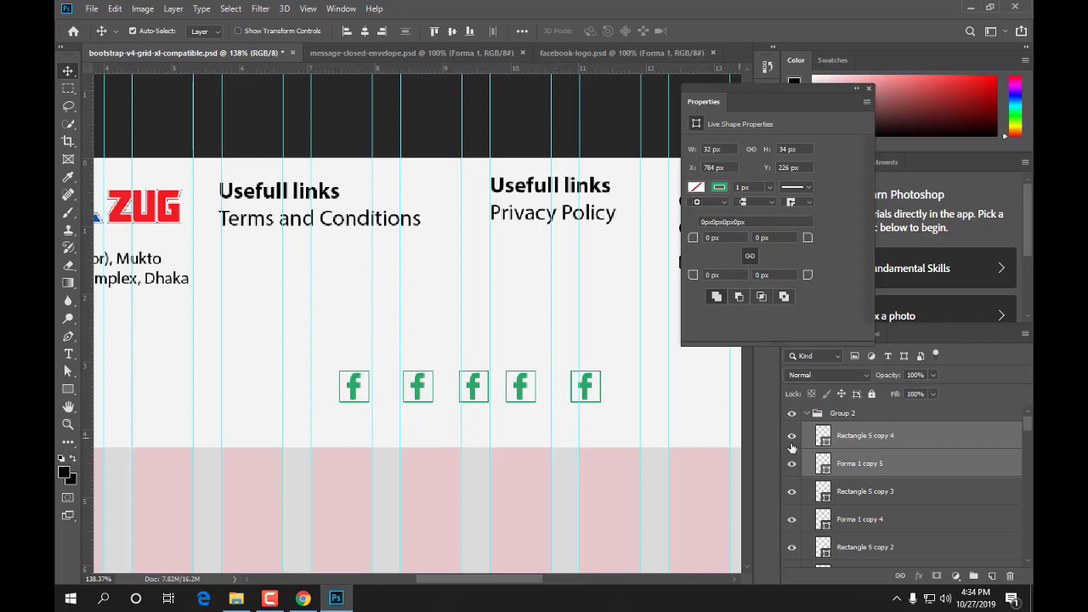
- Select the fourth button's square and icon layers and nudge them 6 px to the right
{"action": "left_click", "coordinate": [870, 495]}
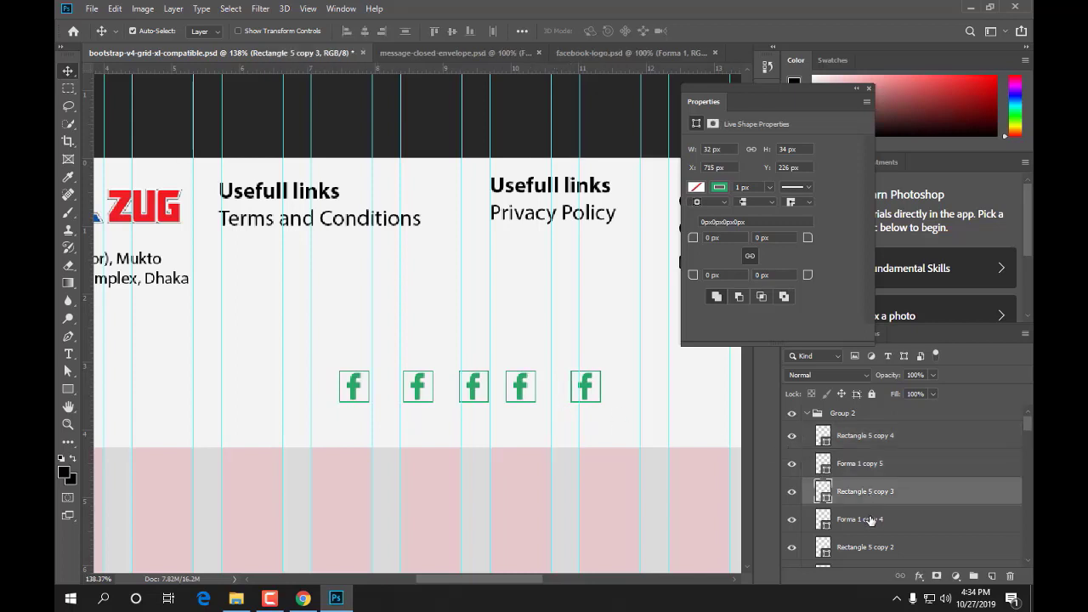
{"action": "left_click", "coordinate": [870, 520], "text": "shift"}
{"action": "key", "text": "Right"}
{"action": "key", "text": "Right"}
{"action": "key", "text": "Right"}
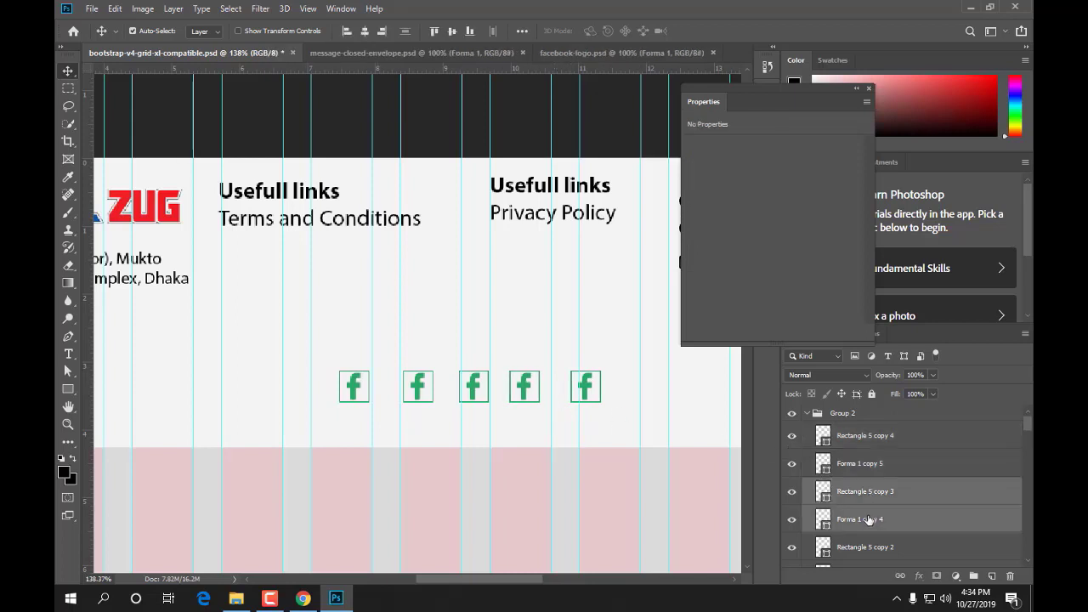
{"action": "key", "text": "Right"}
{"action": "key", "text": "Right"}
{"action": "key", "text": "Right"}
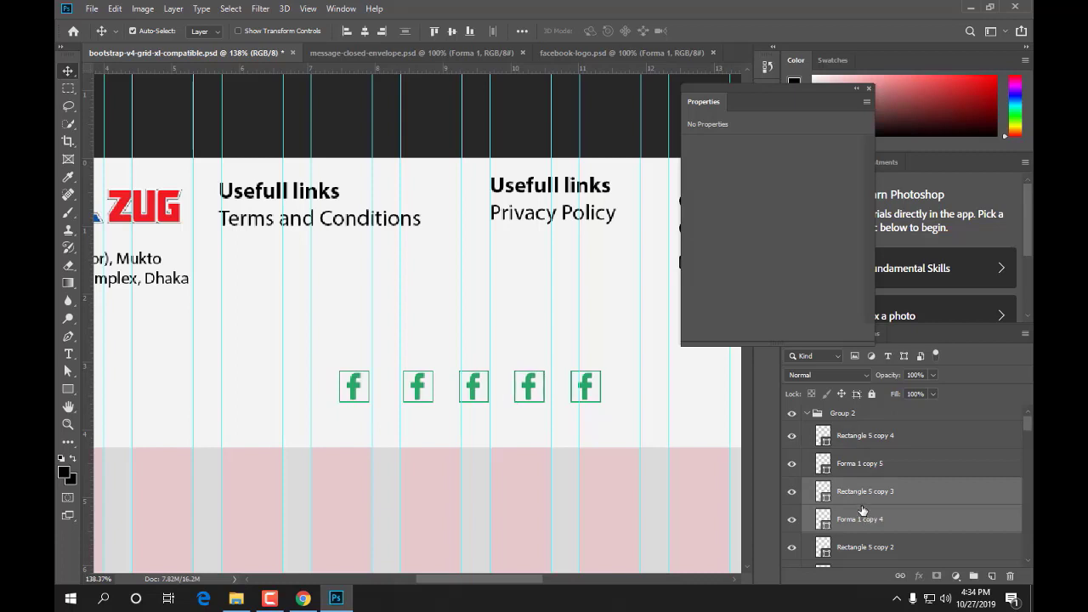
- Nudge the first button's square and icon 2 px to the right, and shift the second button slightly right
{"action": "scroll", "coordinate": [518, 450], "scroll_direction": "down", "scroll_amount": 1}
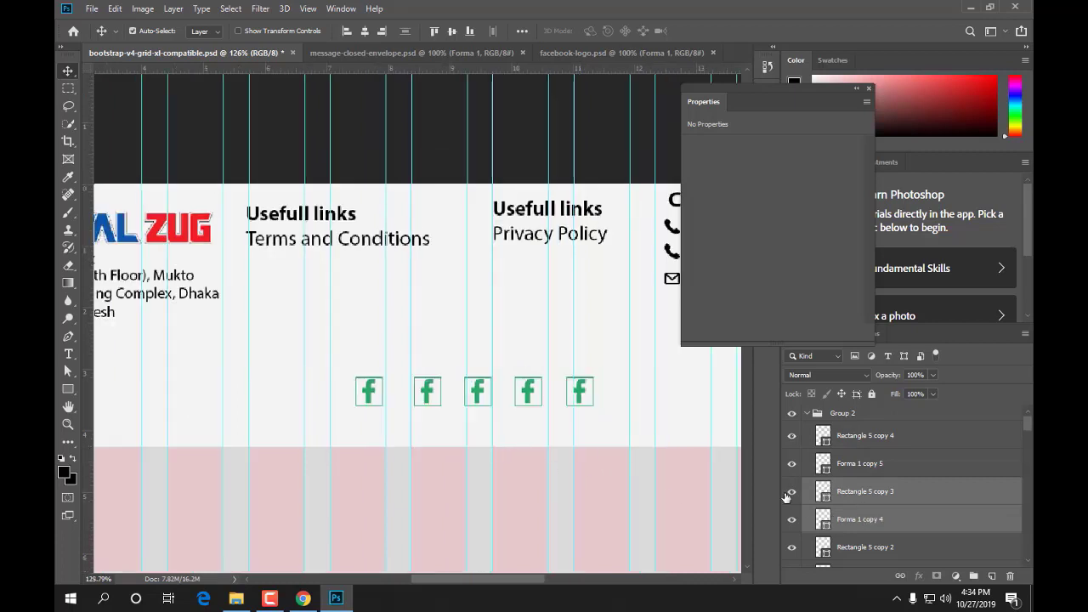
{"action": "scroll", "coordinate": [878, 485], "scroll_direction": "down", "scroll_amount": 4}
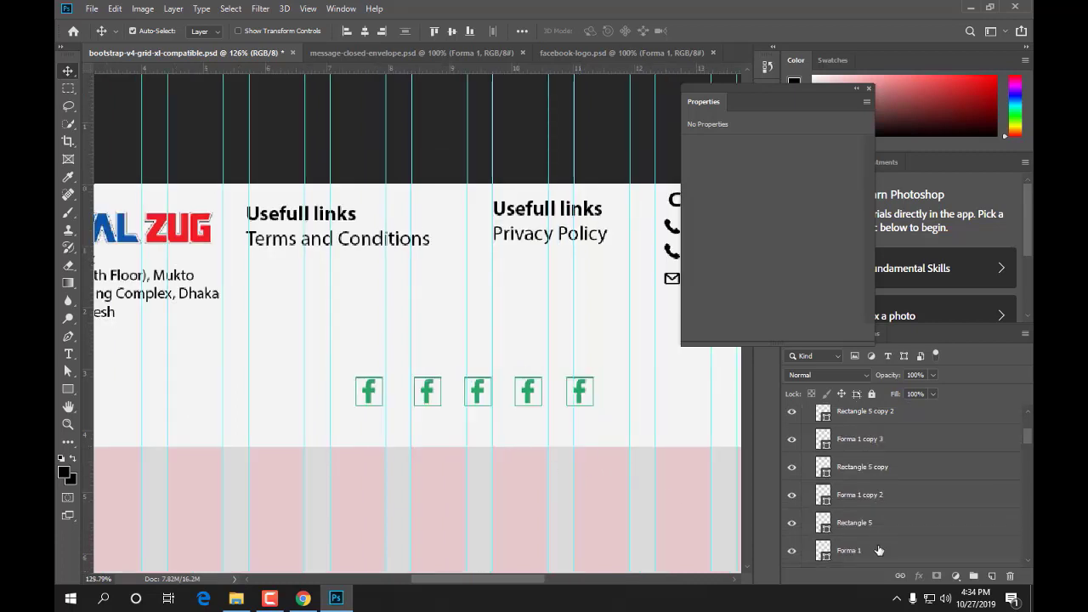
{"action": "left_click", "coordinate": [860, 500]}
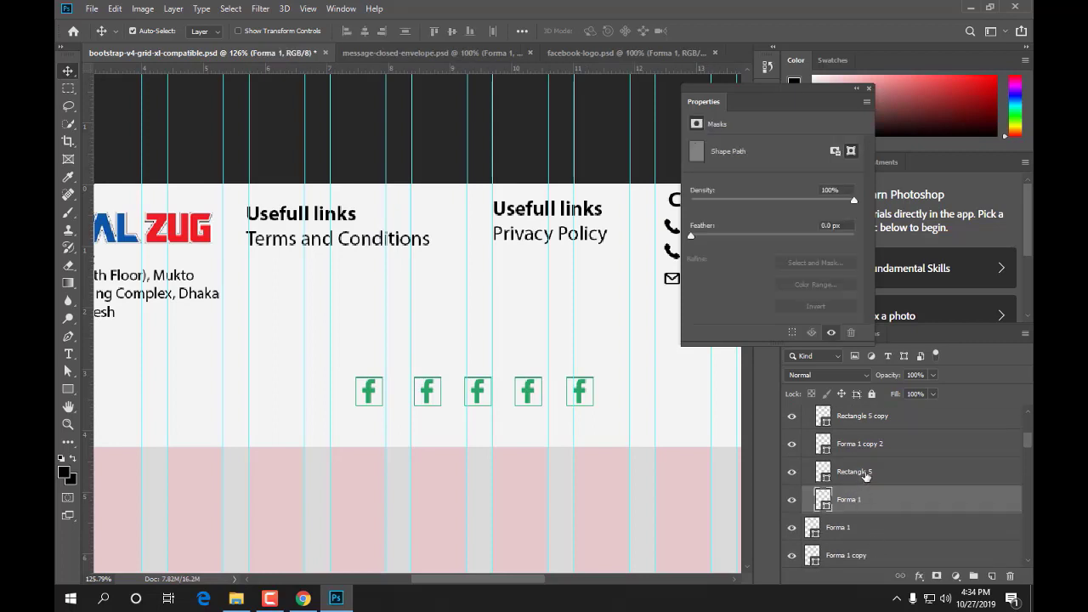
{"action": "left_click", "coordinate": [865, 474], "text": "shift"}
{"action": "key", "text": "Right"}
{"action": "key", "text": "Right"}
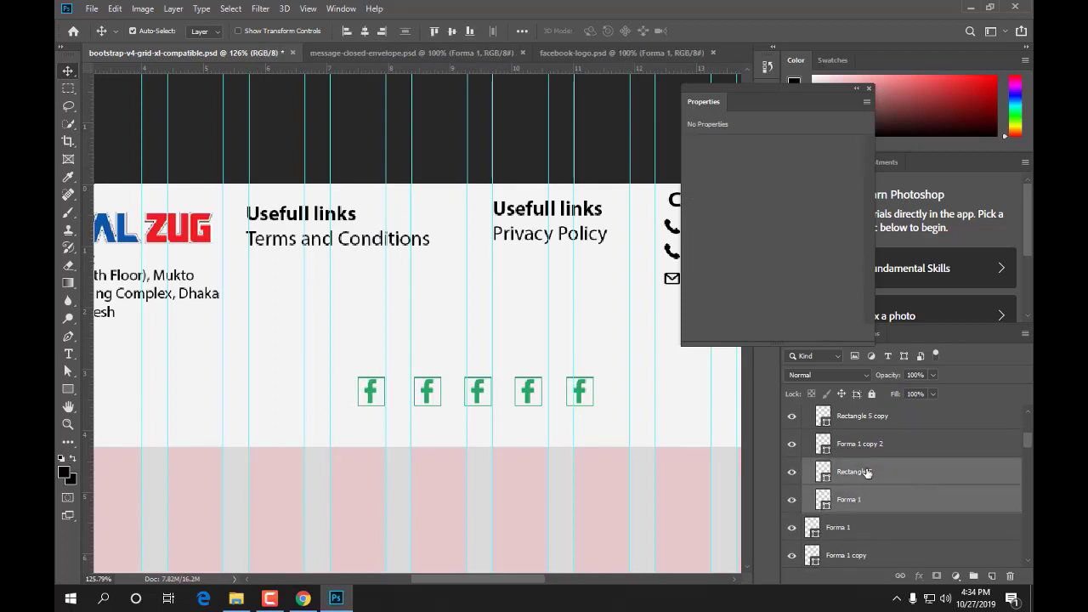
{"action": "left_click", "coordinate": [859, 433]}
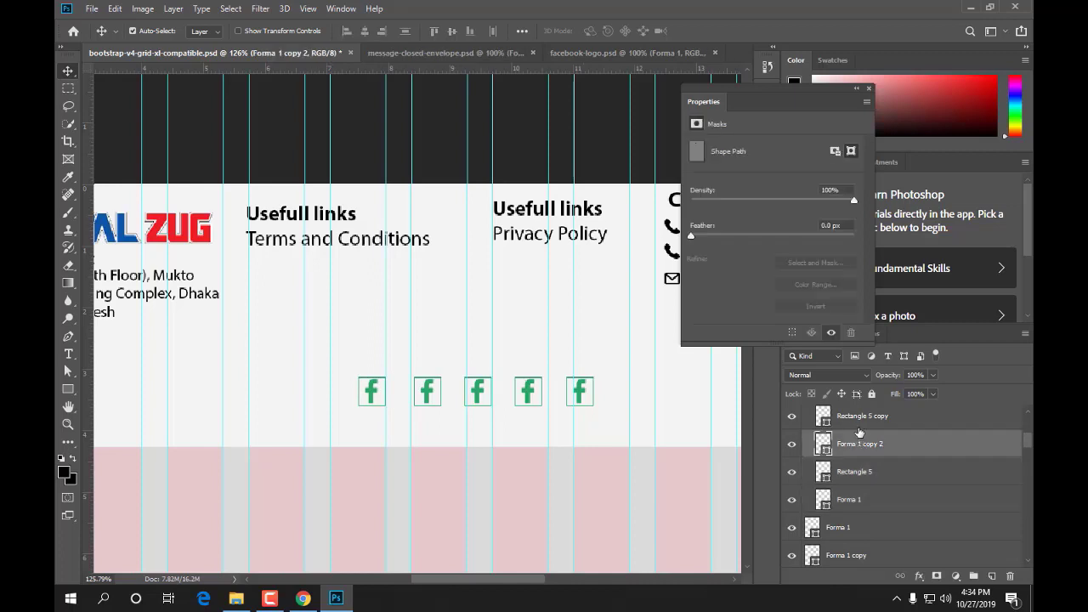
{"action": "left_click", "coordinate": [857, 418], "text": "shift"}
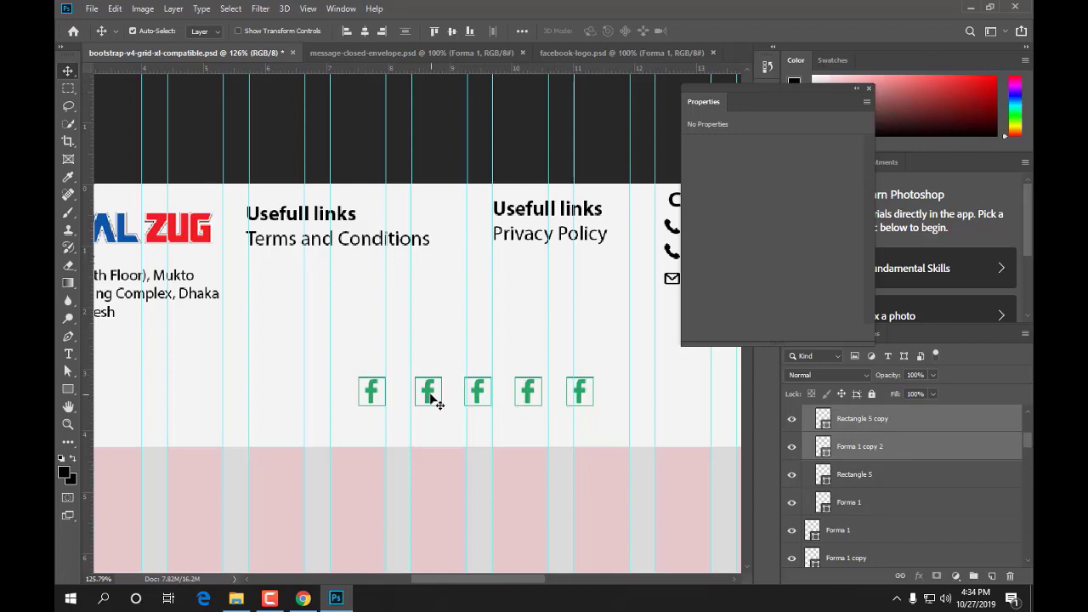
- Switch to Chrome, dismiss the colour code pop-up, and copy the copyright line beneath the website footer's social buttons
{"action": "left_click", "coordinate": [302, 599]}
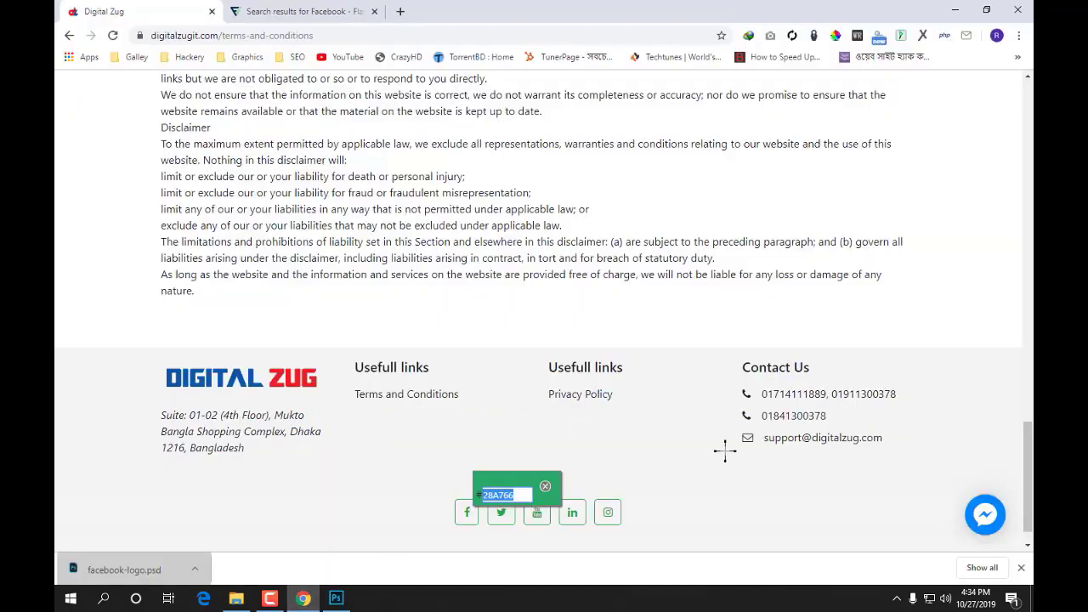
{"action": "left_click", "coordinate": [545, 486]}
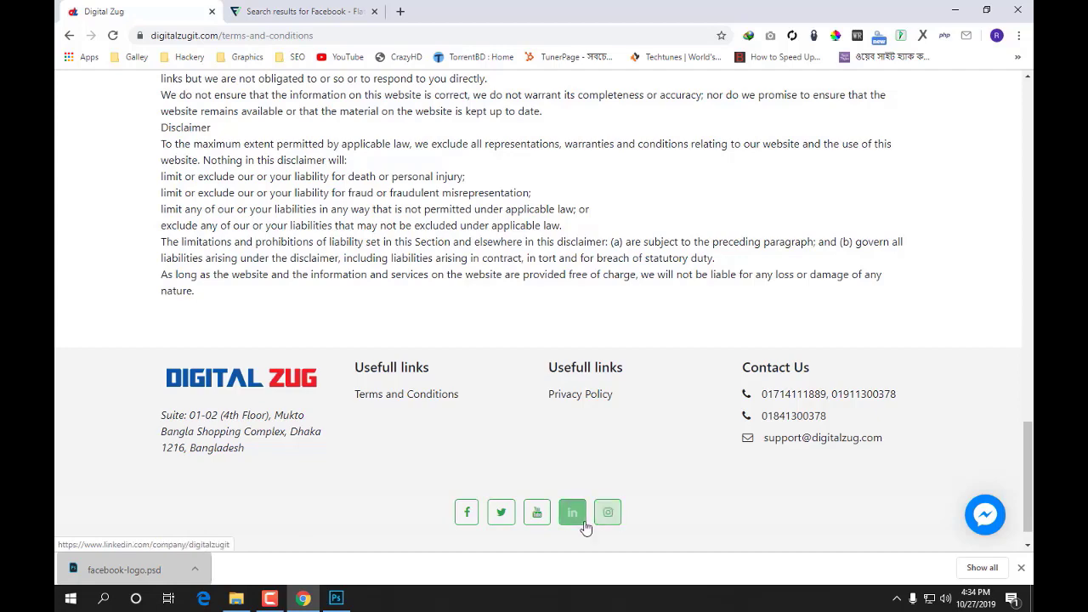
{"action": "left_click", "coordinate": [338, 598]}
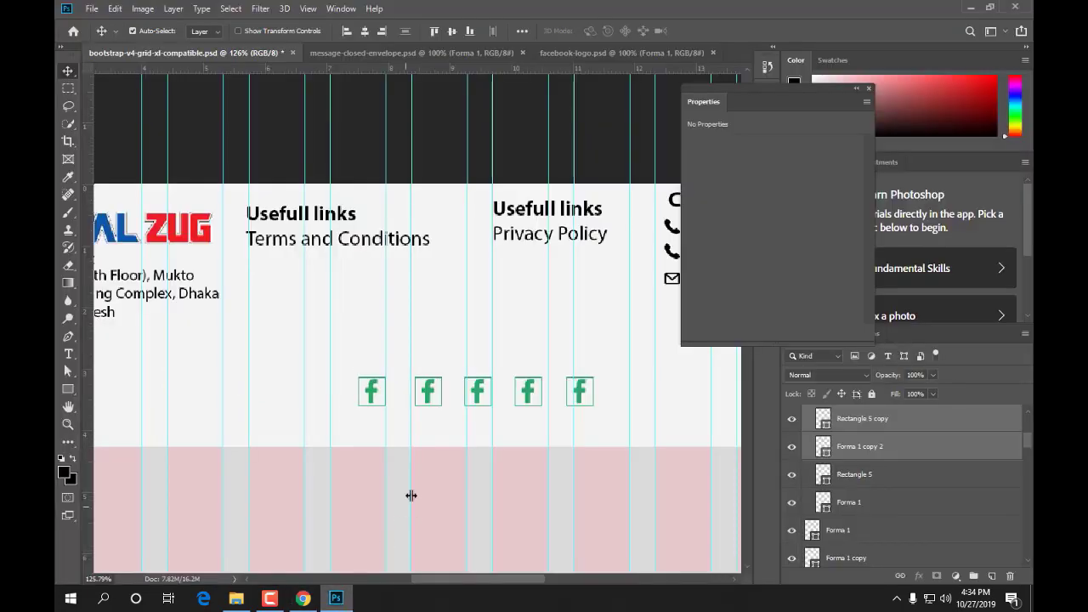
{"action": "left_click", "coordinate": [302, 598]}
{"action": "scroll", "coordinate": [444, 461], "scroll_direction": "down", "scroll_amount": 1}
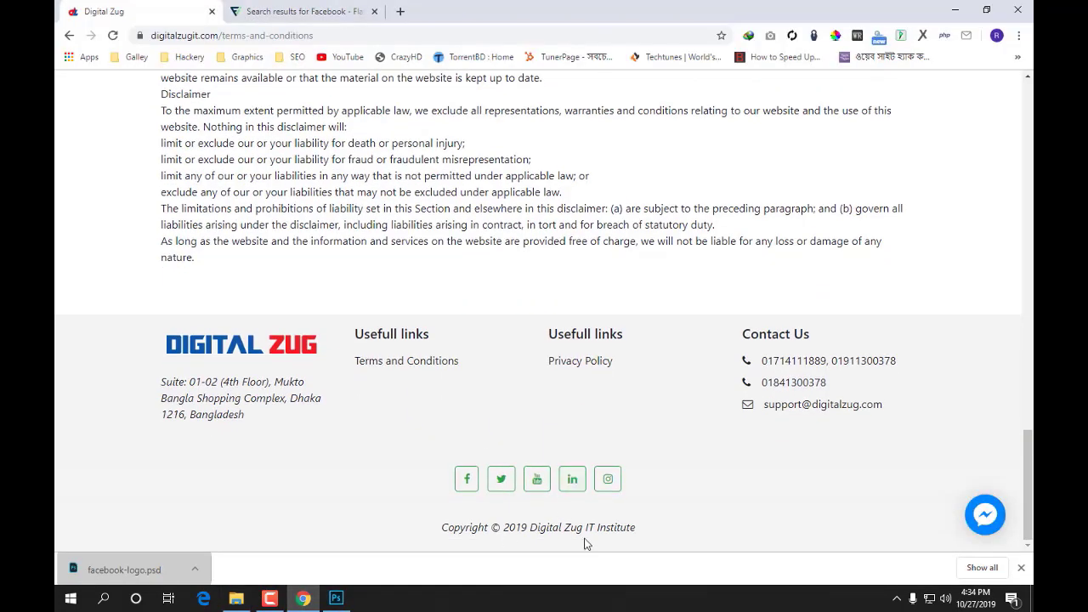
{"action": "left_click_drag", "start_coordinate": [643, 530], "coordinate": [439, 531]}
{"action": "key", "text": "ctrl+c"}
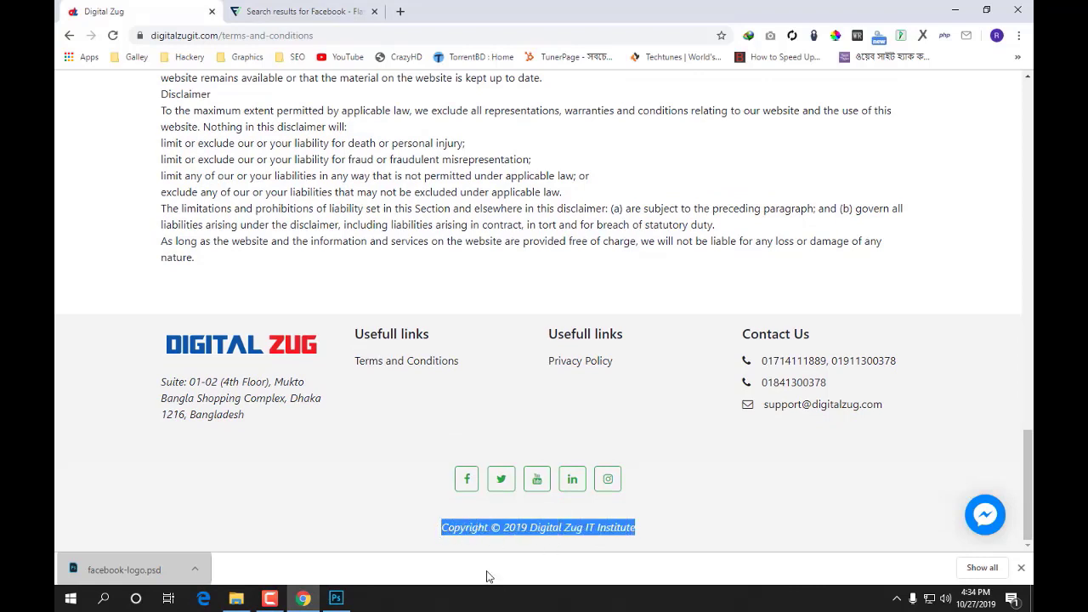
- Return to Photoshop and add the text "Copyright © 2019 Digital Zug IT Institute" below the row of social buttons
{"action": "left_click", "coordinate": [336, 598]}
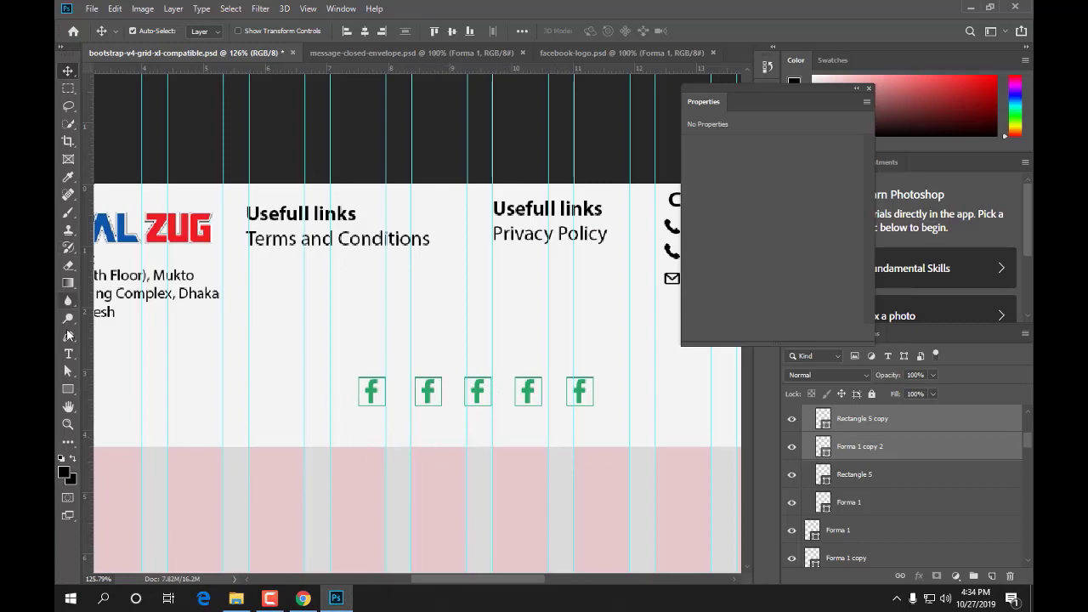
{"action": "left_click", "coordinate": [68, 354]}
{"action": "left_click", "coordinate": [360, 435]}
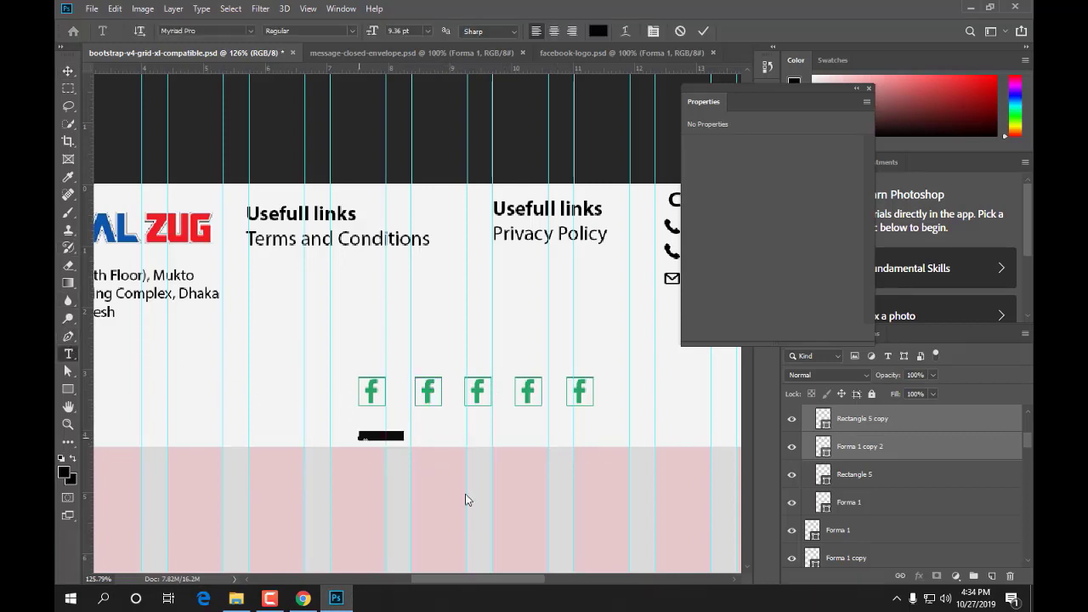
{"action": "key", "text": "ctrl+v"}
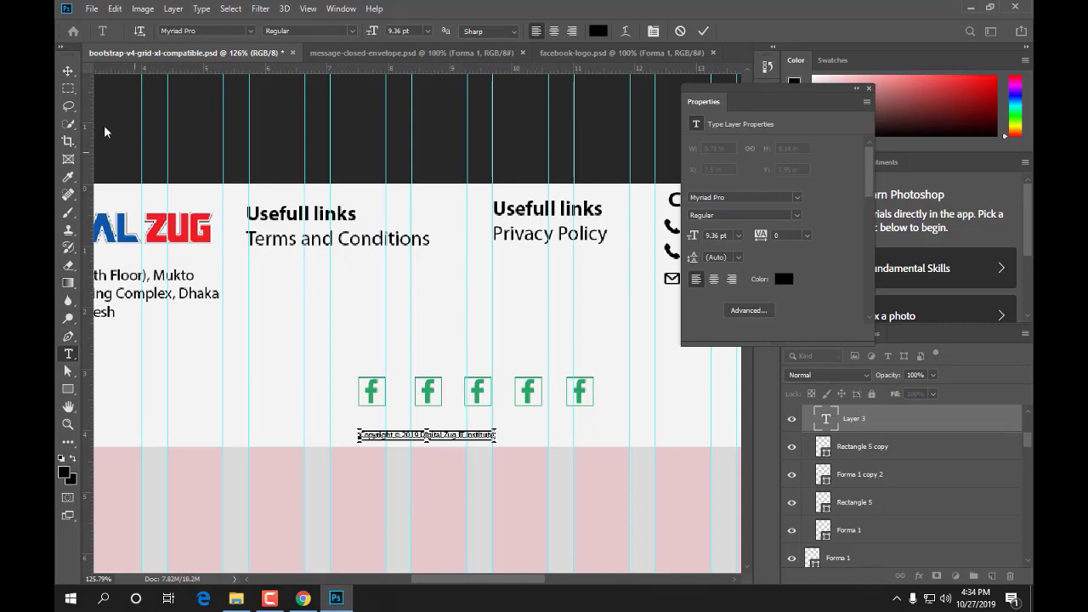
- Check the website's copyright line in Chrome and, back in Photoshop, enlarge the copyright text to about 185% width and 147% height
{"action": "left_click", "coordinate": [68, 70]}
{"action": "left_click", "coordinate": [303, 599]}
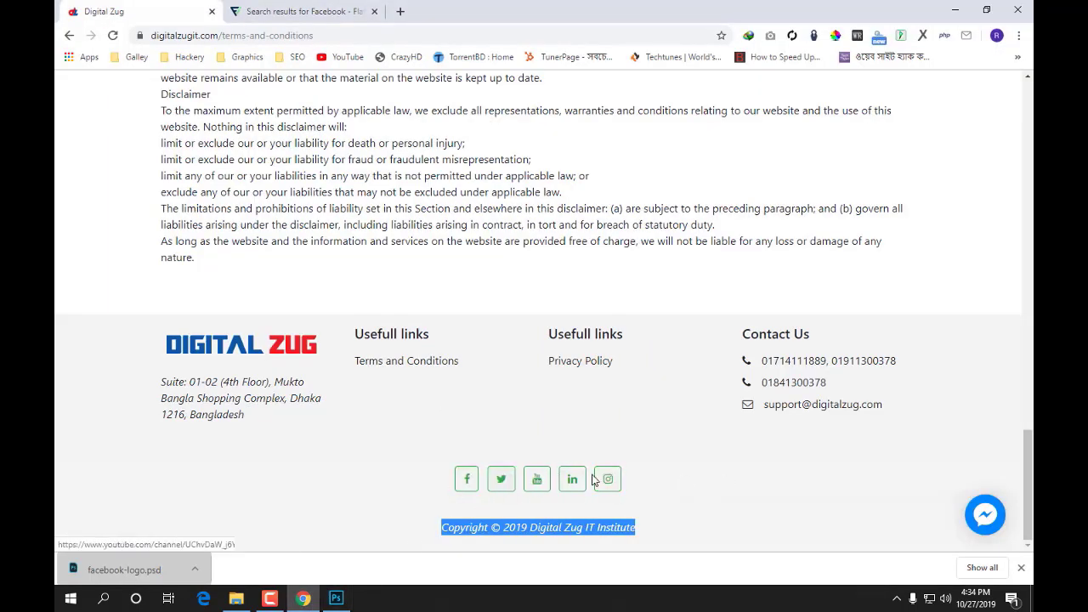
{"action": "left_click", "coordinate": [336, 599]}
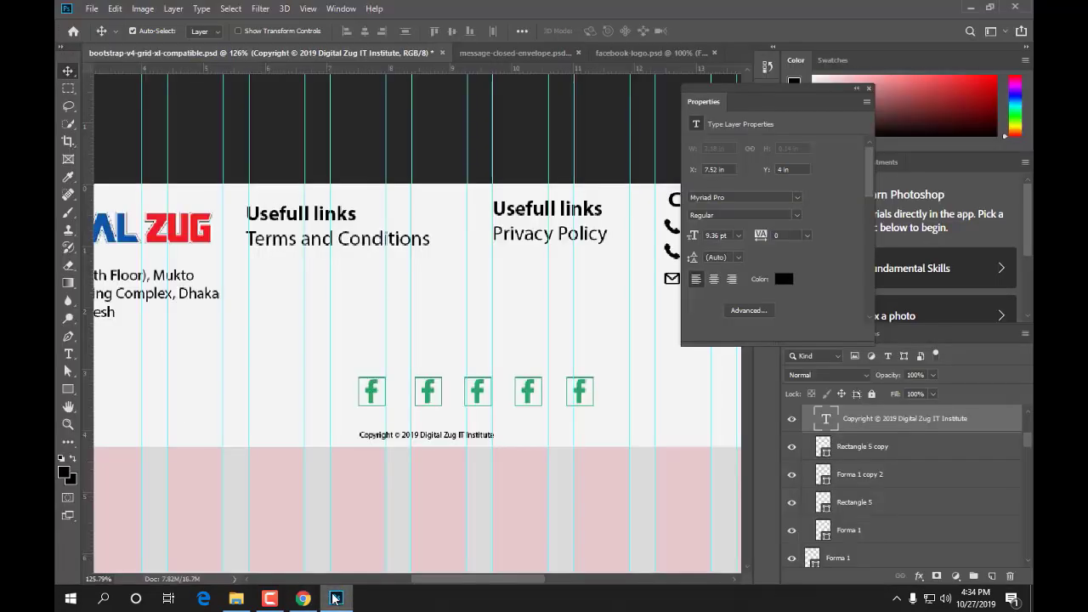
{"action": "key", "text": "ctrl+t"}
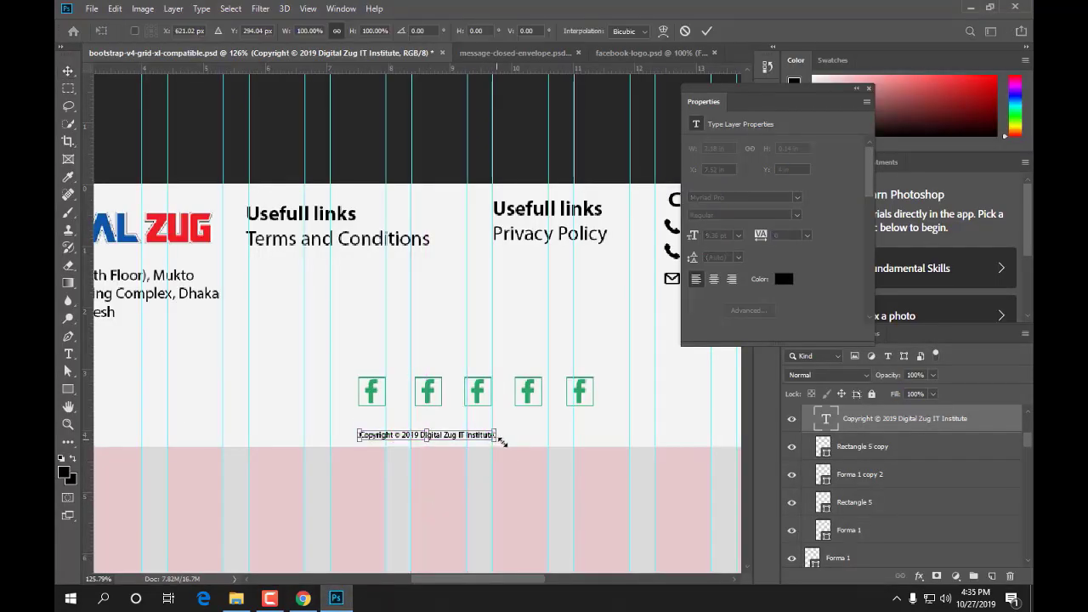
{"action": "left_click_drag", "start_coordinate": [498, 438], "coordinate": [553, 439]}
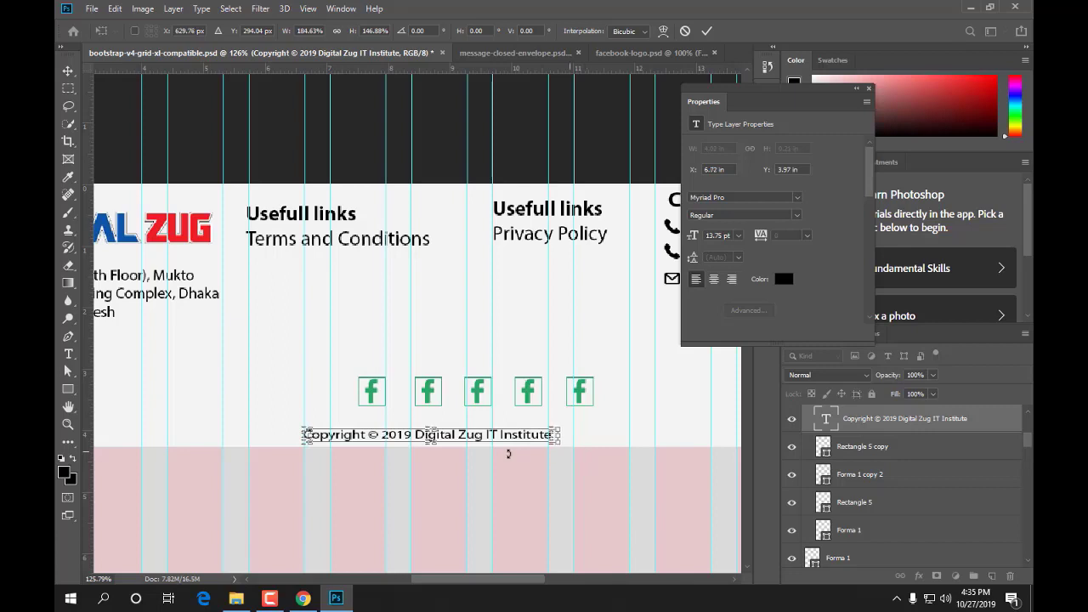
- Move the enlarged copyright text to about X 7.38 in, Y 3.77 in, centred beneath the social buttons, and apply the transform
{"action": "left_click_drag", "start_coordinate": [457, 443], "coordinate": [520, 428]}
{"action": "key", "text": "Right"}
{"action": "key", "text": "Right"}
{"action": "key", "text": "Right"}
{"action": "key", "text": "Right"}
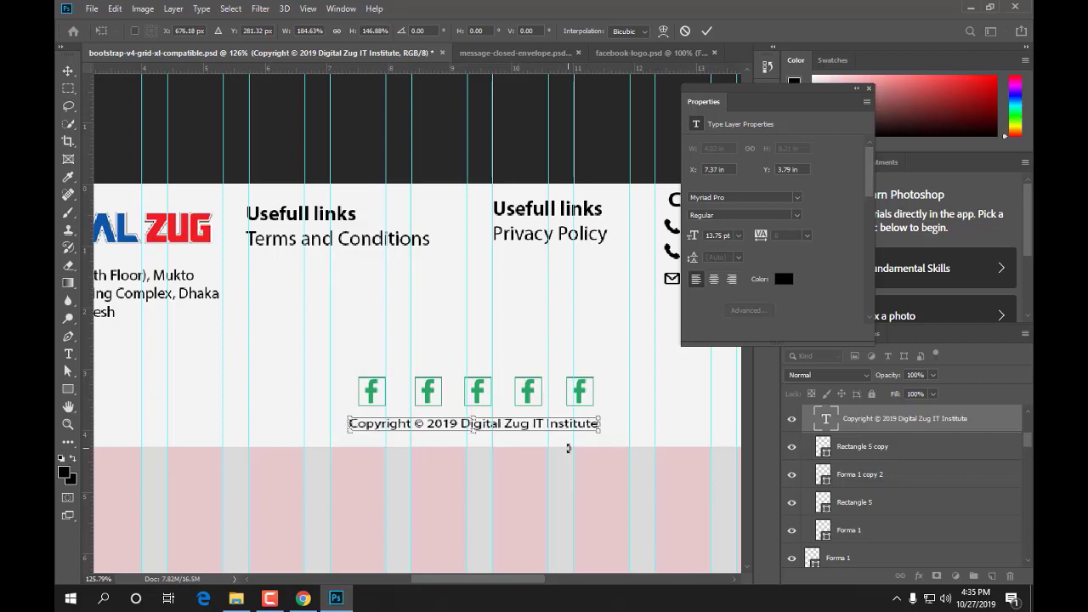
{"action": "key", "text": "Up"}
{"action": "key", "text": "Up"}
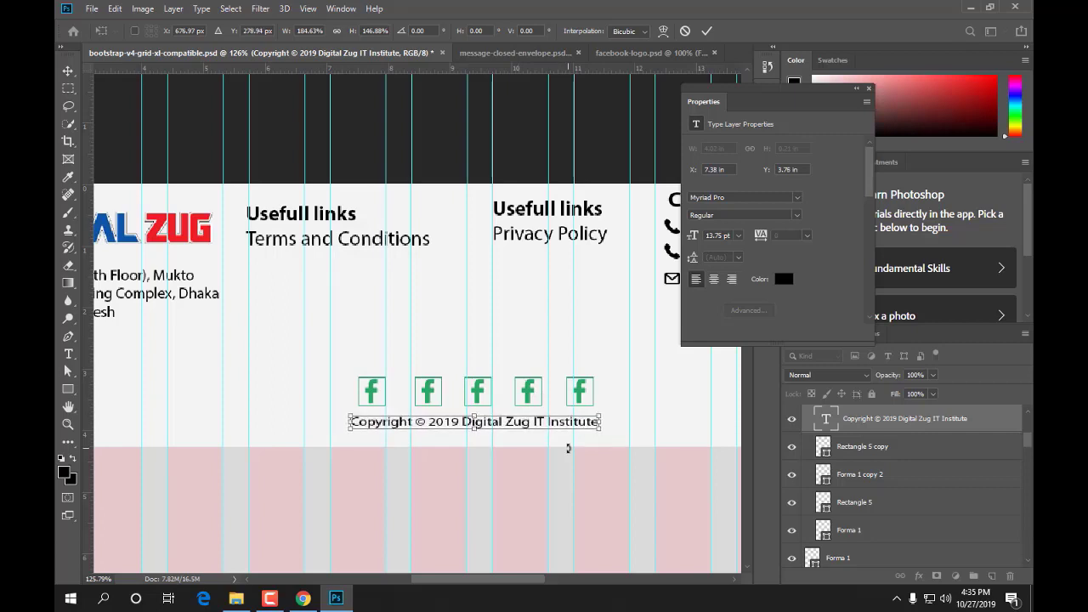
{"action": "key", "text": "Down"}
{"action": "key", "text": "Down"}
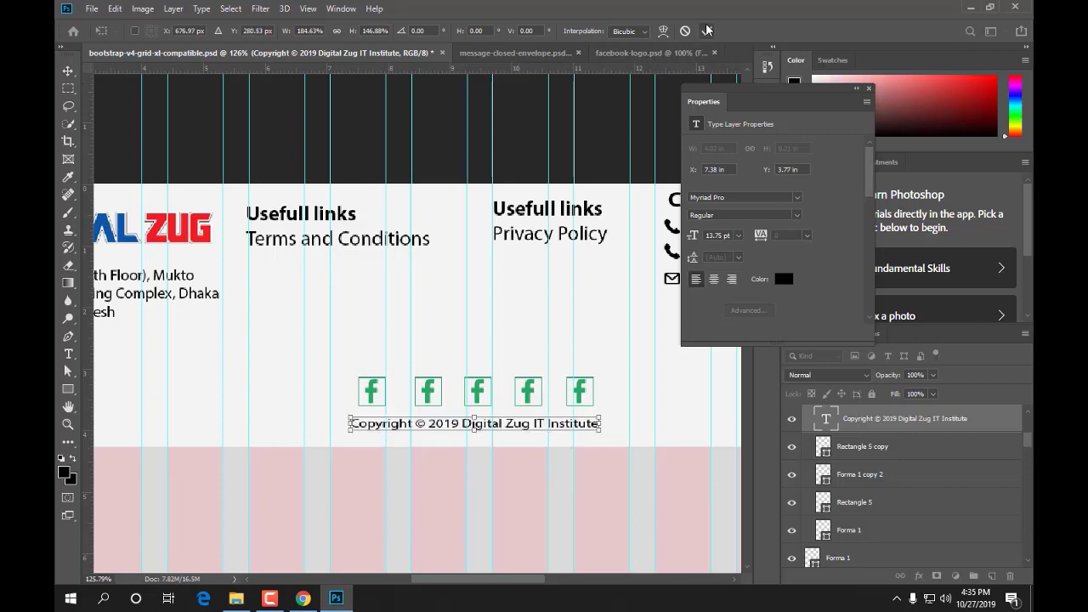
{"action": "left_click", "coordinate": [707, 31]}
- Group all the footer layers from Group 2 through Rectangle 4 and name the new group "Footer"
{"action": "scroll", "coordinate": [462, 359], "scroll_direction": "down", "scroll_amount": 1}
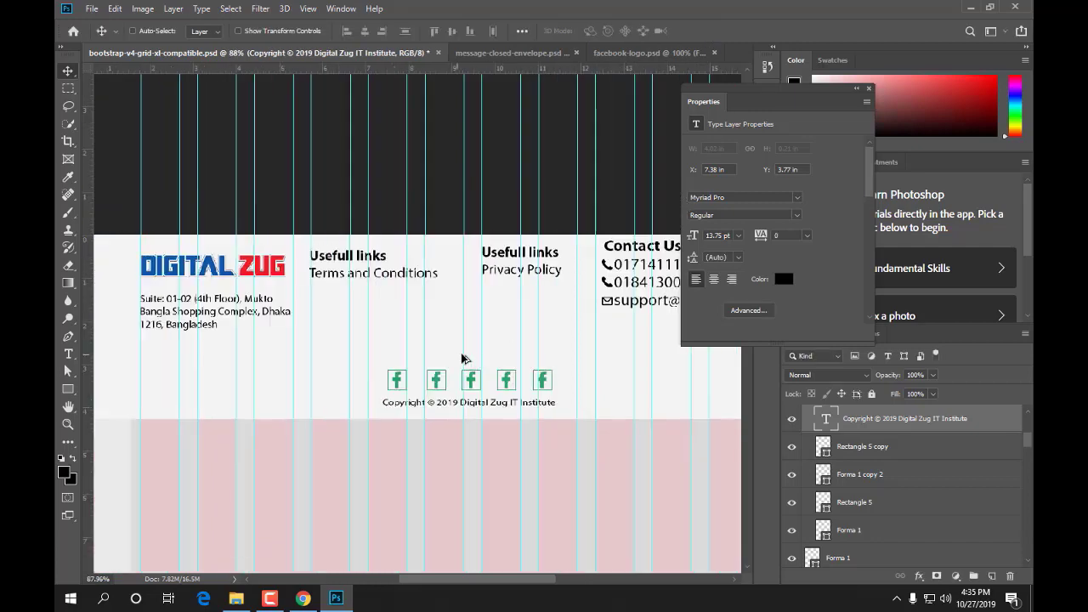
{"action": "scroll", "coordinate": [472, 358], "scroll_direction": "down", "scroll_amount": 3}
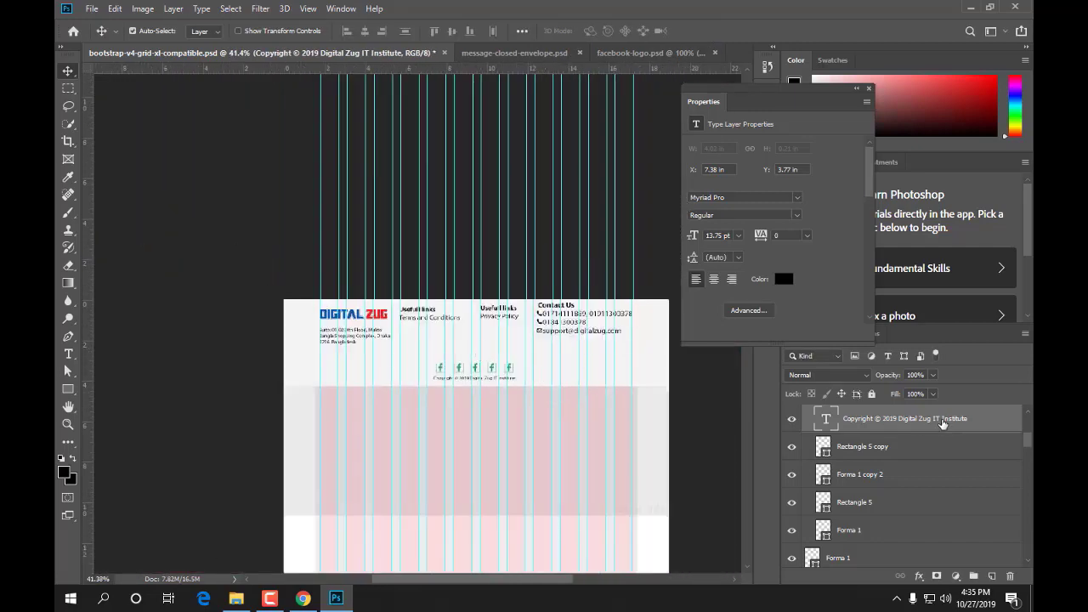
{"action": "scroll", "coordinate": [935, 426], "scroll_direction": "up", "scroll_amount": 5}
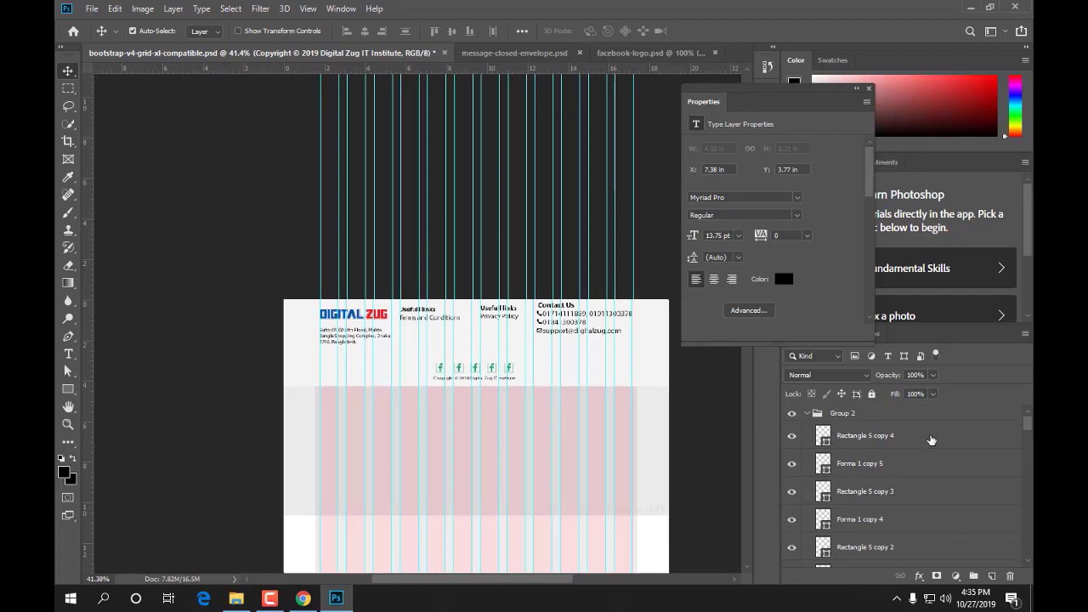
{"action": "left_click", "coordinate": [903, 417]}
{"action": "scroll", "coordinate": [927, 463], "scroll_direction": "down", "scroll_amount": 5}
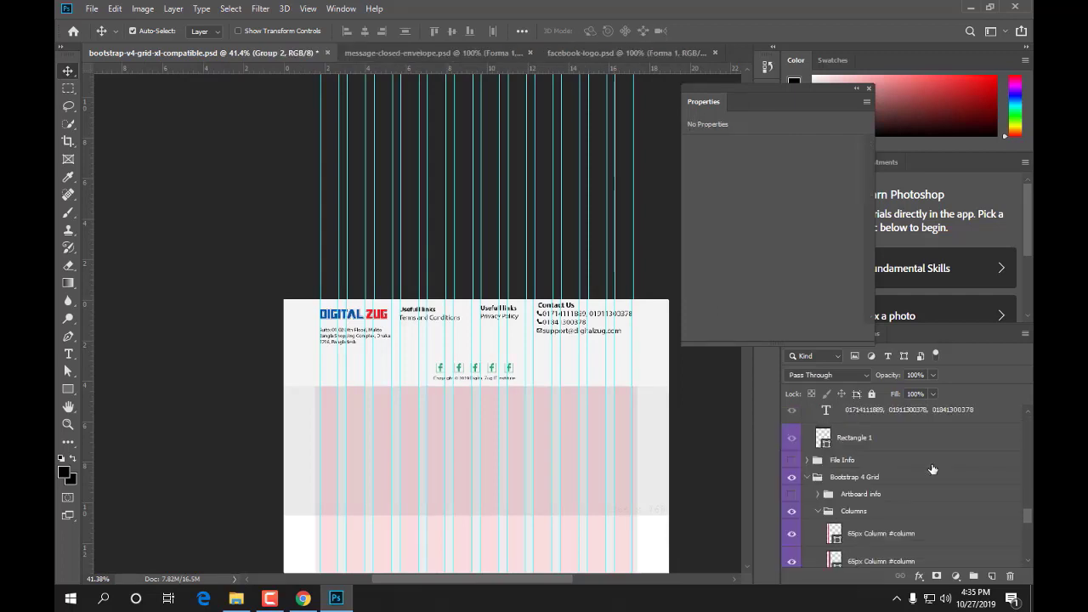
{"action": "scroll", "coordinate": [933, 470], "scroll_direction": "down", "scroll_amount": 3}
{"action": "scroll", "coordinate": [878, 451], "scroll_direction": "up", "scroll_amount": 4}
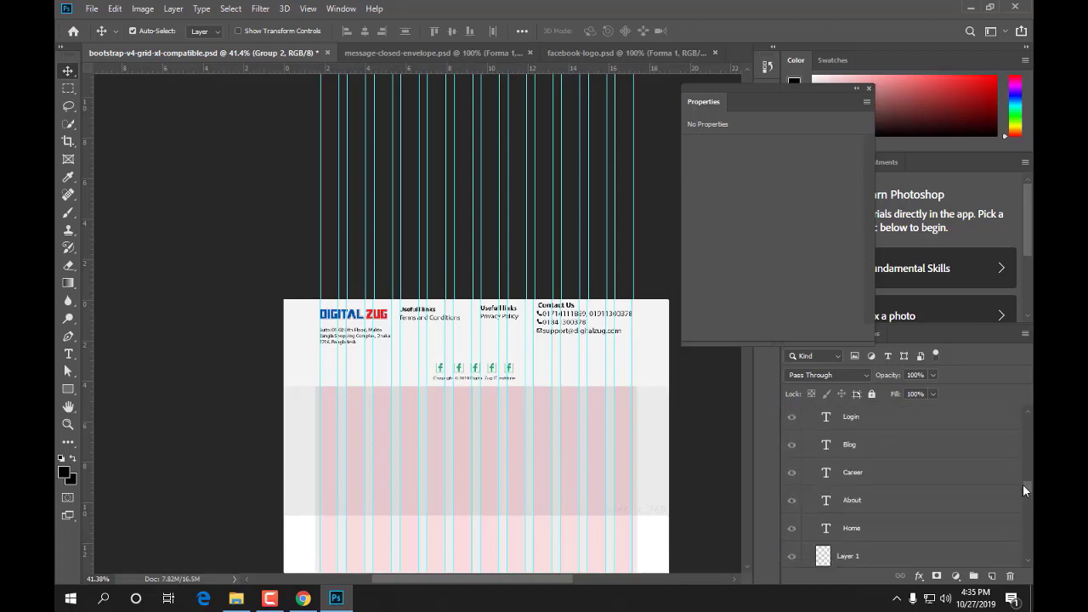
{"action": "mouse_move", "coordinate": [1023, 484]}
{"action": "left_mouse_down"}
{"action": "mouse_move", "coordinate": [1028, 507]}
{"action": "mouse_move", "coordinate": [1029, 468]}
{"action": "left_mouse_up"}
{"action": "left_click", "coordinate": [884, 516], "text": "shift"}
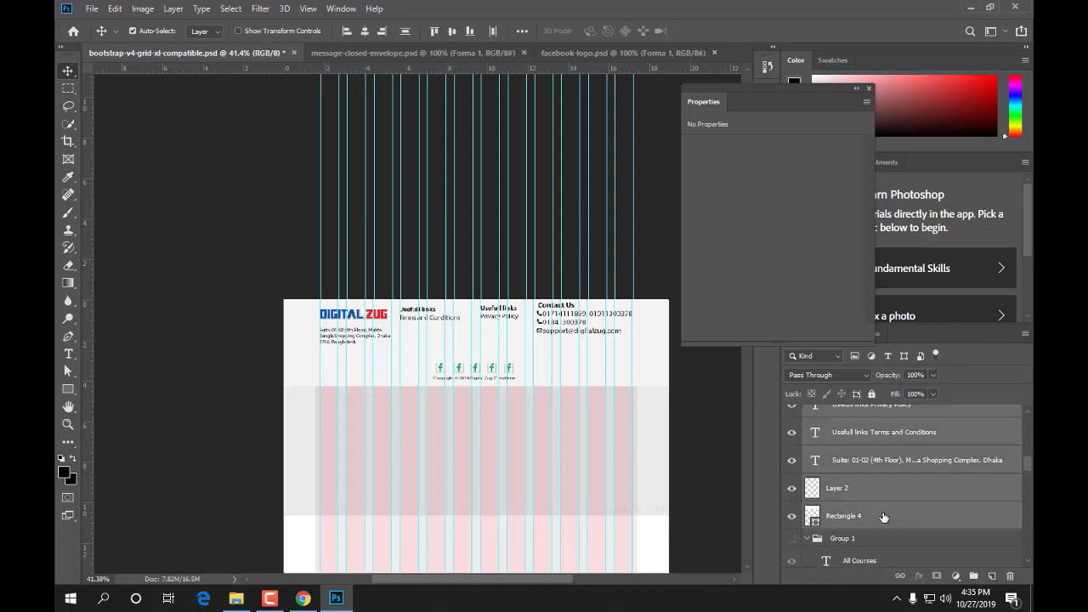
{"action": "key", "text": "ctrl+g"}
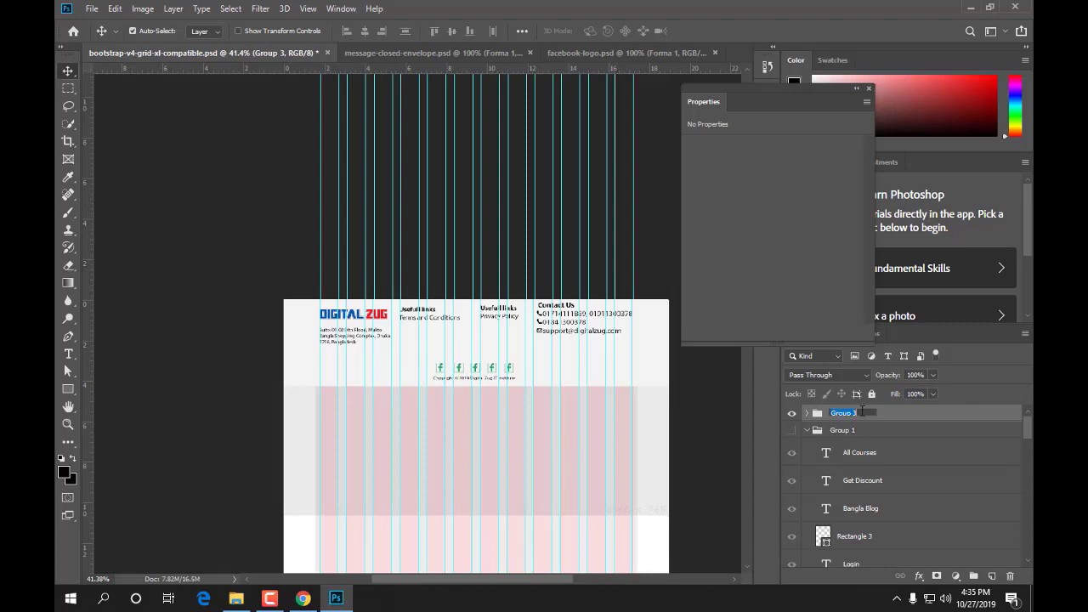
{"action": "type", "text": "Footer"}
- Rename Group 1 as "Header", collapse it and hide it
{"action": "left_click", "coordinate": [859, 434]}
{"action": "left_click", "coordinate": [791, 431]}
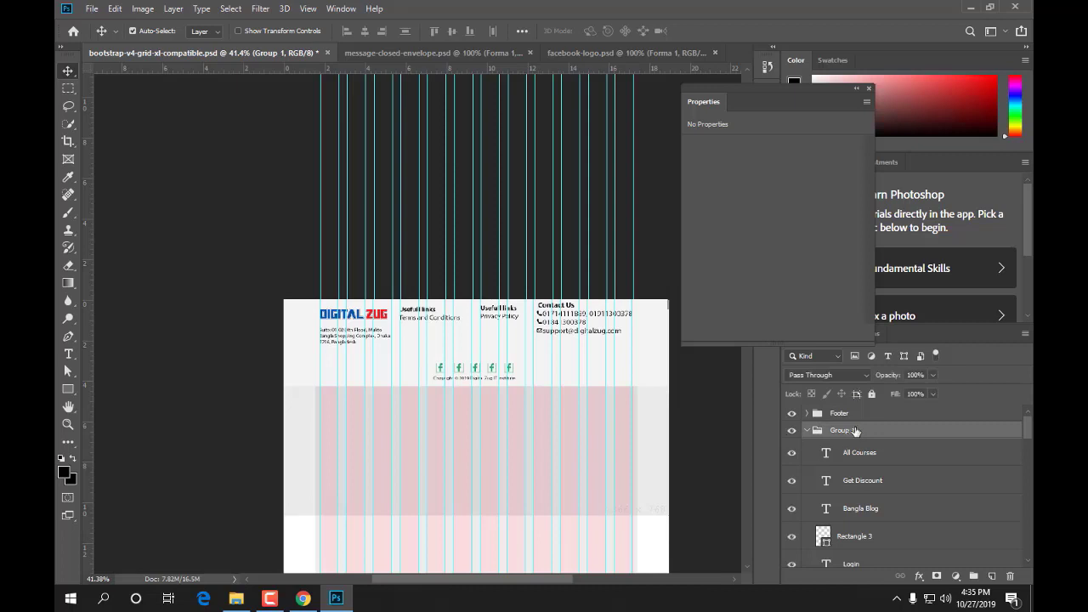
{"action": "double_click", "coordinate": [855, 431]}
{"action": "type", "text": "Header"}
{"action": "left_click", "coordinate": [872, 456]}
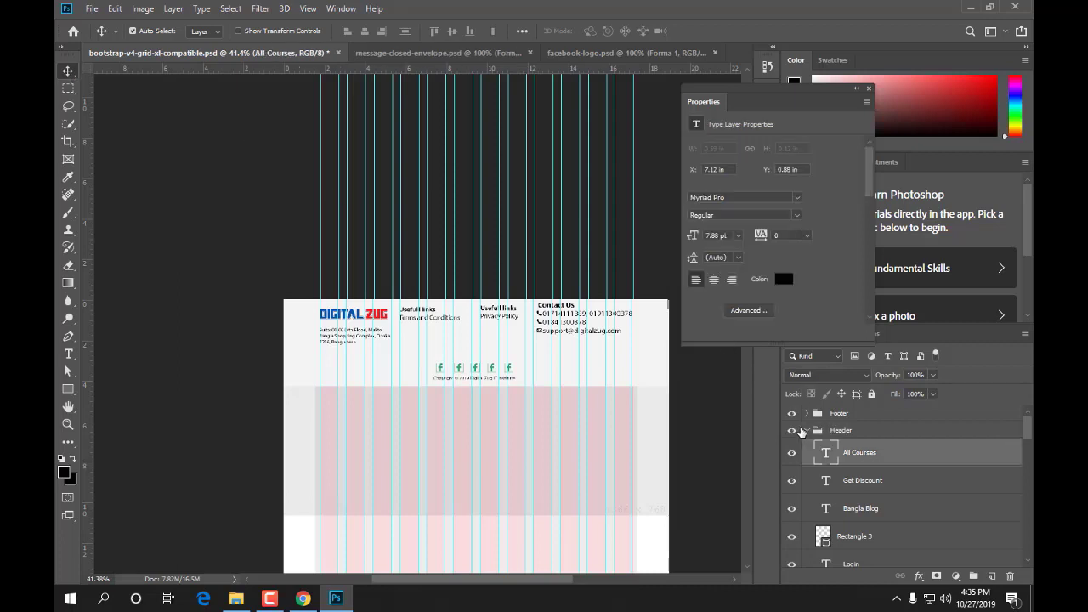
{"action": "left_click", "coordinate": [808, 431]}
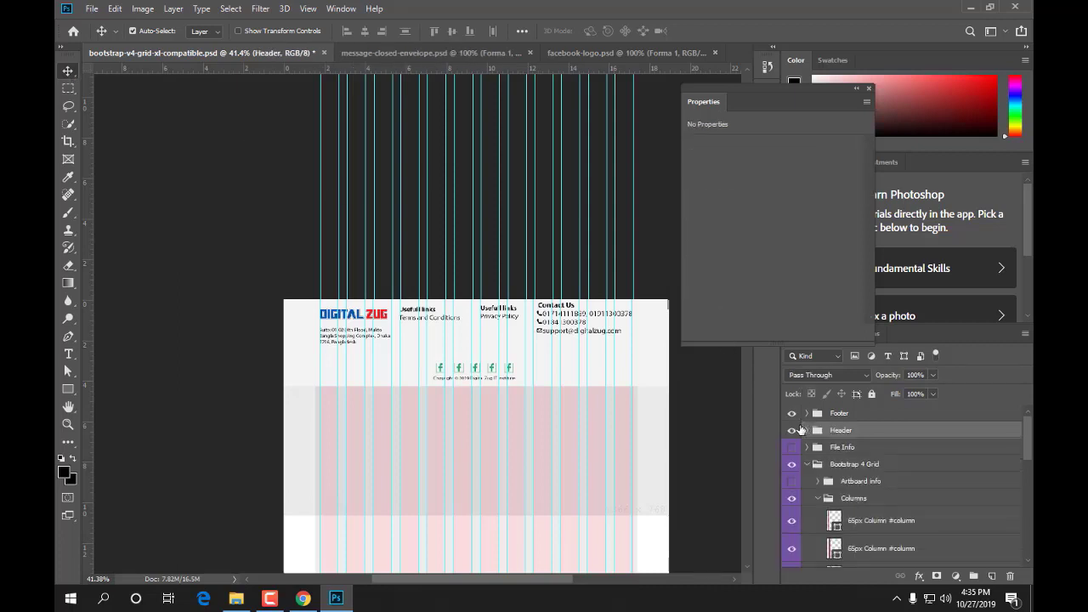
{"action": "left_click", "coordinate": [792, 431]}
- Try to move the Footer group down the page, and undo the move
{"action": "left_click", "coordinate": [826, 415]}
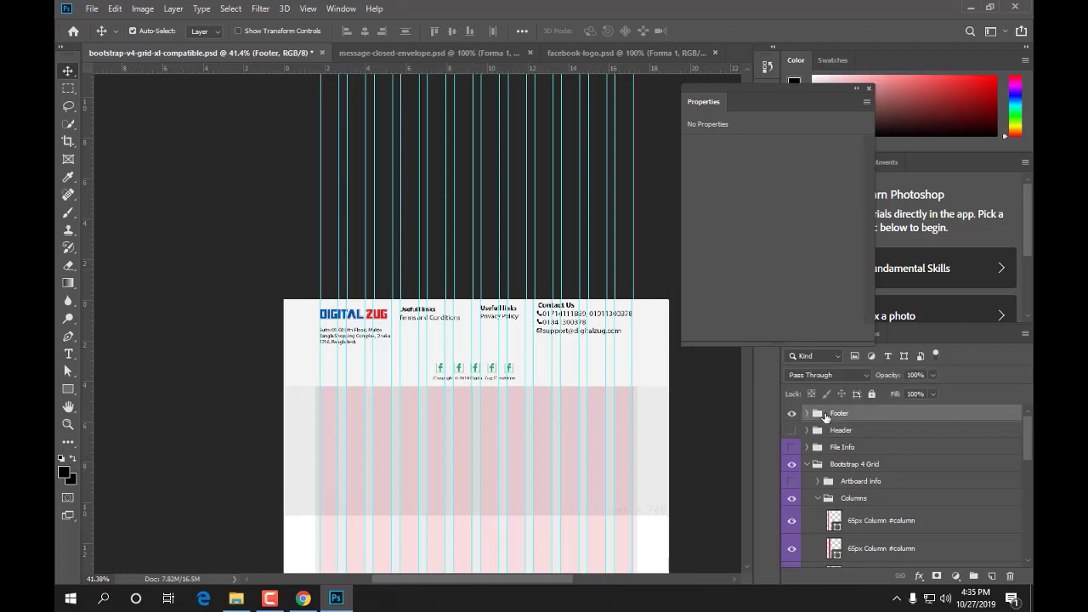
{"action": "left_click_drag", "start_coordinate": [389, 352], "coordinate": [403, 473]}
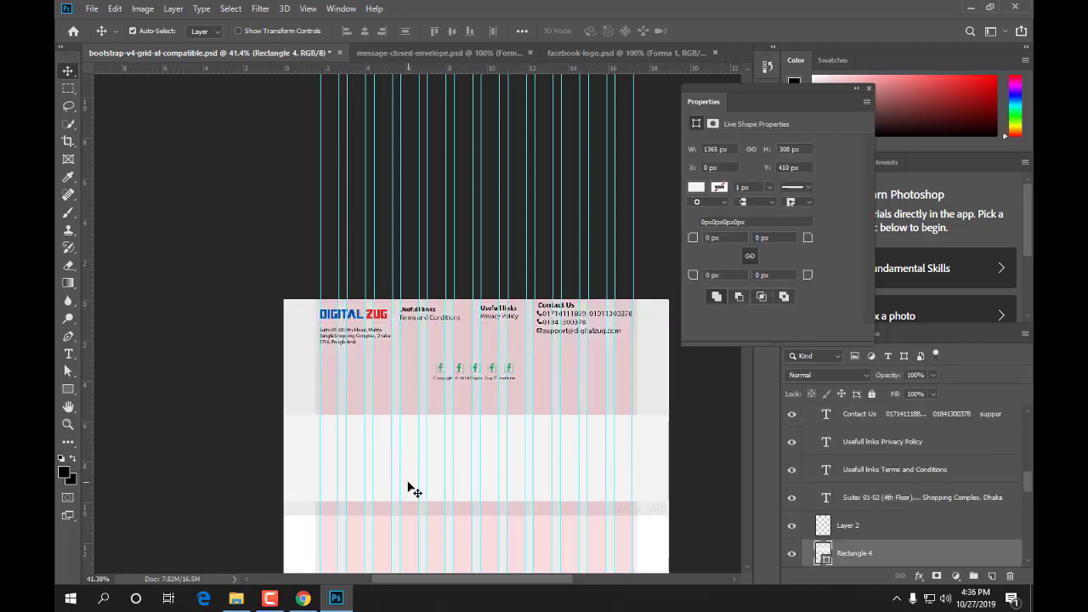
{"action": "key", "text": "ctrl+z"}
{"action": "left_click", "coordinate": [238, 262]}
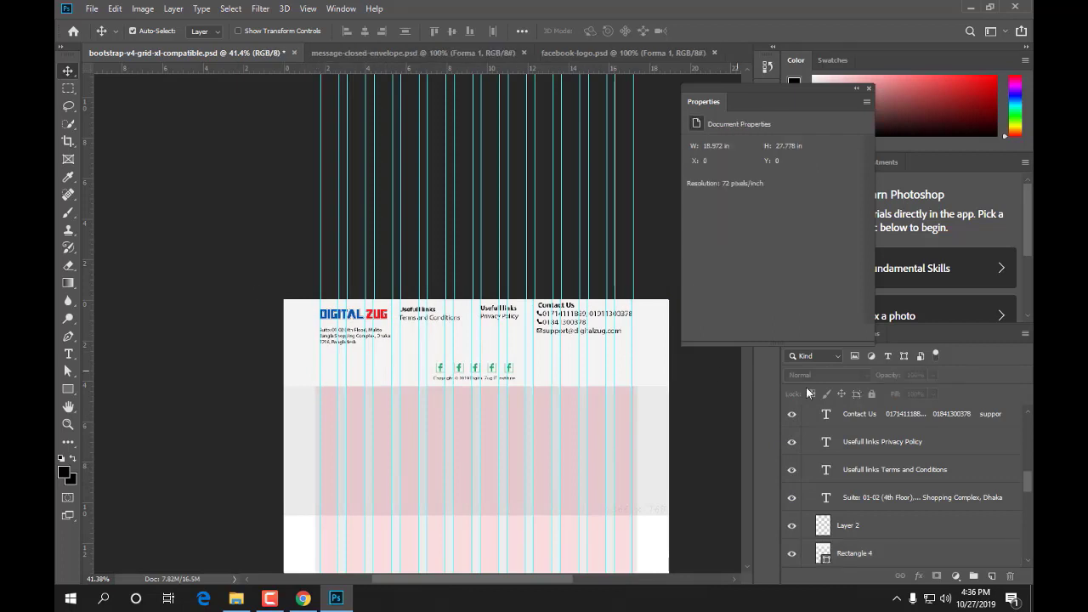
- Move all the layers inside the Footer group, from Group 2 through Rectangle 4, down to the page's bottom edge and deselect them
{"action": "scroll", "coordinate": [879, 503], "scroll_direction": "up", "scroll_amount": 4}
{"action": "scroll", "coordinate": [878, 503], "scroll_direction": "up", "scroll_amount": 5}
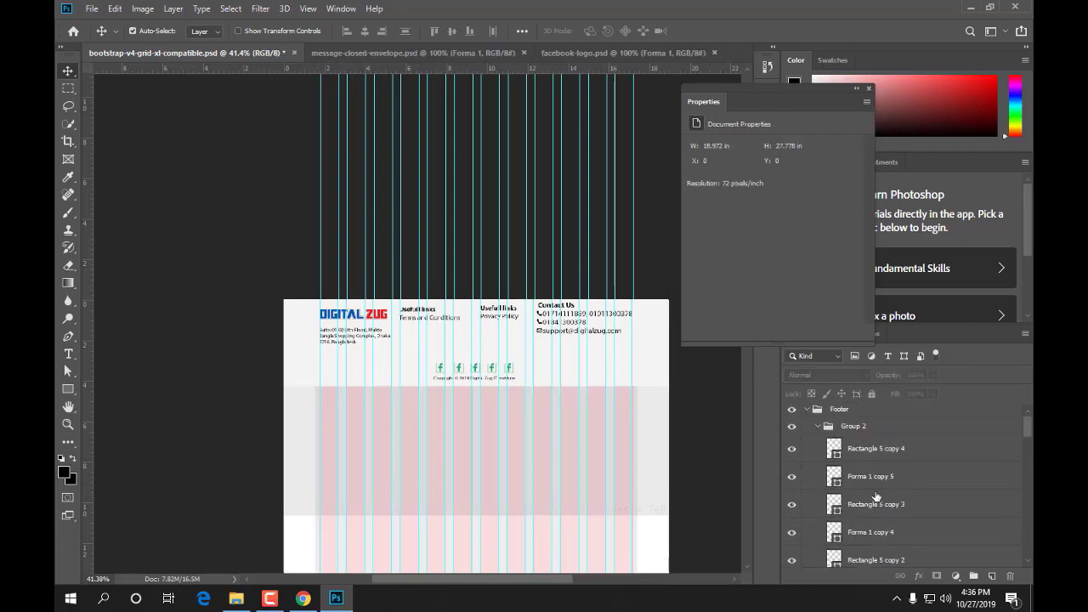
{"action": "scroll", "coordinate": [877, 498], "scroll_direction": "down", "scroll_amount": 2}
{"action": "scroll", "coordinate": [877, 497], "scroll_direction": "up", "scroll_amount": 1}
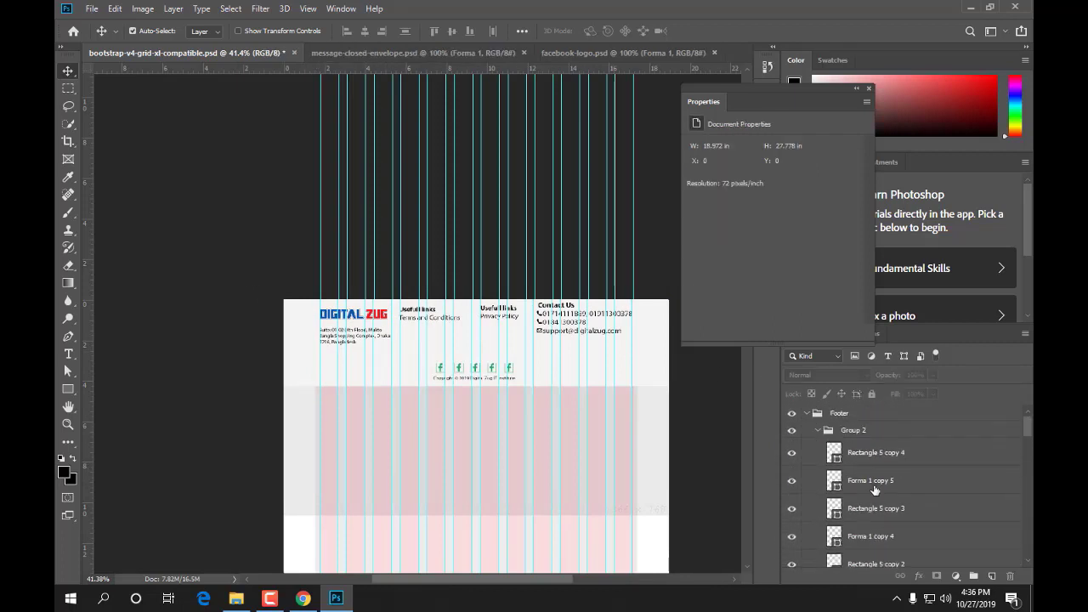
{"action": "left_click", "coordinate": [864, 429]}
{"action": "left_click_drag", "start_coordinate": [1028, 426], "coordinate": [1029, 501]}
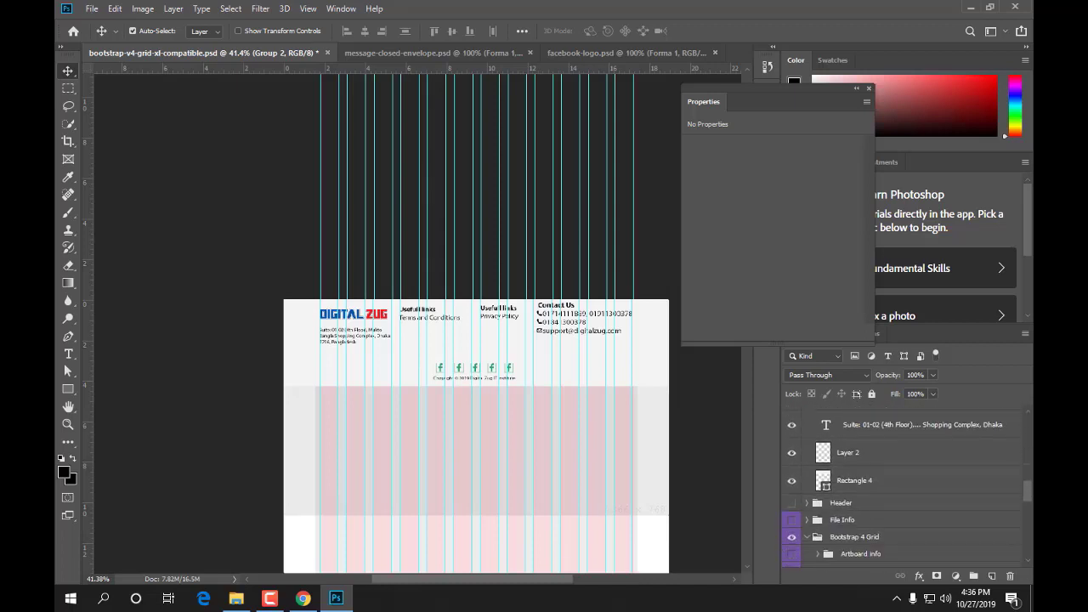
{"action": "left_click", "coordinate": [876, 483], "text": "shift"}
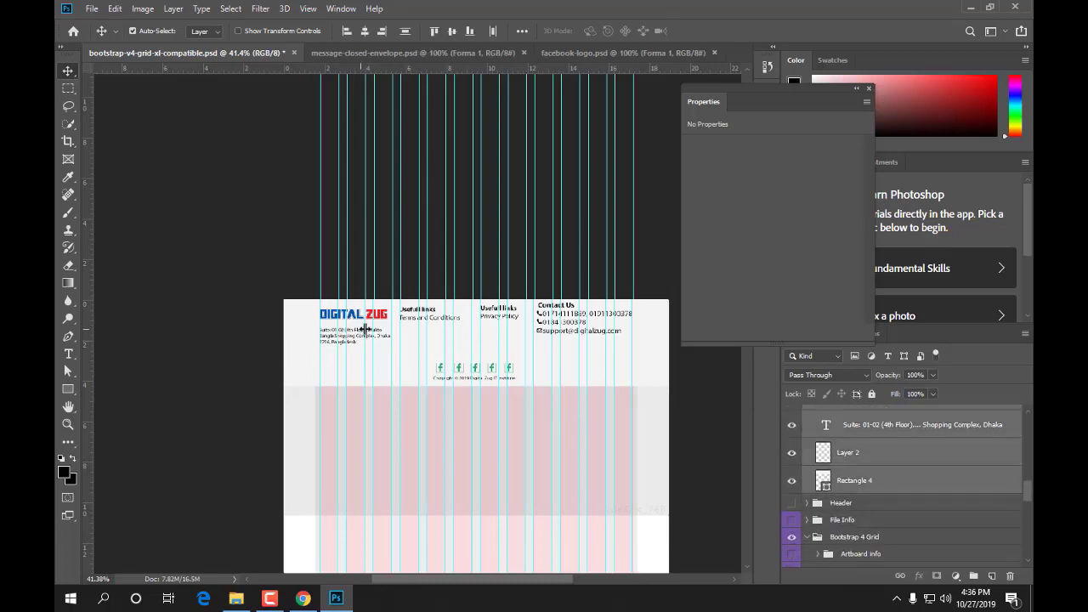
{"action": "left_click_drag", "start_coordinate": [374, 330], "coordinate": [382, 369]}
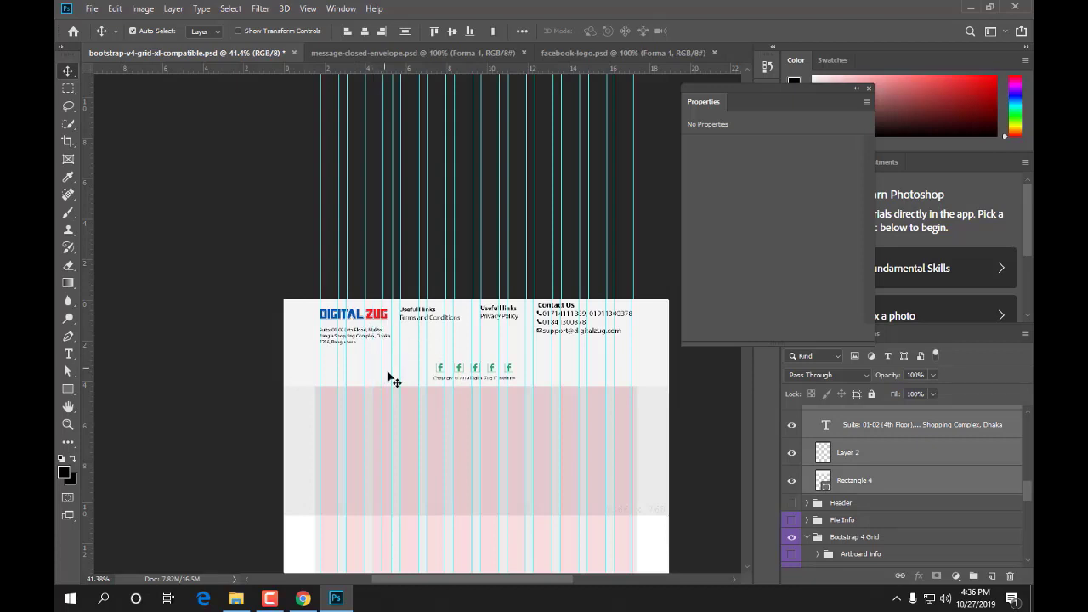
{"action": "left_click_drag", "start_coordinate": [387, 344], "coordinate": [384, 463]}
{"action": "scroll", "coordinate": [384, 463], "scroll_direction": "down", "scroll_amount": 2}
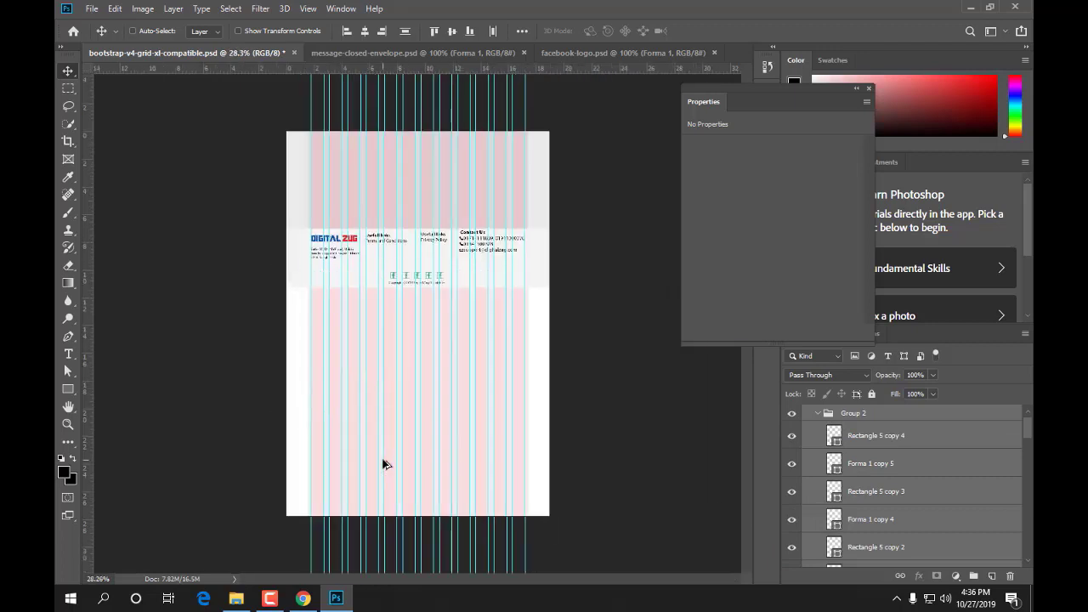
{"action": "left_click_drag", "start_coordinate": [377, 265], "coordinate": [370, 490]}
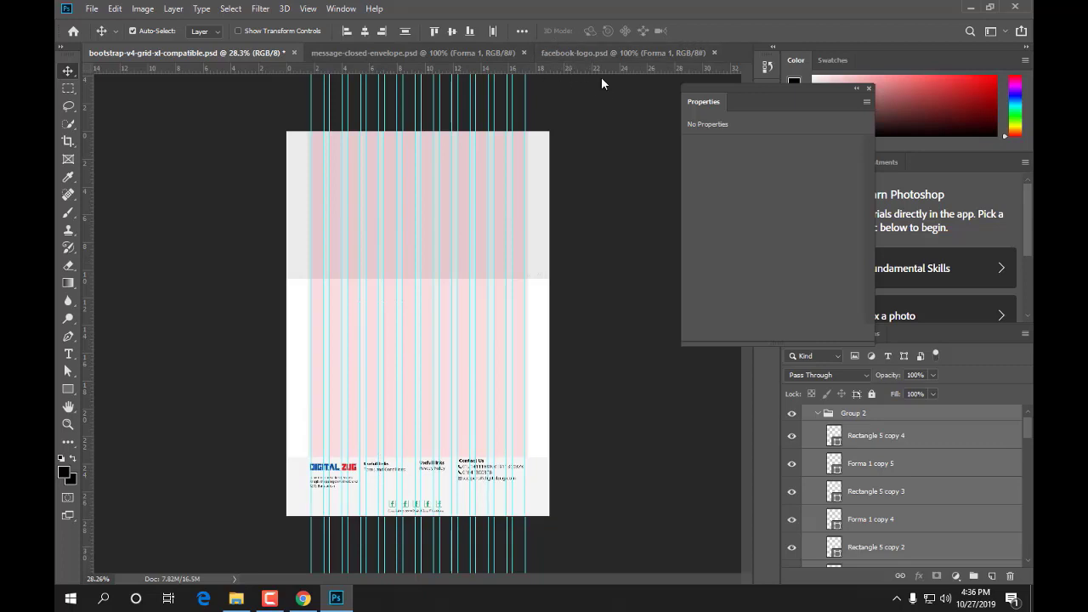
{"action": "left_click", "coordinate": [122, 123]}
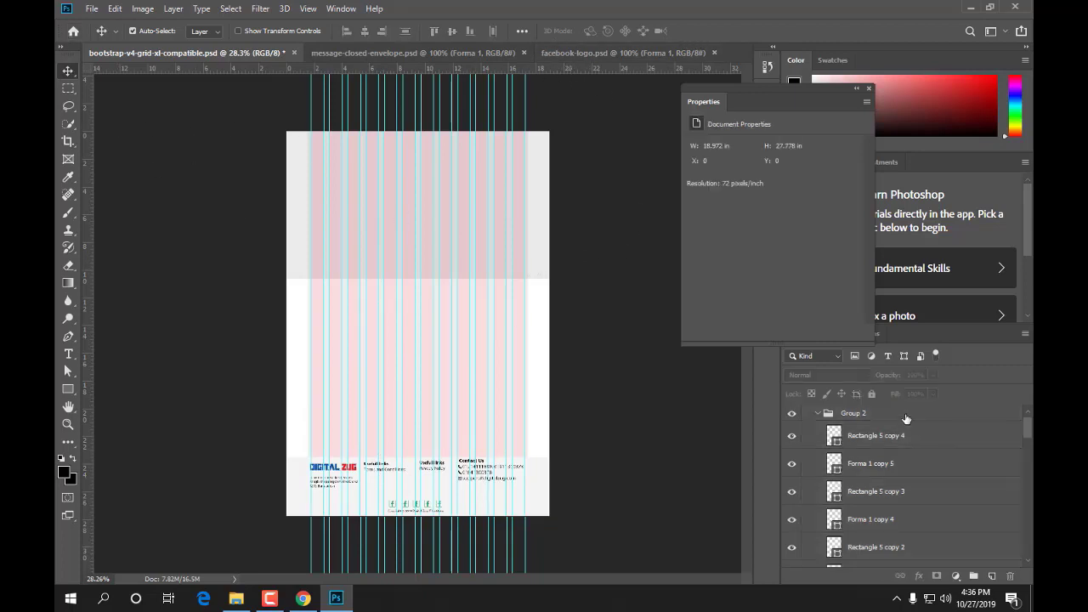
- Collapse the Footer group, make the Header group visible and save the document
{"action": "scroll", "coordinate": [819, 419], "scroll_direction": "up", "scroll_amount": 1}
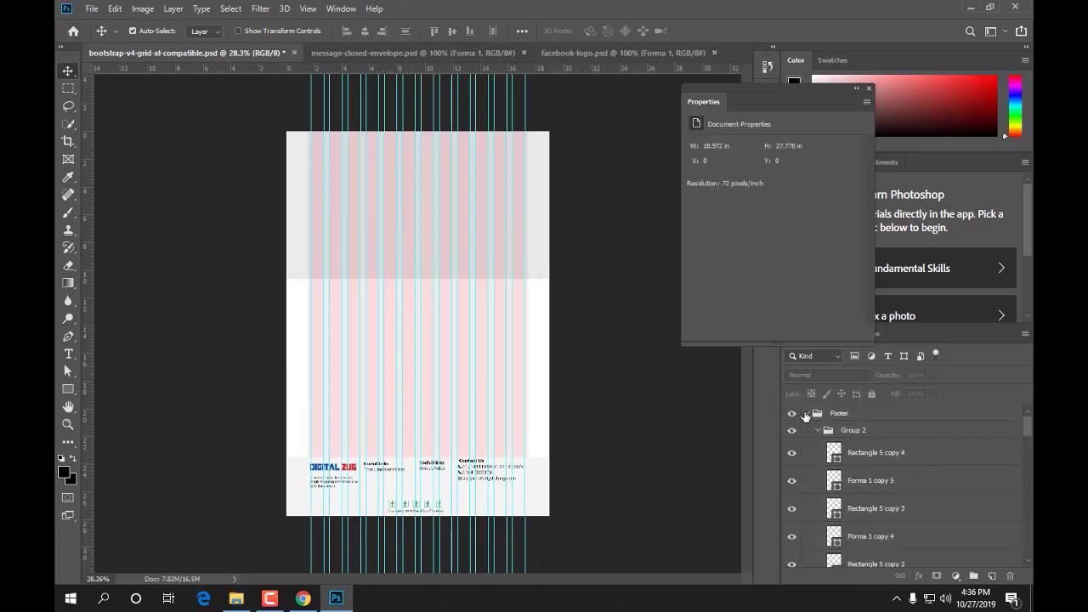
{"action": "left_click", "coordinate": [806, 415]}
{"action": "left_click", "coordinate": [791, 431]}
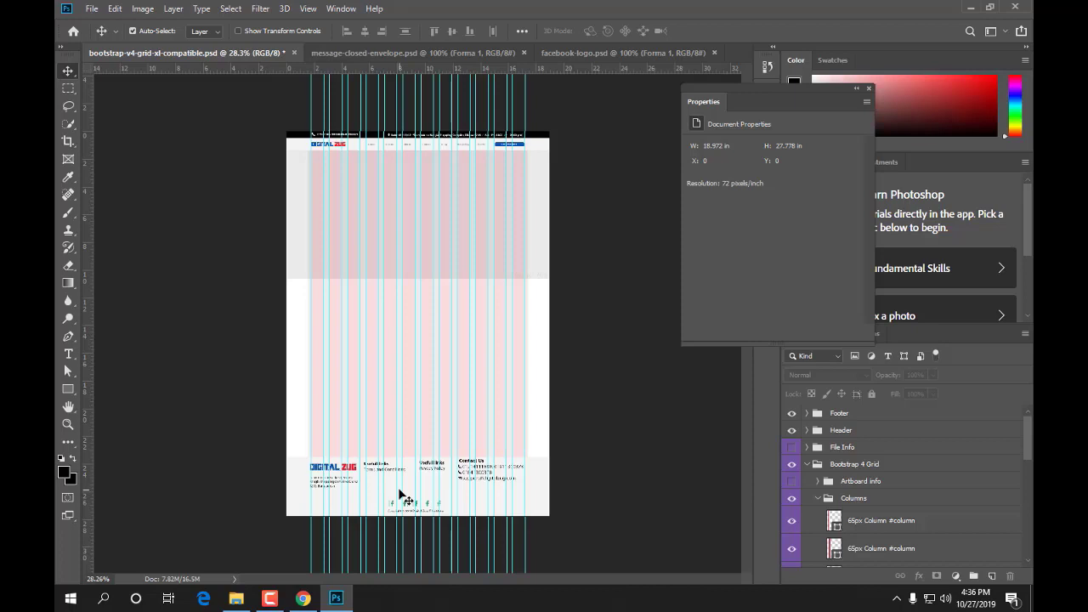
{"action": "key", "text": "ctrl+s"}
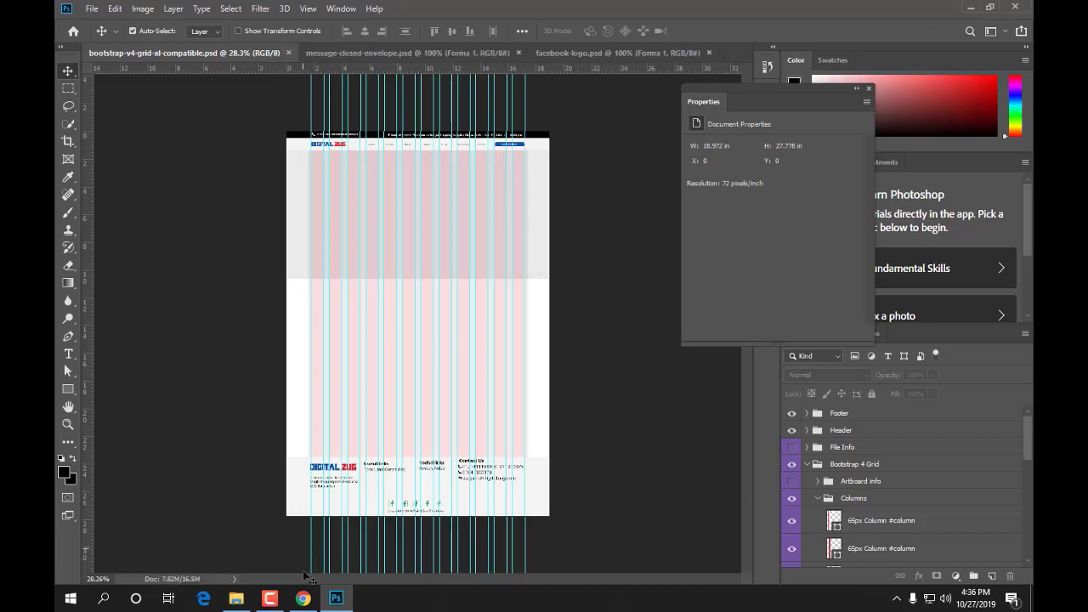
{"action": "left_click", "coordinate": [270, 598]}
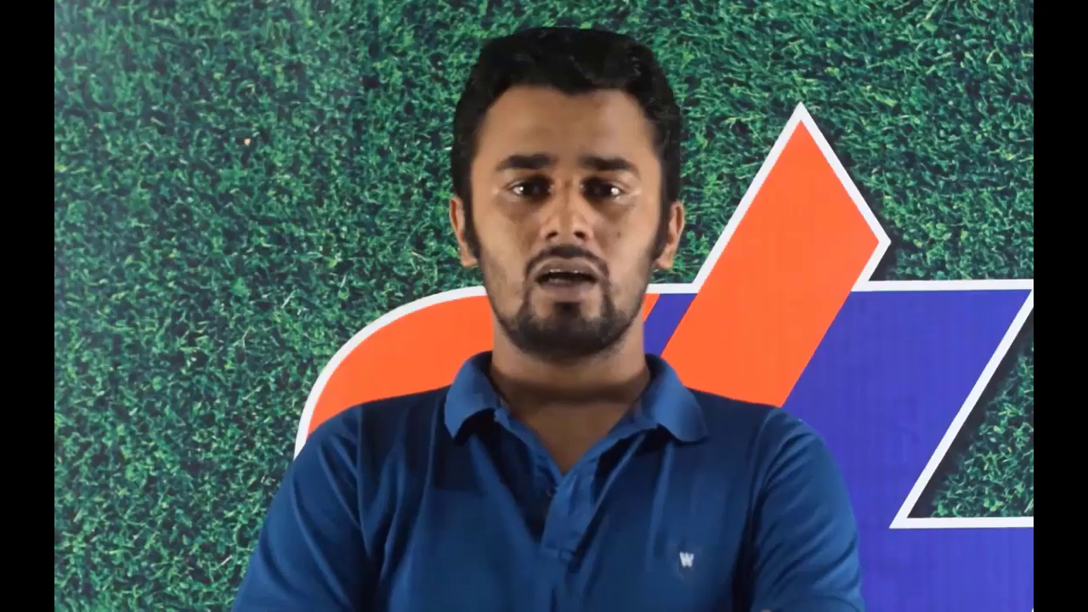